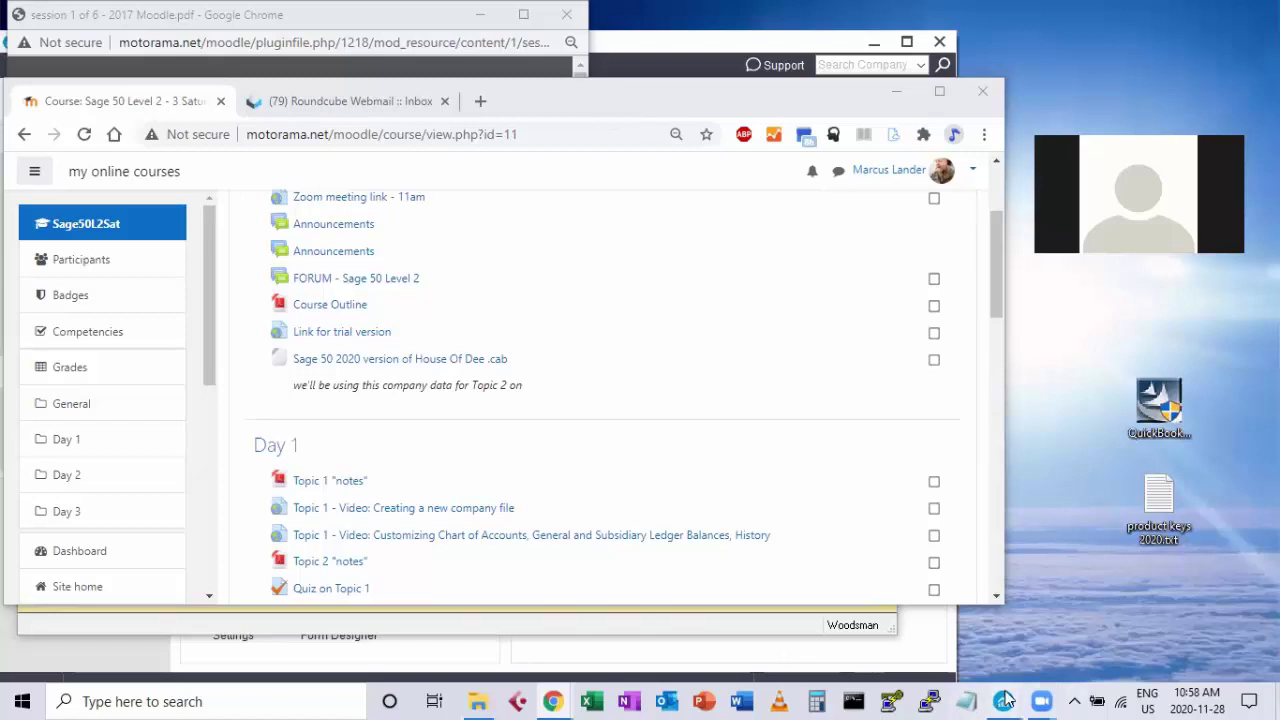
# Bring the Woodsman company's Sage 50 window to the front from the taskbar.
pyautogui.moveTo(1004, 701)
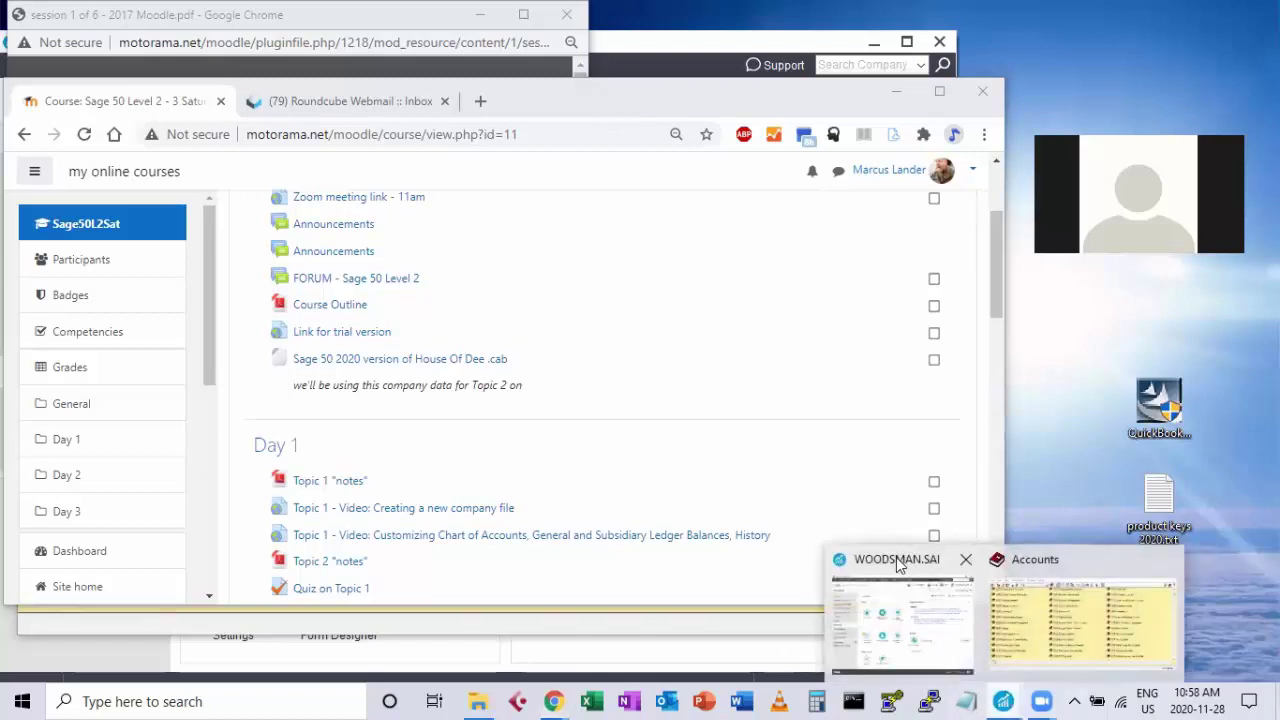
pyautogui.click(886, 588)
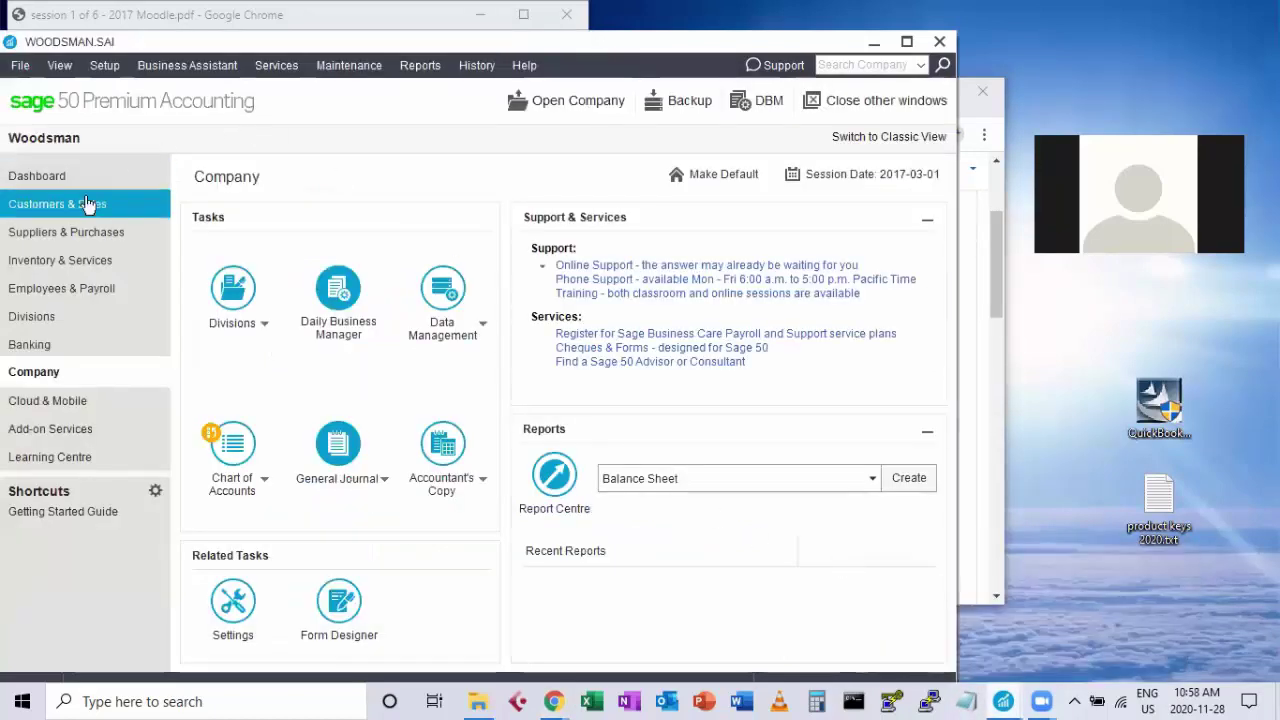
# Open Woodsman's Inventory & Services item list, which has no items on file yet.
pyautogui.click(40, 261)
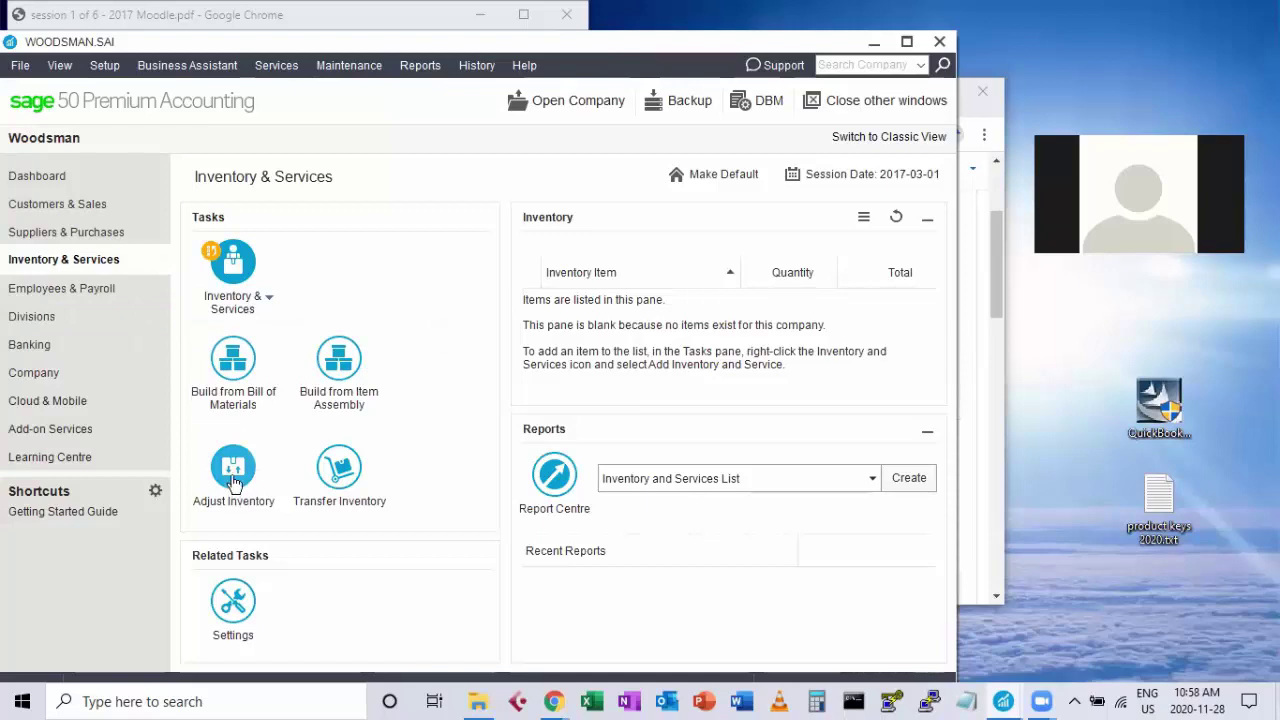
pyautogui.click(232, 262)
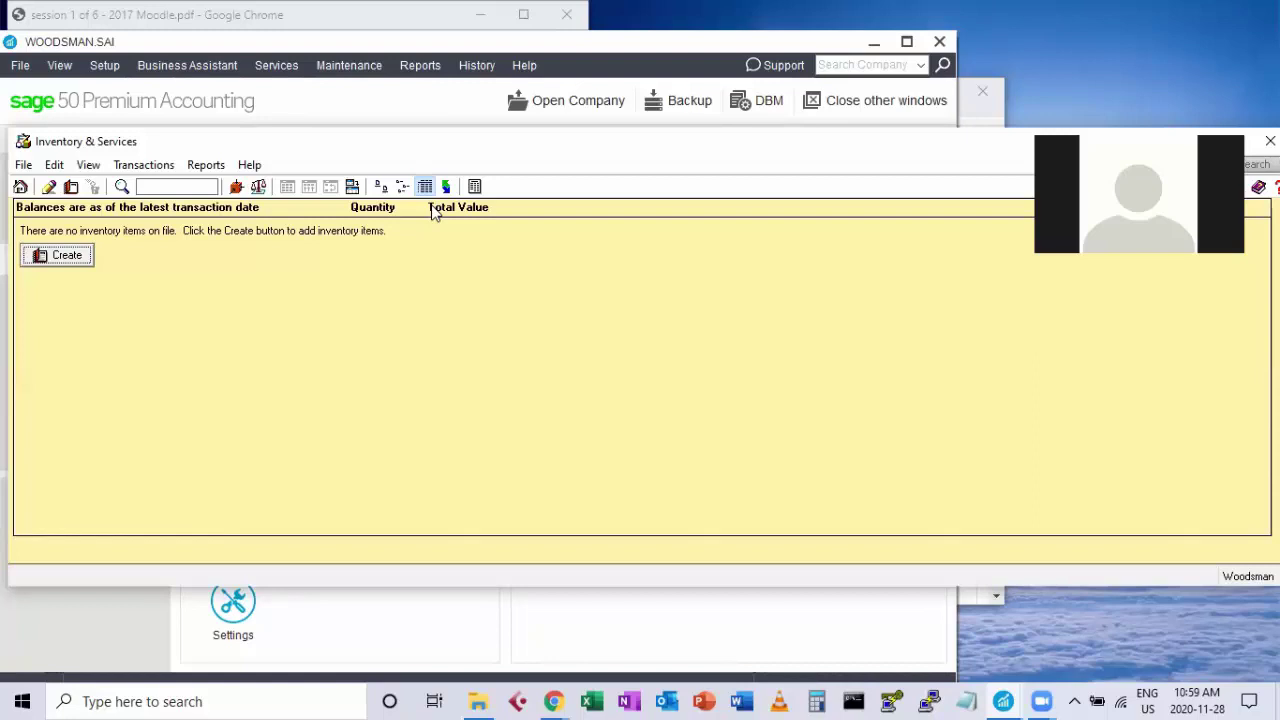
# Create a new inventory item numbered C-103 with description 'TV Stands' and view its linked accounts.
pyautogui.click(62, 260)
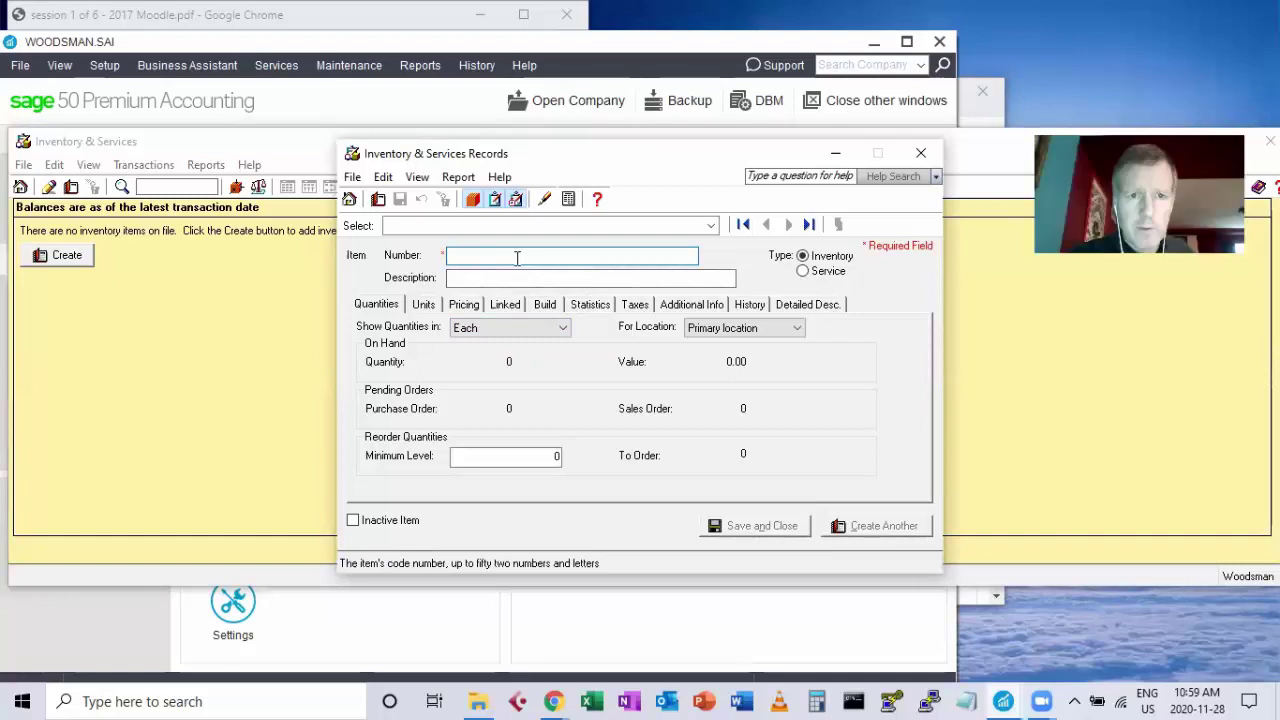
pyautogui.write('C-')
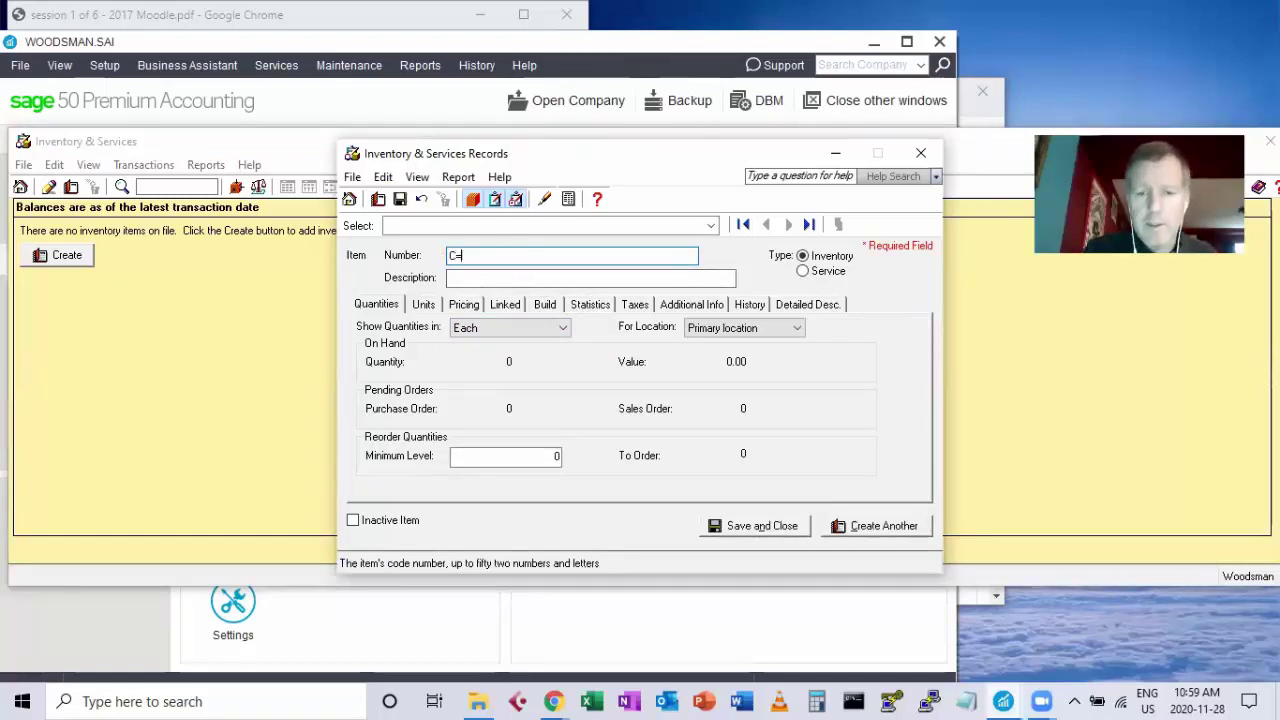
pyautogui.write('103')
pyautogui.click(526, 277)
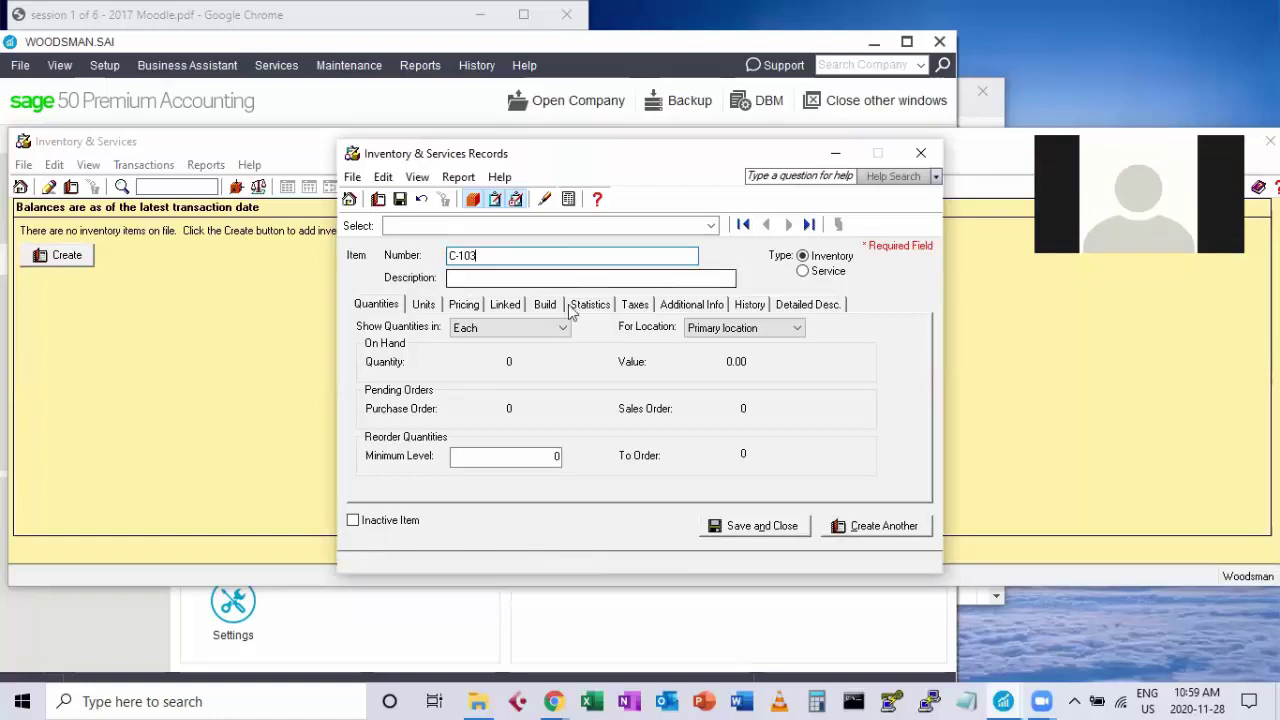
pyautogui.click(500, 280)
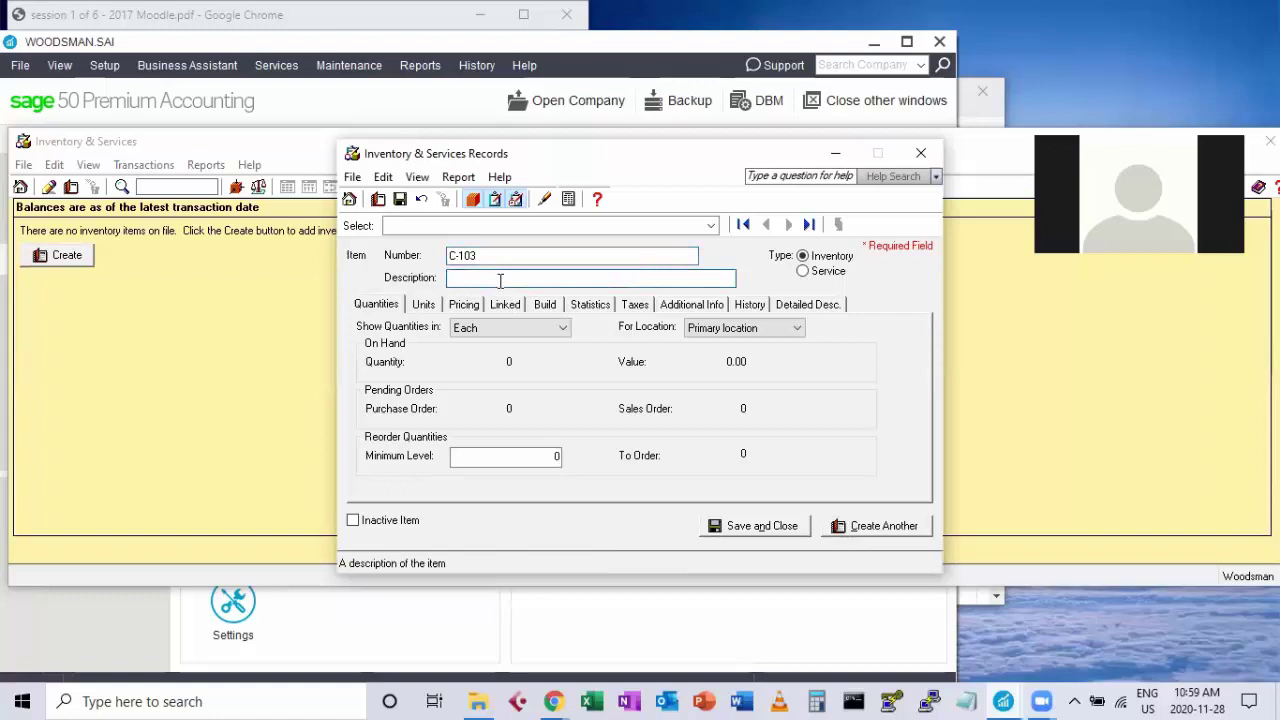
pyautogui.write('TV Stands')
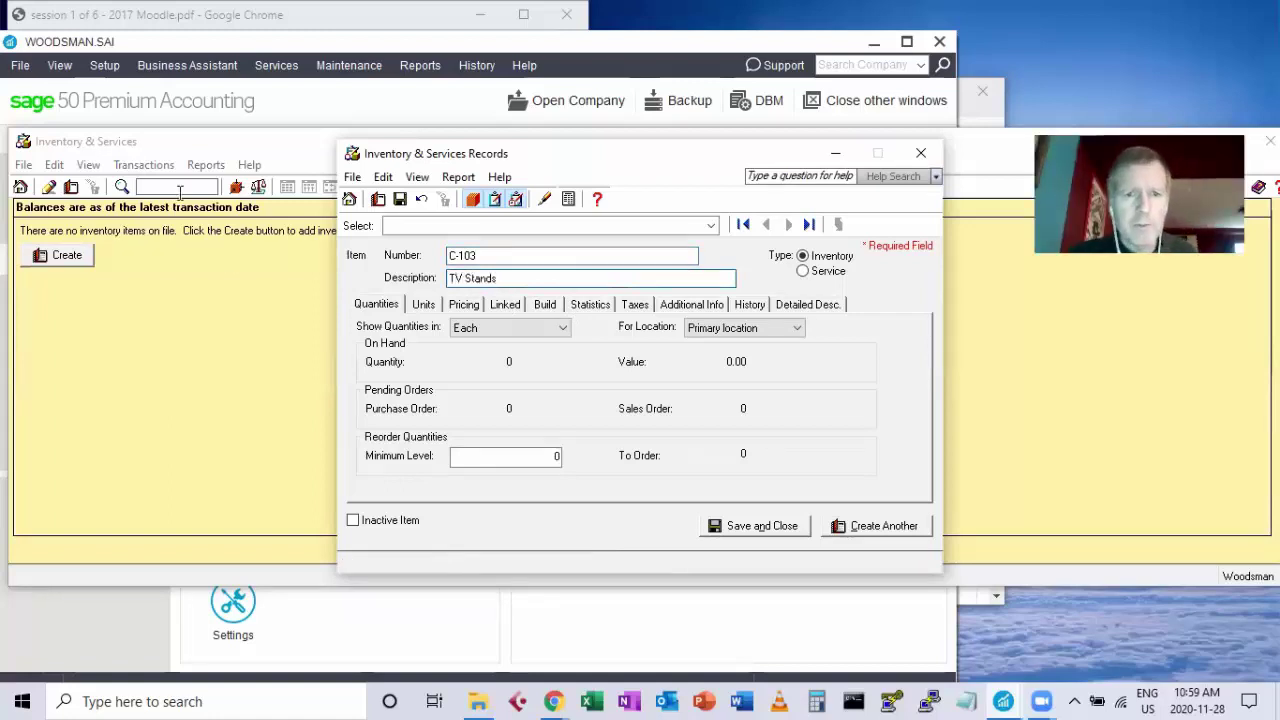
pyautogui.click(505, 304)
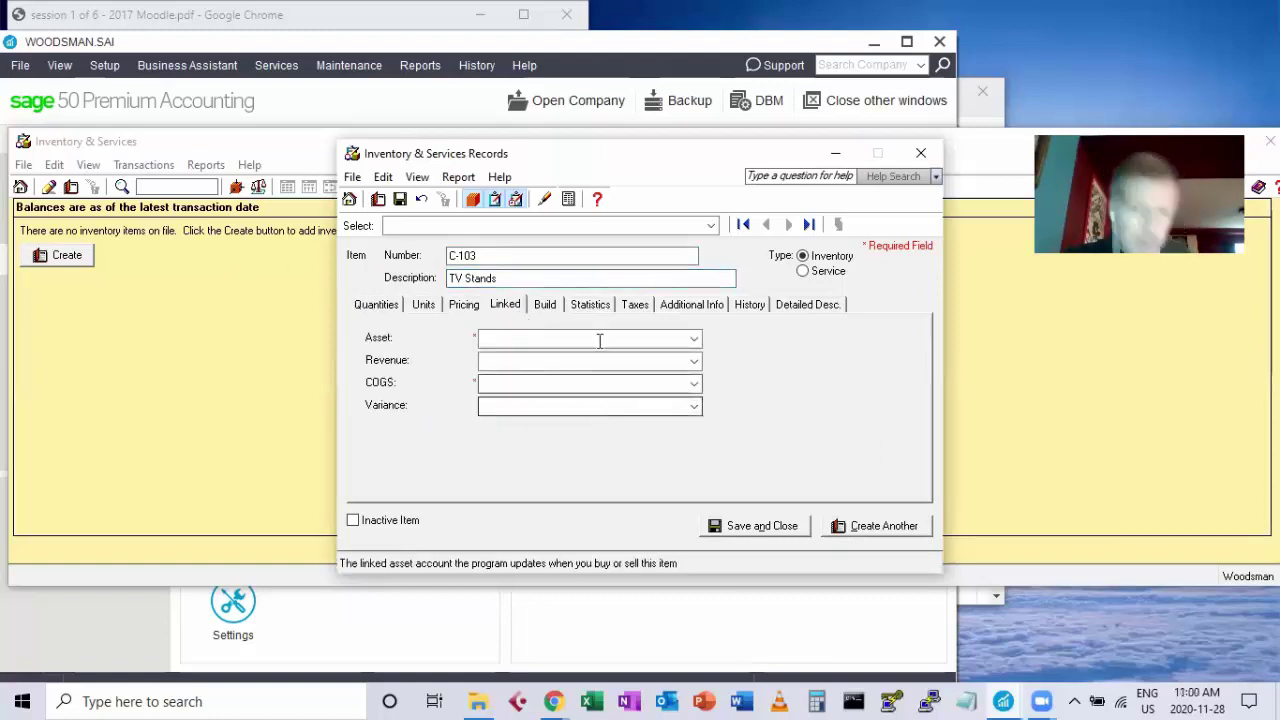
# List the asset account choices for C-103, where Asset currently reads 1020 Cash to be deposited.
pyautogui.click(694, 339)
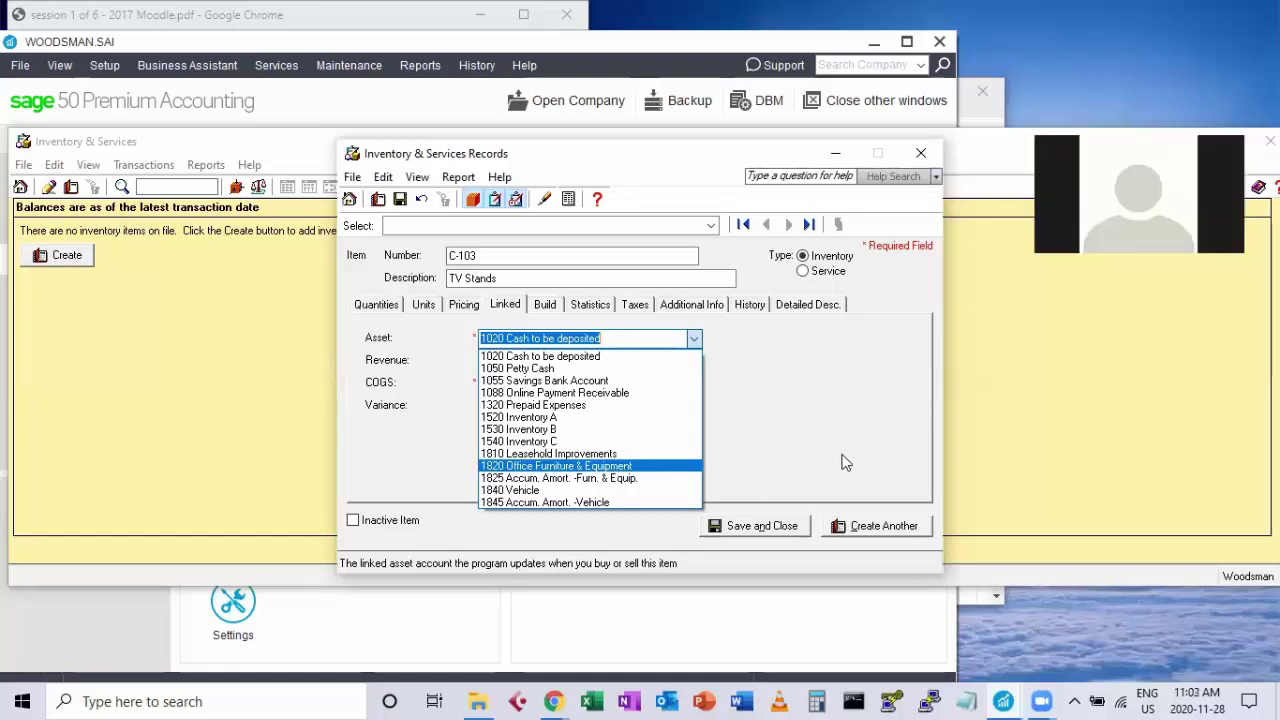
# Try saving C-103 with account 1020 as Inventory class, then discard the record uncreated.
pyautogui.click(762, 535)
pyautogui.click(794, 526)
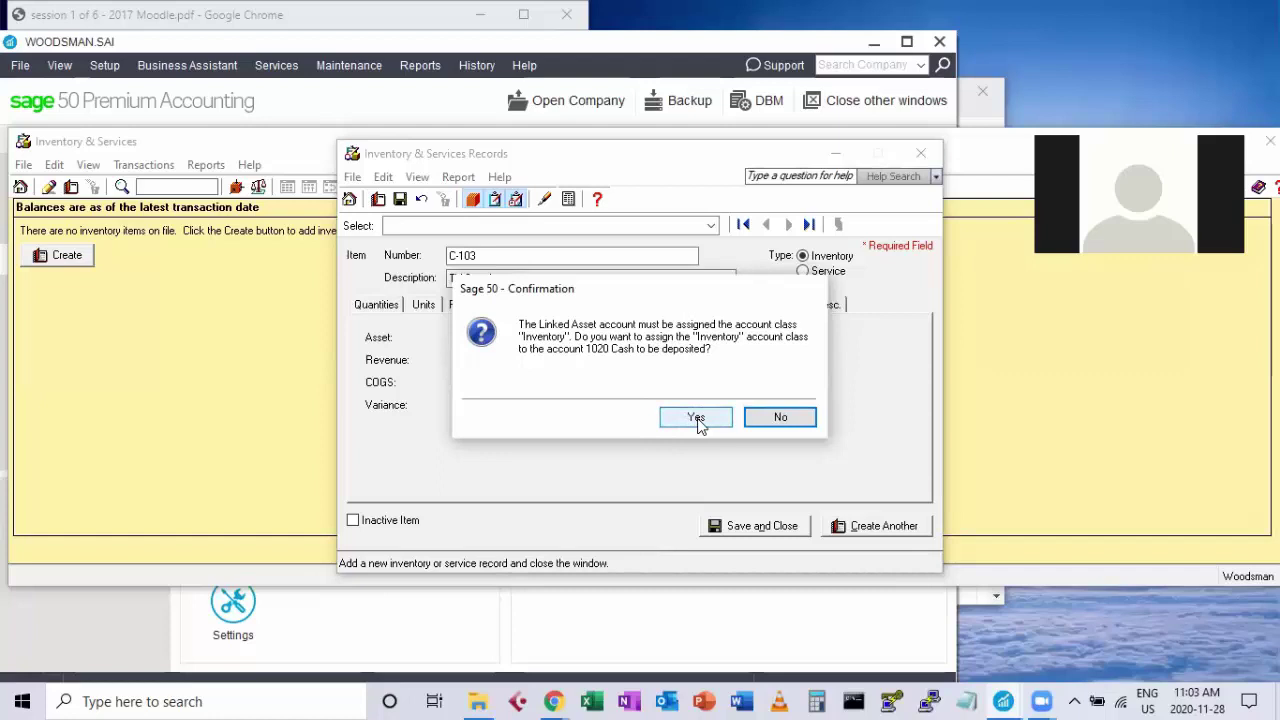
pyautogui.click(697, 420)
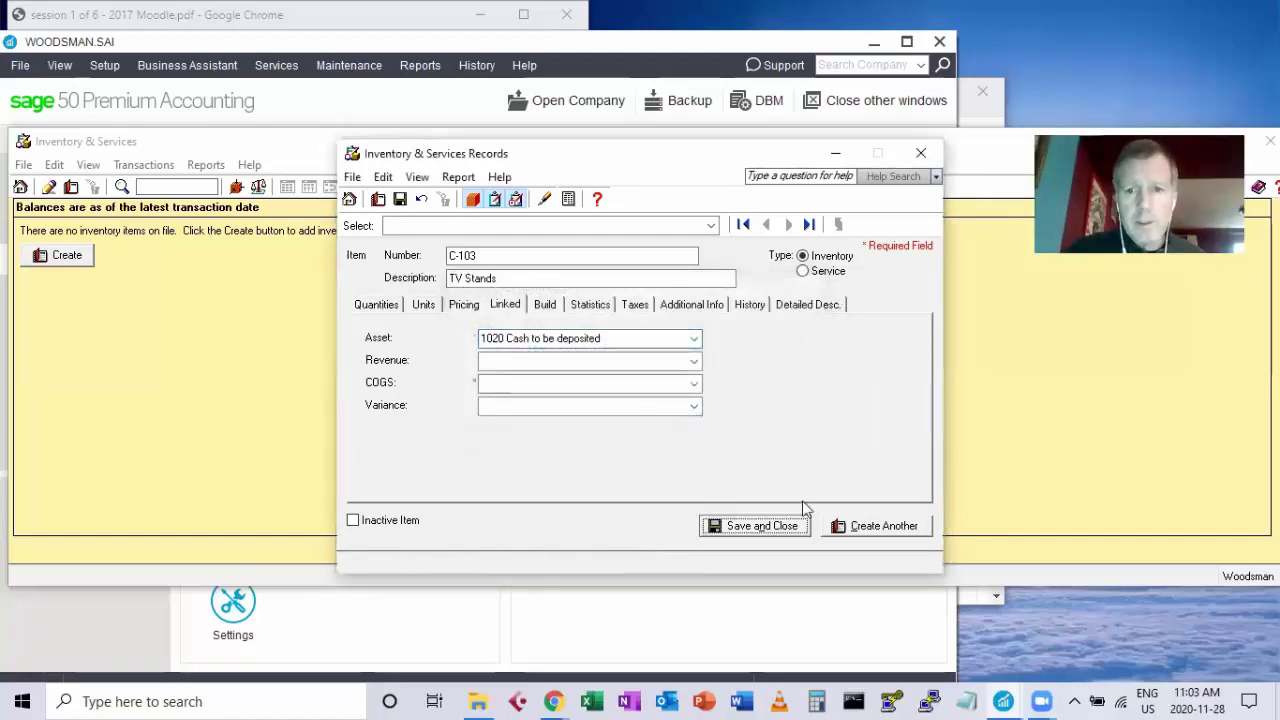
pyautogui.click(921, 163)
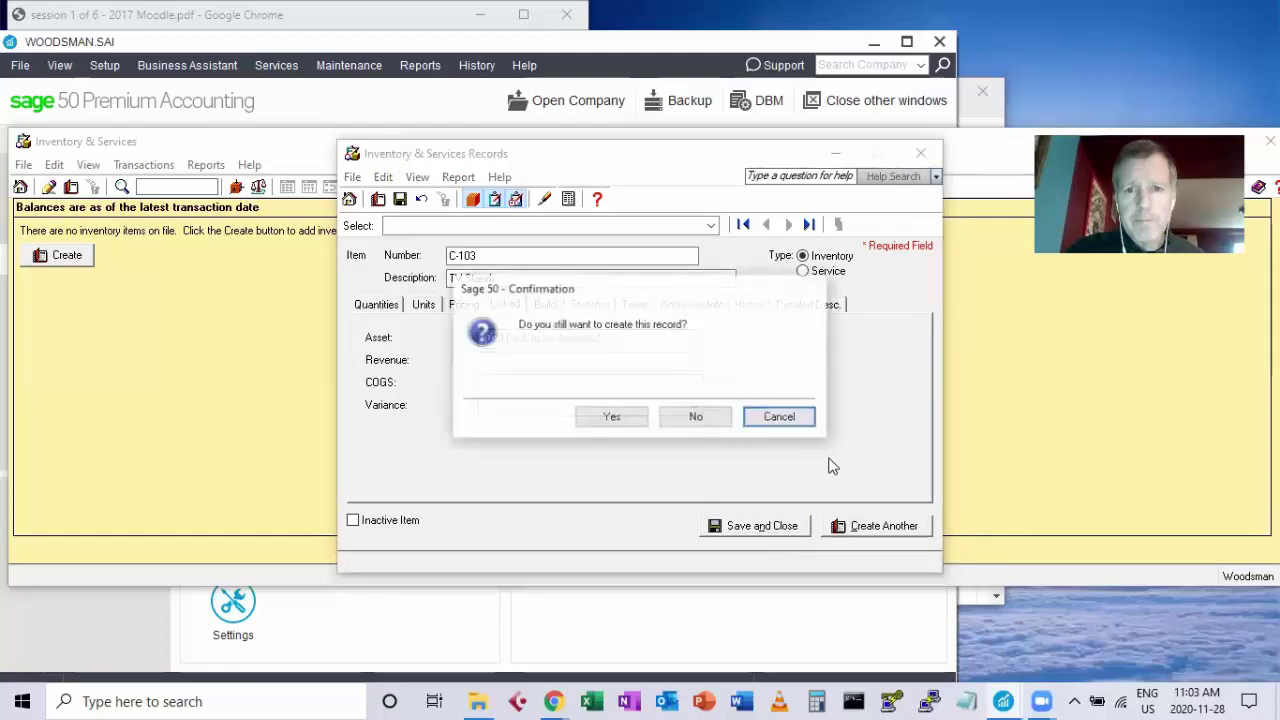
pyautogui.click(705, 422)
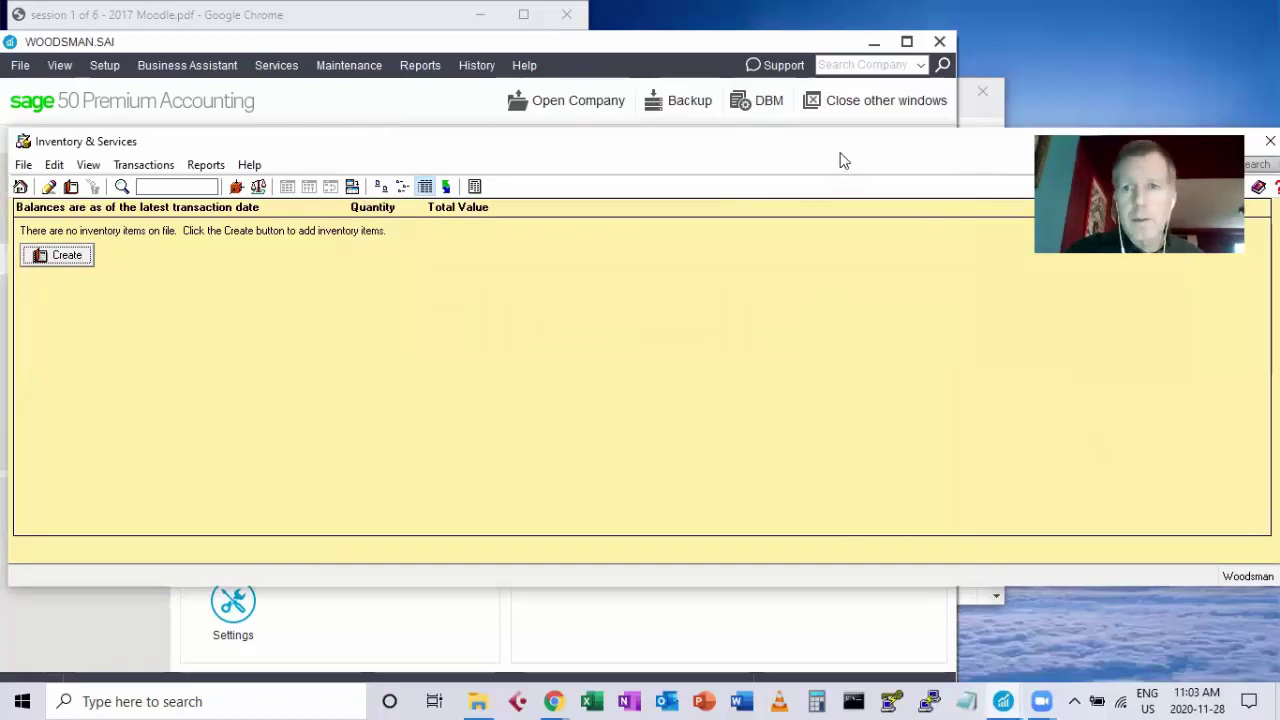
# Move and narrow the empty inventory list window, then close it.
pyautogui.moveTo(836, 160); pyautogui.dragTo(766, 242)
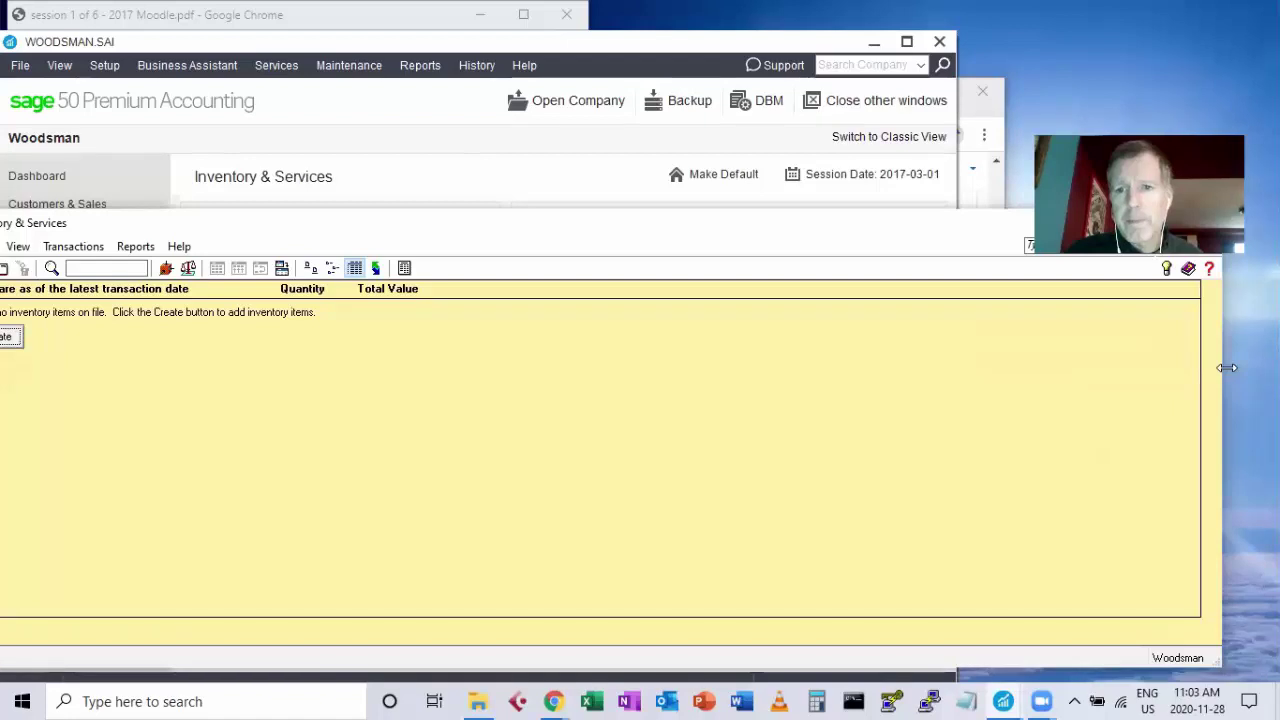
pyautogui.moveTo(1227, 367); pyautogui.dragTo(870, 367)
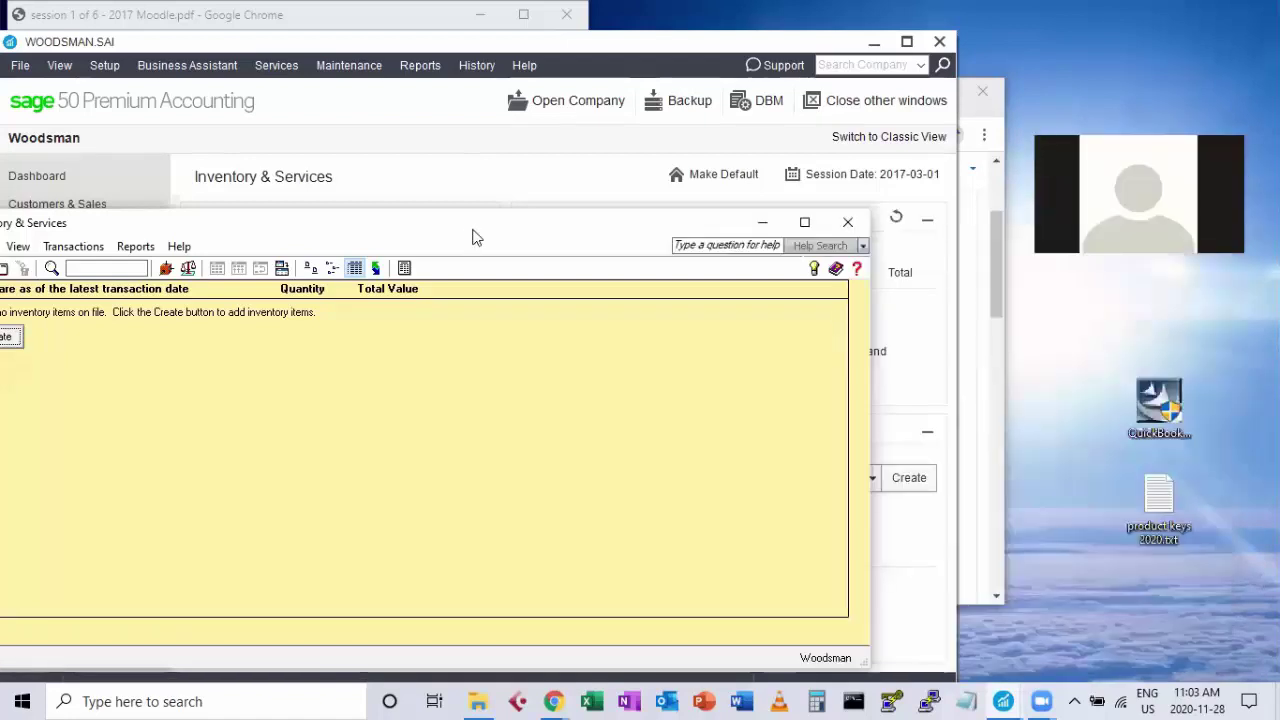
pyautogui.moveTo(476, 237); pyautogui.dragTo(556, 195)
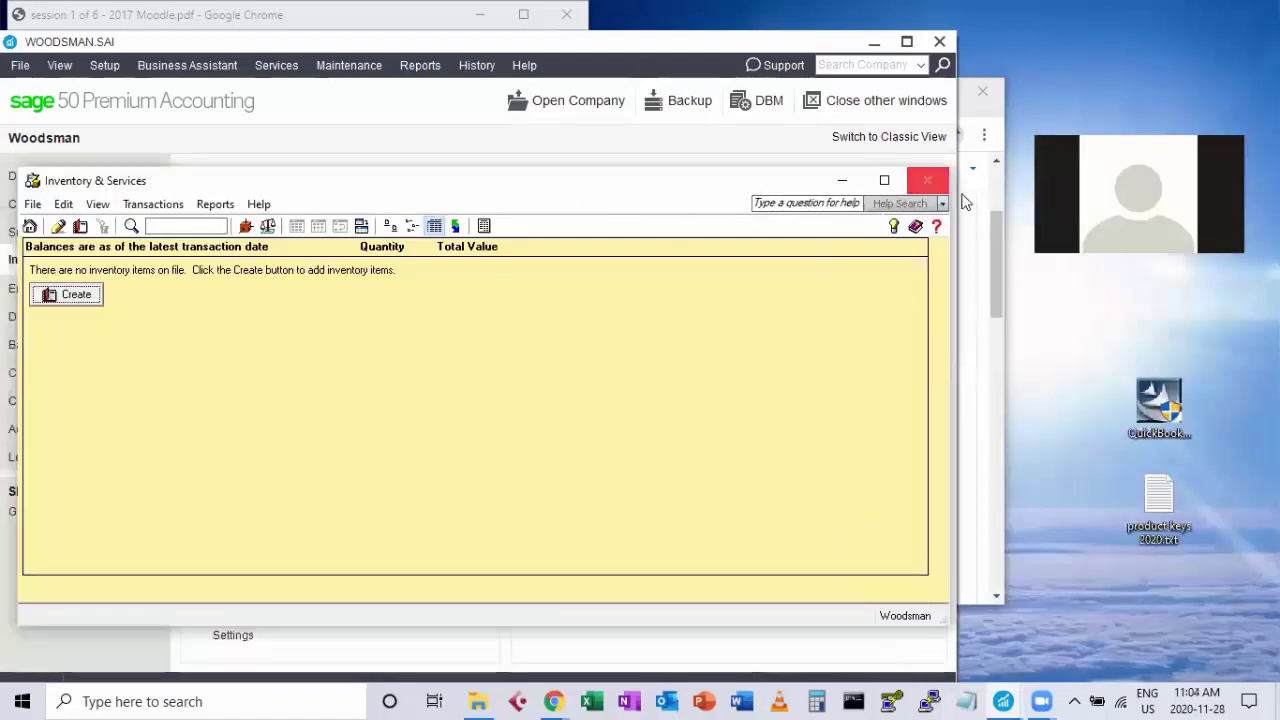
pyautogui.click(927, 180)
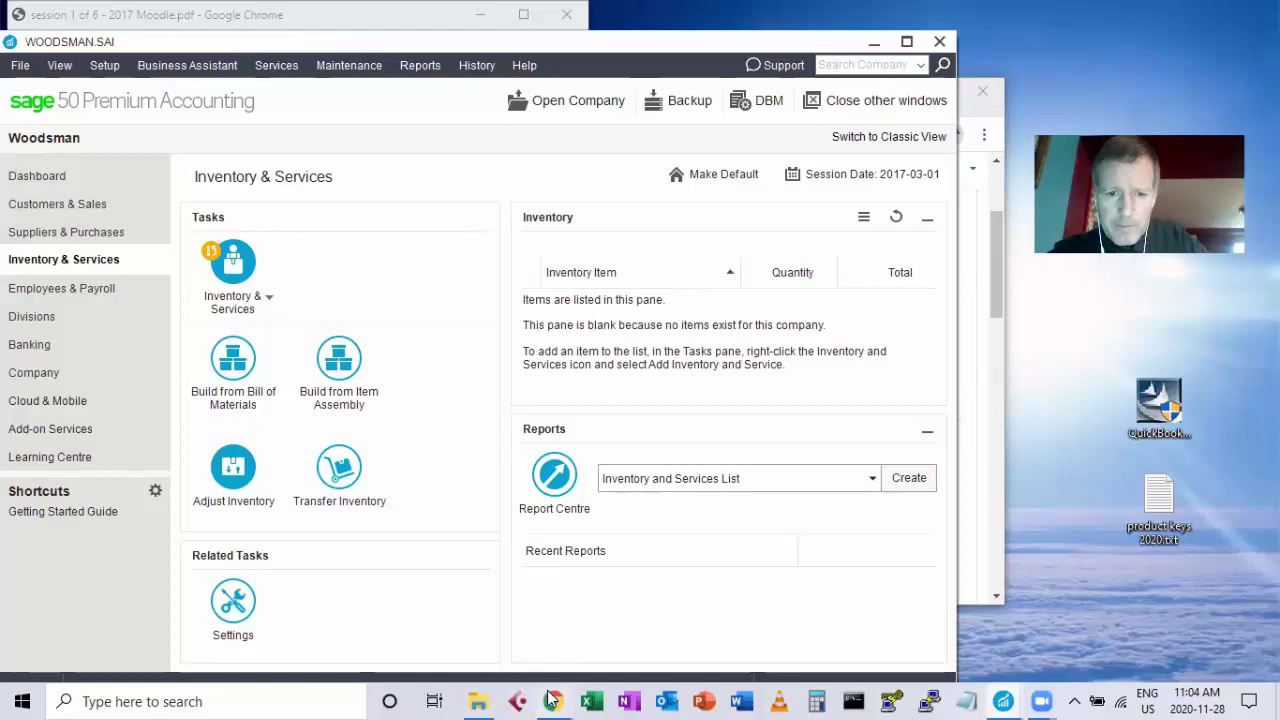
pyautogui.moveTo(551, 700)
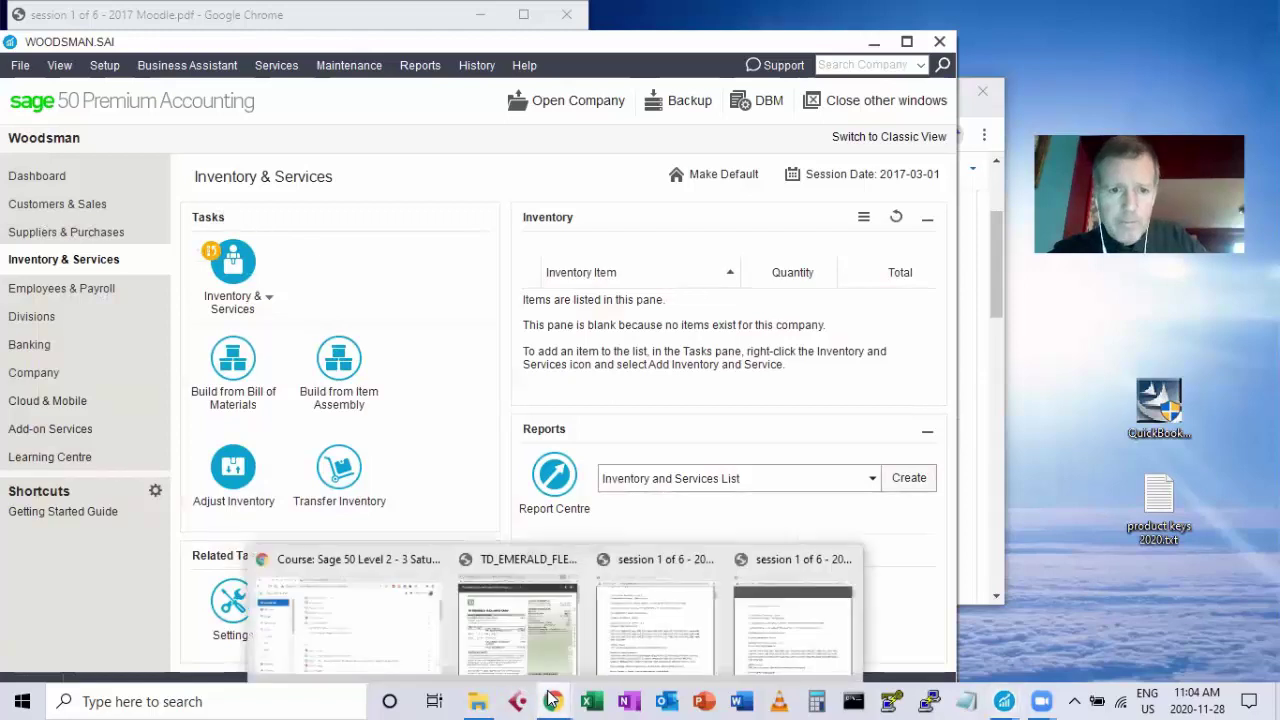
pyautogui.click(389, 643)
pyautogui.click(402, 281)
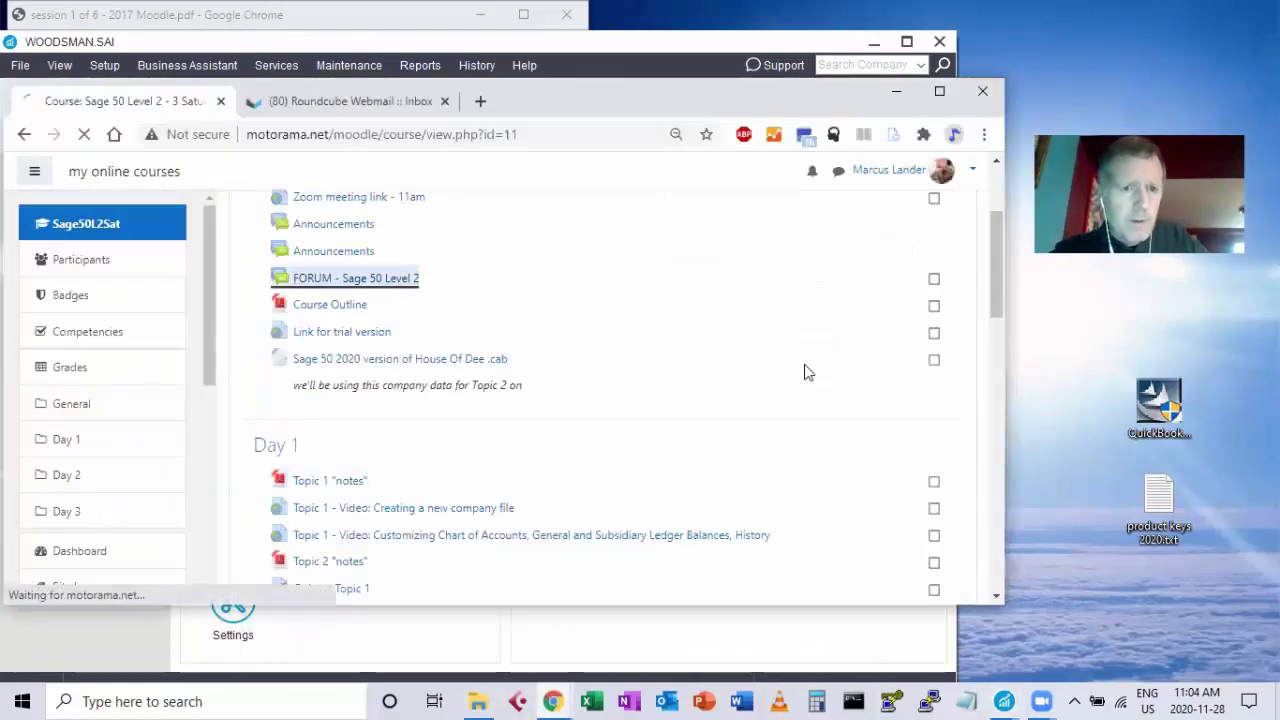
pyautogui.scroll(-2, 440, 400)
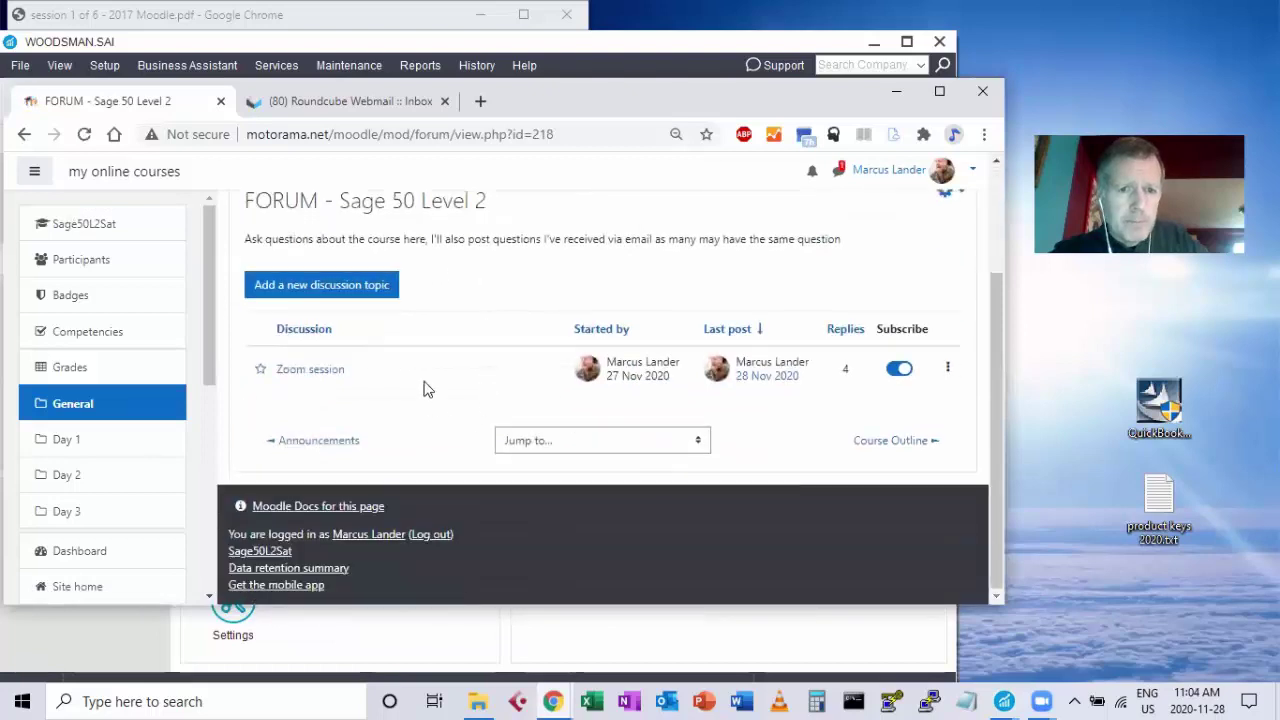
pyautogui.click(305, 372)
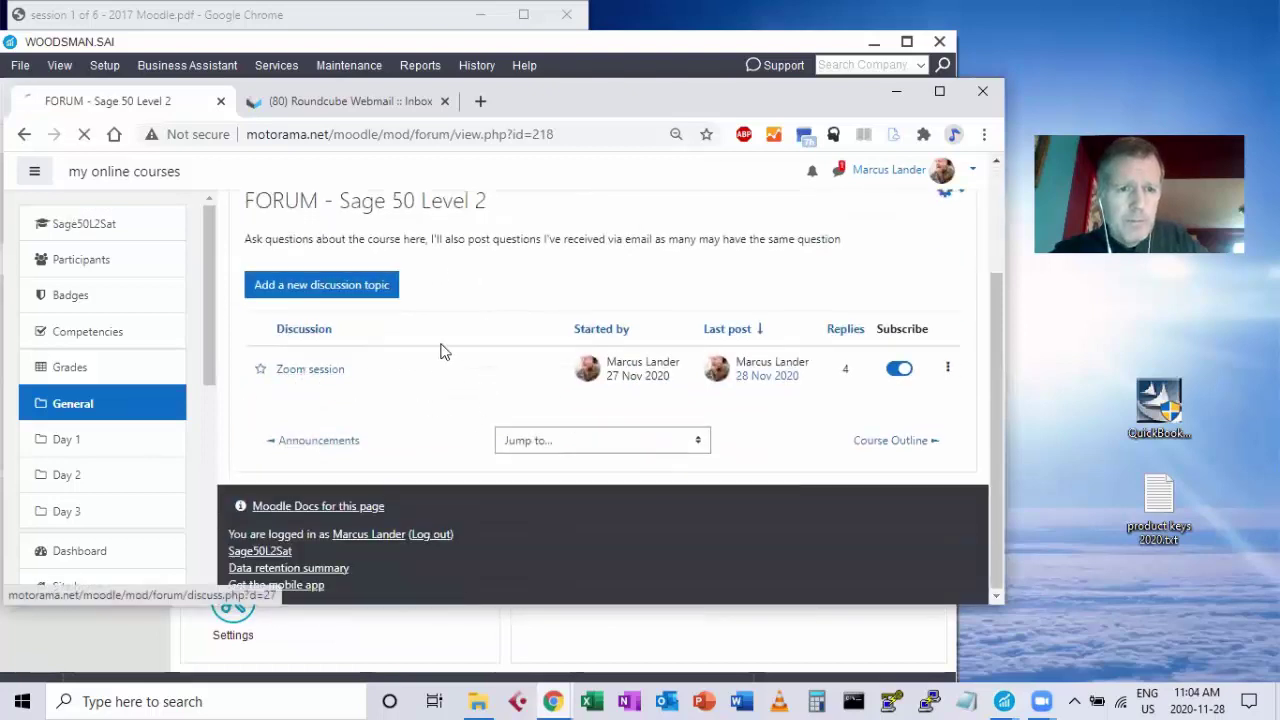
pyautogui.scroll(-4, 530, 310)
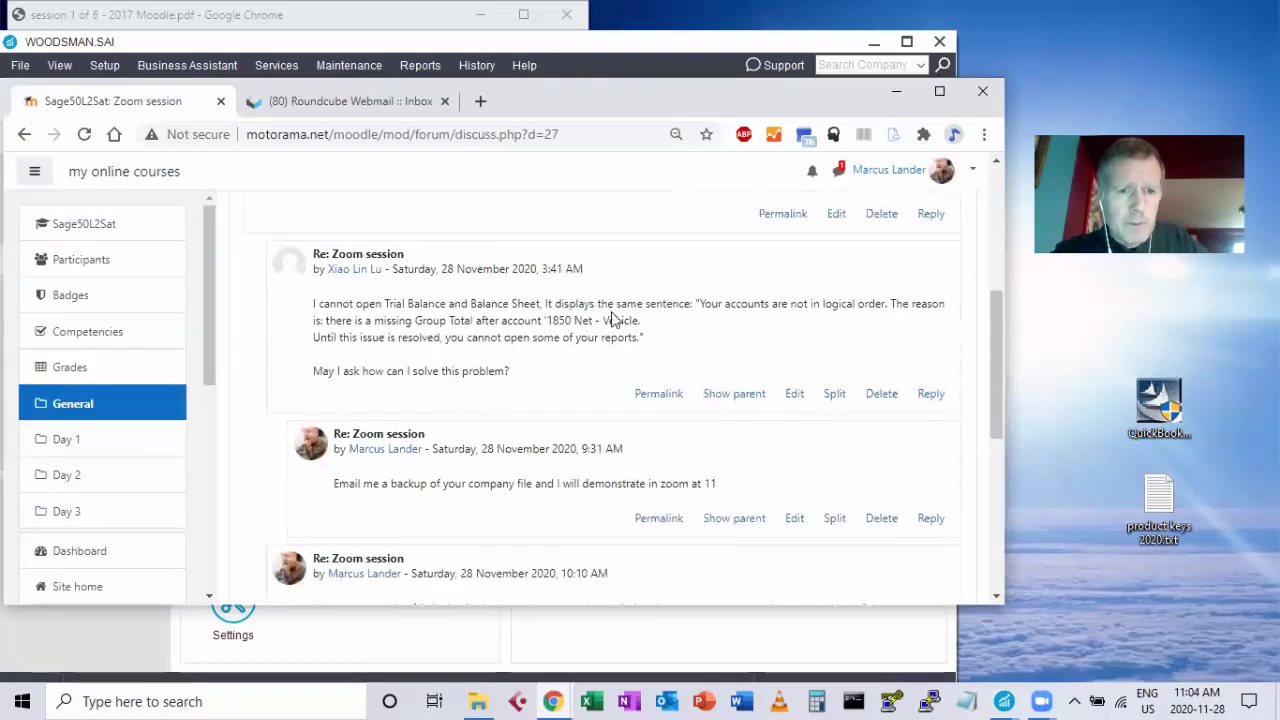
pyautogui.scroll(1, 555, 298)
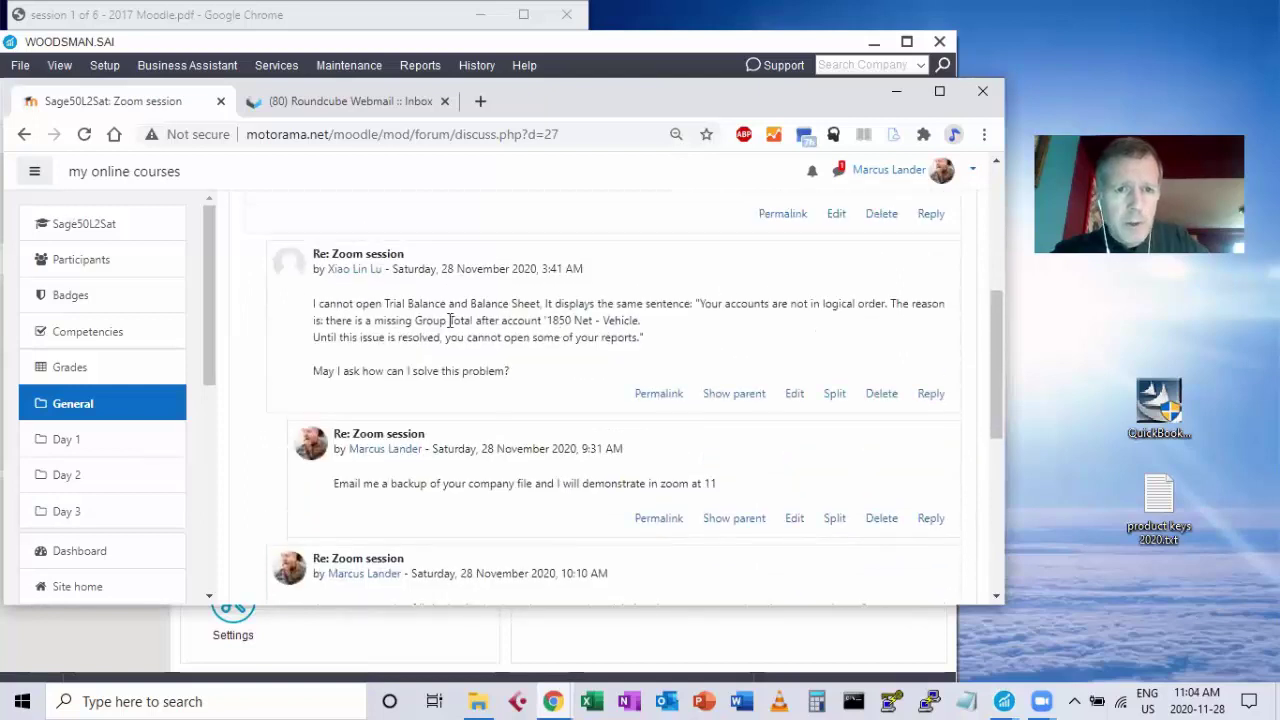
pyautogui.moveTo(320, 303); pyautogui.dragTo(442, 338)
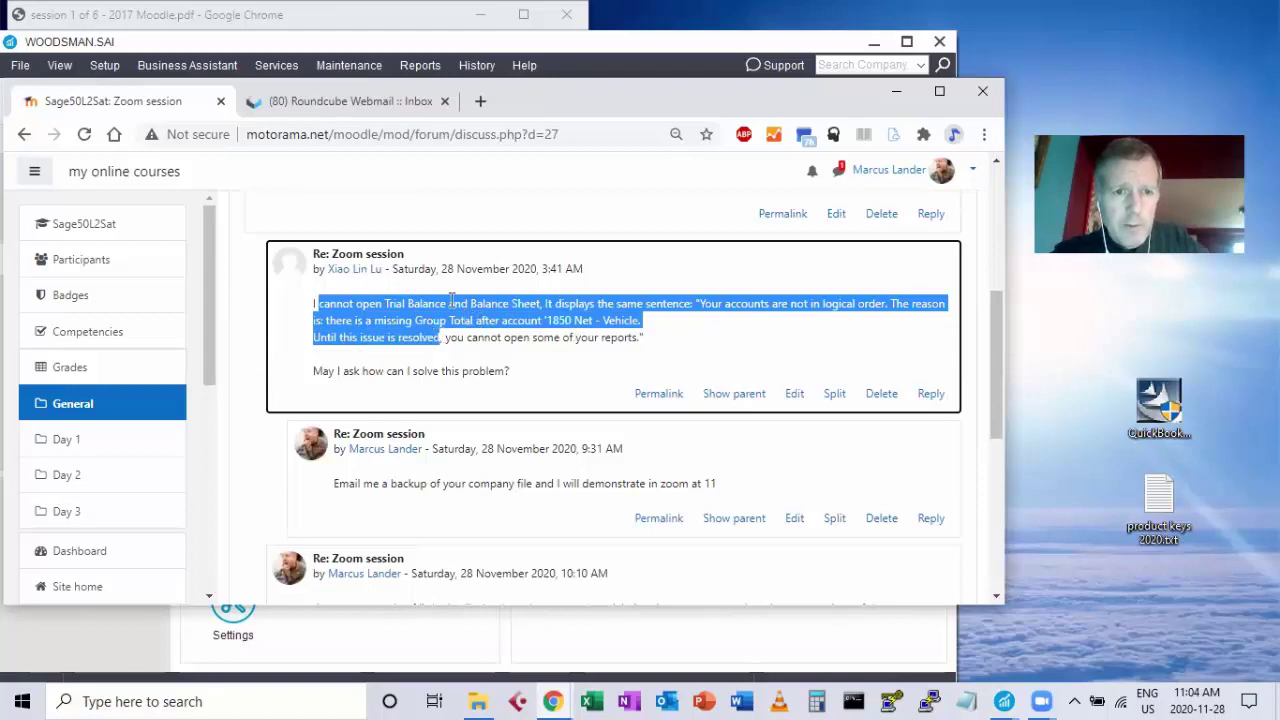
pyautogui.scroll(-2, 492, 376)
pyautogui.scroll(-3, 492, 376)
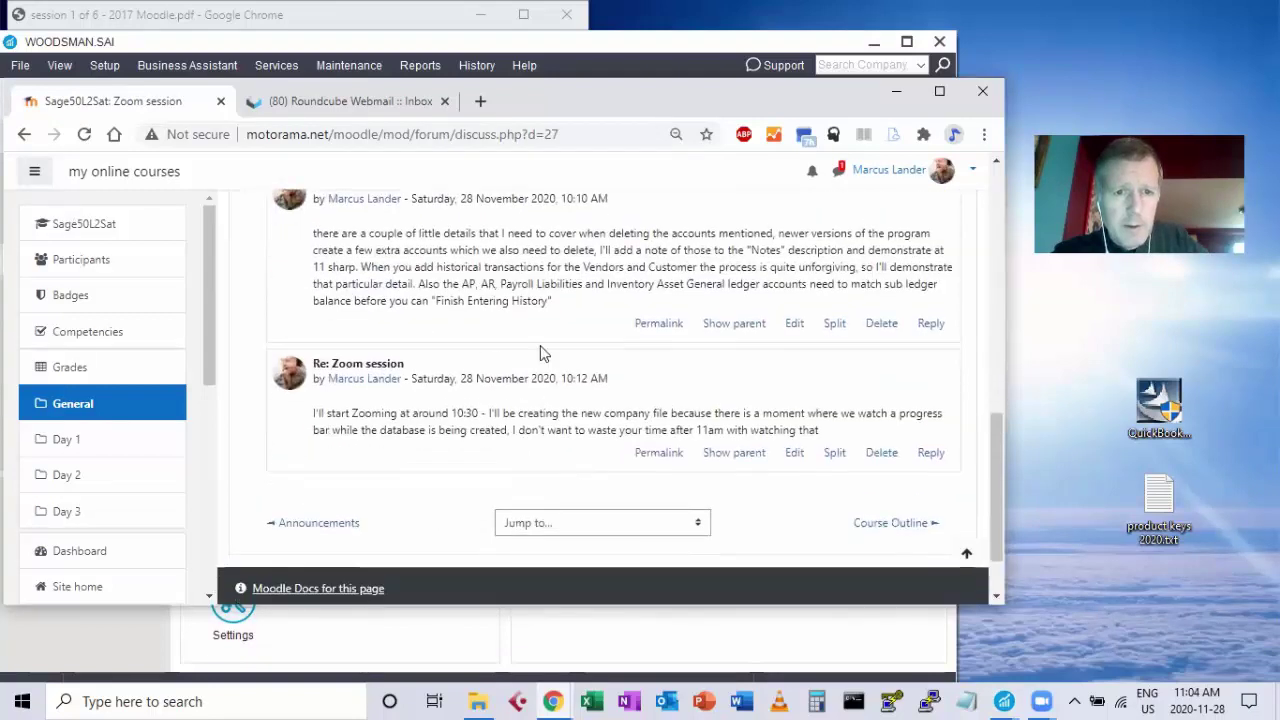
pyautogui.scroll(-1, 630, 255)
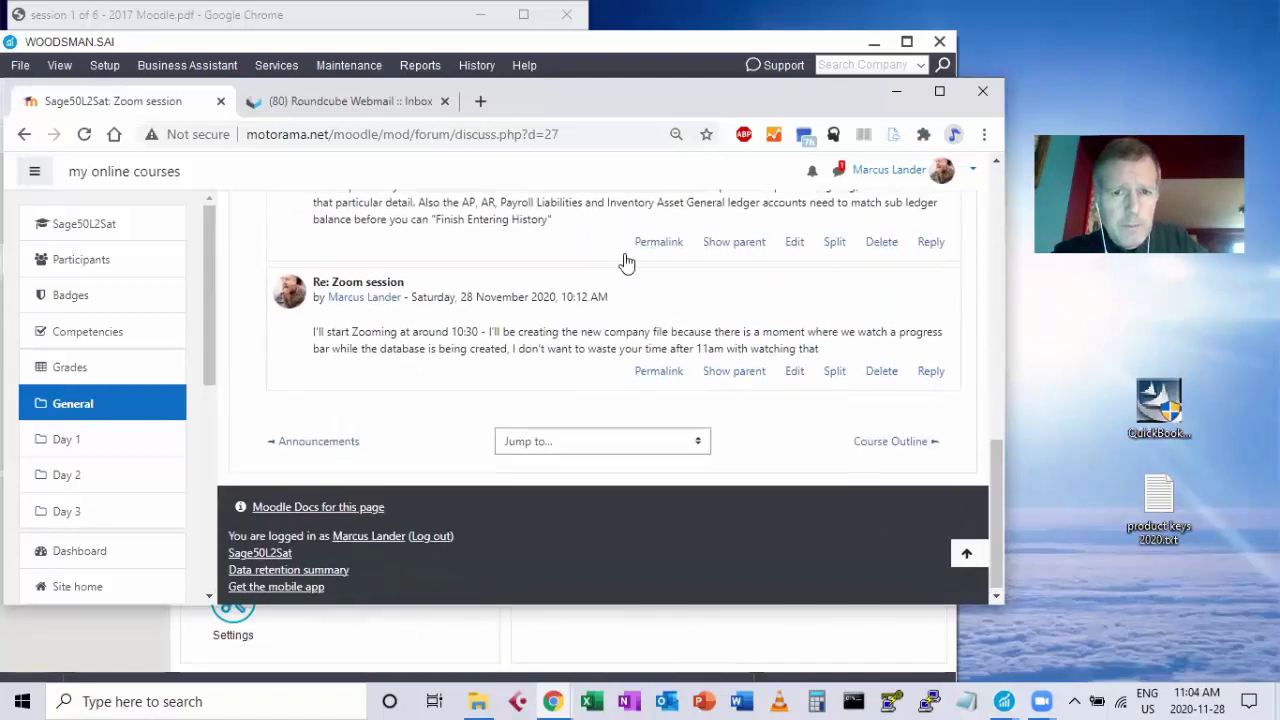
pyautogui.scroll(2, 615, 300)
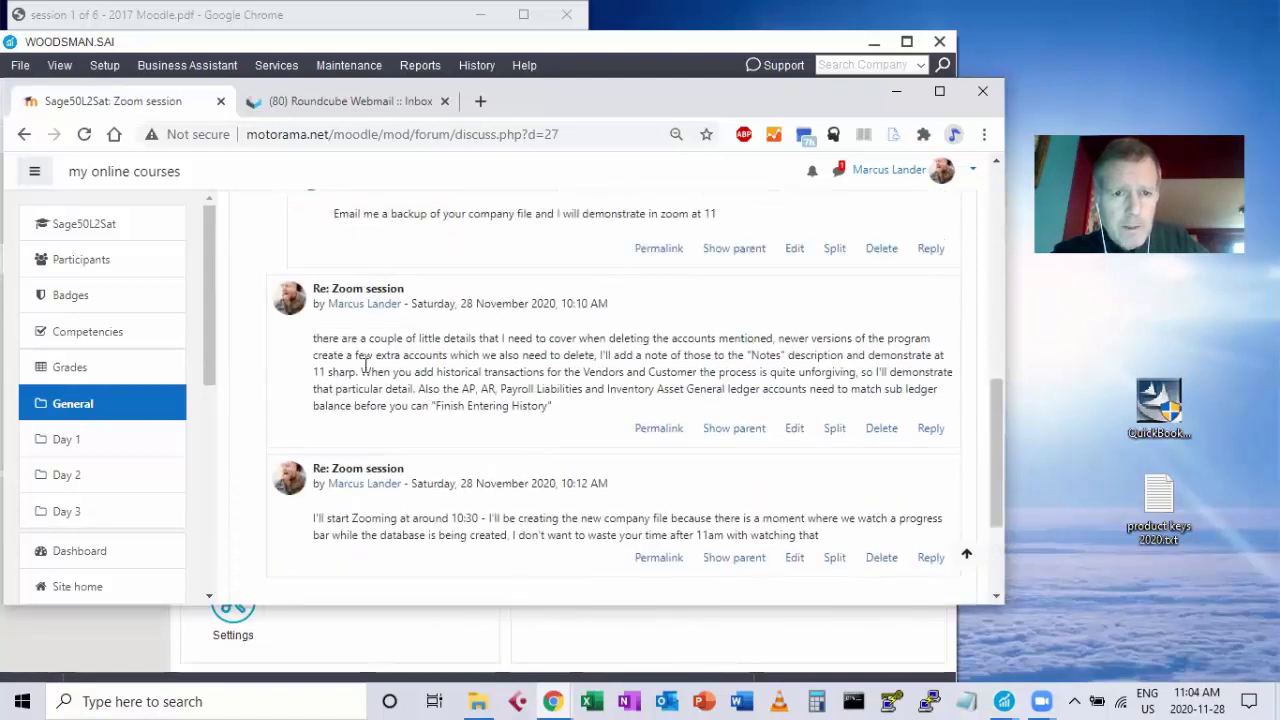
pyautogui.moveTo(459, 338); pyautogui.dragTo(762, 336)
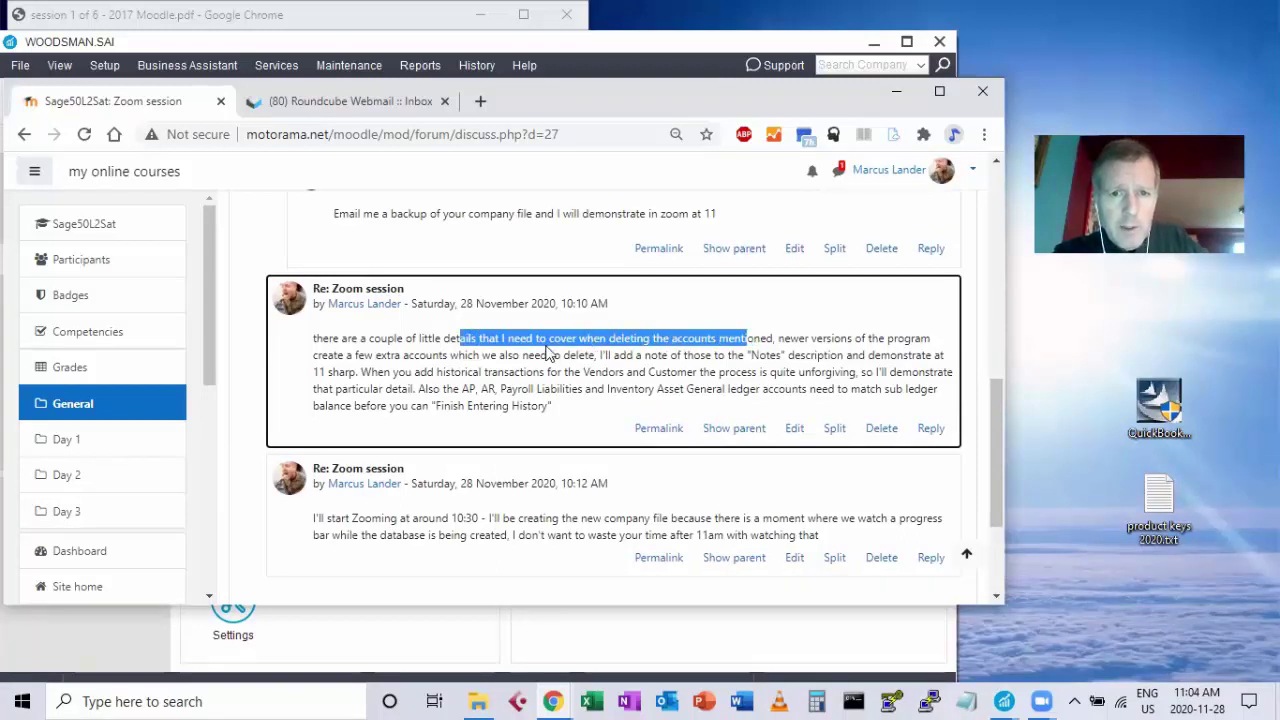
pyautogui.moveTo(535, 355); pyautogui.dragTo(597, 354)
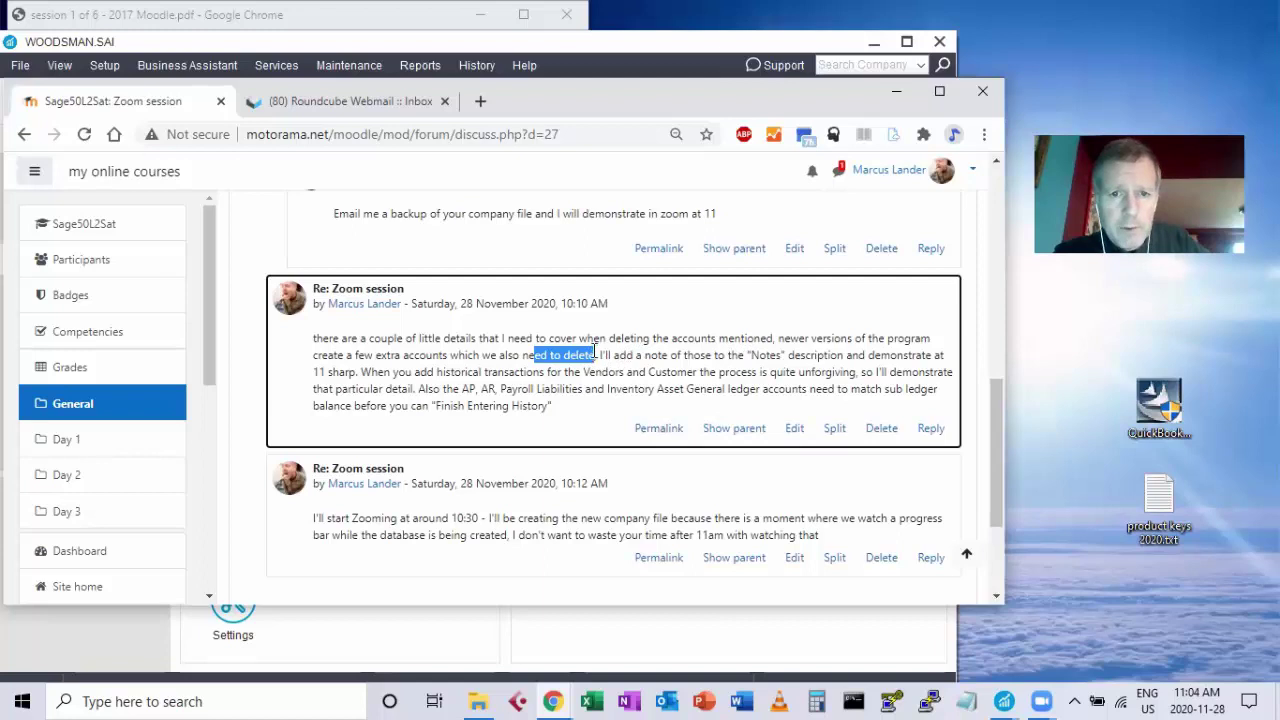
pyautogui.moveTo(599, 355); pyautogui.dragTo(727, 355)
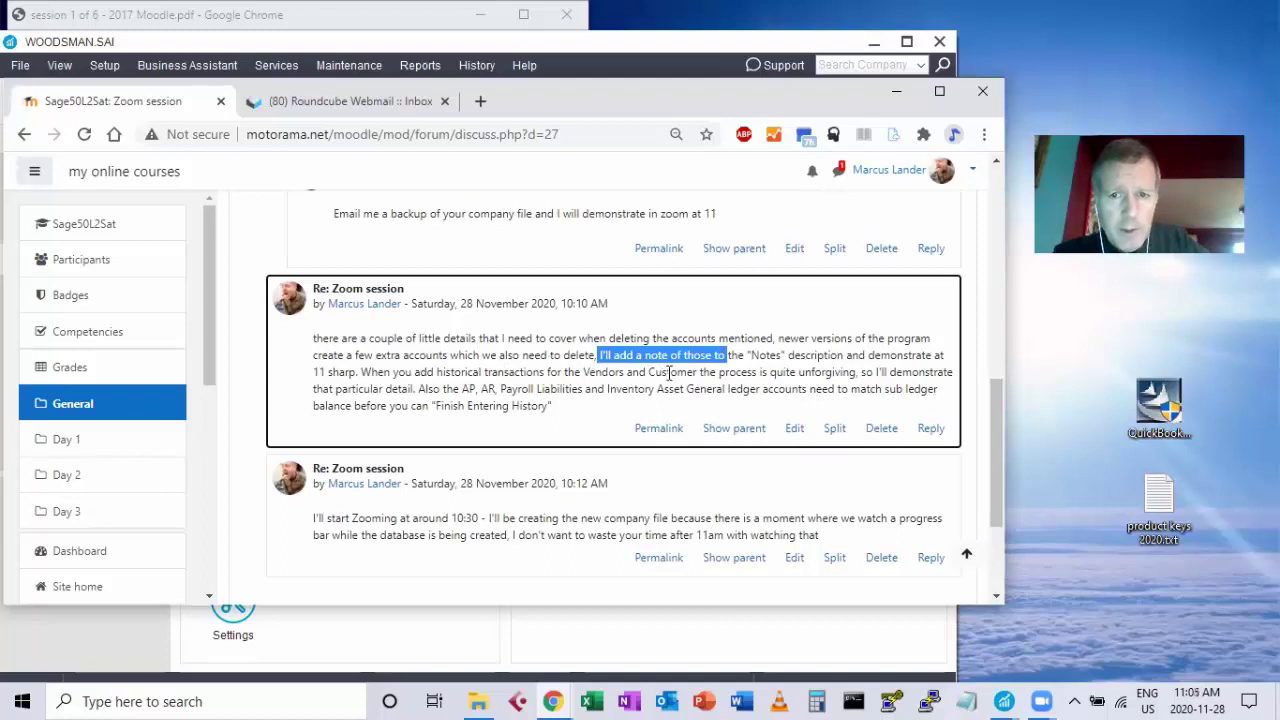
pyautogui.moveTo(368, 371); pyautogui.dragTo(603, 371)
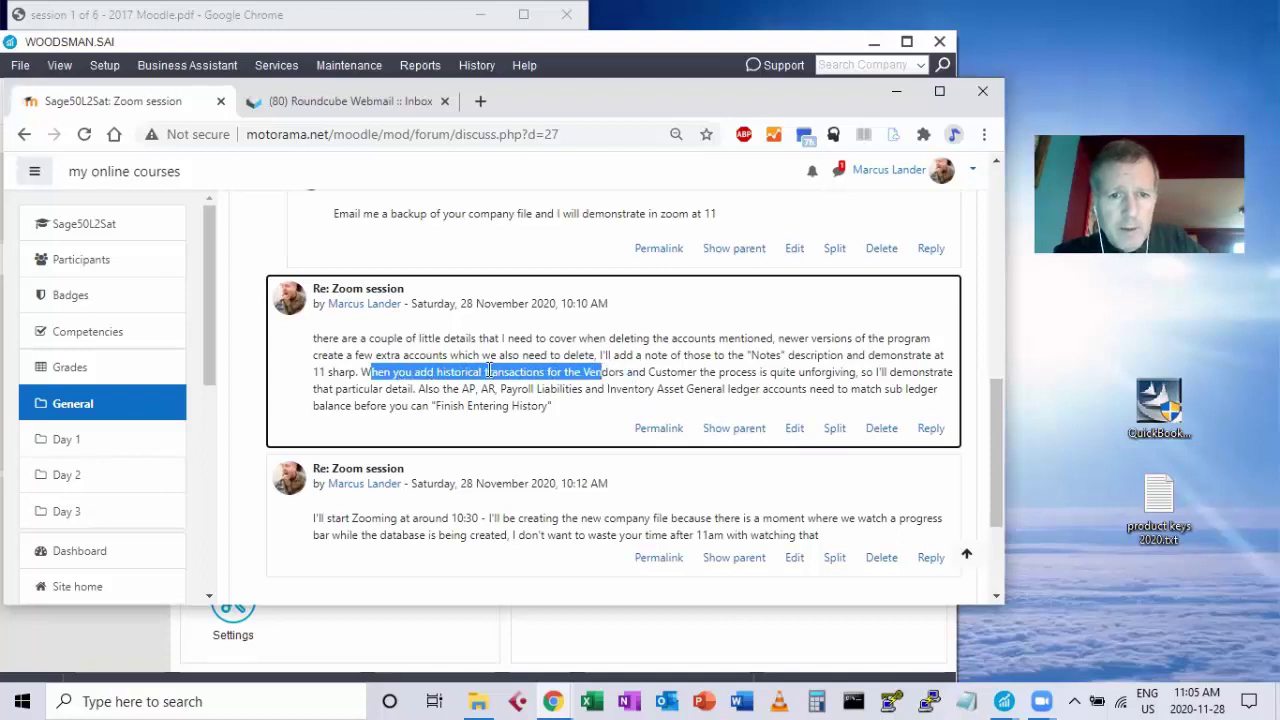
pyautogui.click(507, 371)
pyautogui.doubleClick(508, 371)
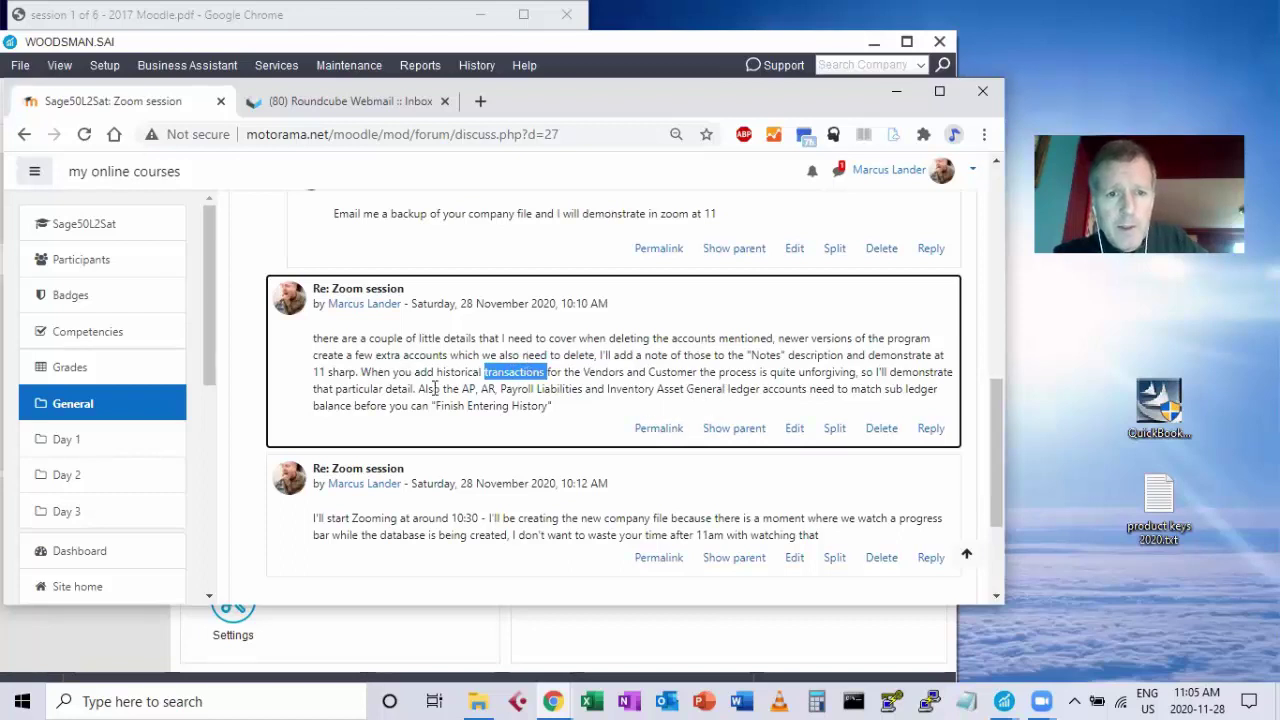
pyautogui.moveTo(460, 389); pyautogui.dragTo(684, 393)
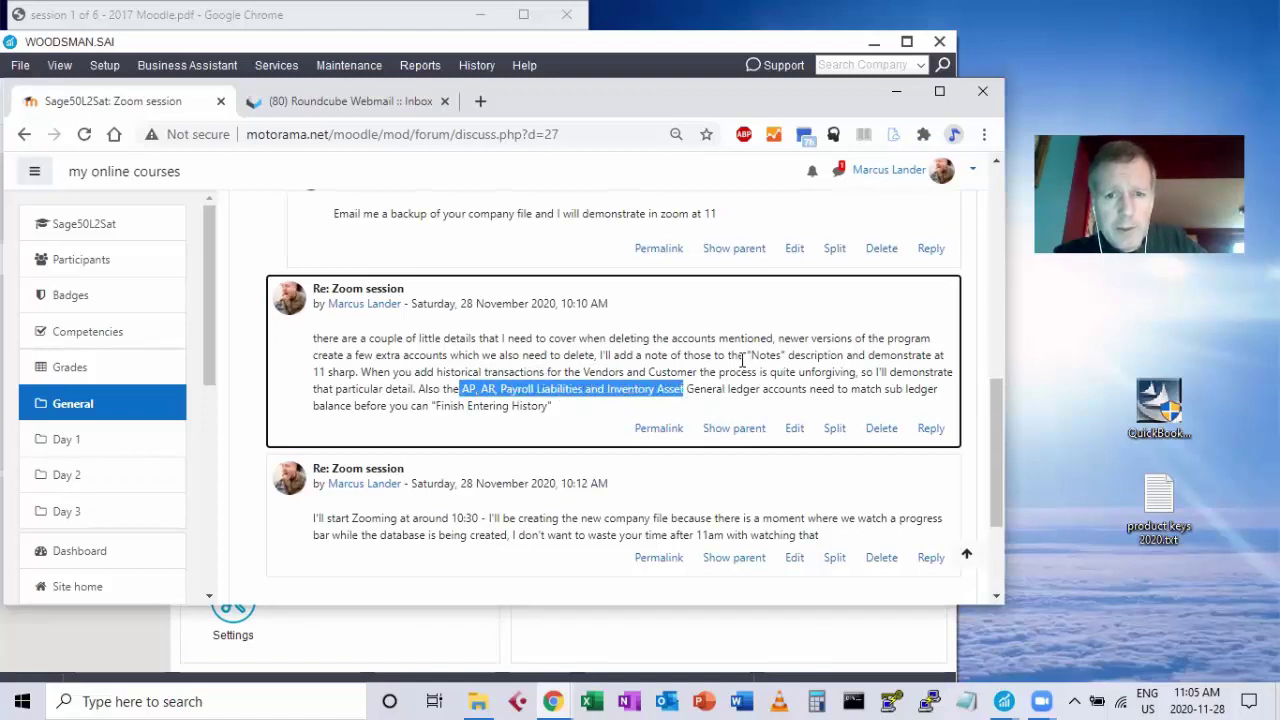
pyautogui.click(680, 362)
pyautogui.scroll(-1, 748, 358)
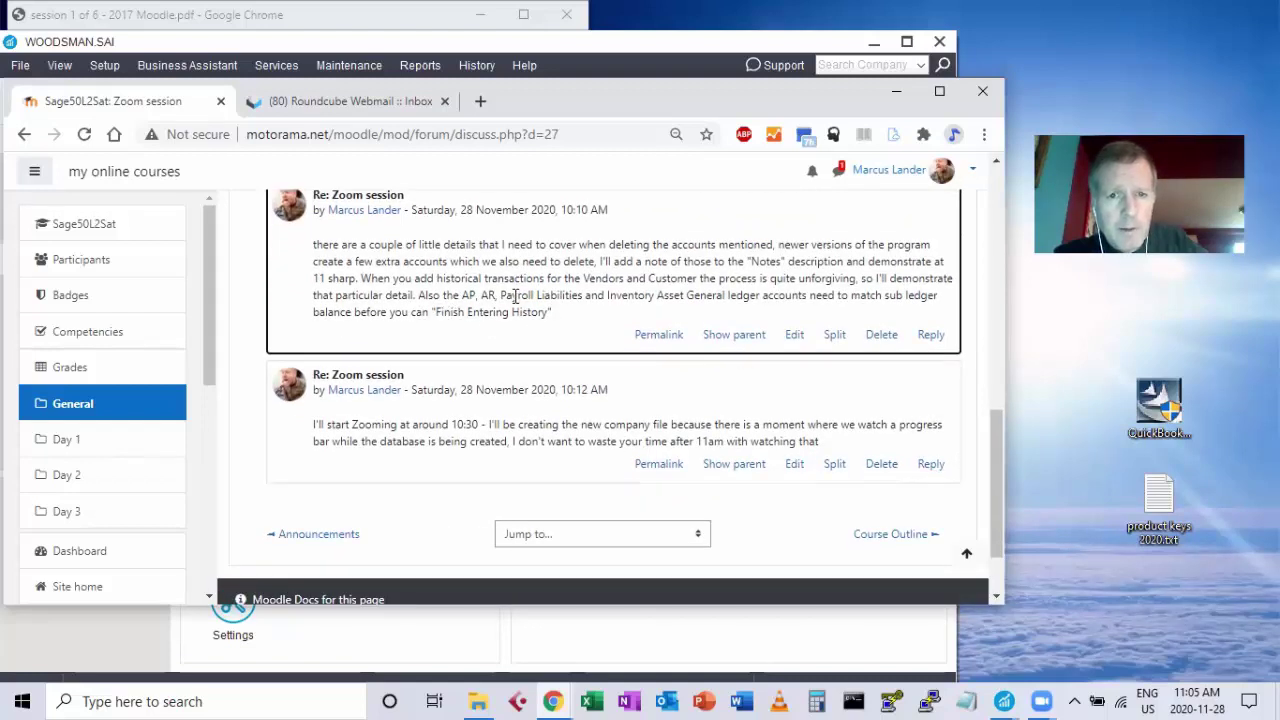
pyautogui.scroll(-1, 525, 288)
pyautogui.scroll(4, 560, 295)
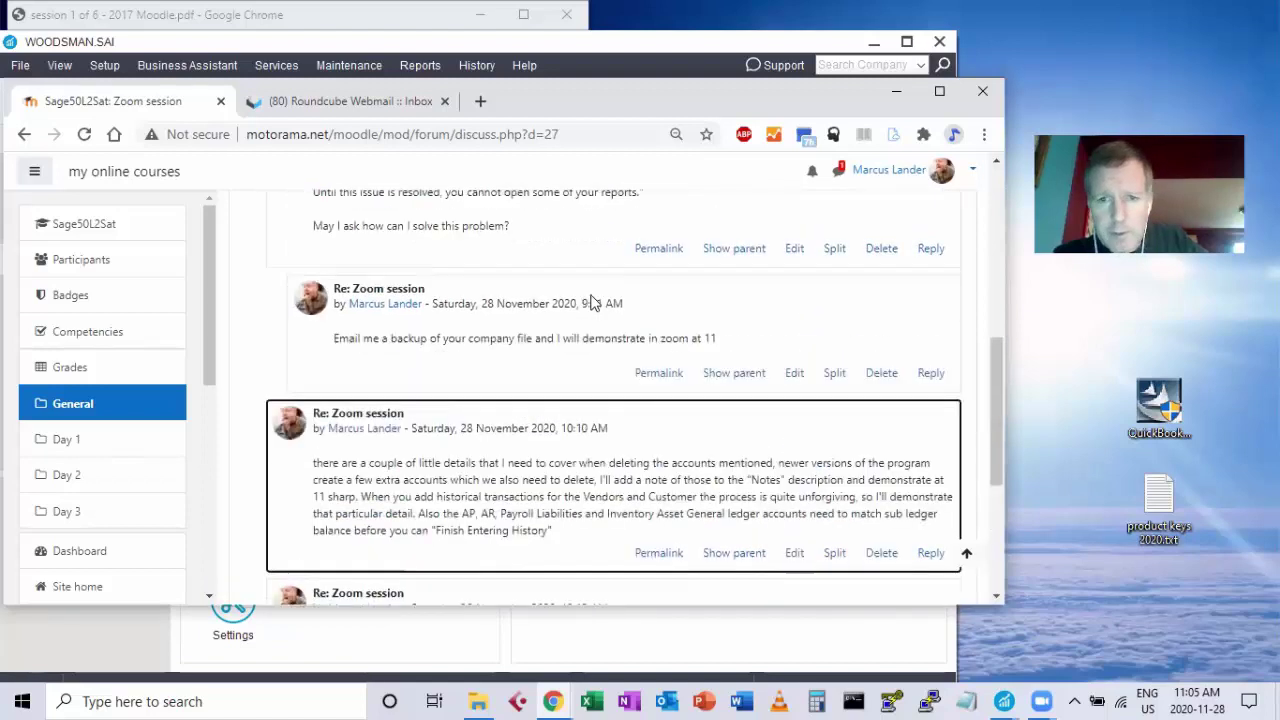
pyautogui.scroll(6, 585, 305)
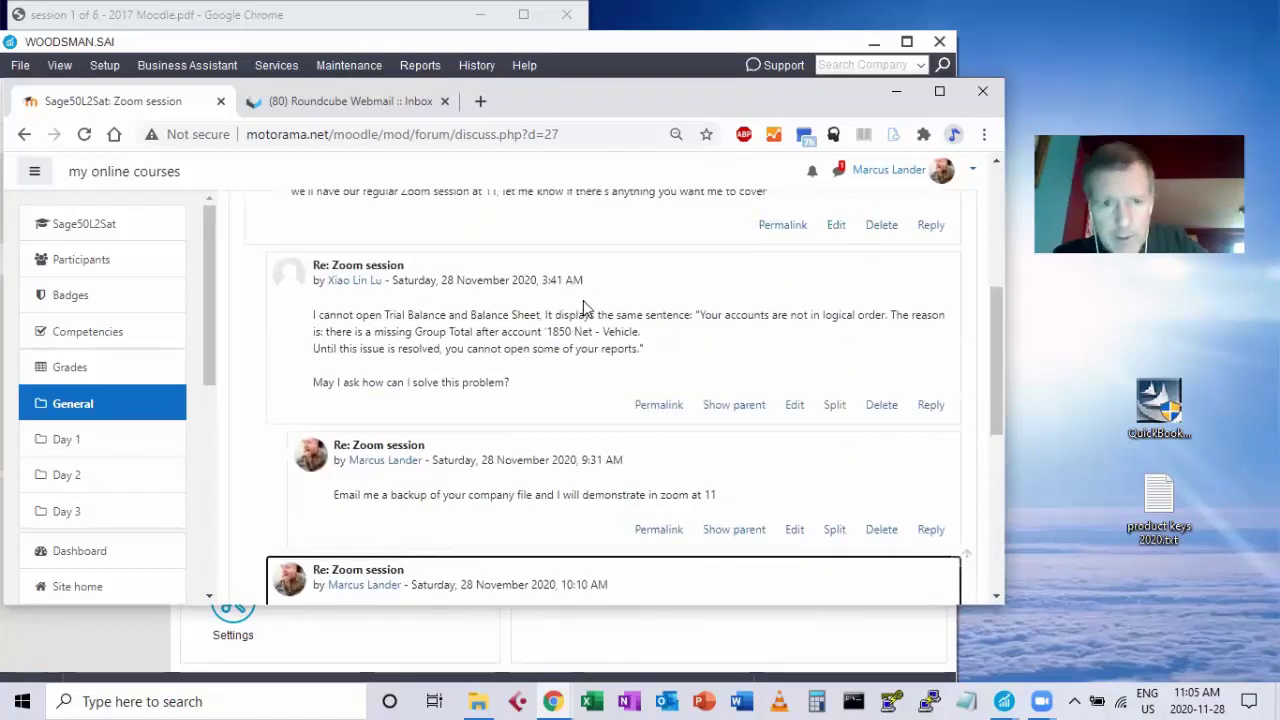
pyautogui.scroll(-3, 590, 310)
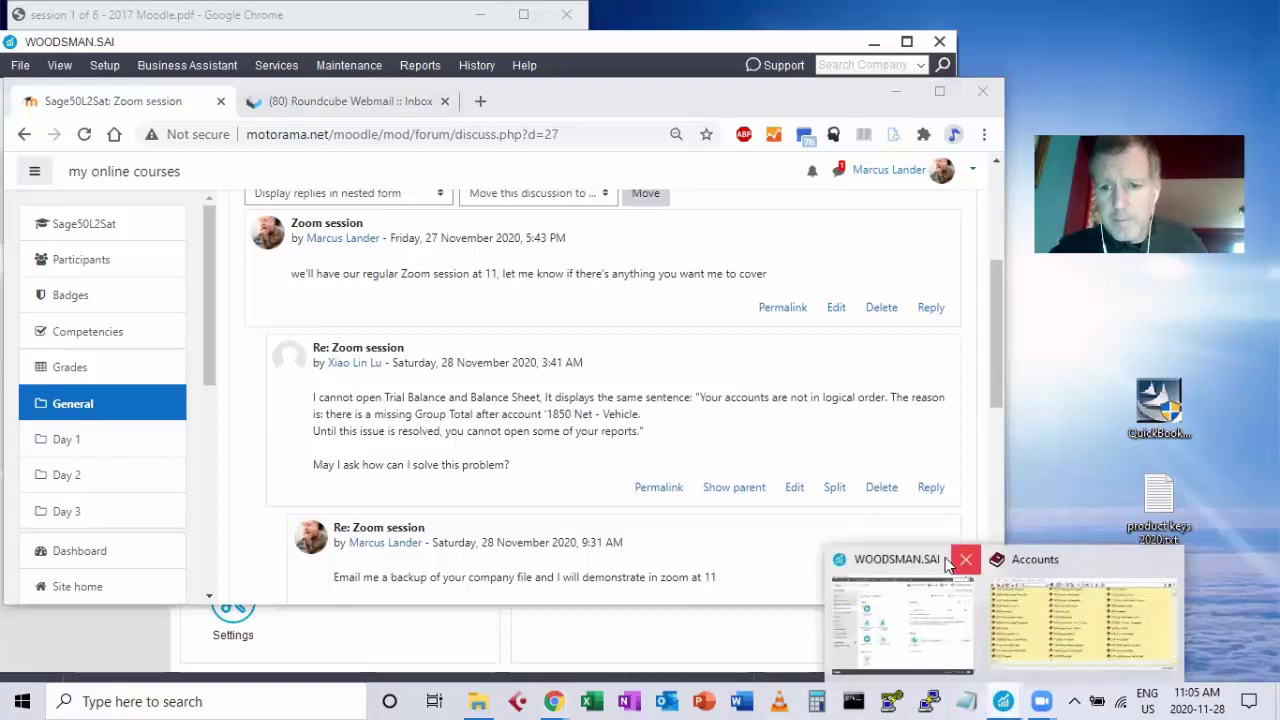
# Bring Sage 50's Accounts window forward and select 1088 Online Payment Receivable.
pyautogui.click(913, 565)
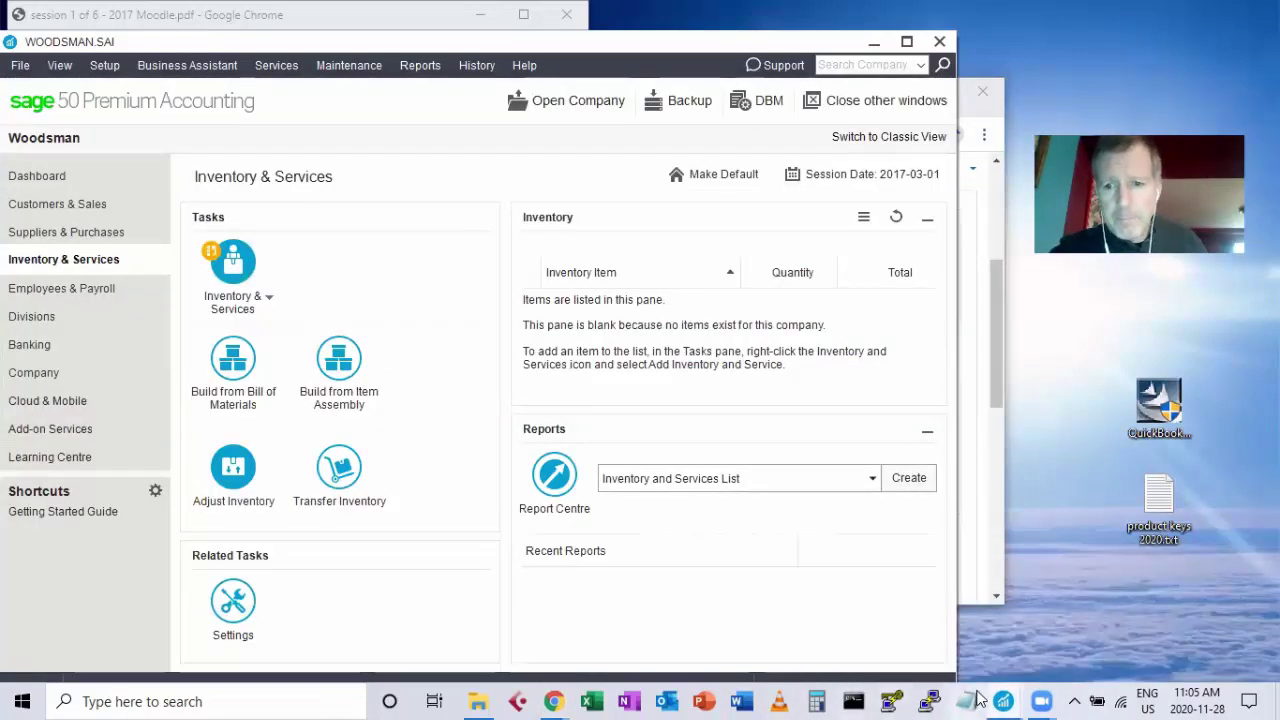
pyautogui.moveTo(1002, 700)
pyautogui.click(1045, 660)
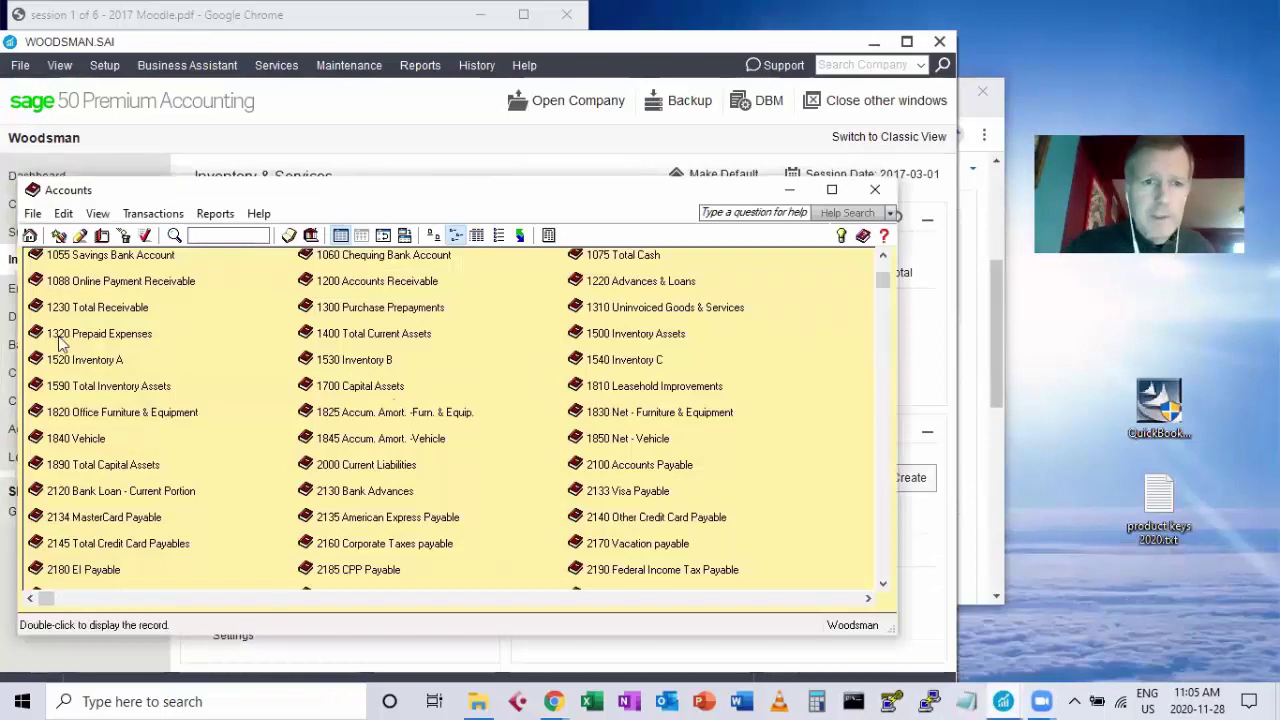
pyautogui.click(84, 286)
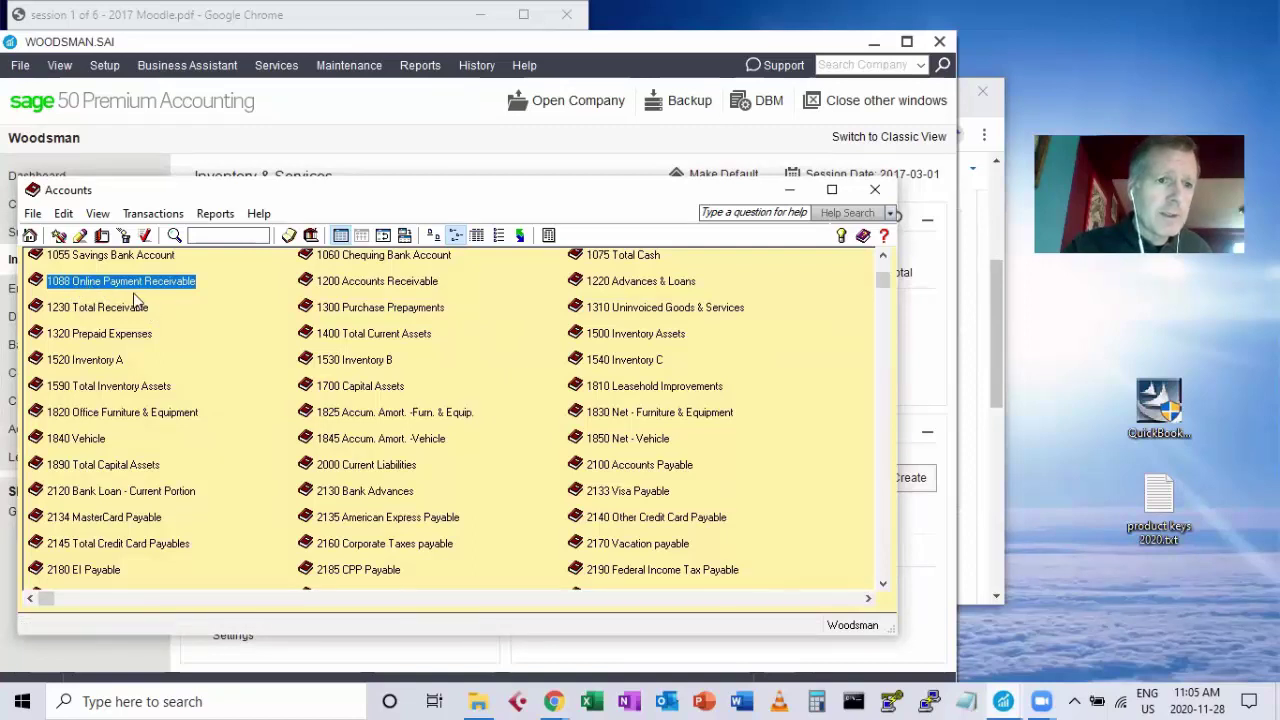
pyautogui.click(124, 235)
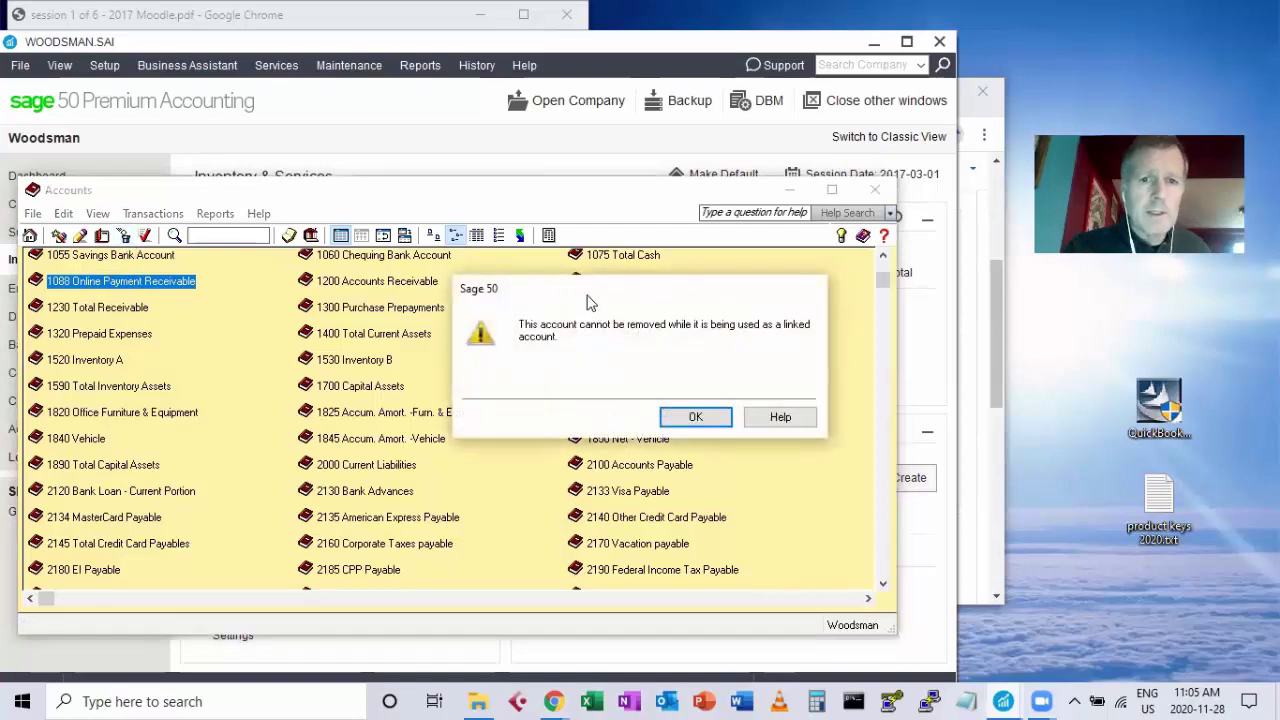
pyautogui.moveTo(590, 302); pyautogui.dragTo(182, 300)
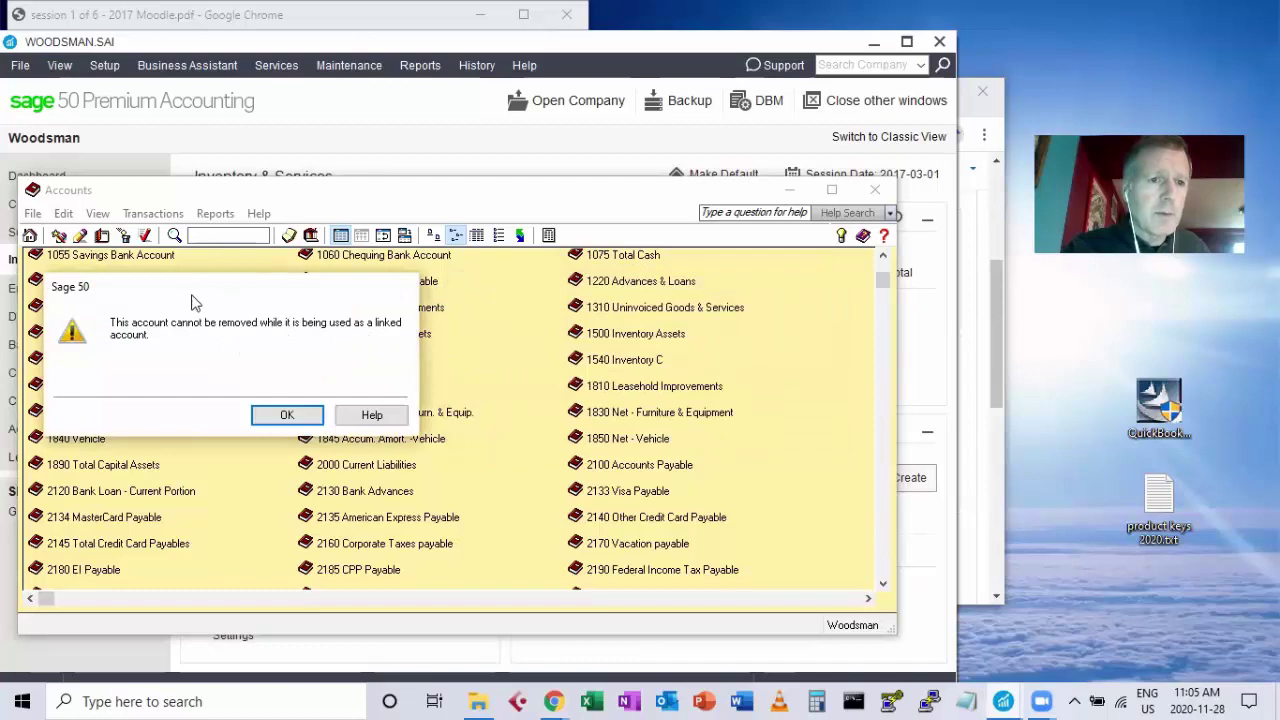
pyautogui.moveTo(195, 302); pyautogui.dragTo(203, 328)
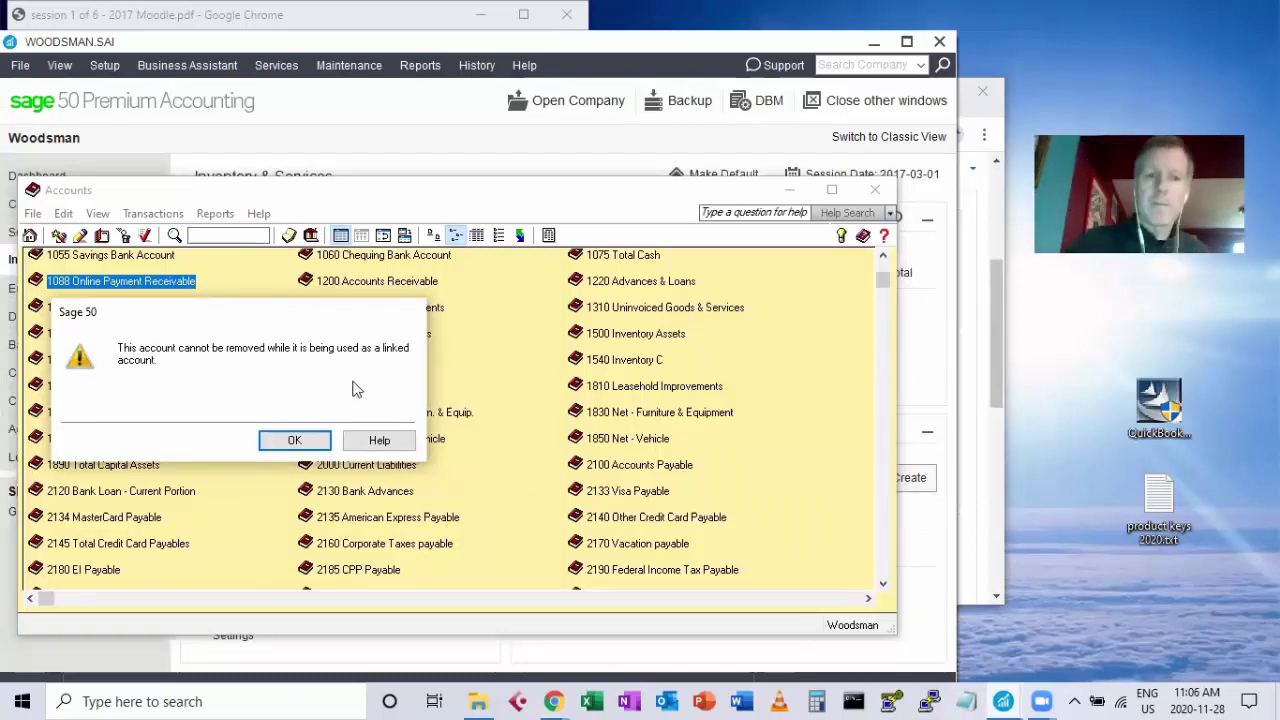
pyautogui.moveTo(355, 318); pyautogui.dragTo(369, 309)
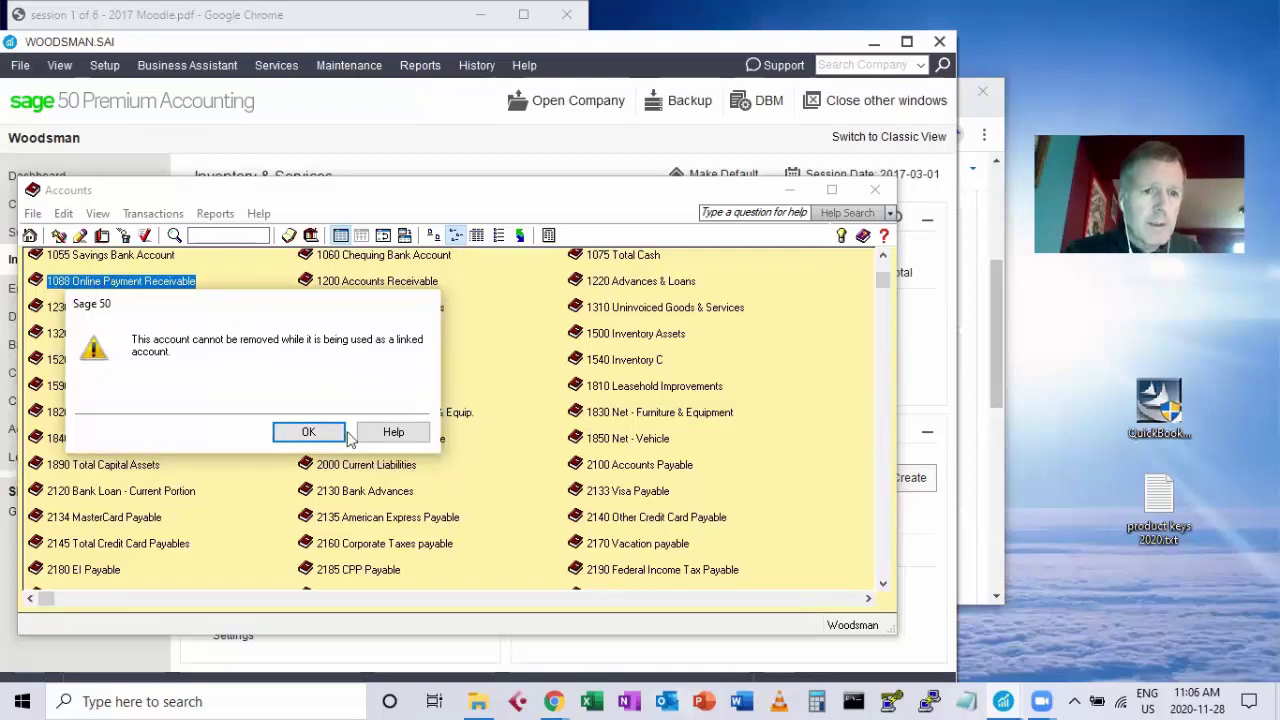
pyautogui.click(316, 432)
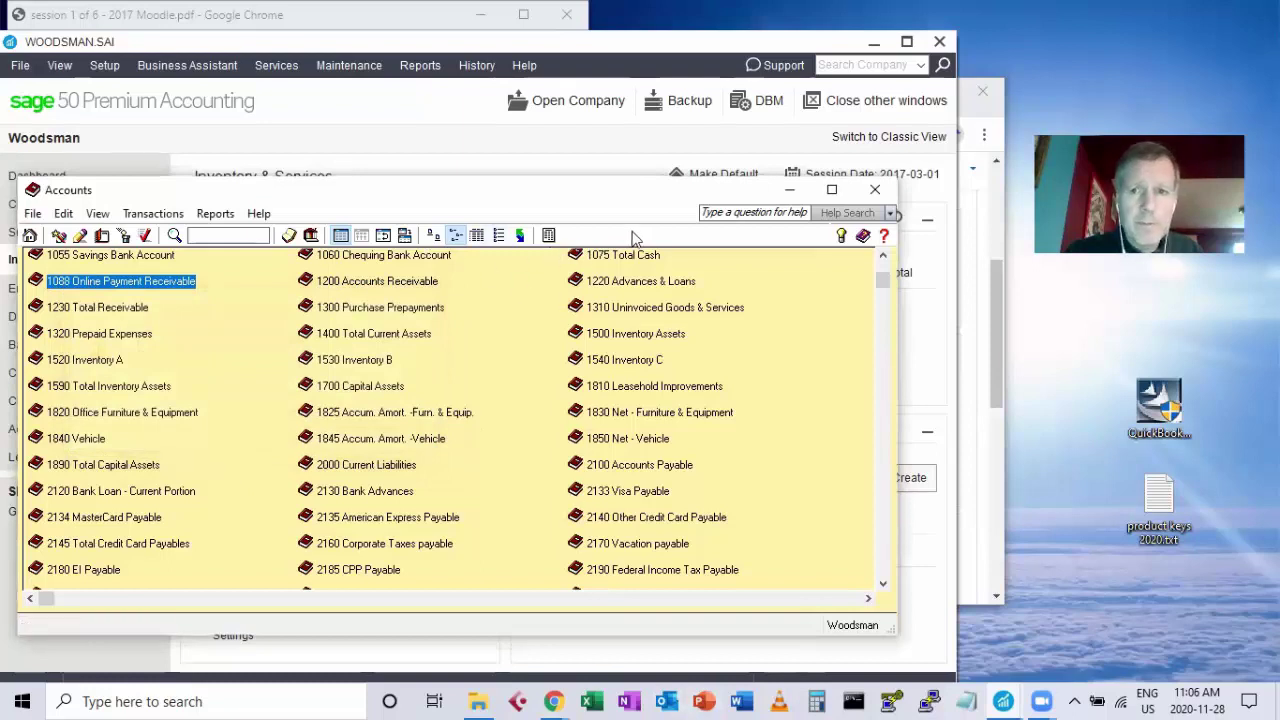
# Close Accounts and show the Customers & Sales Invoices and Receipts linked accounts in company Settings.
pyautogui.click(875, 190)
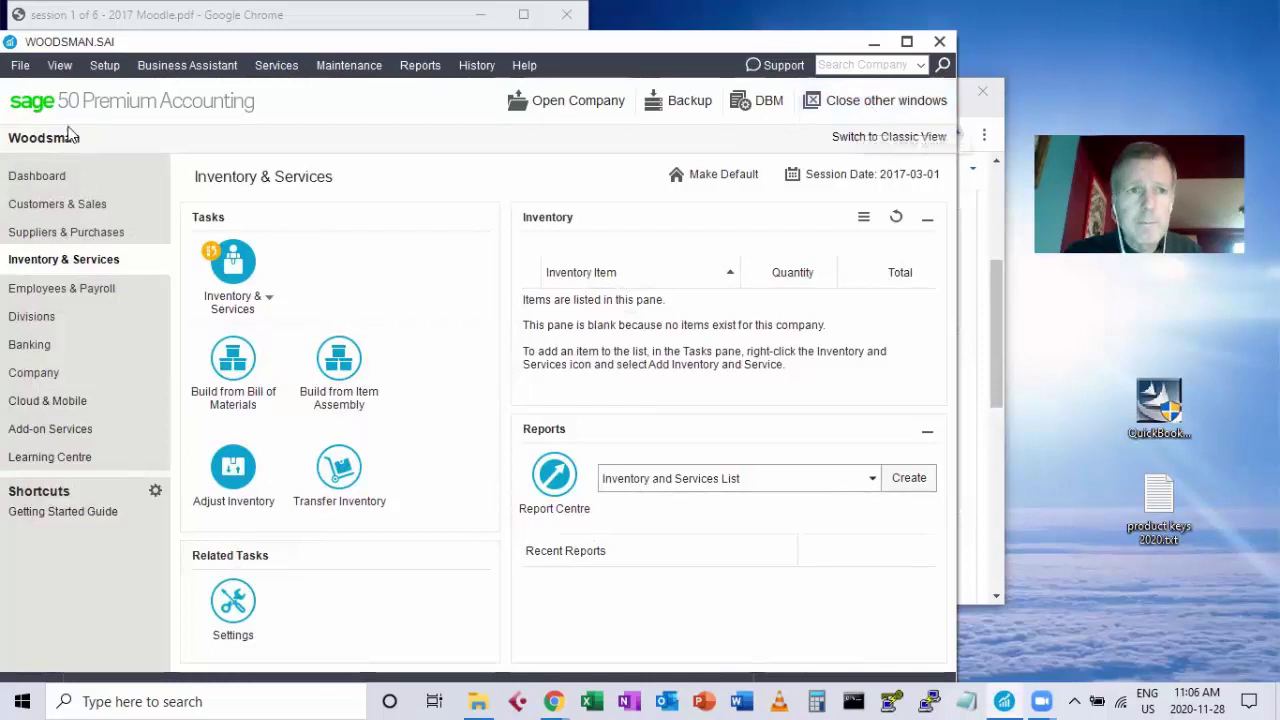
pyautogui.click(104, 65)
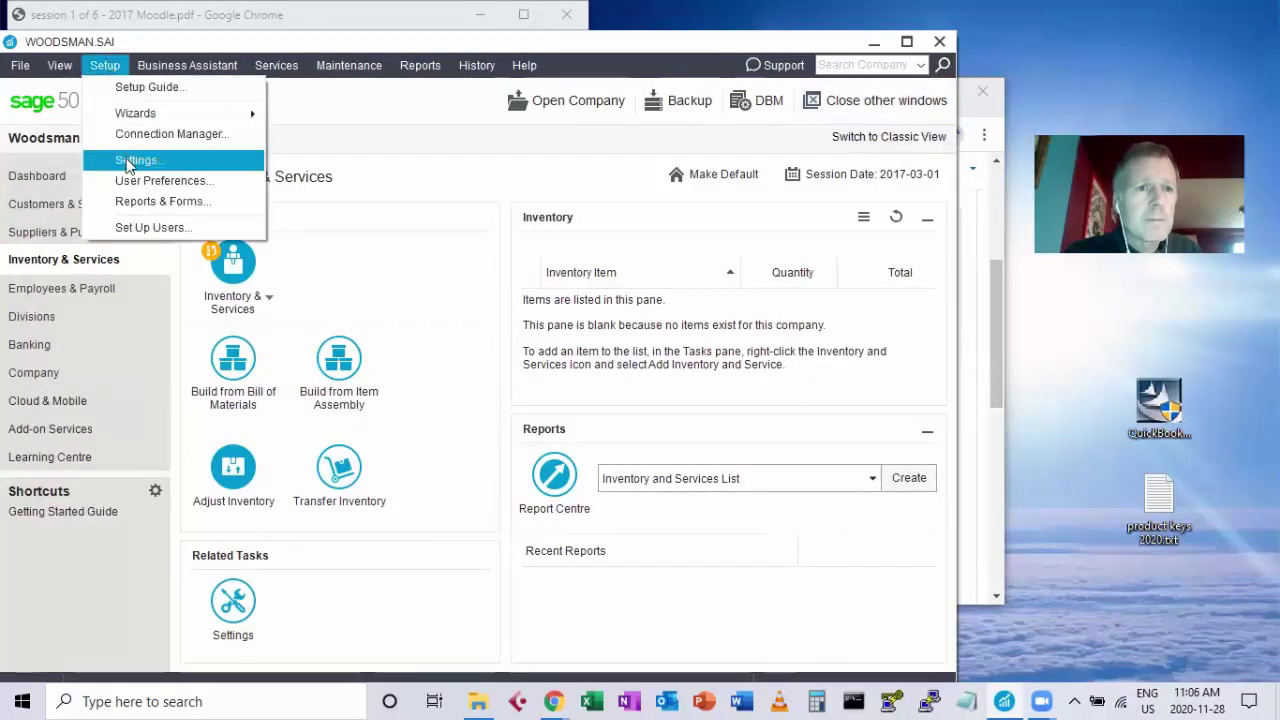
pyautogui.click(130, 161)
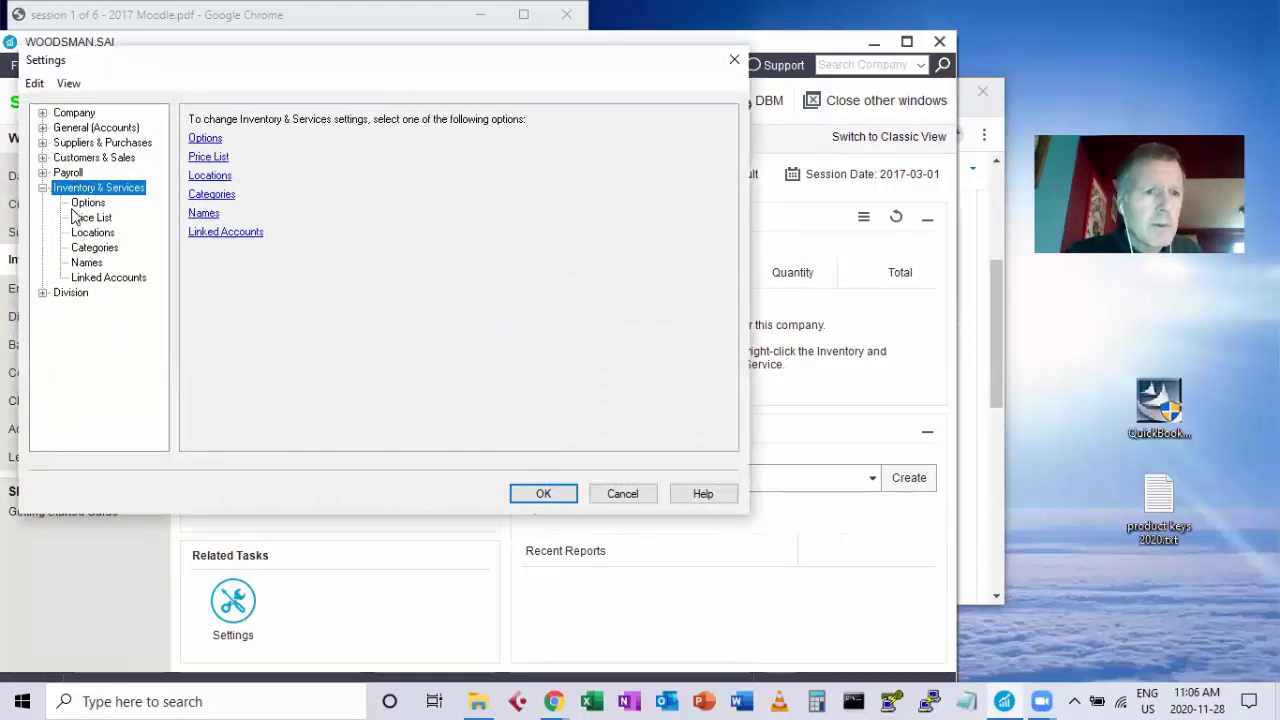
pyautogui.click(90, 278)
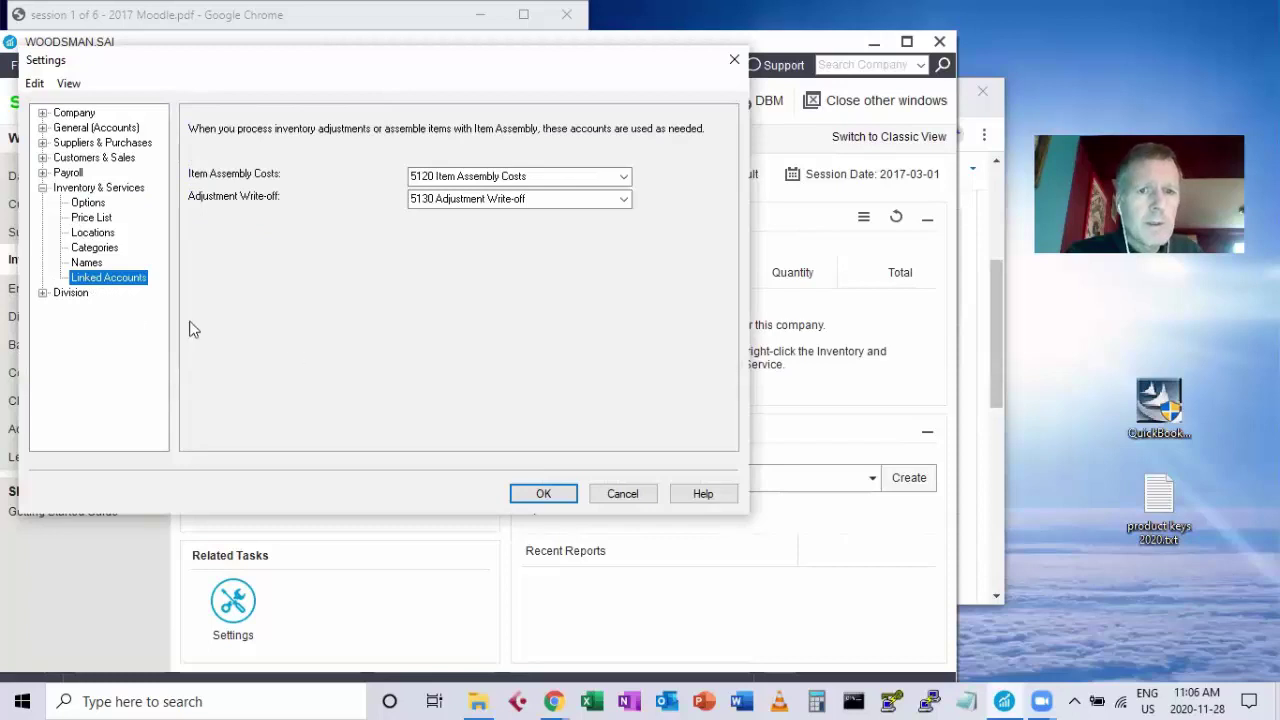
pyautogui.click(43, 158)
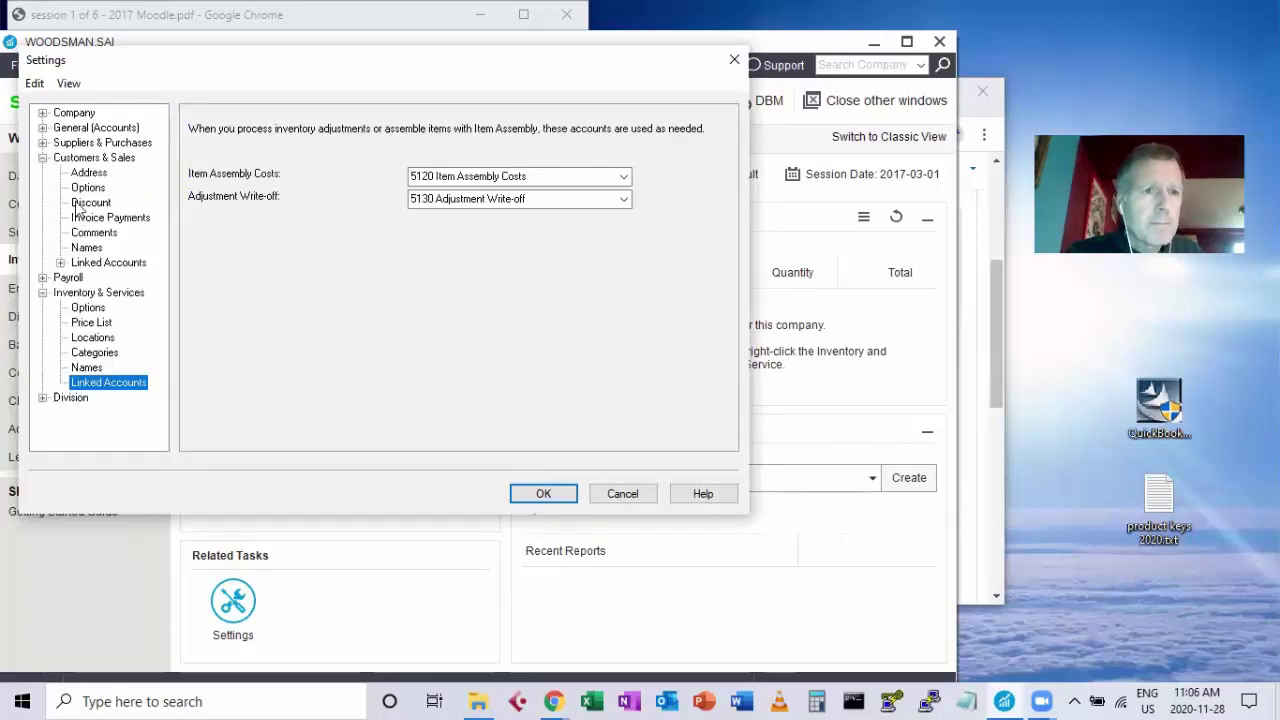
pyautogui.click(60, 262)
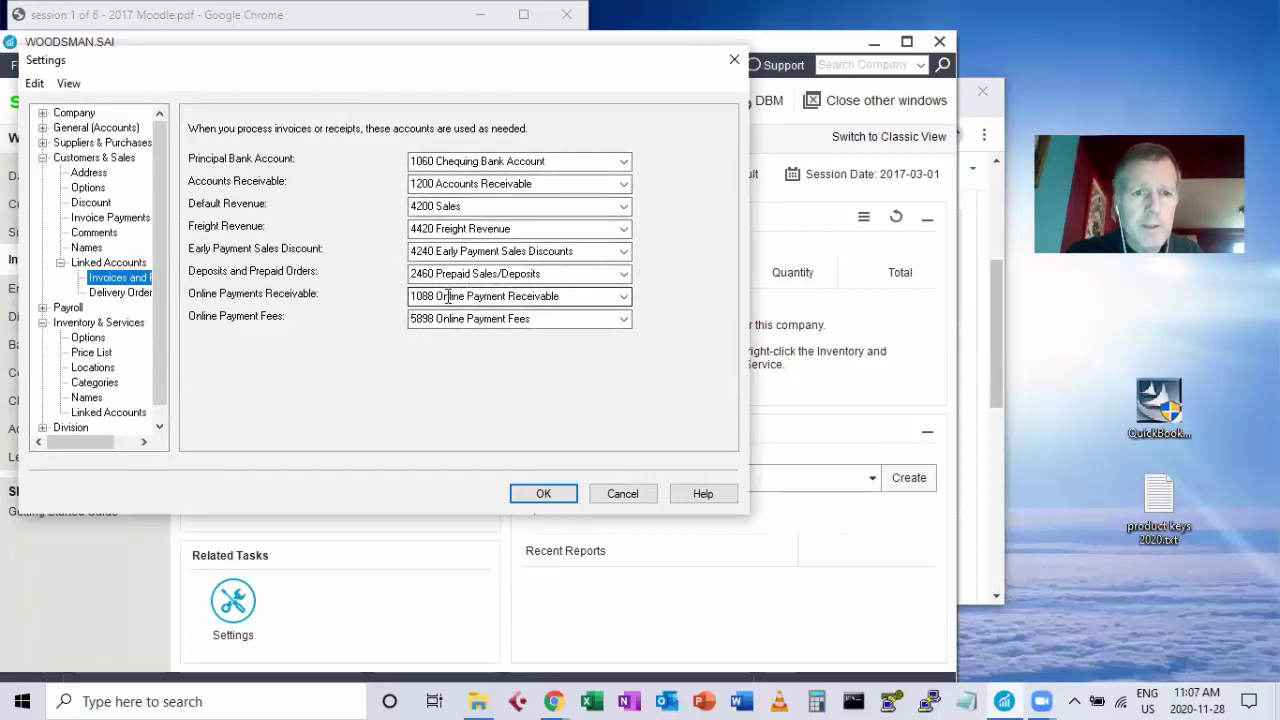
# Clear the Online Payments Receivable linked account, leaving Online Payment Fees at 5898, and save the settings.
pyautogui.click(564, 296)
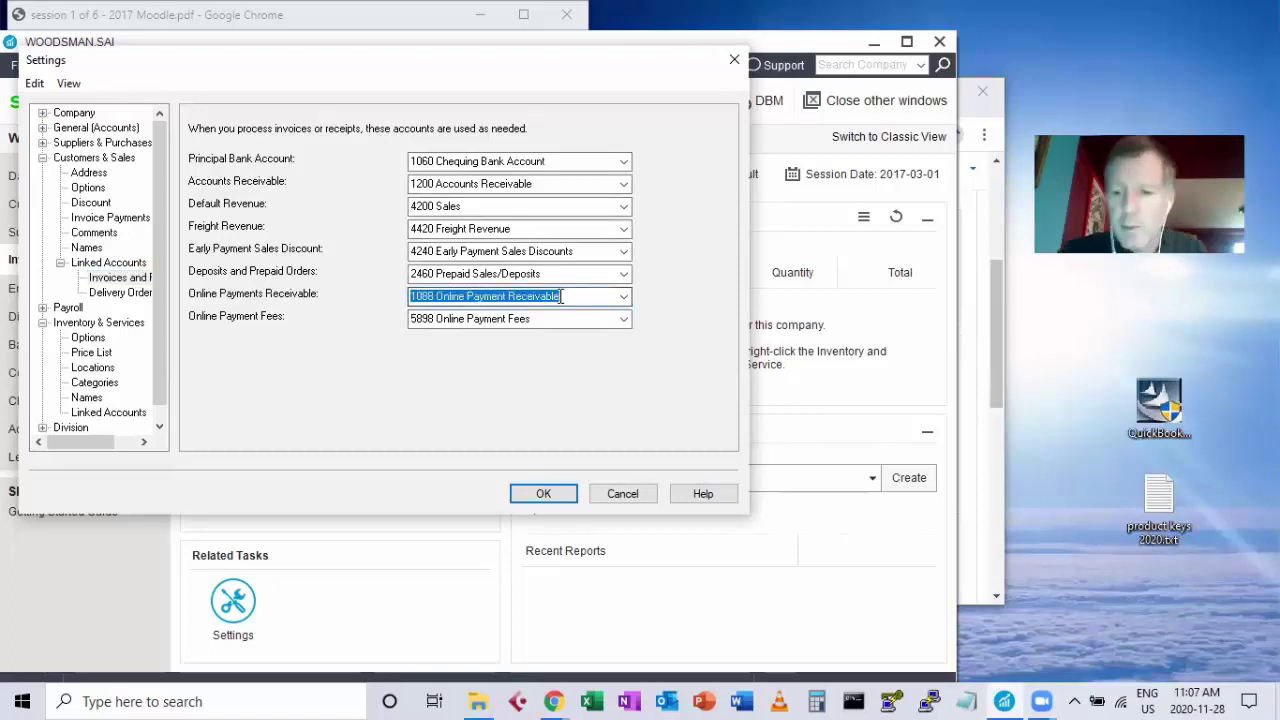
pyautogui.press('BackSpace')
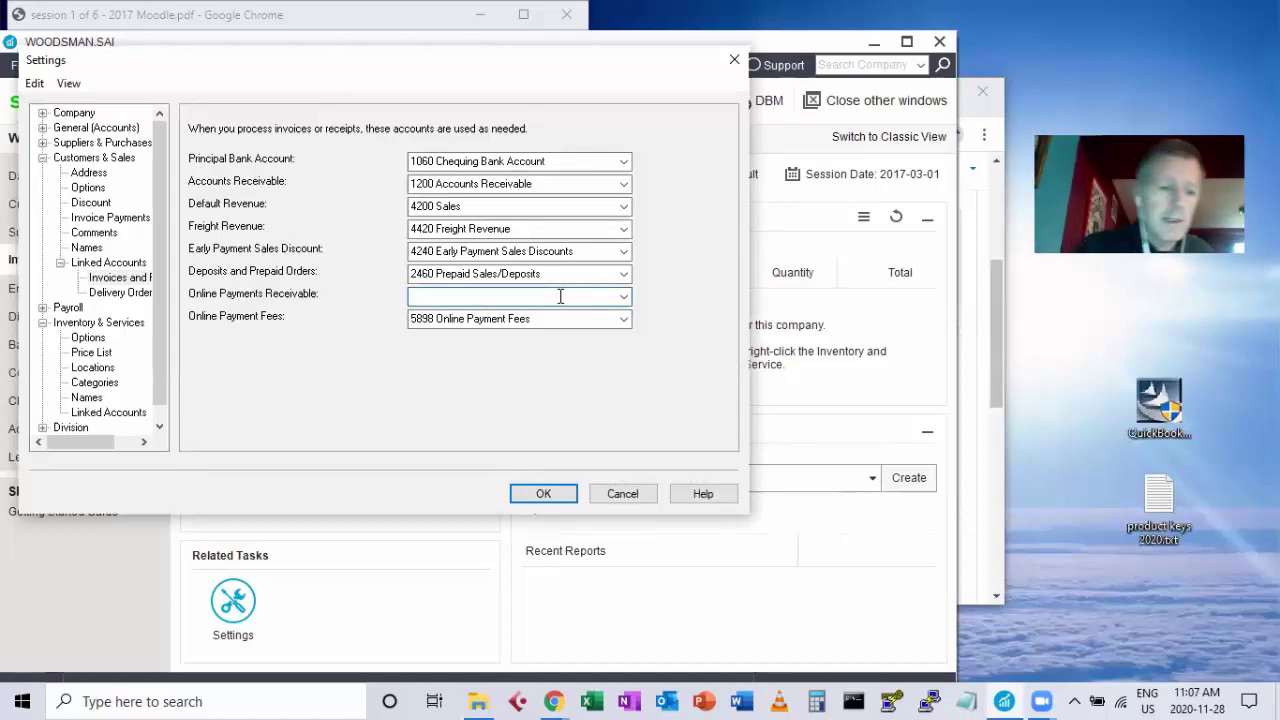
pyautogui.press('Tab')
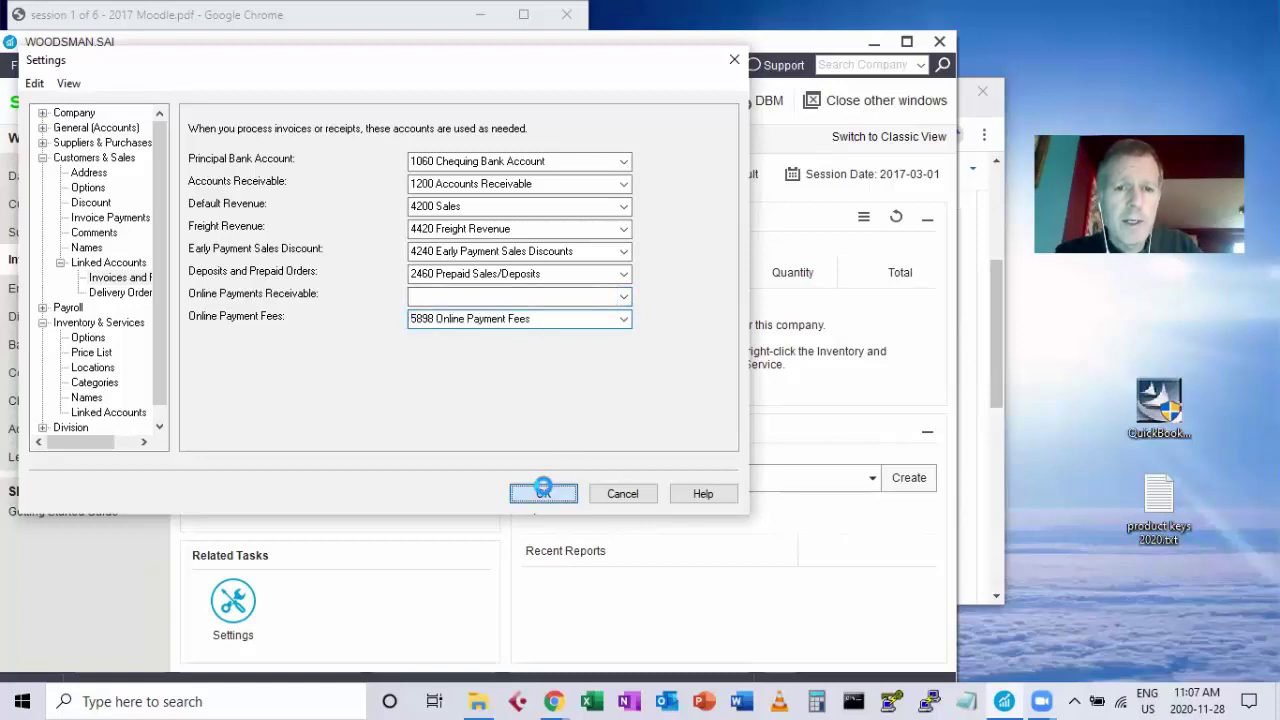
pyautogui.click(535, 492)
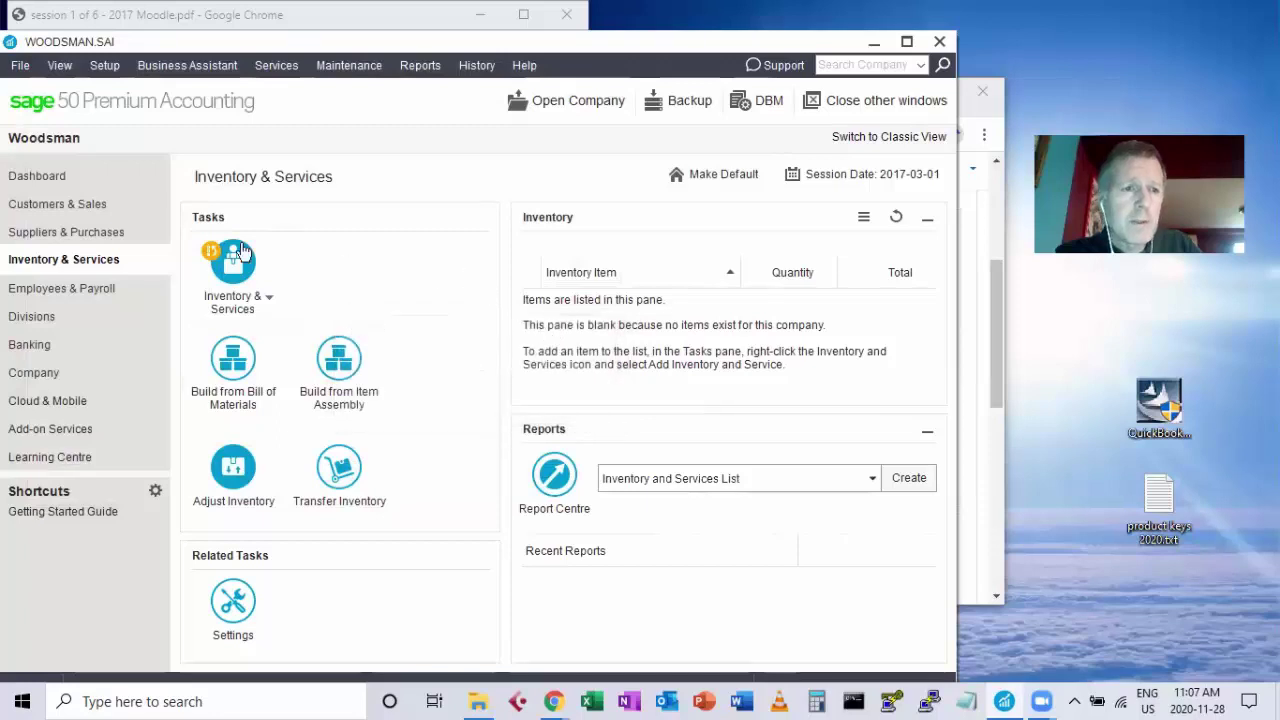
# Delete account 1088 Online Payment Receivable from the Company chart of accounts, confirming the removal.
pyautogui.click(25, 372)
pyautogui.click(233, 440)
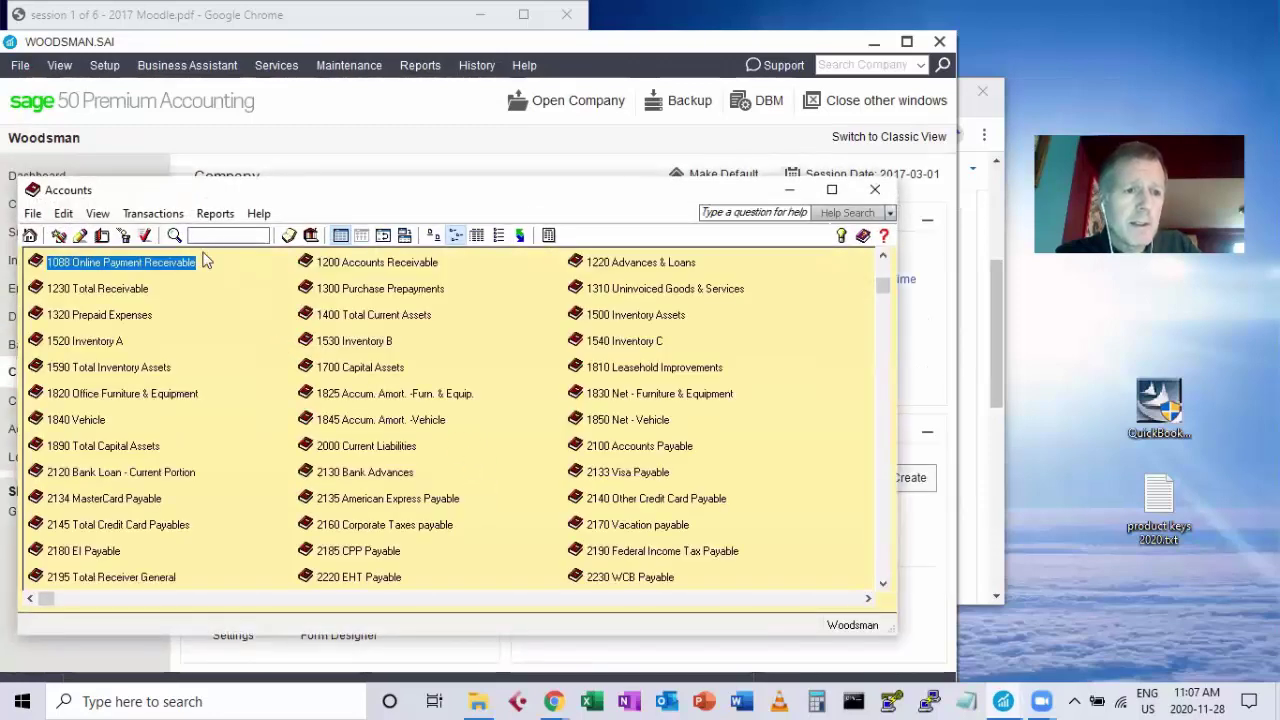
pyautogui.click(123, 236)
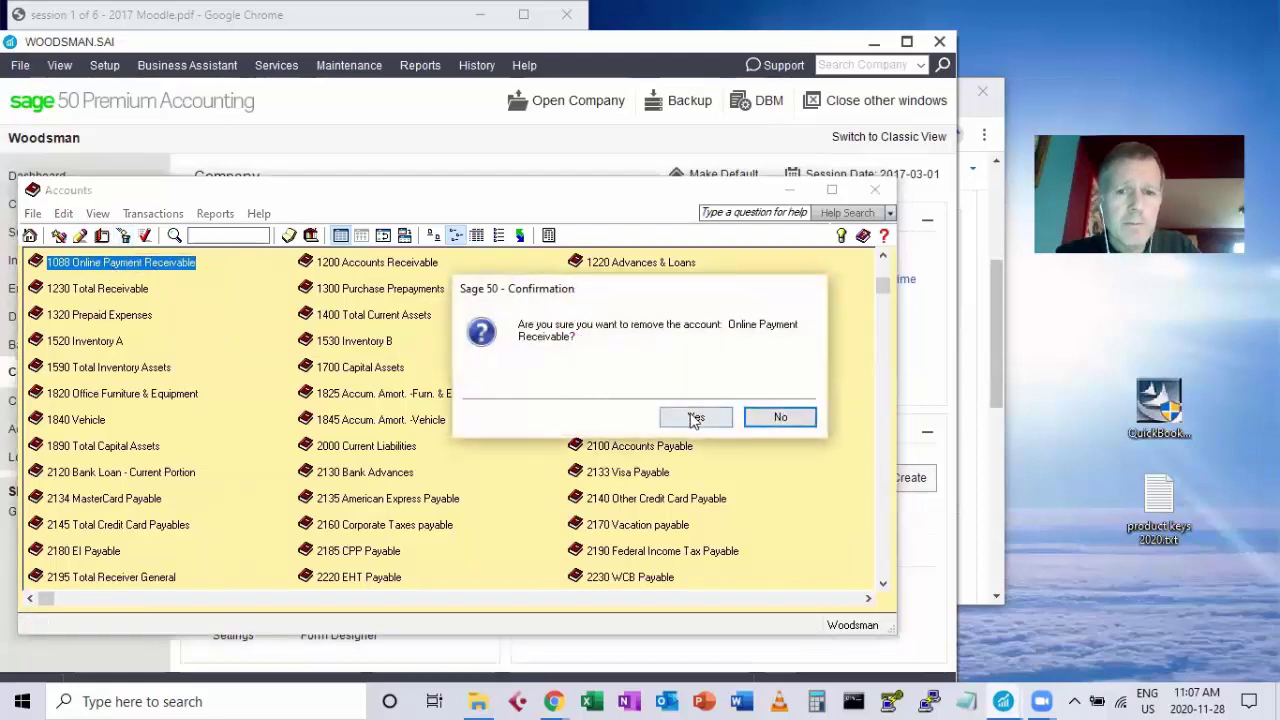
pyautogui.click(695, 419)
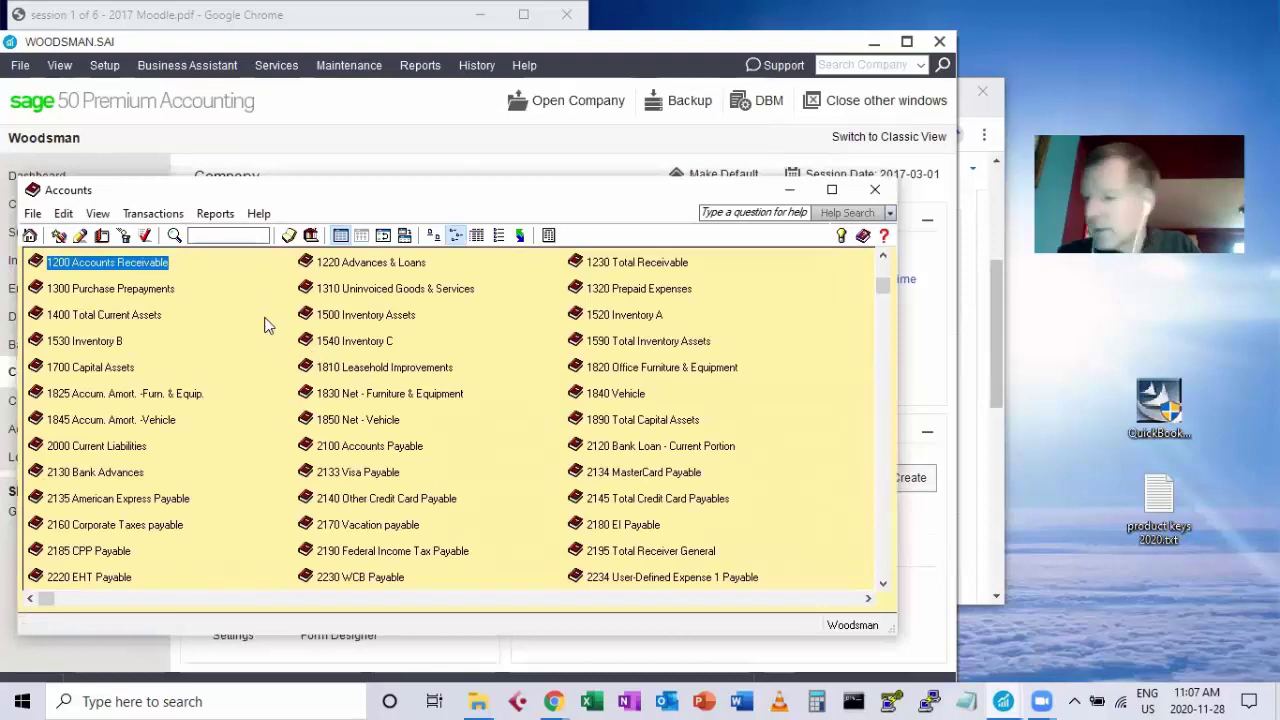
# Highlight the list of accounts to remove in the course PDF, then close the Accounts window.
pyautogui.click(240, 10)
pyautogui.moveTo(134, 362); pyautogui.dragTo(151, 405)
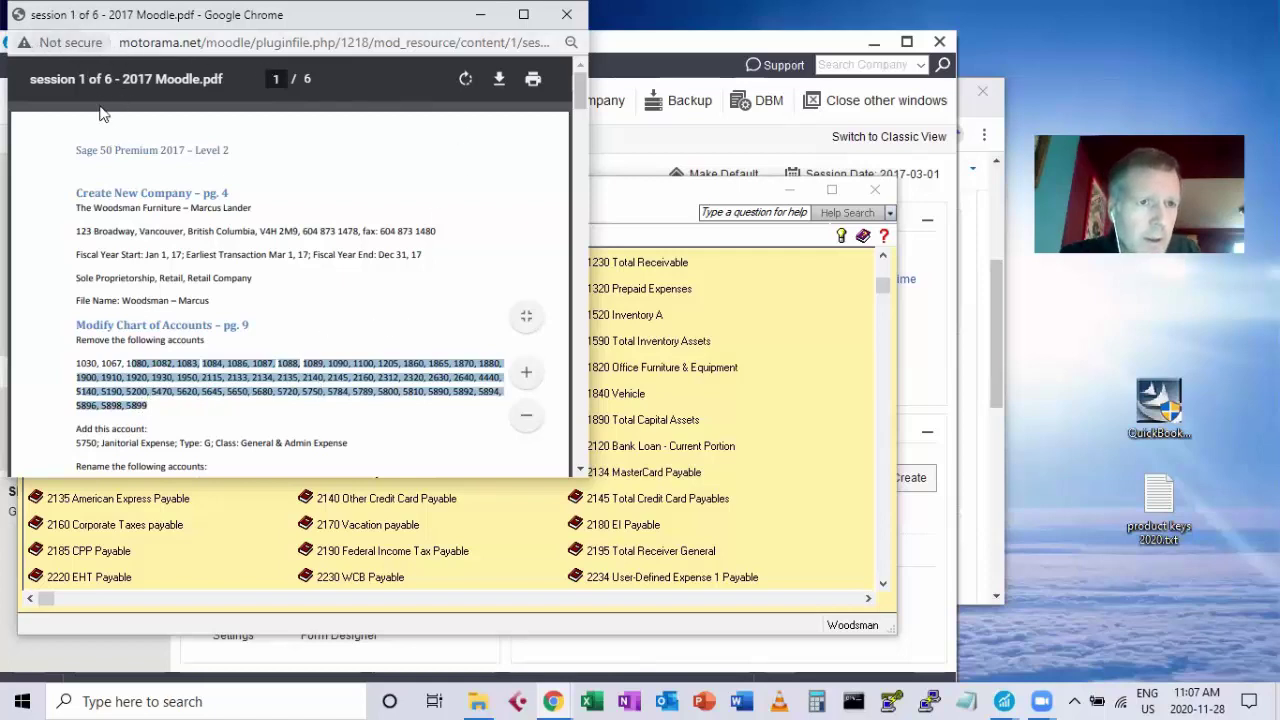
pyautogui.click(825, 353)
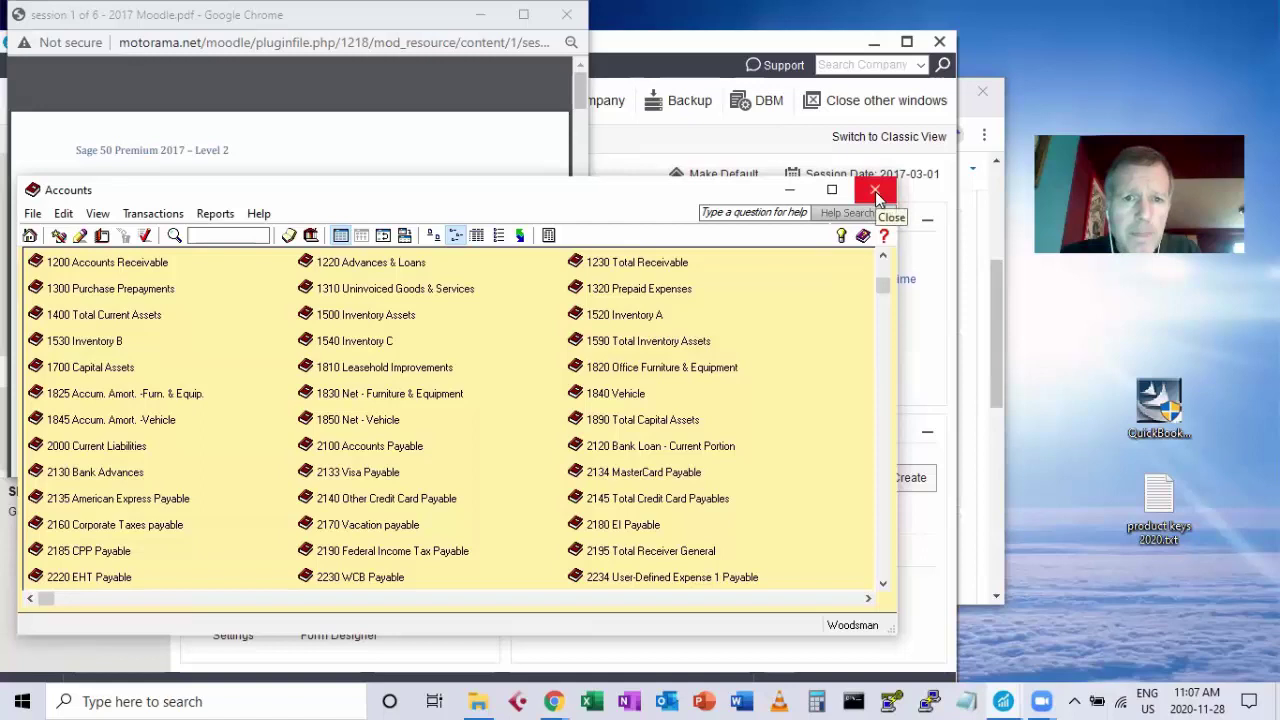
pyautogui.click(875, 191)
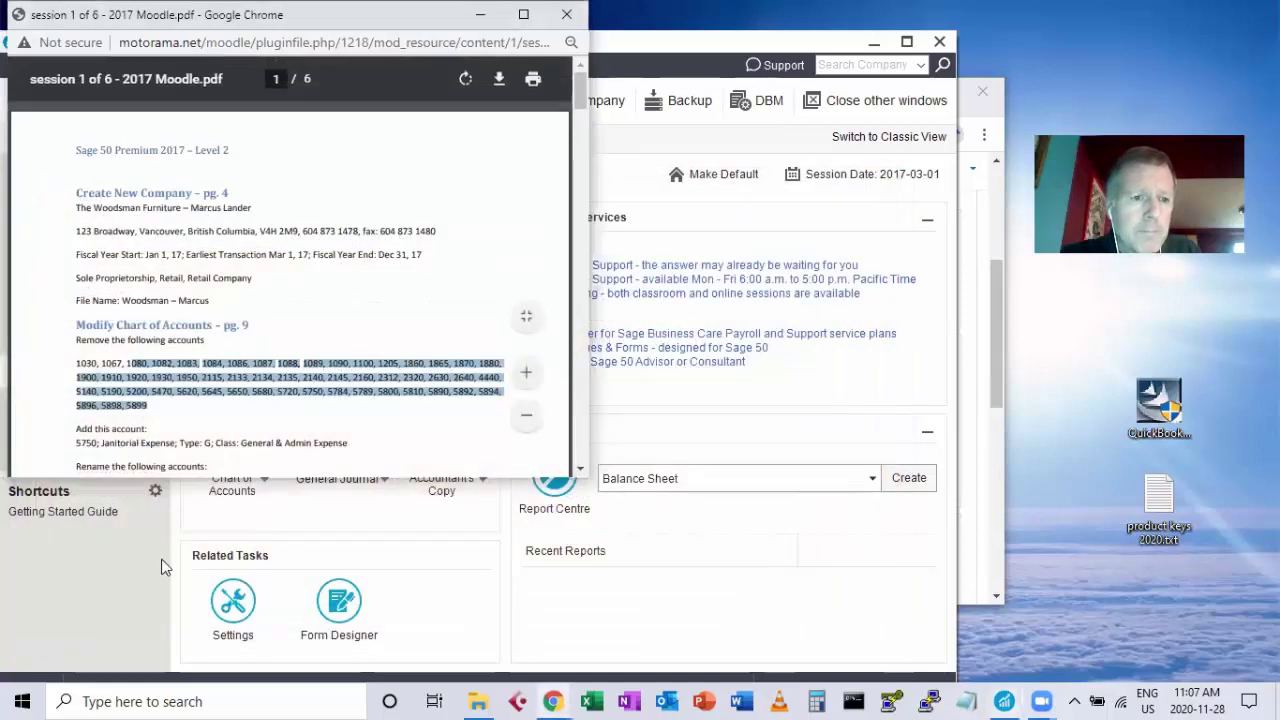
pyautogui.click(165, 567)
# Show General linked accounts in Settings, with Retained Earnings as 3560 Retained Earnings - Previous Year.
pyautogui.click(104, 65)
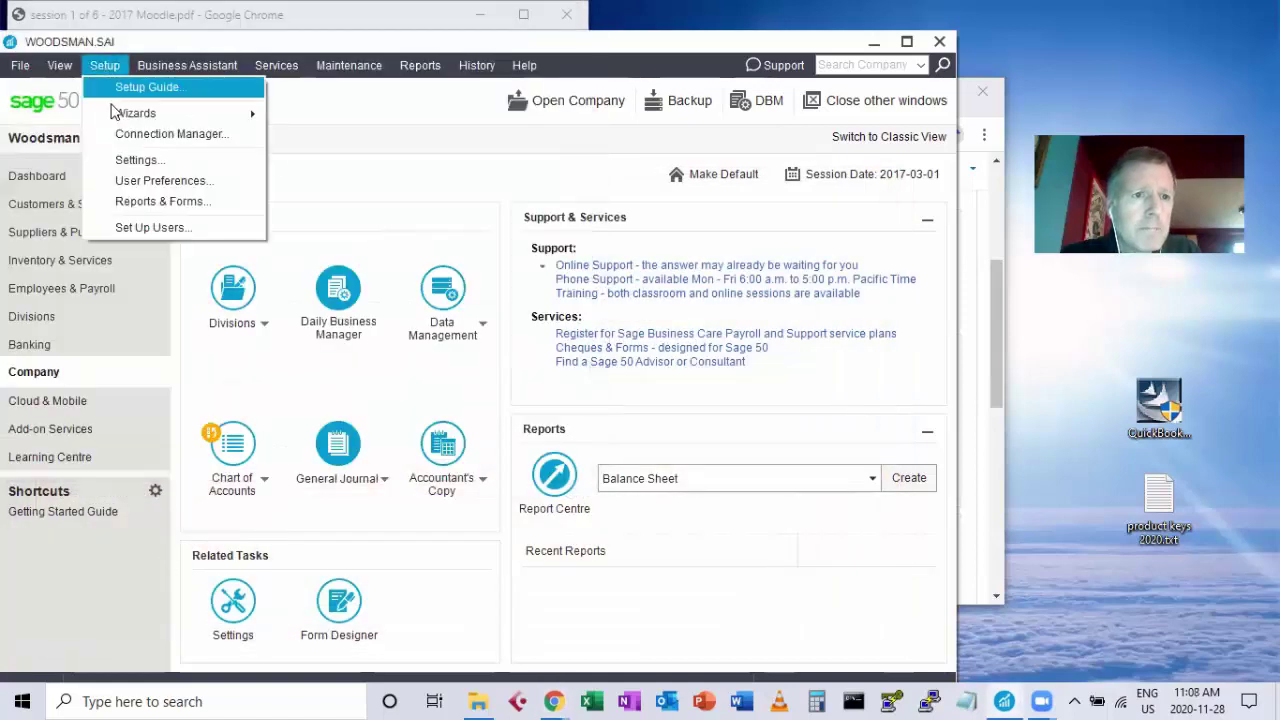
pyautogui.click(135, 160)
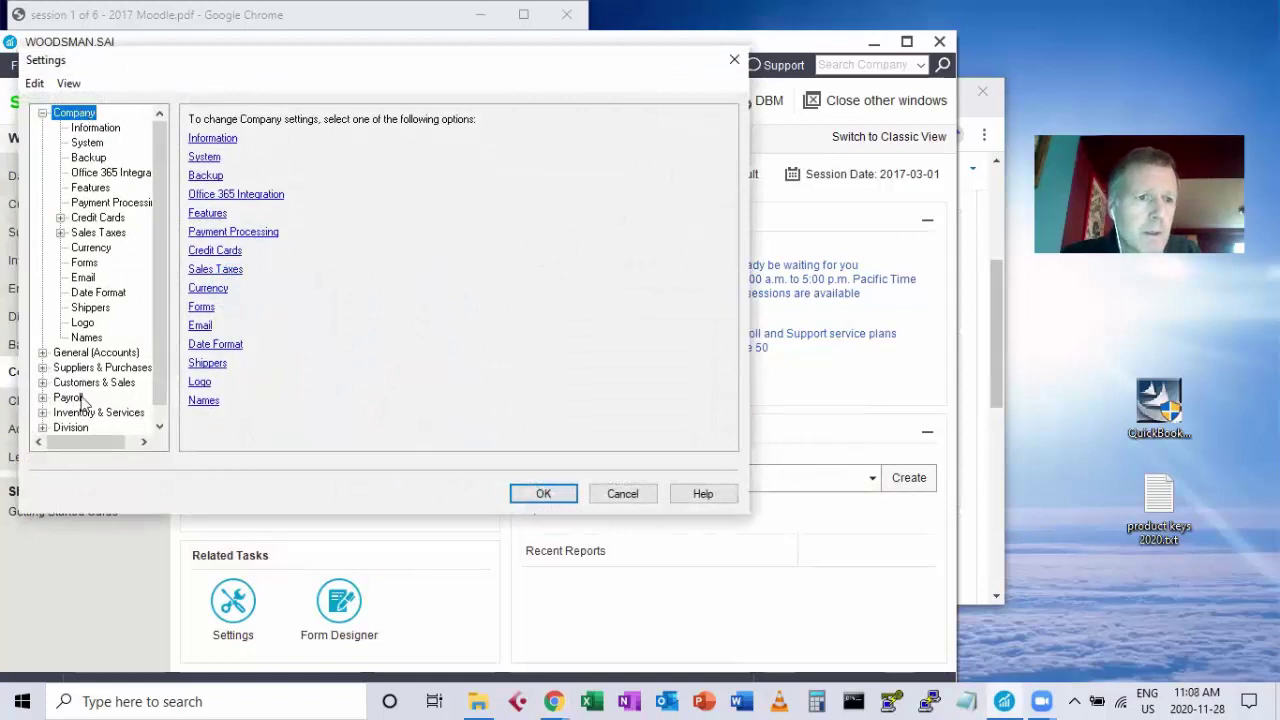
pyautogui.click(42, 353)
pyautogui.click(108, 412)
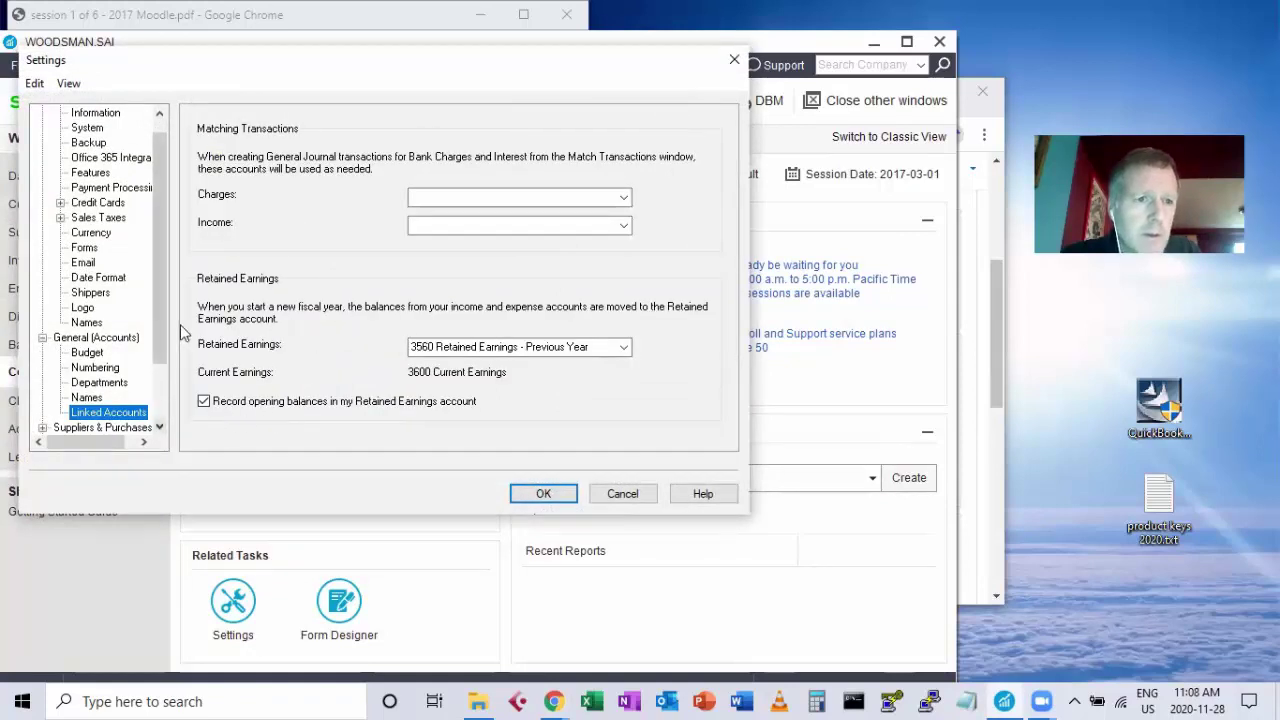
pyautogui.moveTo(154, 332); pyautogui.dragTo(162, 386)
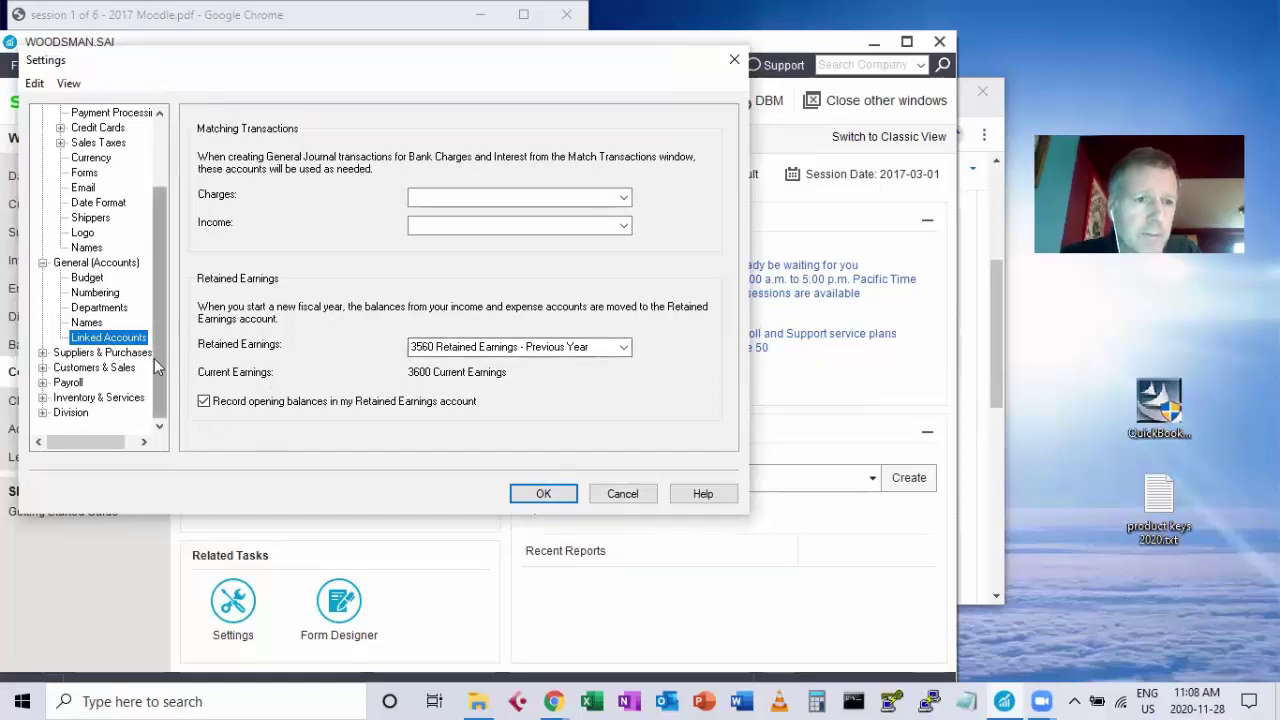
# Review the Suppliers & Purchases linked accounts, including invoice, payment and goods received note accounts.
pyautogui.click(43, 354)
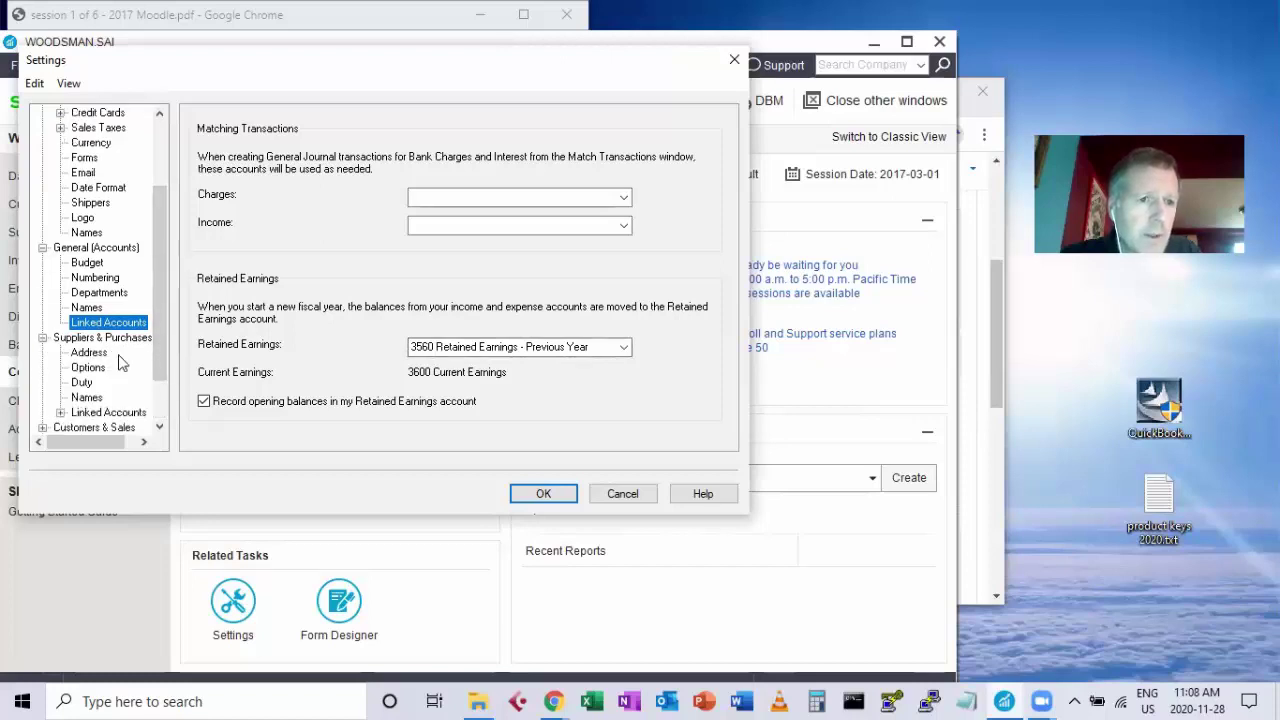
pyautogui.click(100, 411)
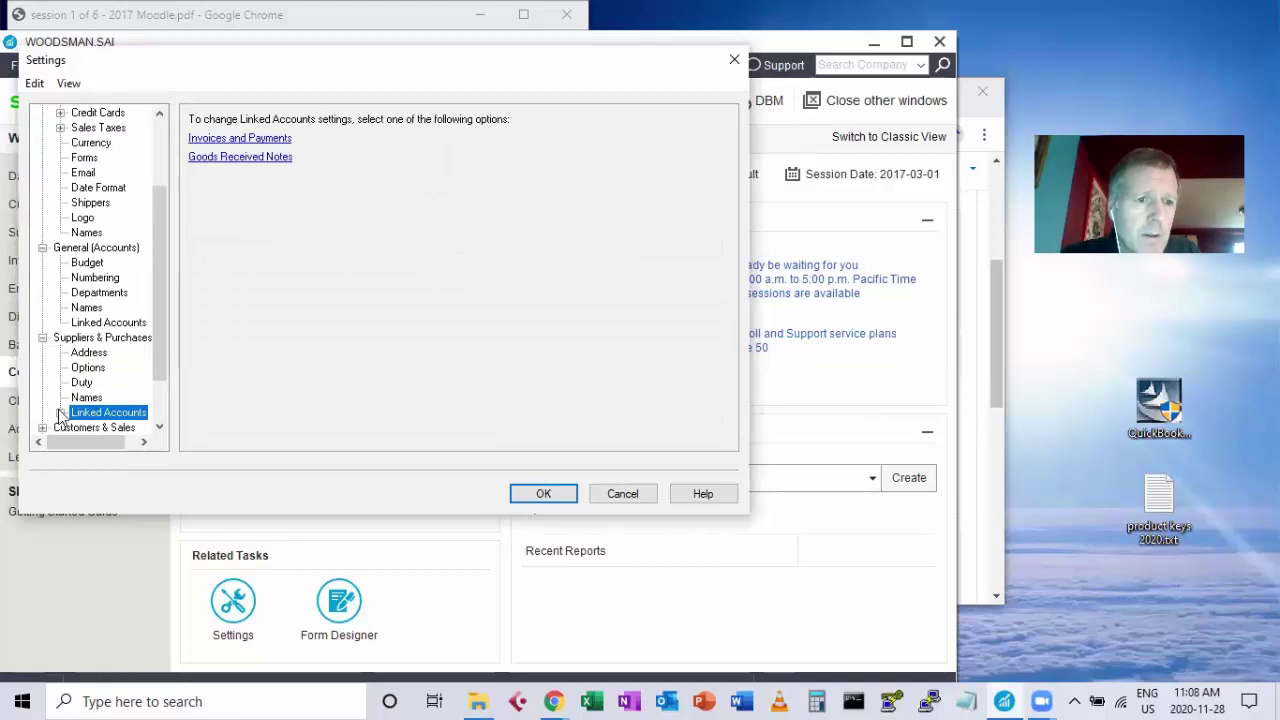
pyautogui.click(60, 413)
pyautogui.click(128, 398)
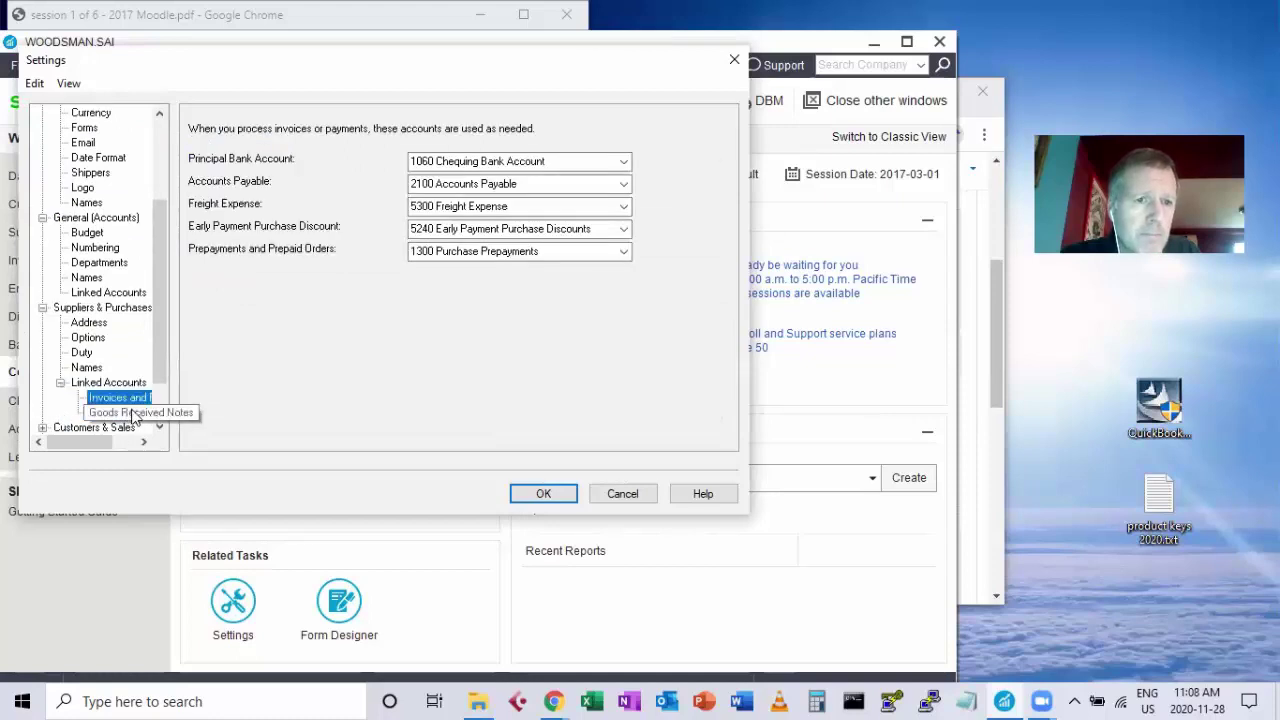
pyautogui.click(131, 412)
pyautogui.moveTo(165, 360); pyautogui.dragTo(163, 412)
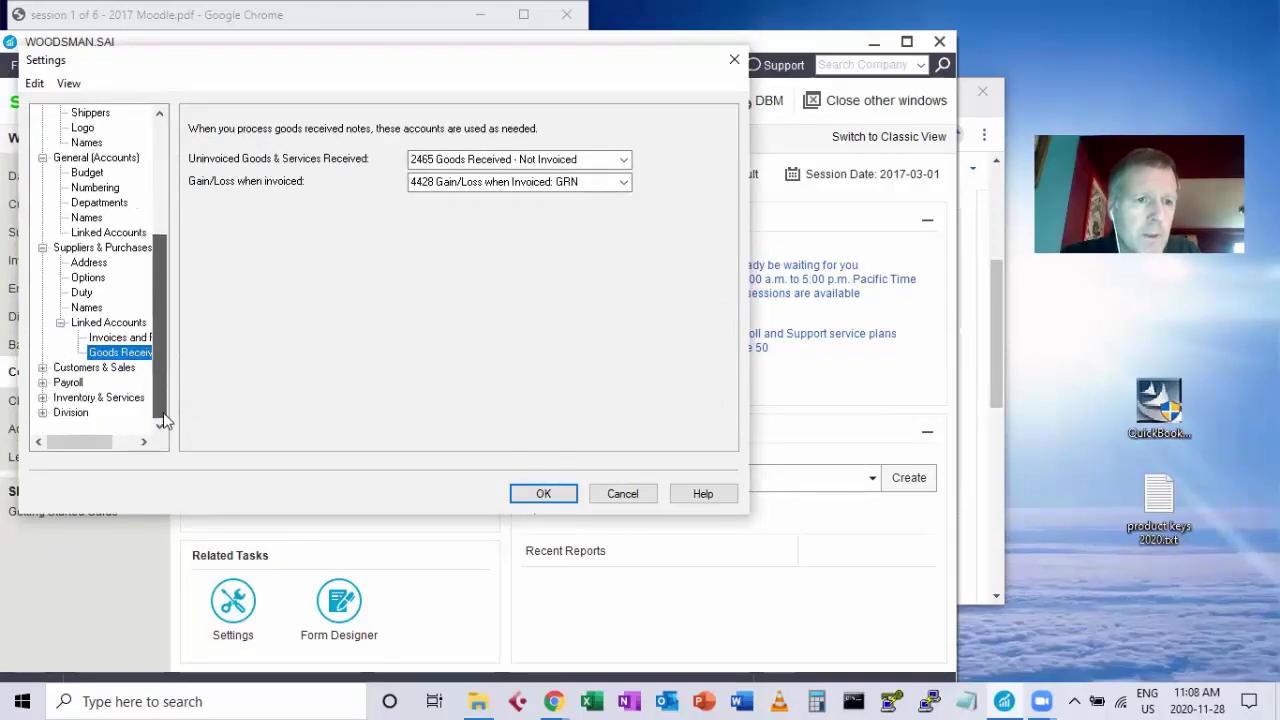
# Review the payroll incomes, deductions, taxes and user-defined expense accounts, ending on Expense Groups.
pyautogui.click(43, 382)
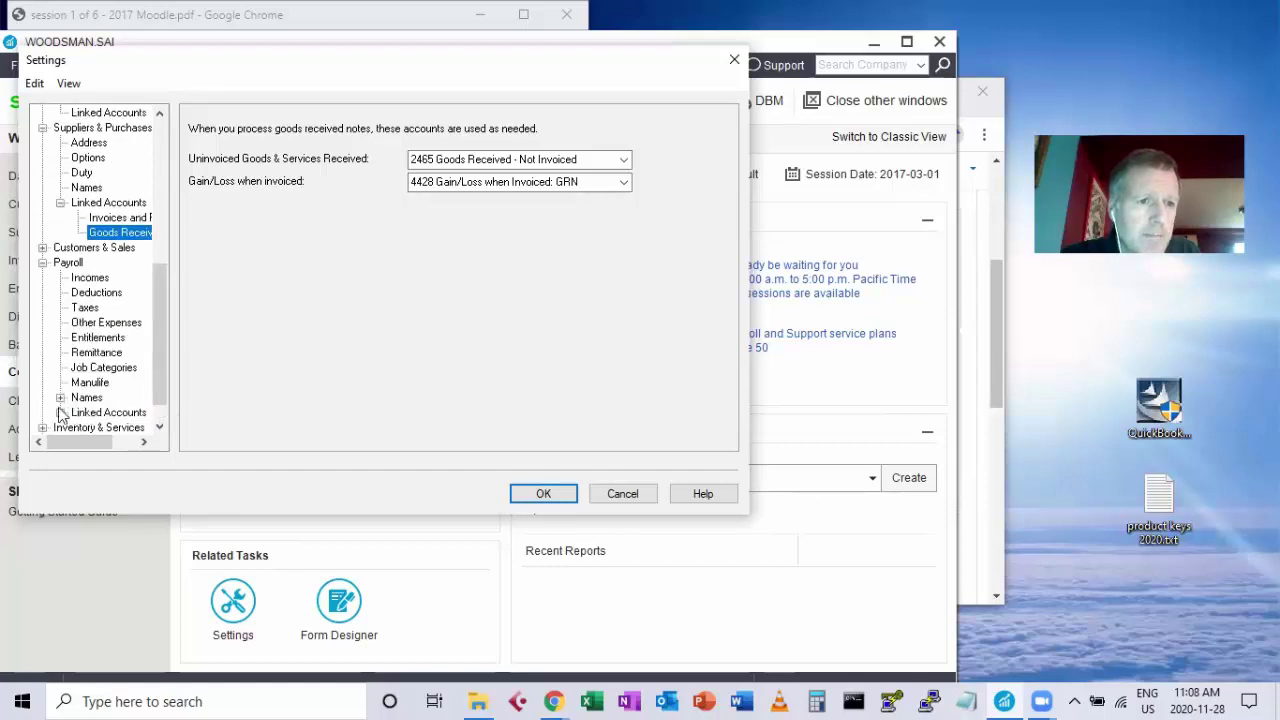
pyautogui.click(60, 412)
pyautogui.click(119, 412)
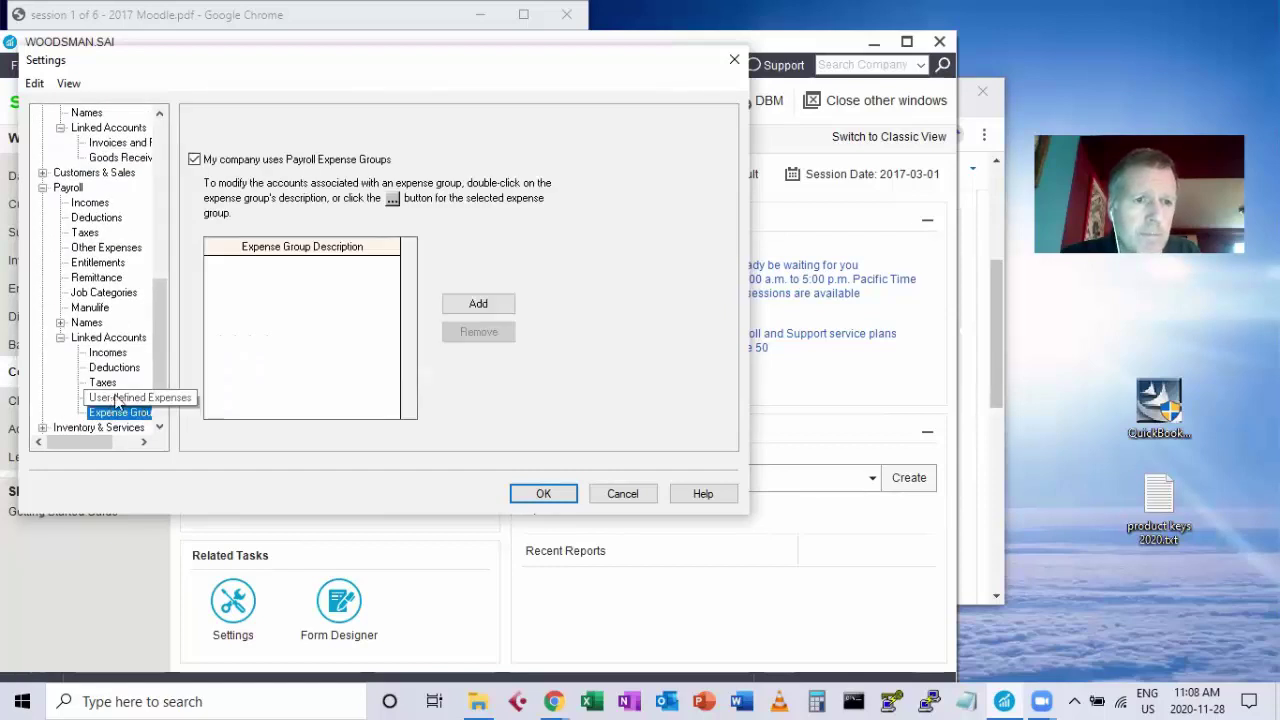
pyautogui.click(106, 355)
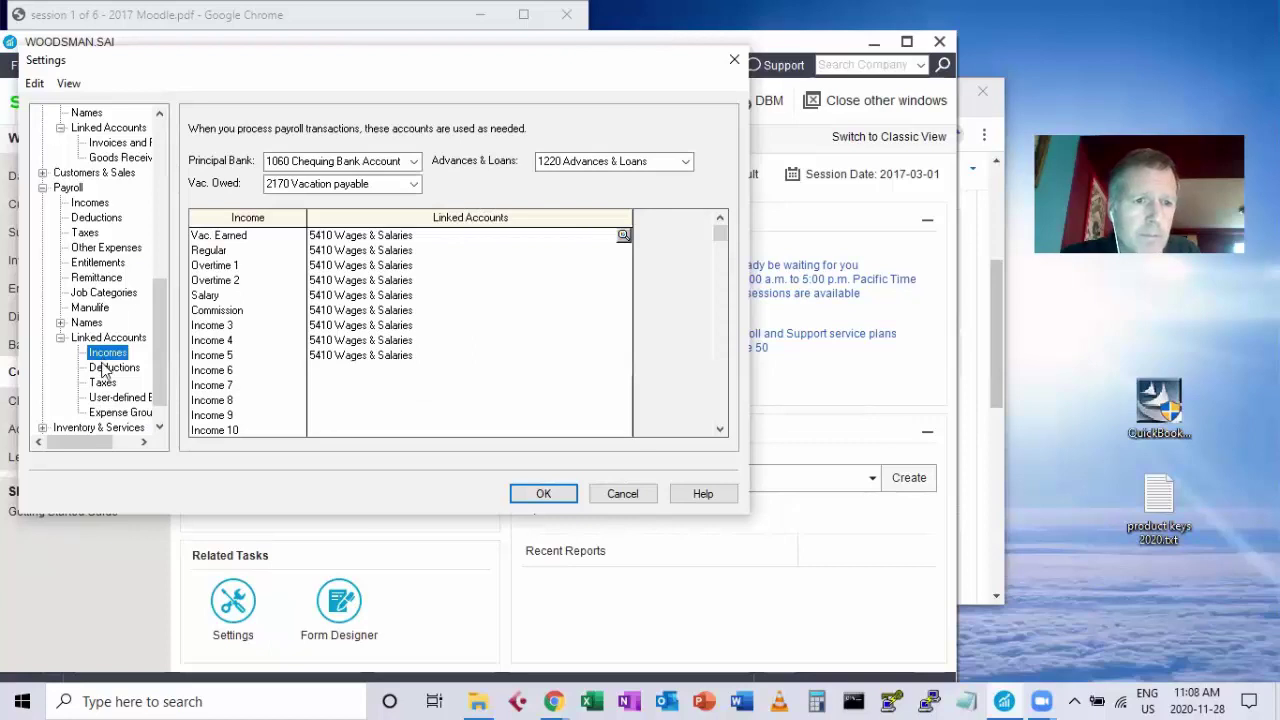
pyautogui.click(108, 368)
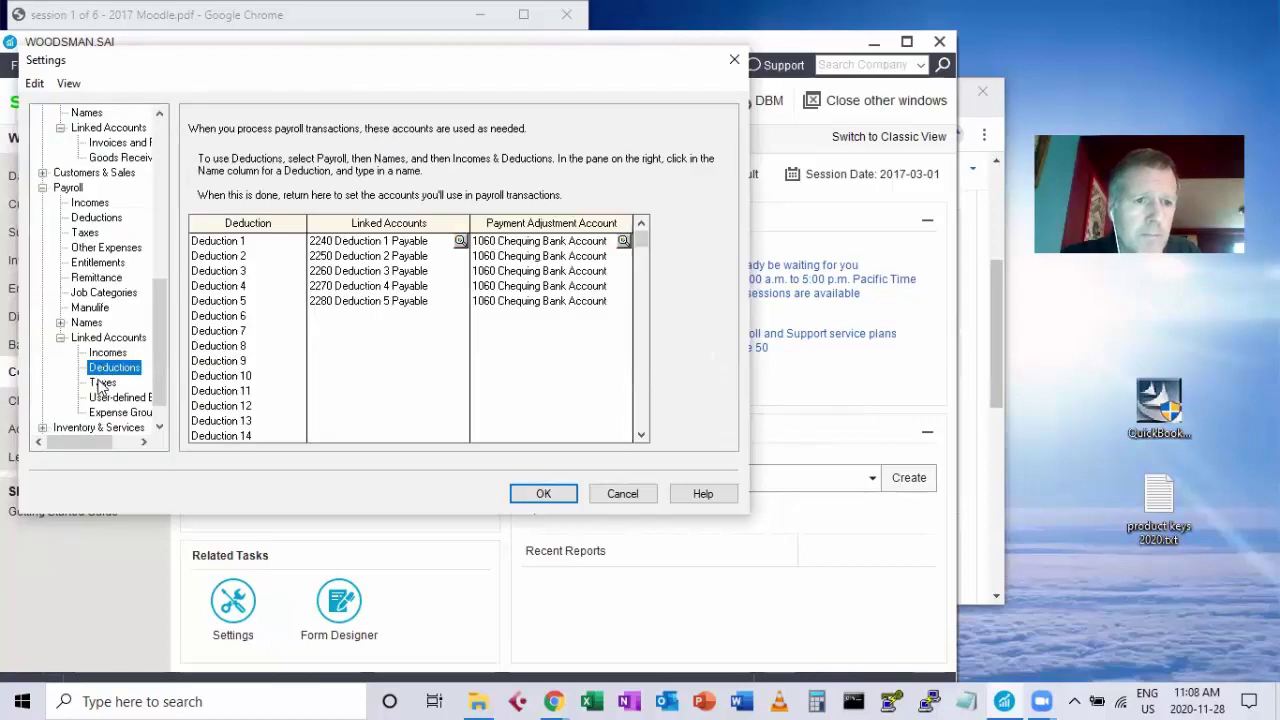
pyautogui.click(102, 383)
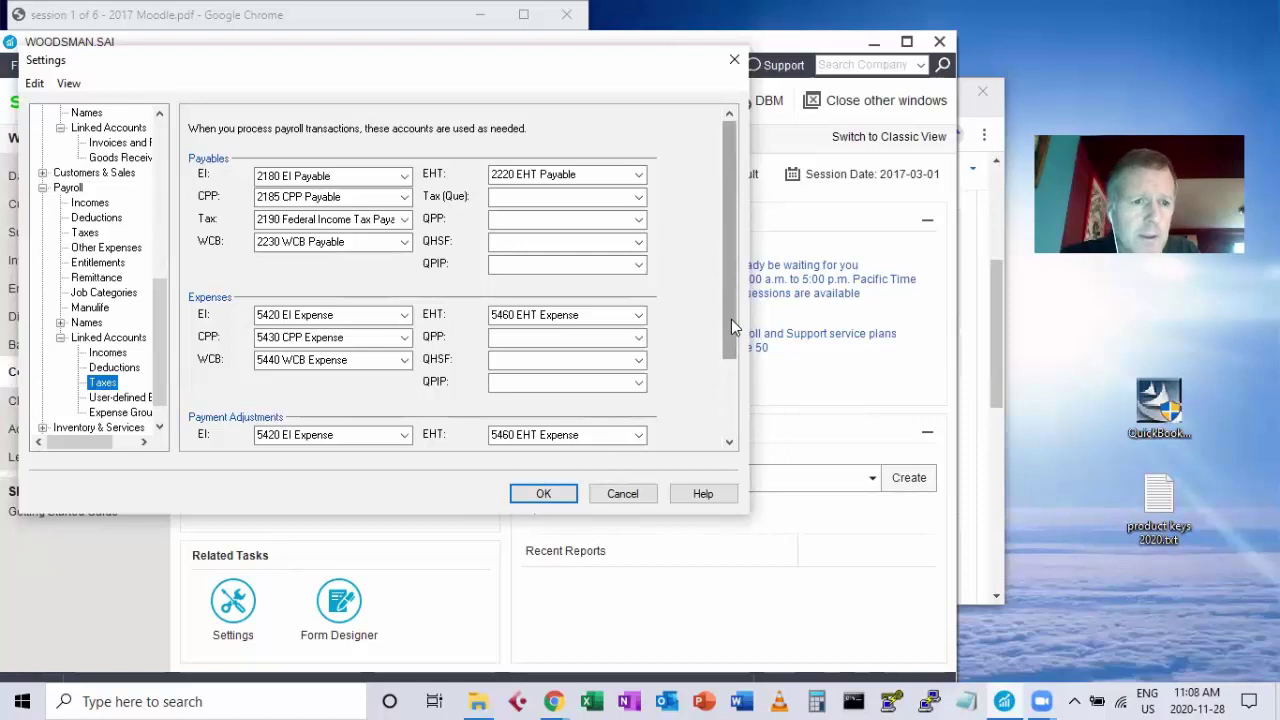
pyautogui.moveTo(727, 324); pyautogui.dragTo(720, 370)
pyautogui.scroll(3, 125, 410)
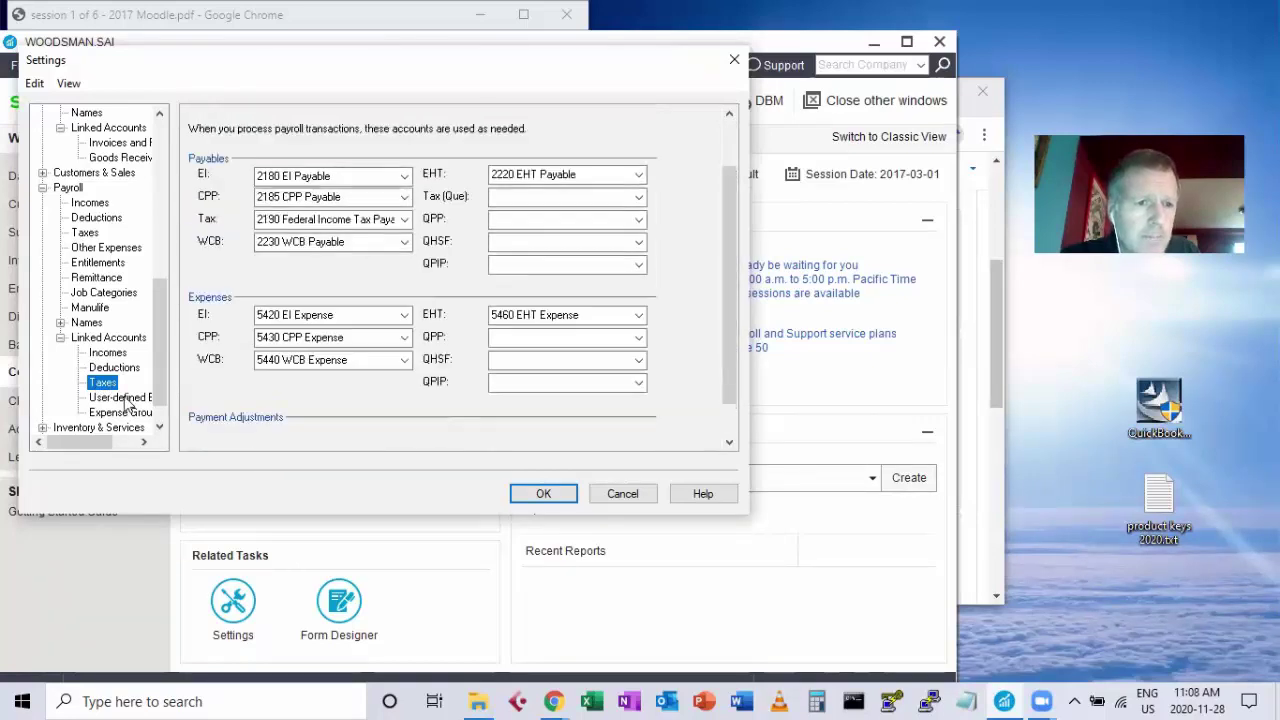
pyautogui.click(125, 397)
pyautogui.click(121, 412)
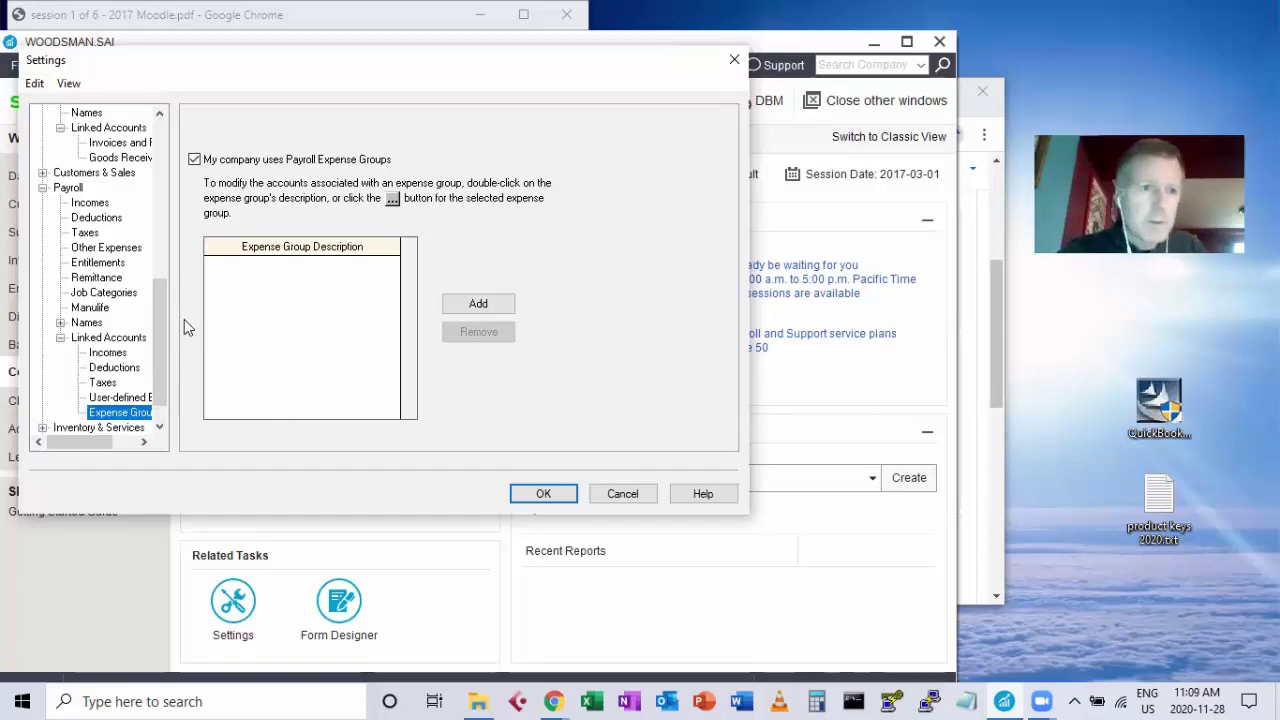
# Recheck the supplier linked accounts and the General linked accounts with retained earnings.
pyautogui.moveTo(161, 345); pyautogui.dragTo(161, 292)
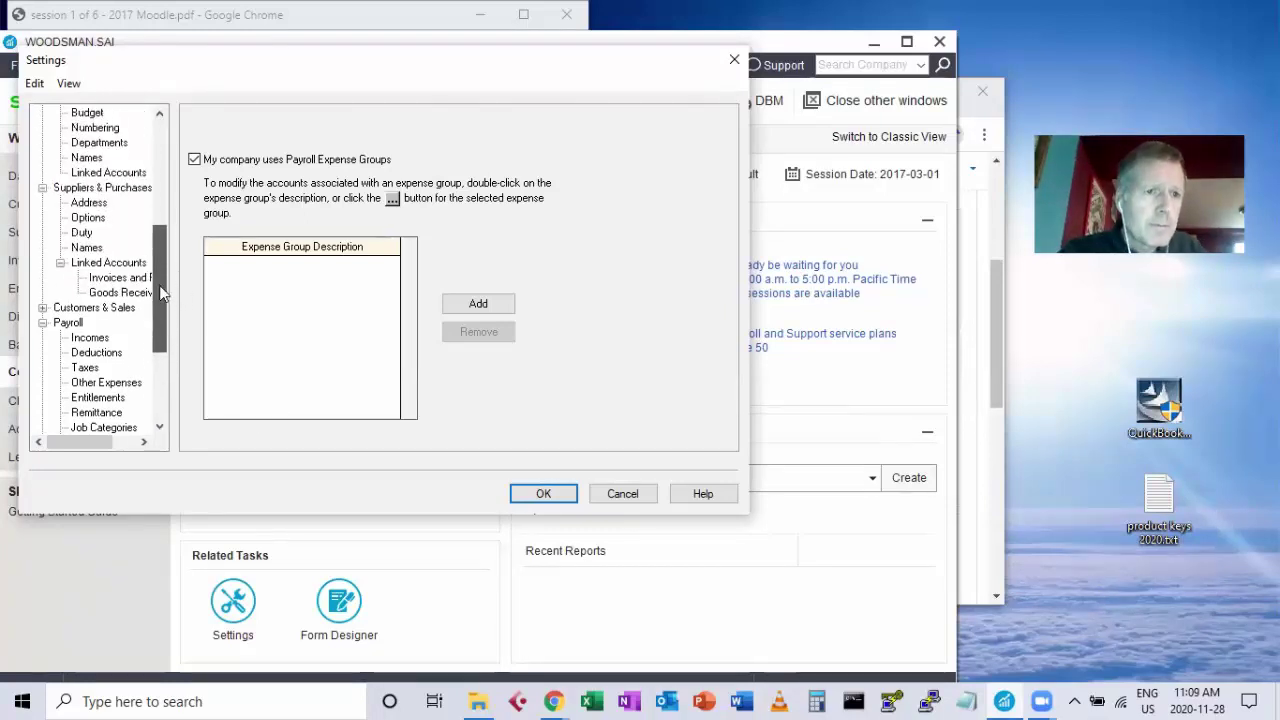
pyautogui.click(110, 264)
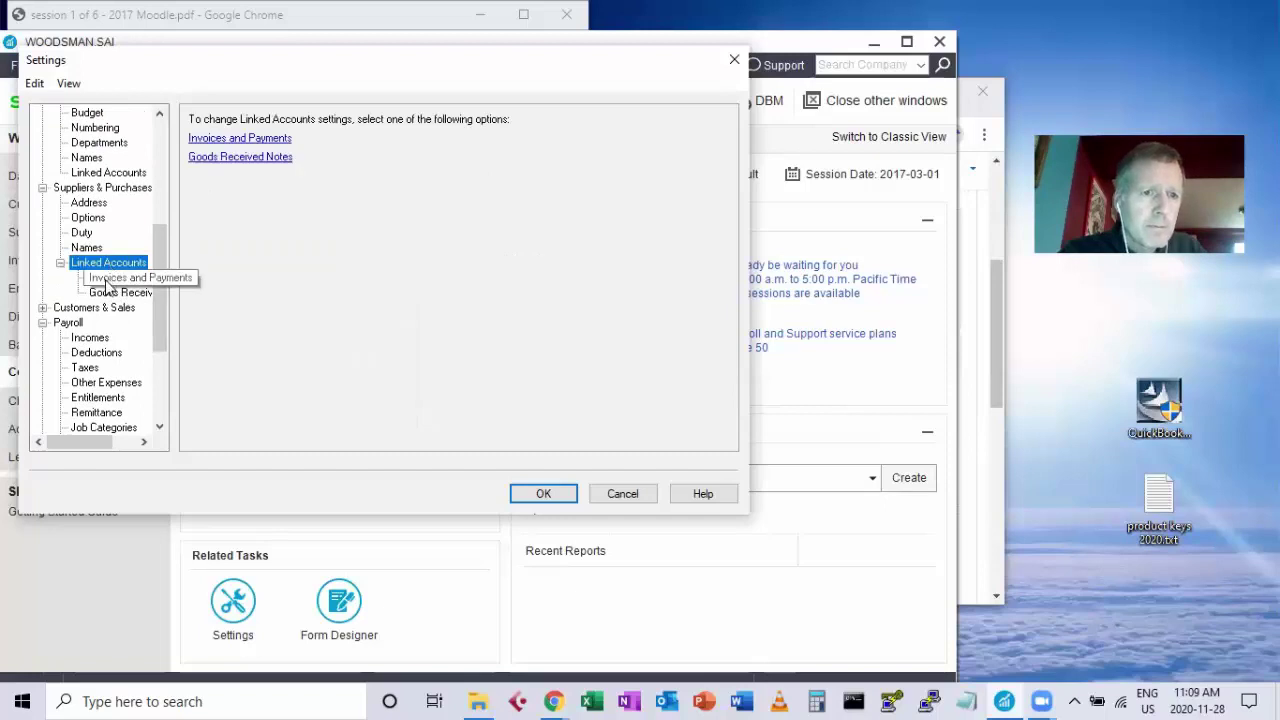
pyautogui.click(110, 278)
pyautogui.click(108, 293)
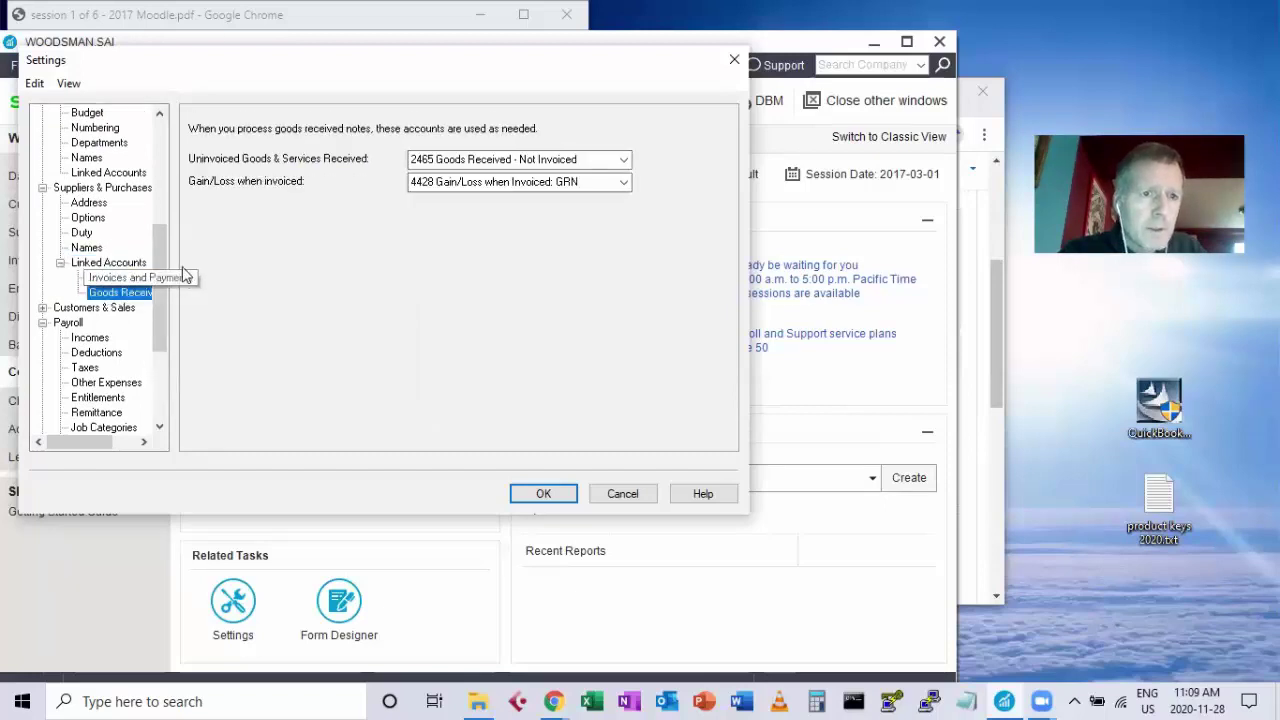
pyautogui.moveTo(159, 272); pyautogui.dragTo(163, 258)
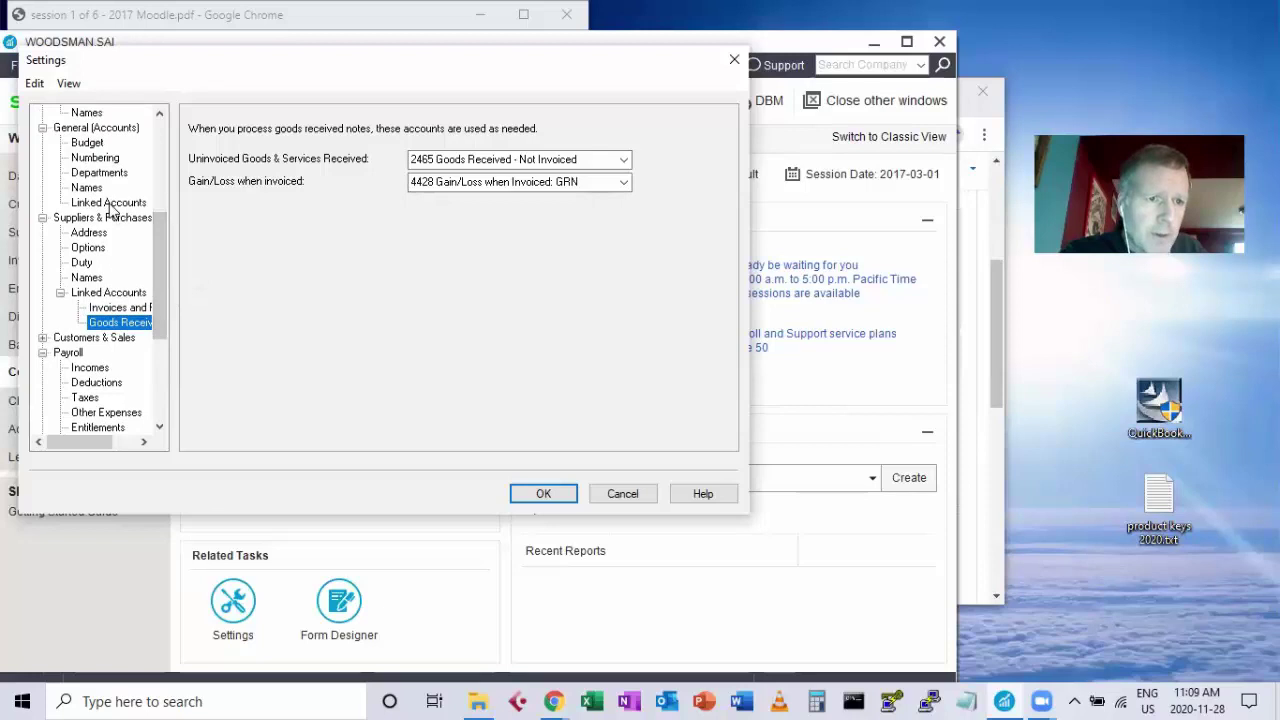
pyautogui.click(110, 204)
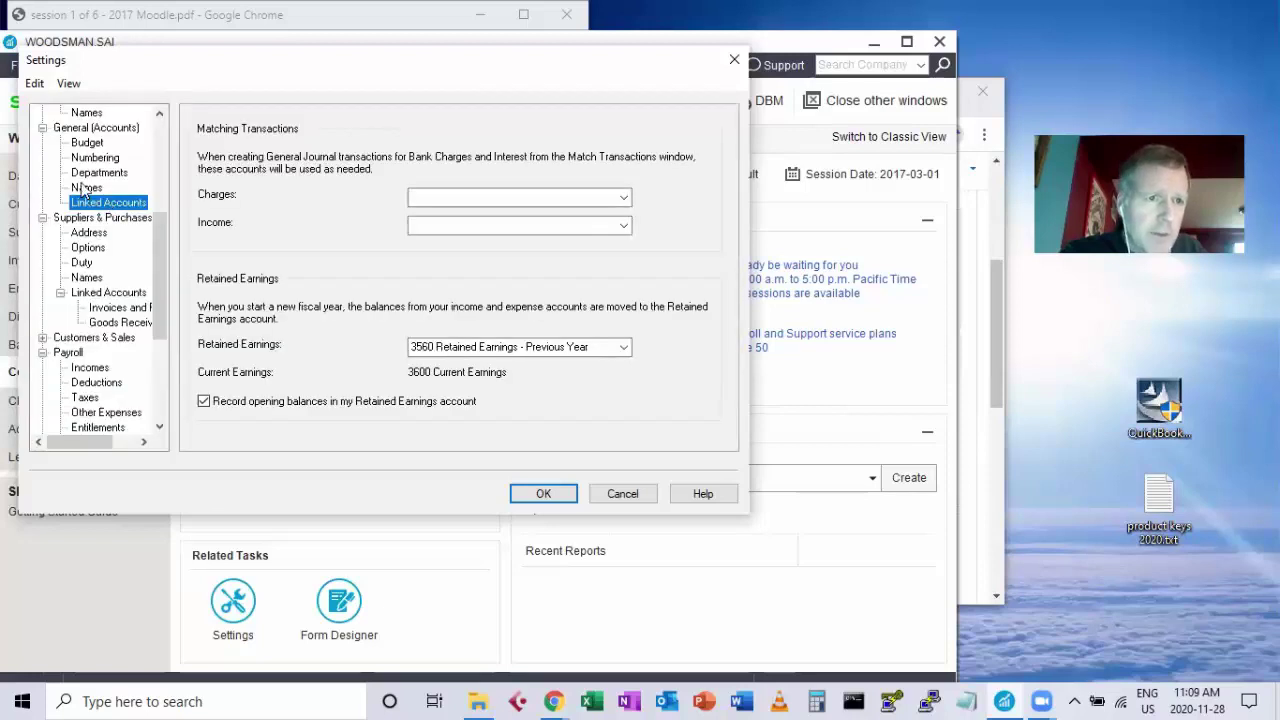
# Review the Customers & Sales linked accounts for invoices, receipts and delivery orders.
pyautogui.click(42, 339)
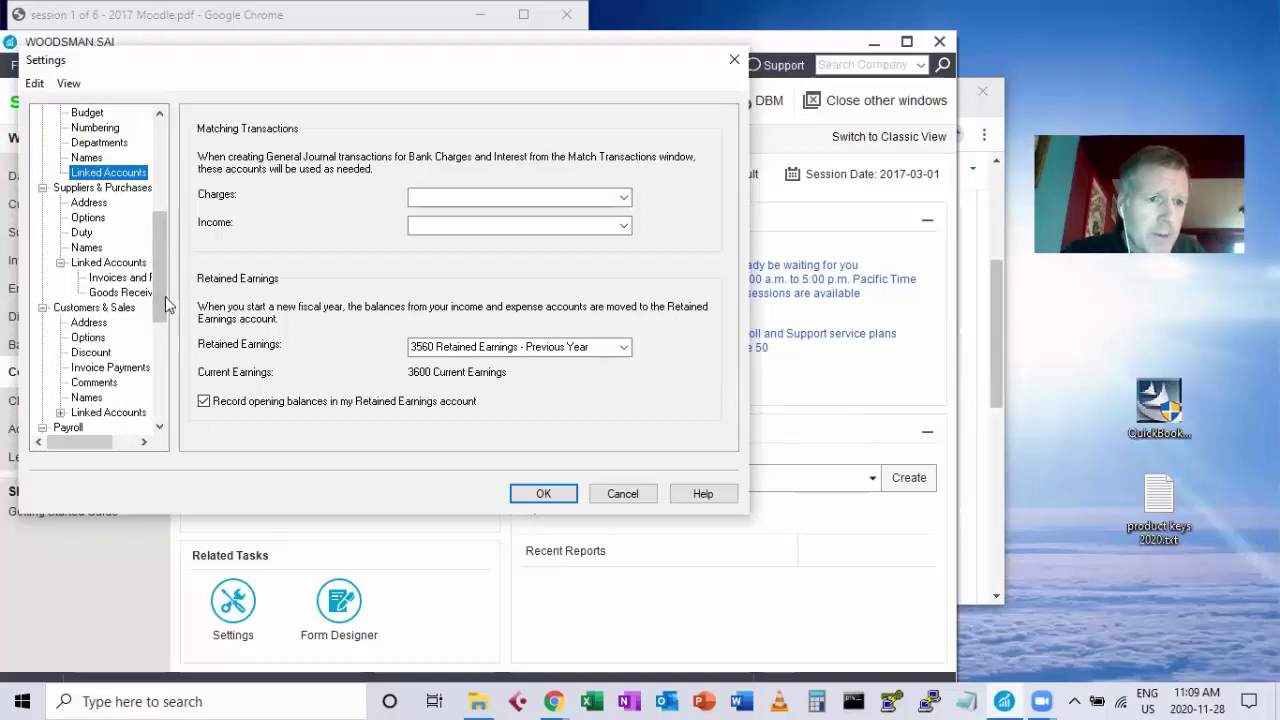
pyautogui.scroll(-2, 160, 300)
pyautogui.click(61, 339)
pyautogui.click(122, 354)
pyautogui.click(122, 368)
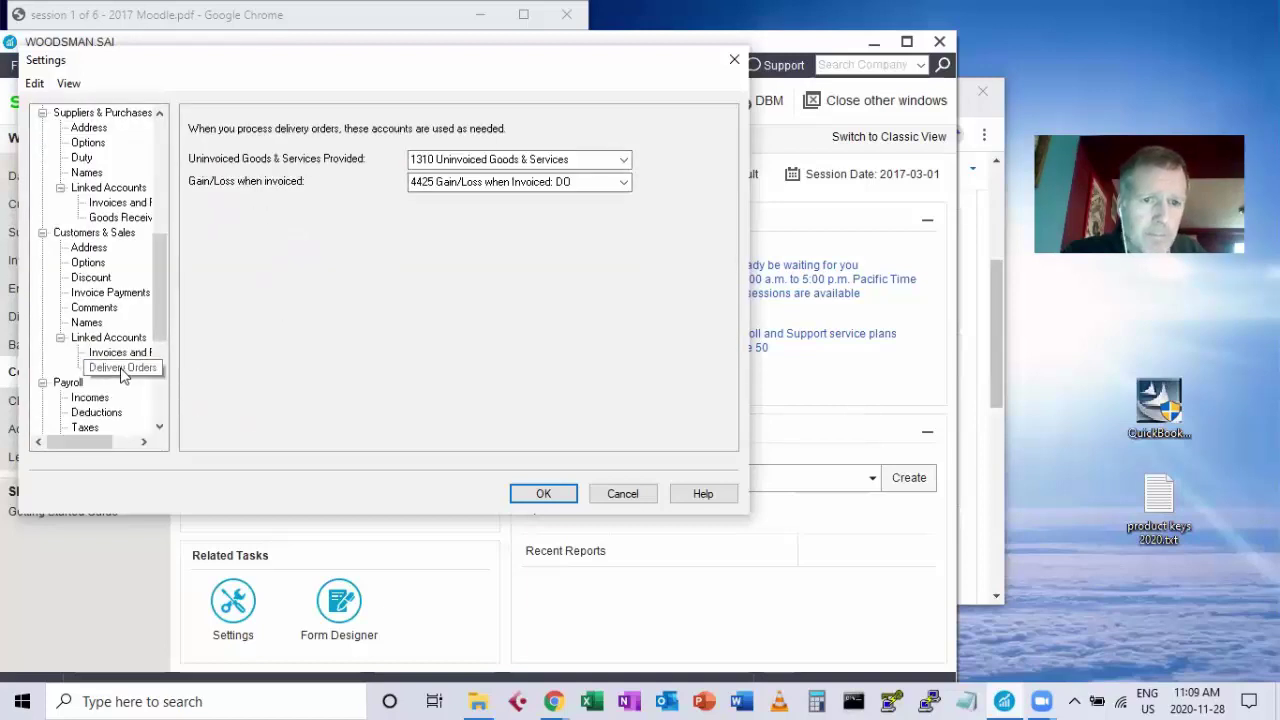
pyautogui.moveTo(163, 319); pyautogui.dragTo(148, 407)
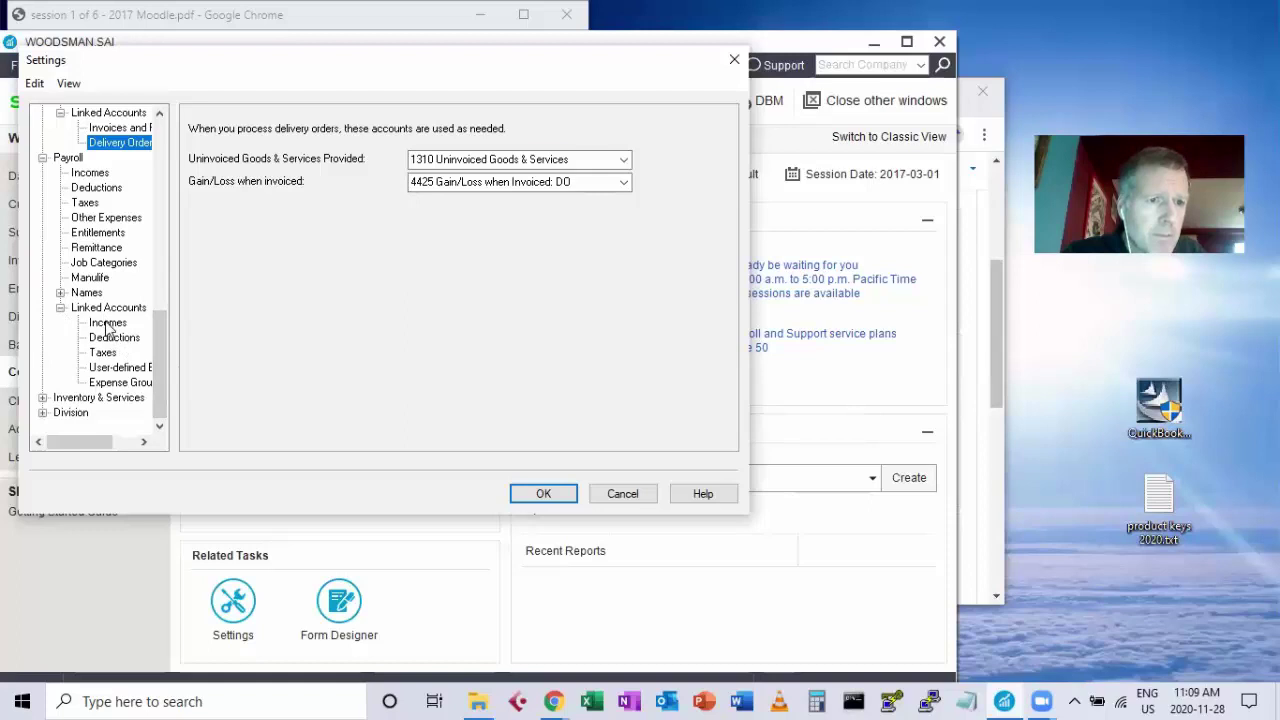
# Review the payroll income, deduction, tax and user-defined expense linked accounts.
pyautogui.click(108, 323)
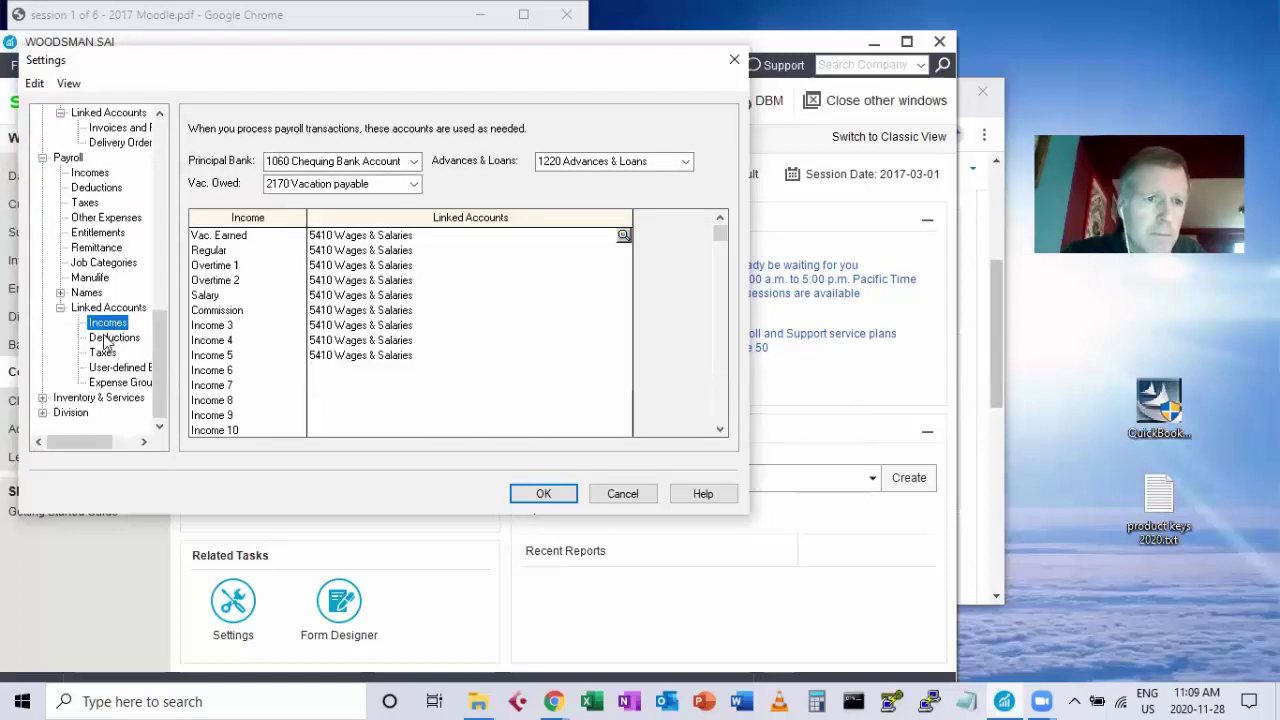
pyautogui.click(110, 340)
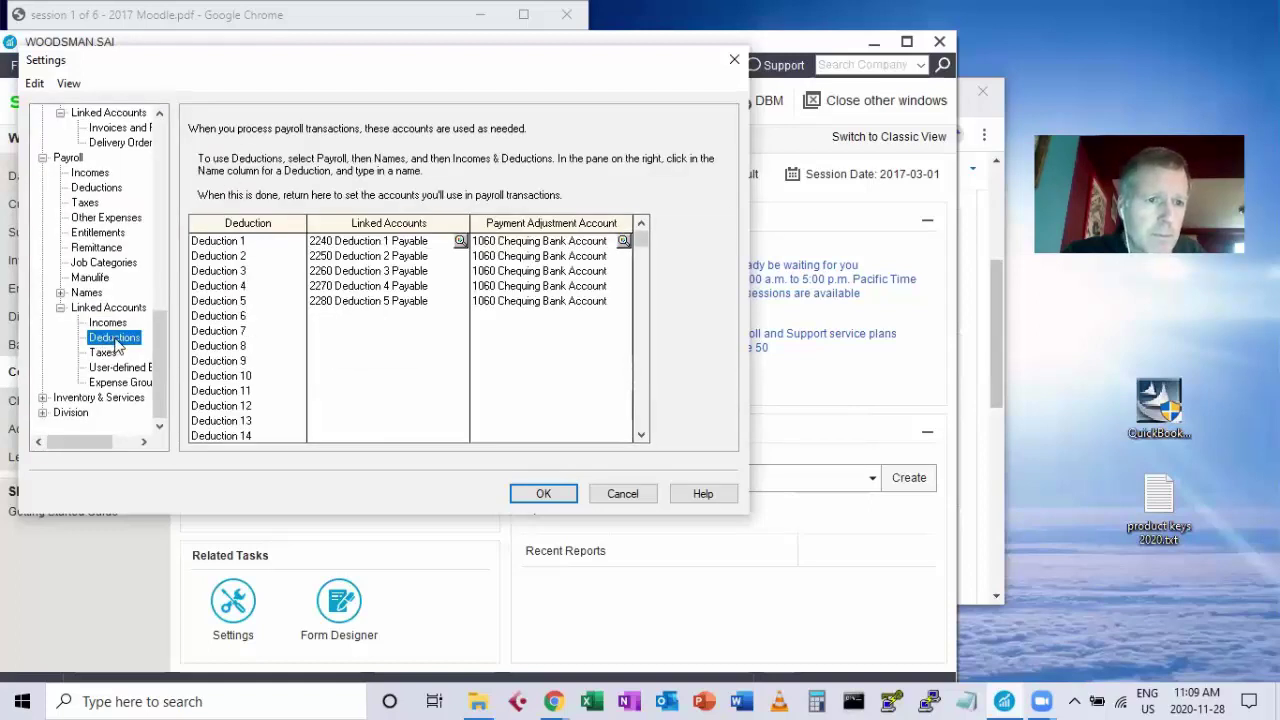
pyautogui.click(104, 354)
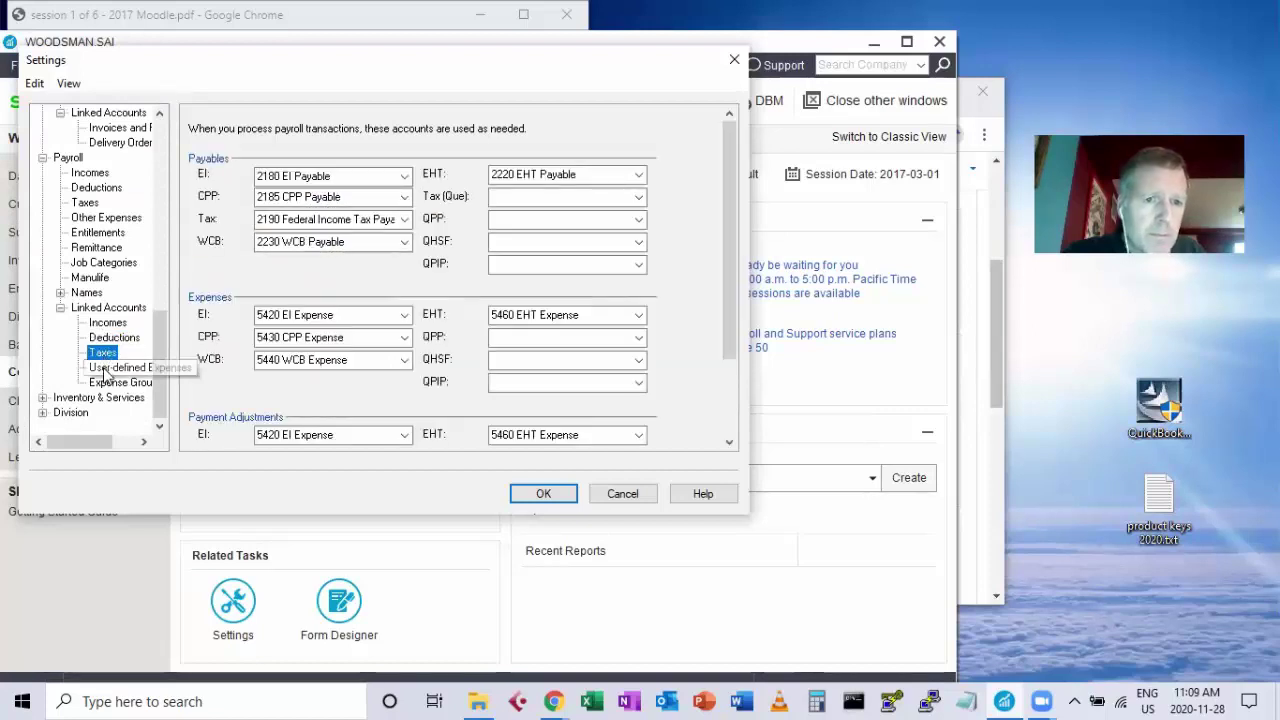
pyautogui.click(104, 369)
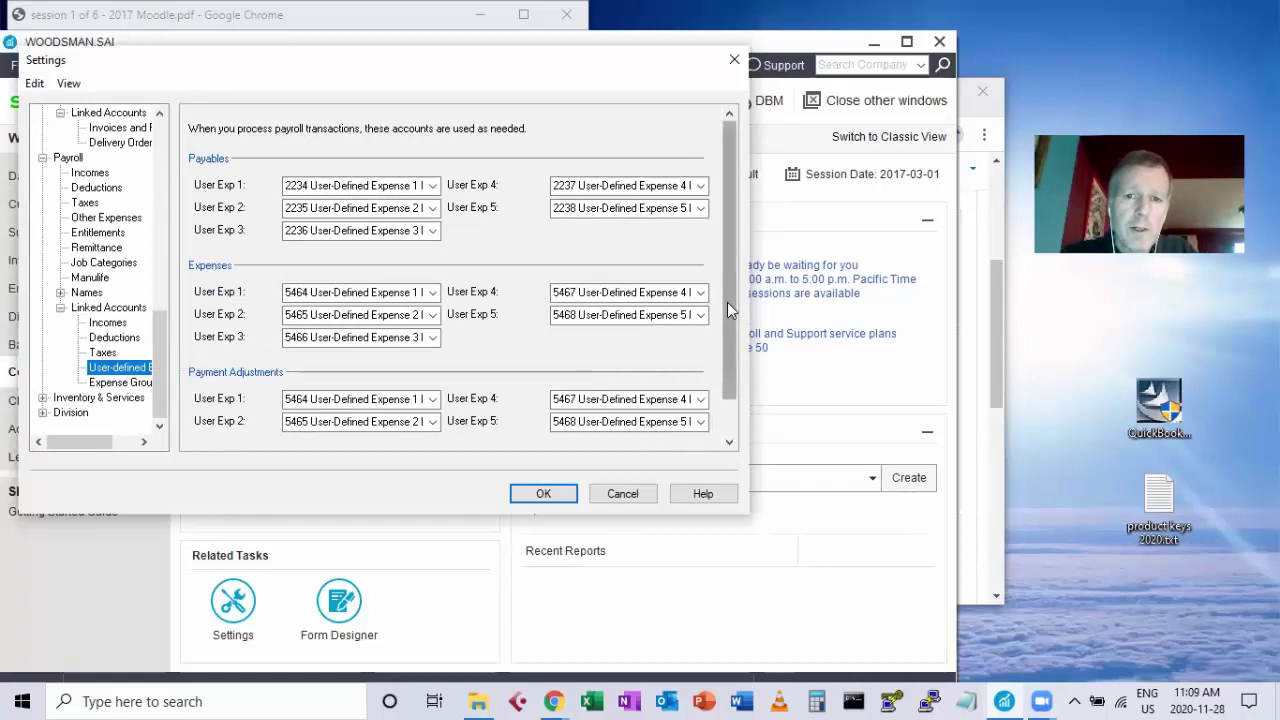
# Inspect the User Exp 1–5 accounts, widening the column to read User Exp 3's account.
pyautogui.moveTo(728, 302); pyautogui.dragTo(742, 415)
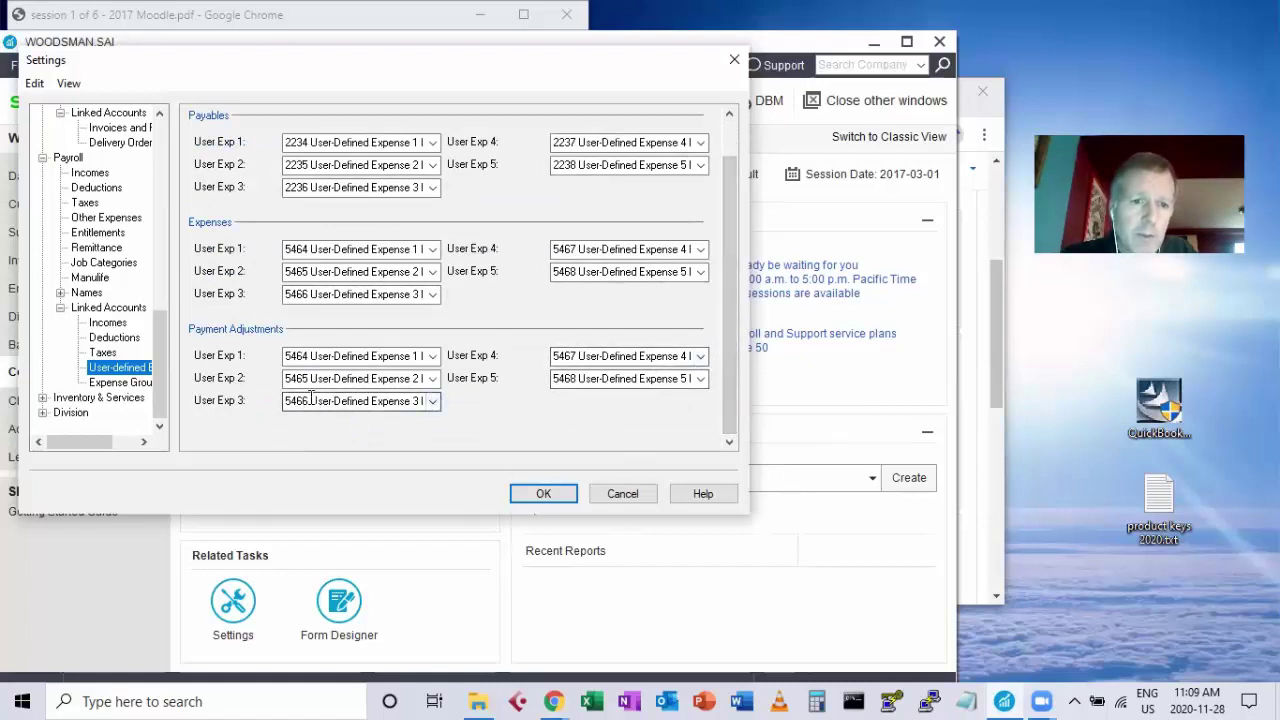
pyautogui.moveTo(309, 401); pyautogui.dragTo(430, 401)
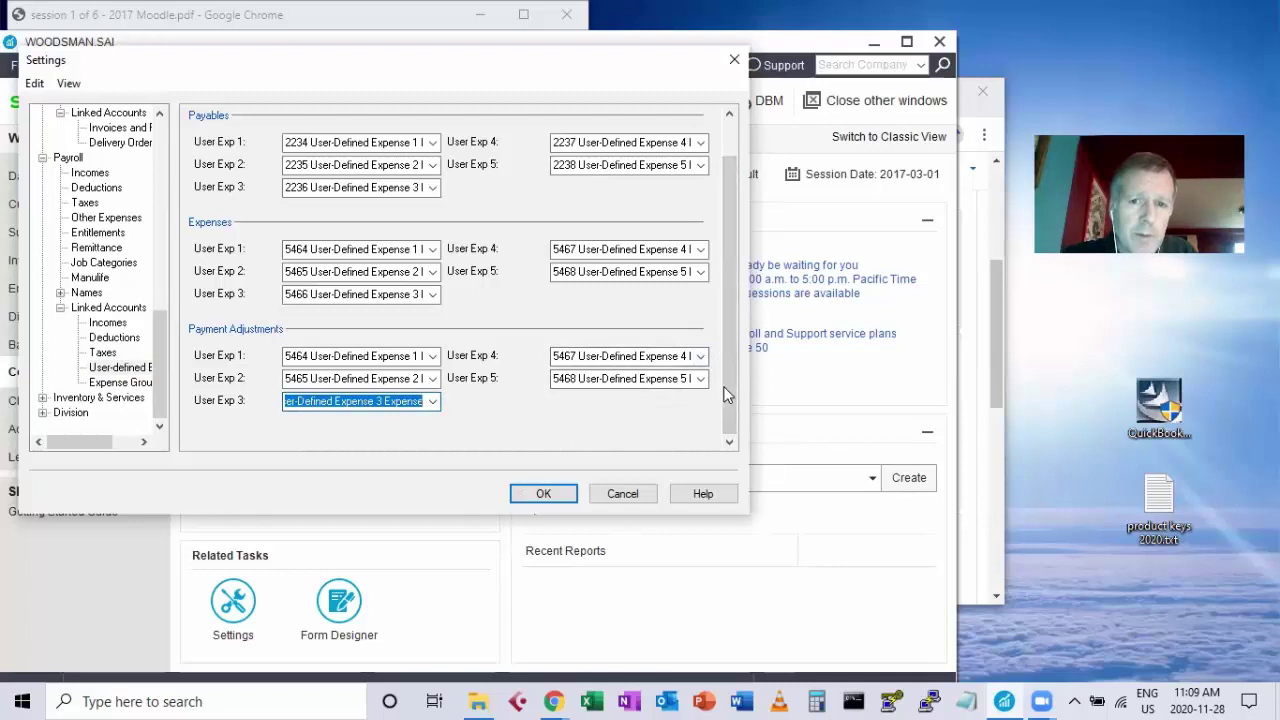
pyautogui.scroll(2, 727, 380)
pyautogui.scroll(-2, 735, 350)
pyautogui.scroll(2, 737, 345)
pyautogui.scroll(-2, 737, 340)
pyautogui.scroll(2, 737, 340)
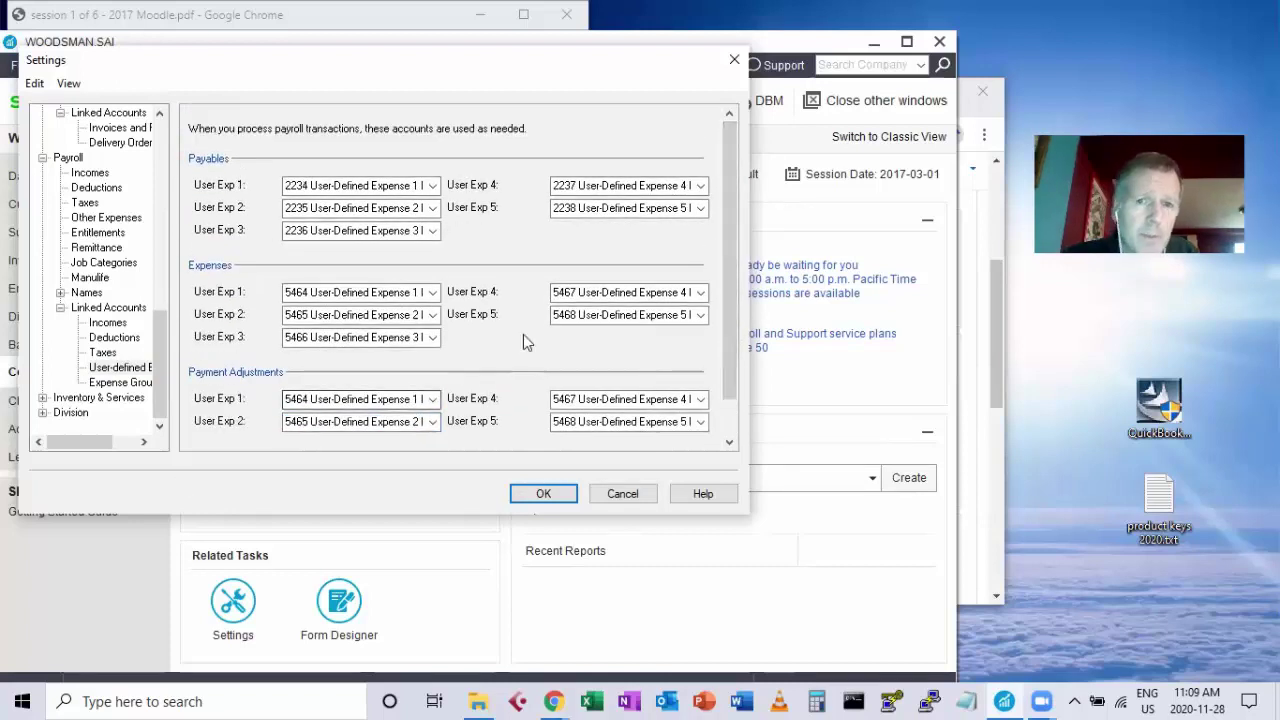
pyautogui.scroll(-2, 725, 234)
pyautogui.scroll(2, 723, 225)
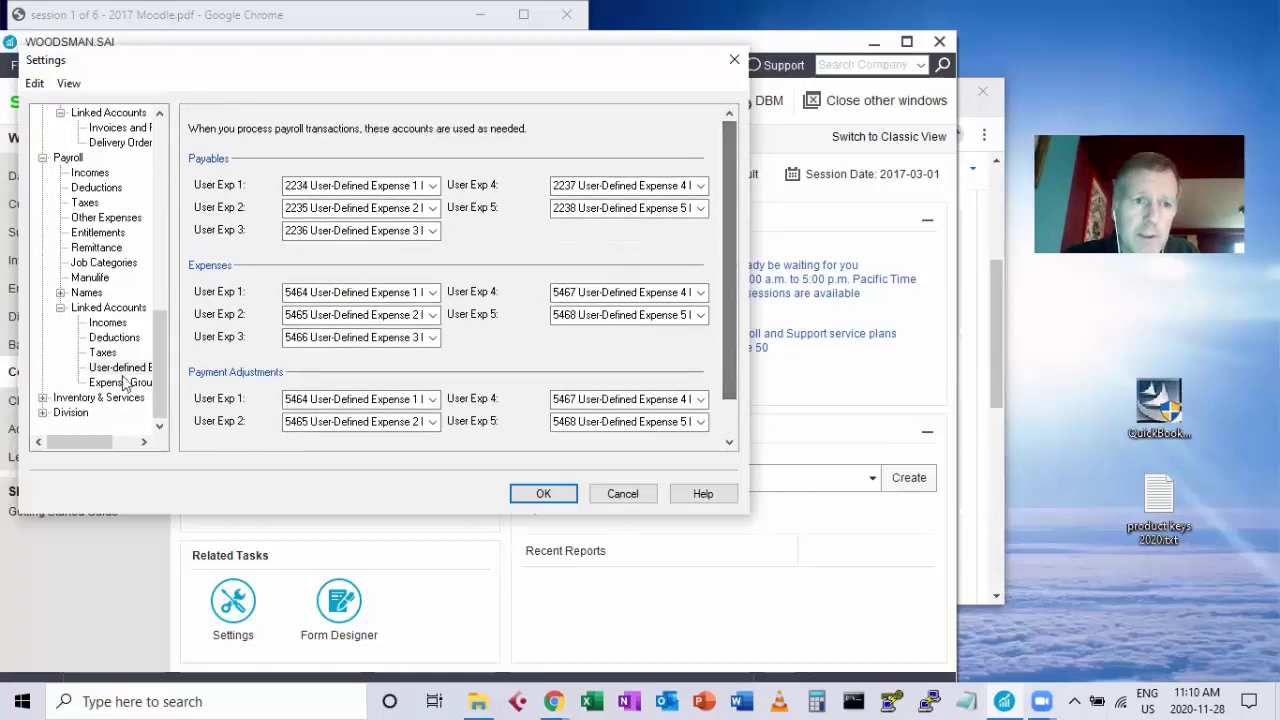
pyautogui.moveTo(164, 352); pyautogui.dragTo(163, 333)
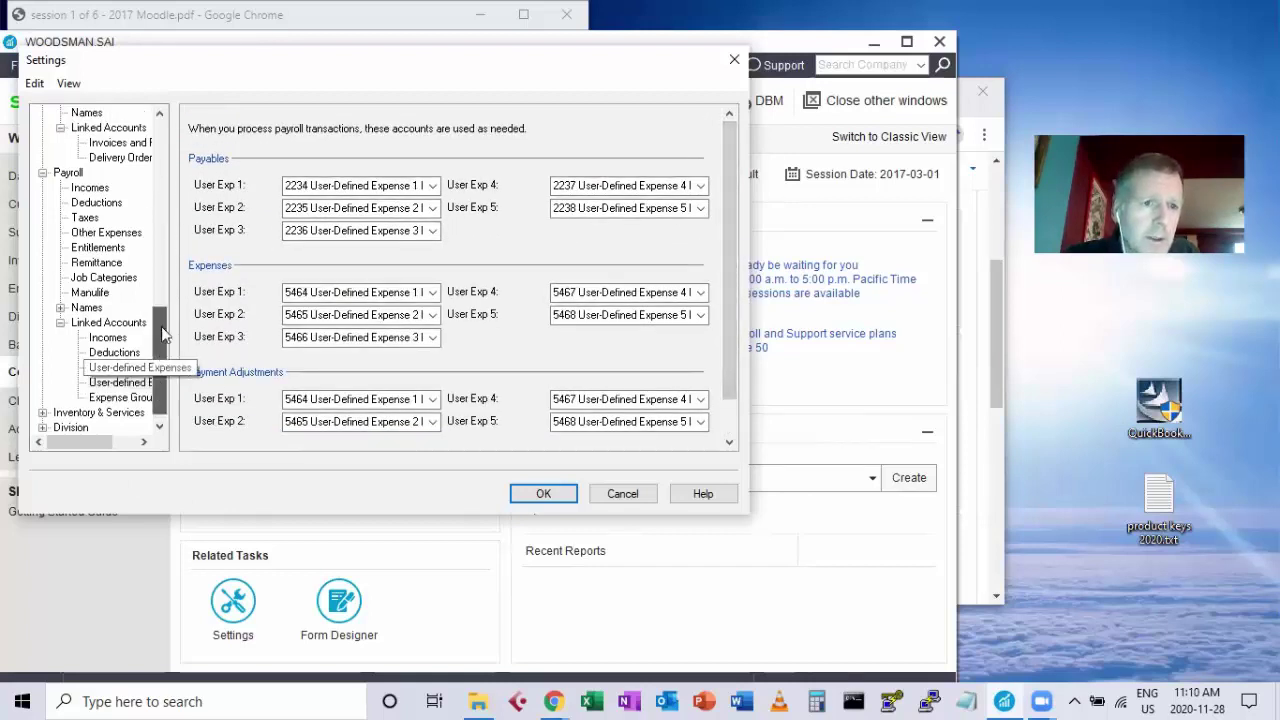
pyautogui.scroll(4, 162, 330)
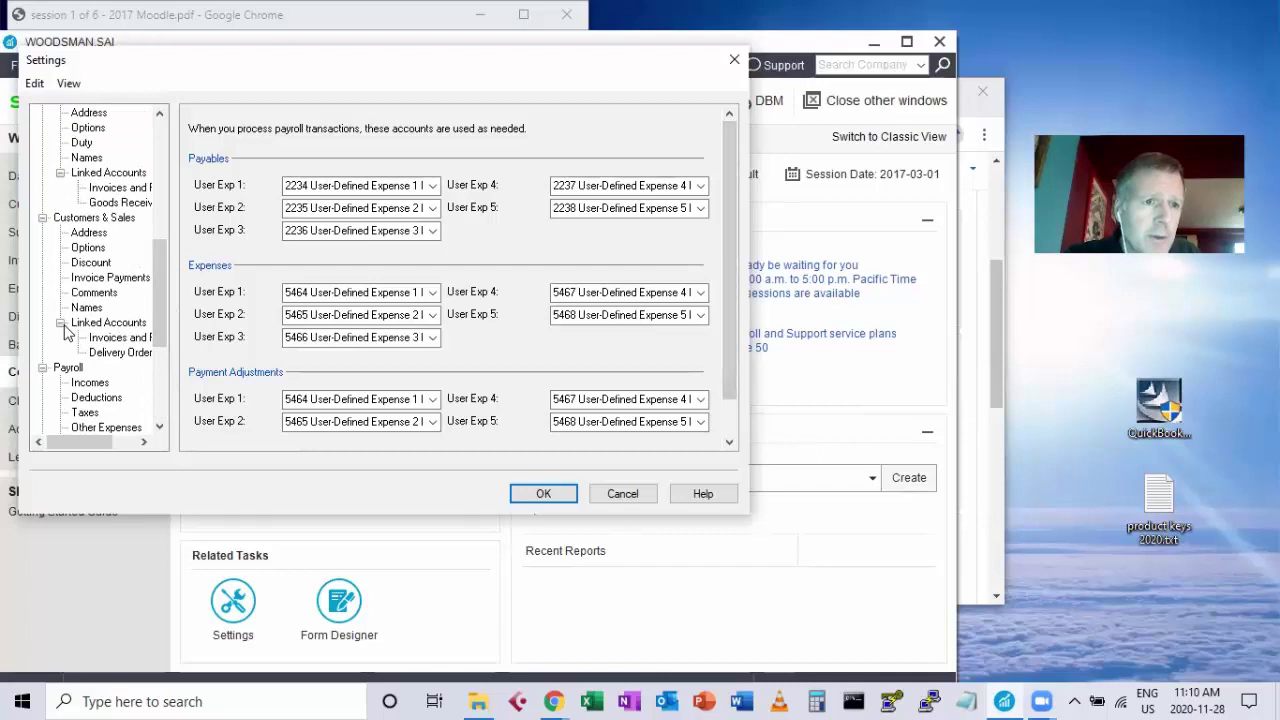
pyautogui.moveTo(161, 268); pyautogui.dragTo(163, 375)
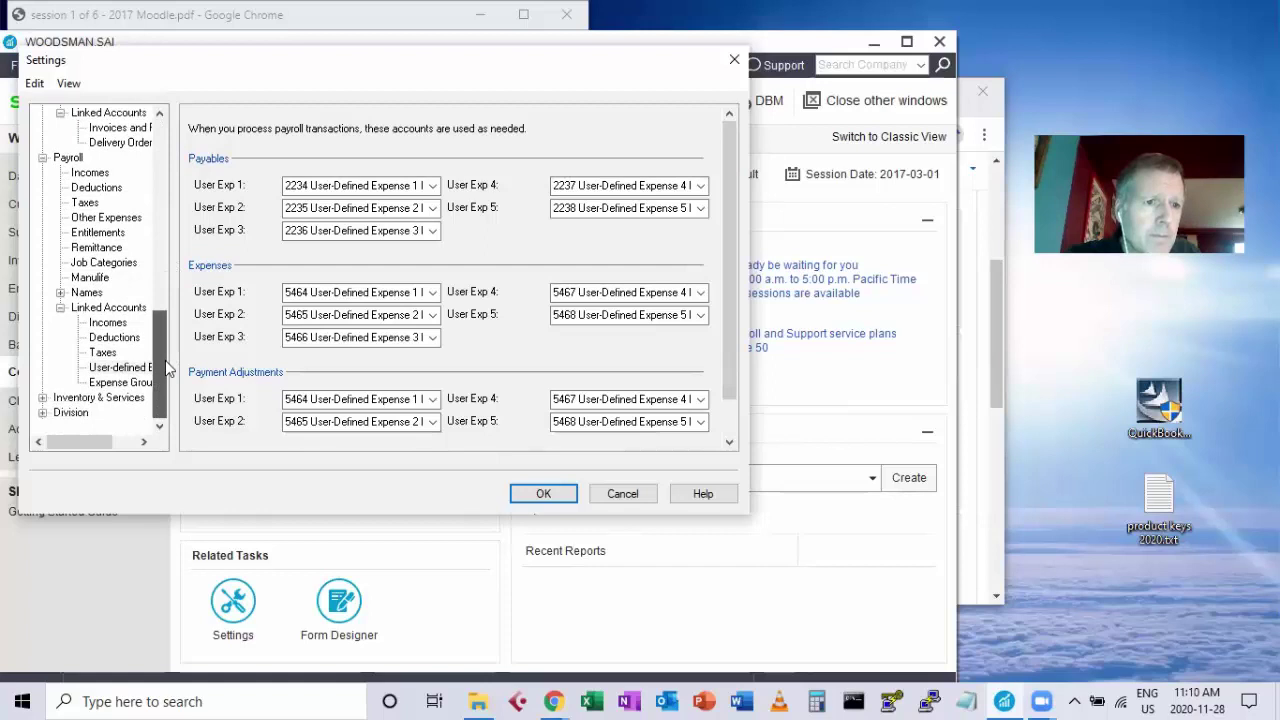
pyautogui.click(42, 397)
# Show Inventory & Services linked accounts 5120 Item Assembly Costs and 5130 Adjustment Write-off.
pyautogui.click(105, 412)
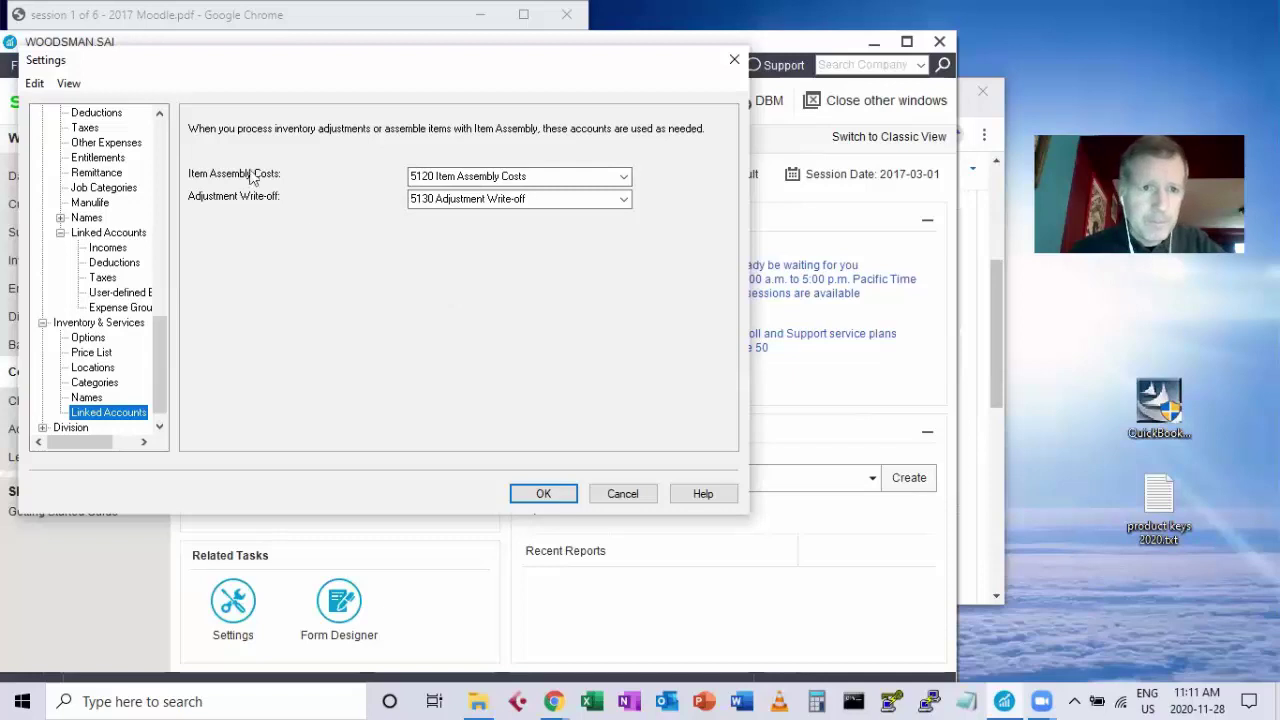
pyautogui.moveTo(177, 68); pyautogui.dragTo(212, 112)
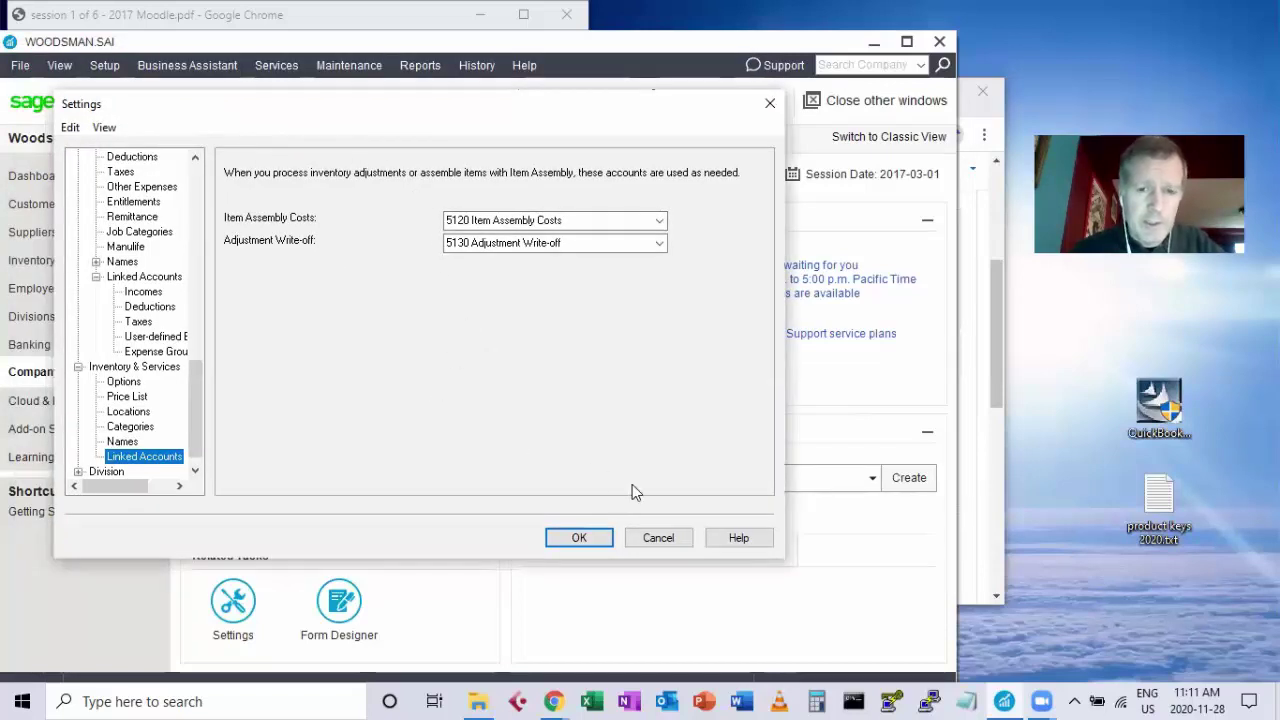
# Close Settings without saving and run the account validity check, confirming logical order.
pyautogui.click(658, 538)
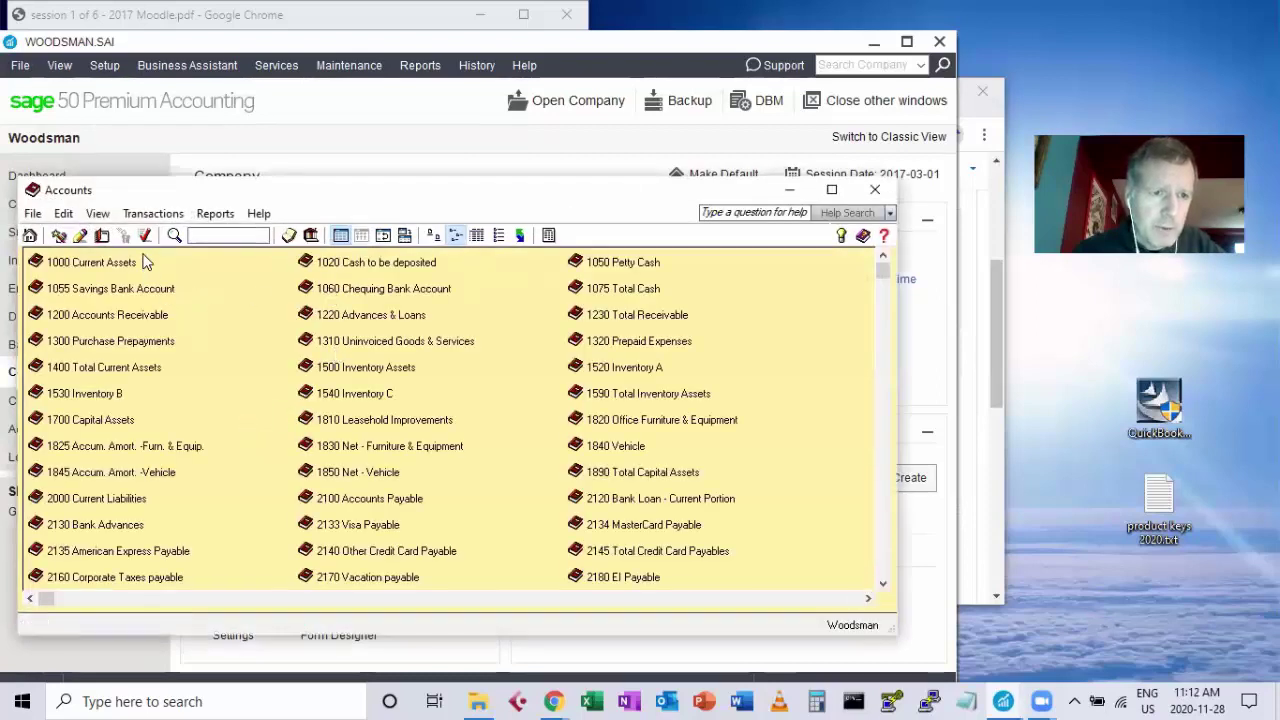
pyautogui.click(145, 238)
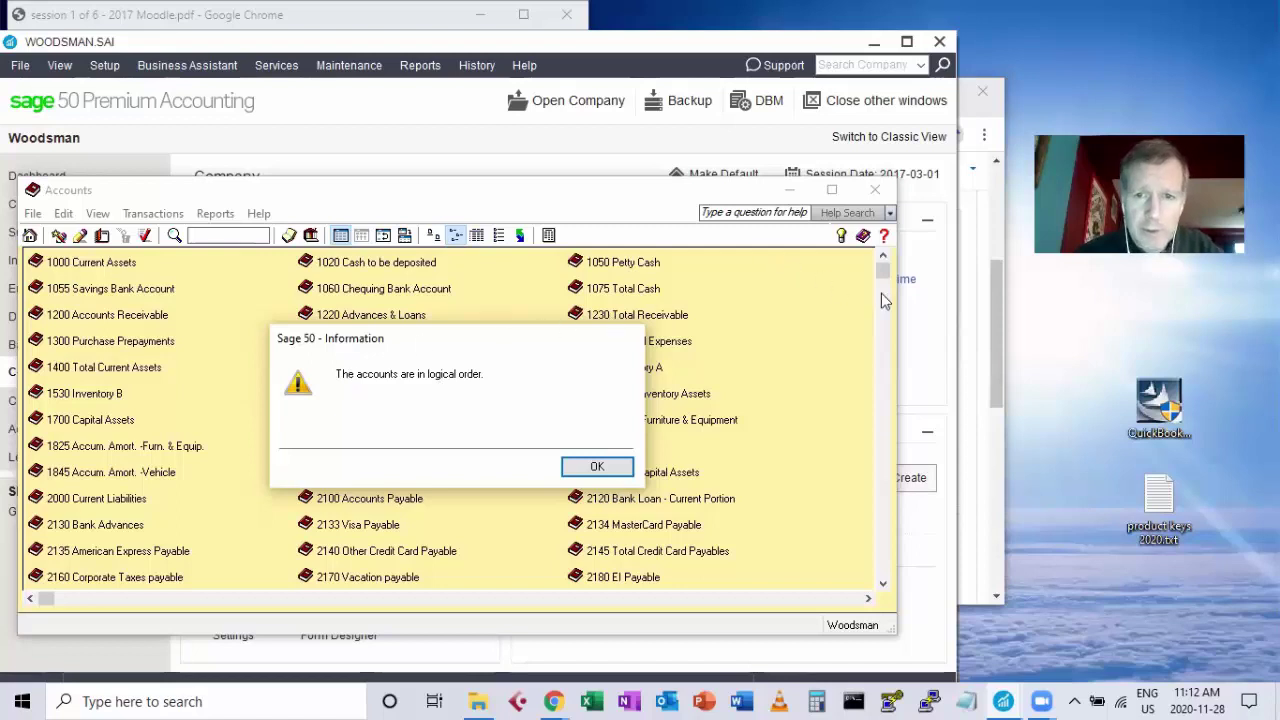
# Dismiss the validity result and list accounts by type with balances, scrolled to ASSETS.
pyautogui.click(596, 466)
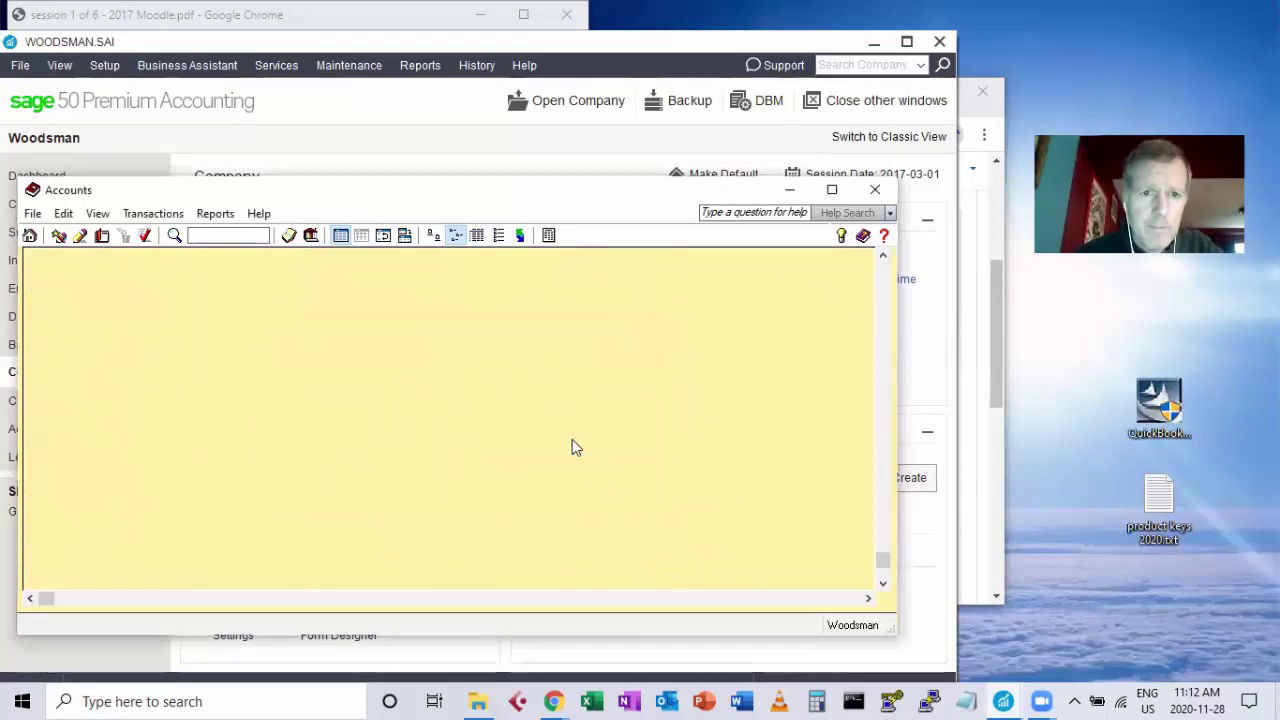
pyautogui.click(500, 236)
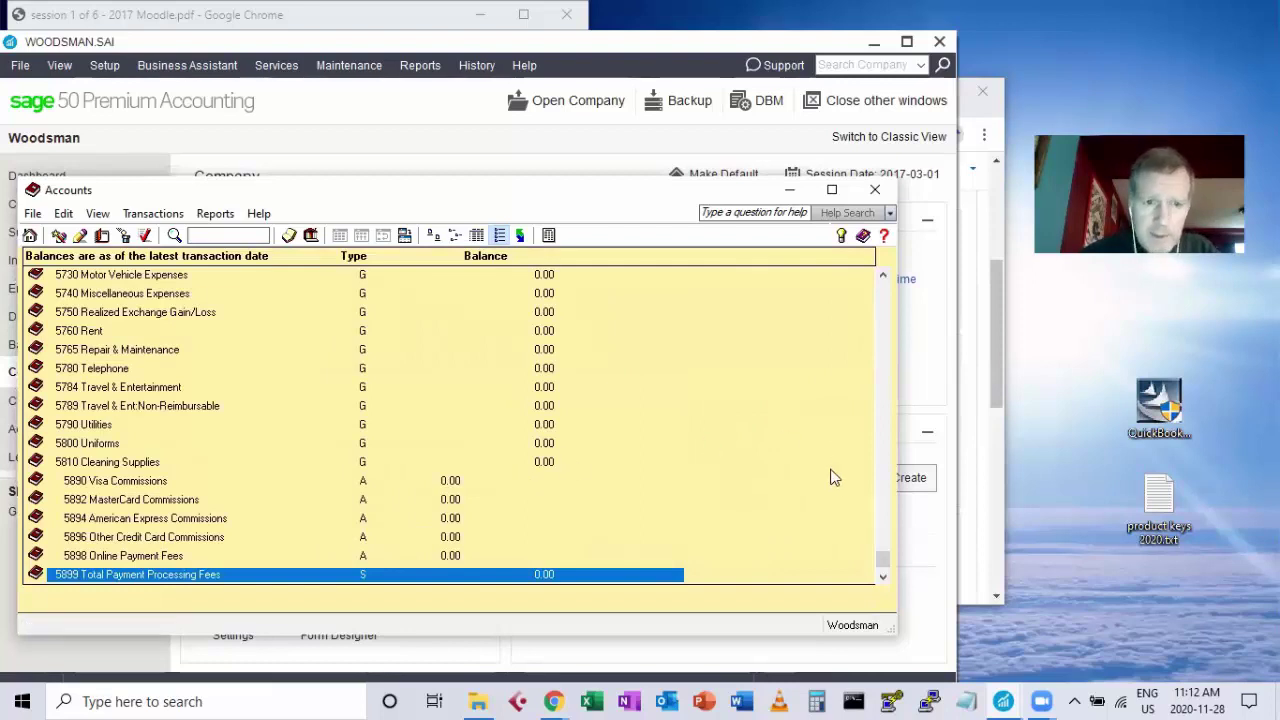
pyautogui.moveTo(877, 555); pyautogui.dragTo(882, 288)
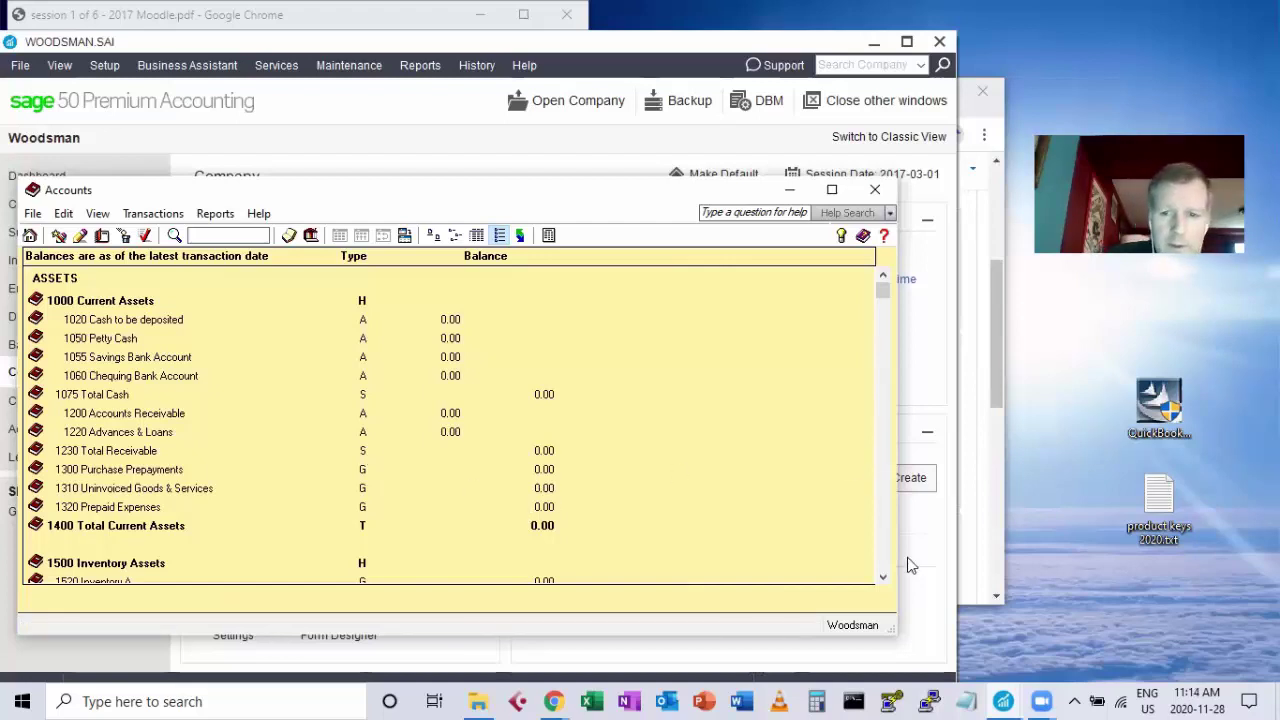
pyautogui.click(883, 577)
pyautogui.click(883, 577)
pyautogui.click(883, 577)
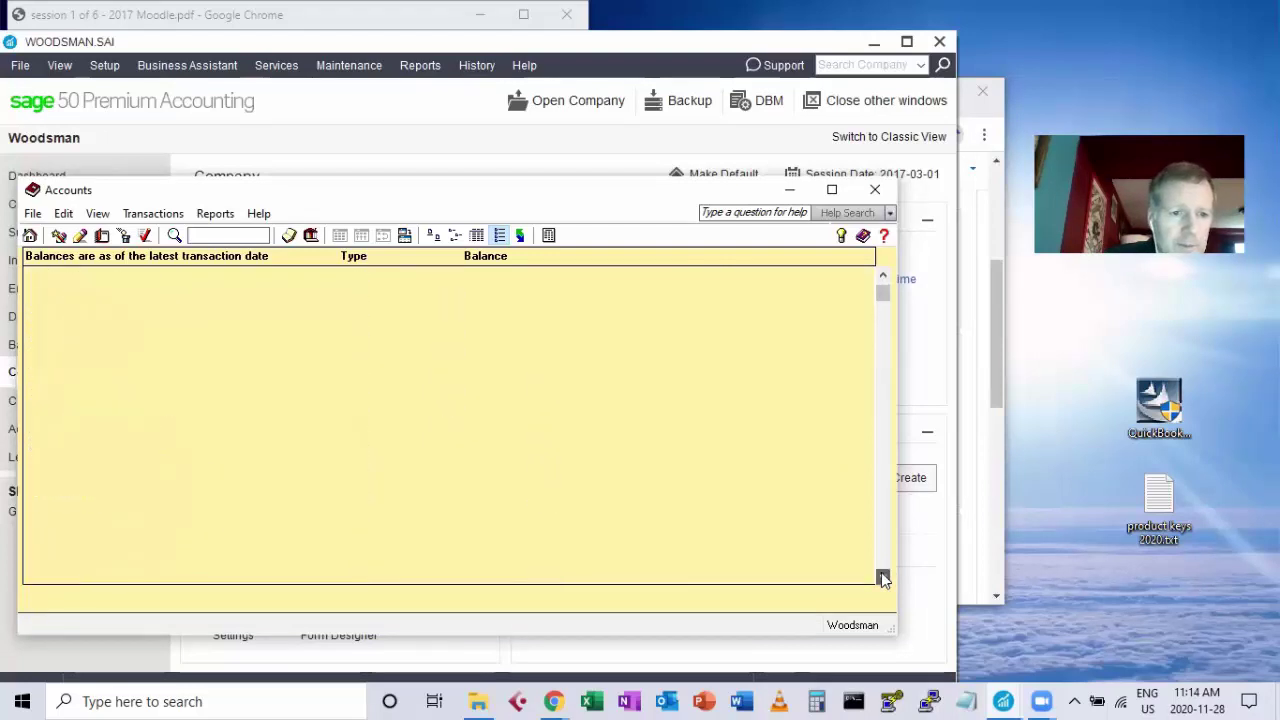
pyautogui.click(883, 577)
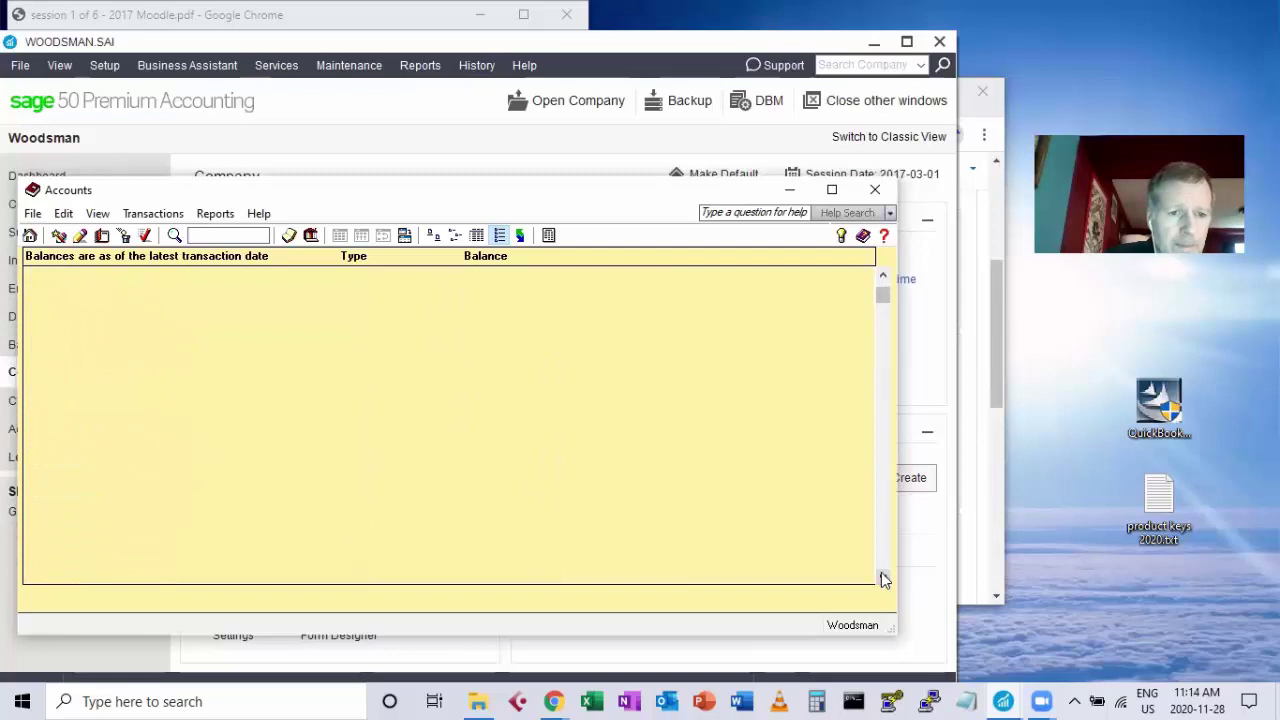
pyautogui.click(883, 577)
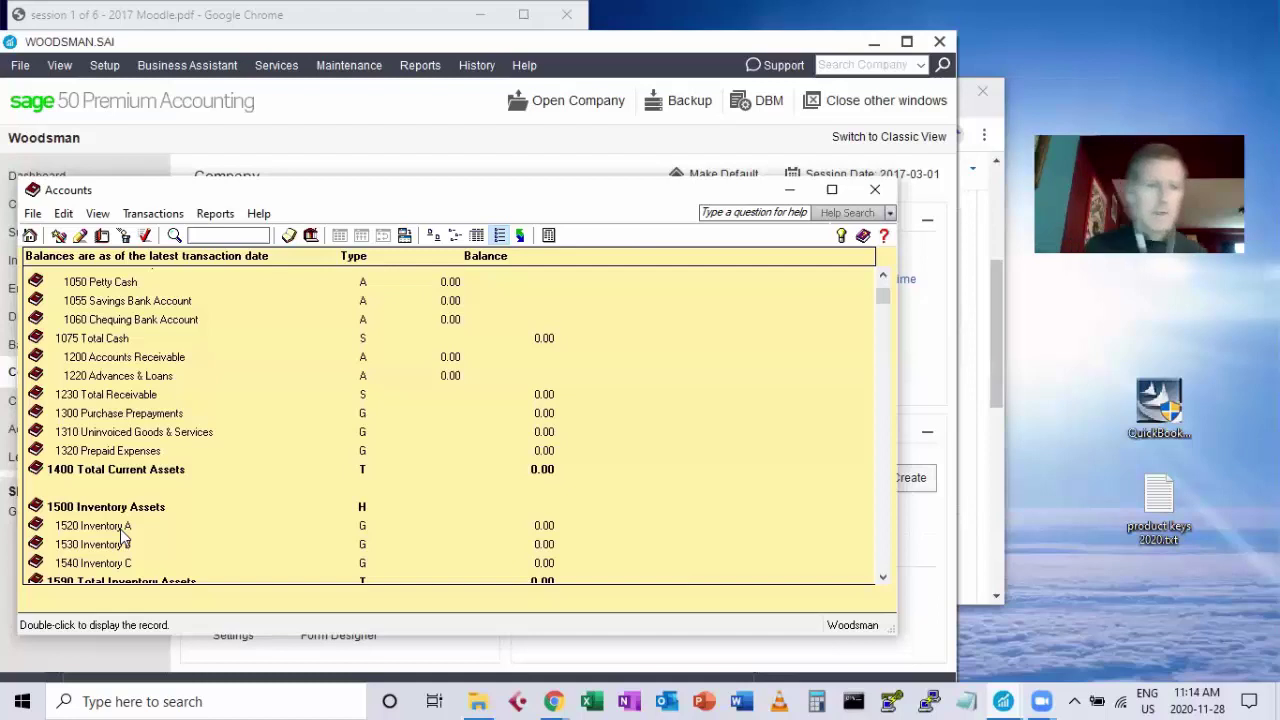
pyautogui.click(109, 530)
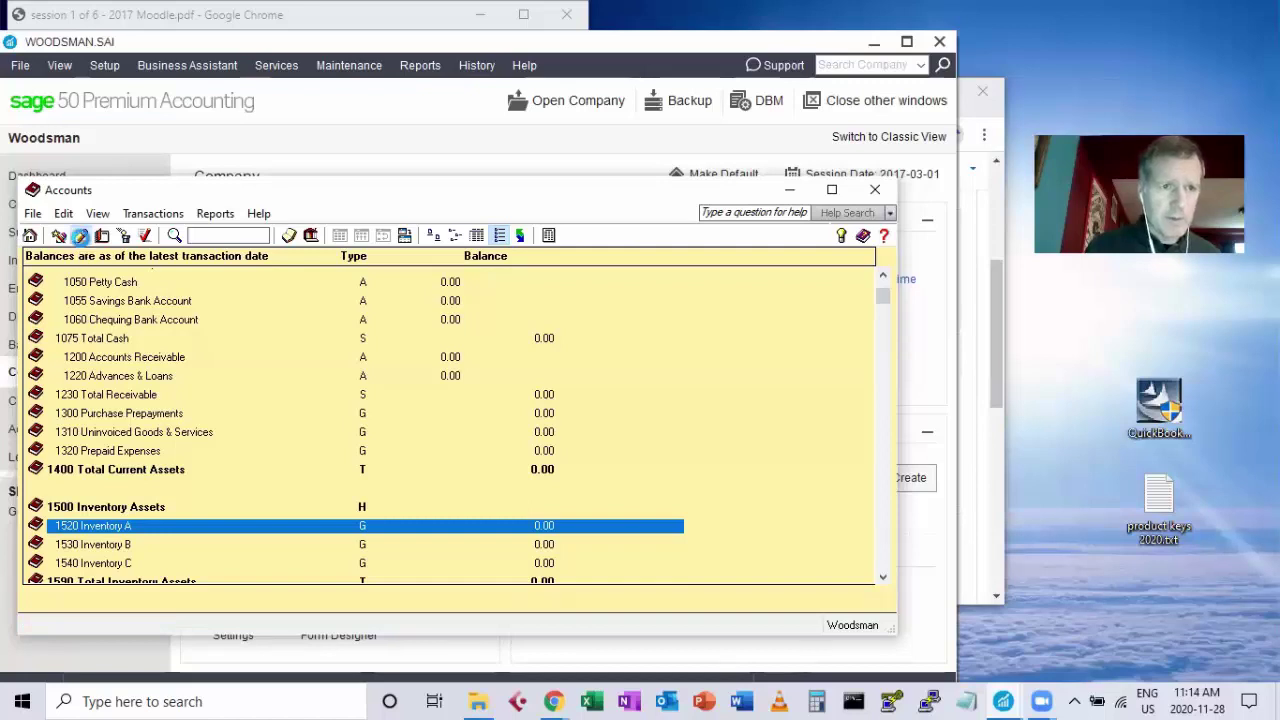
# Rename account 1520 from Inventory A to Furniture and save it.
pyautogui.click(80, 235)
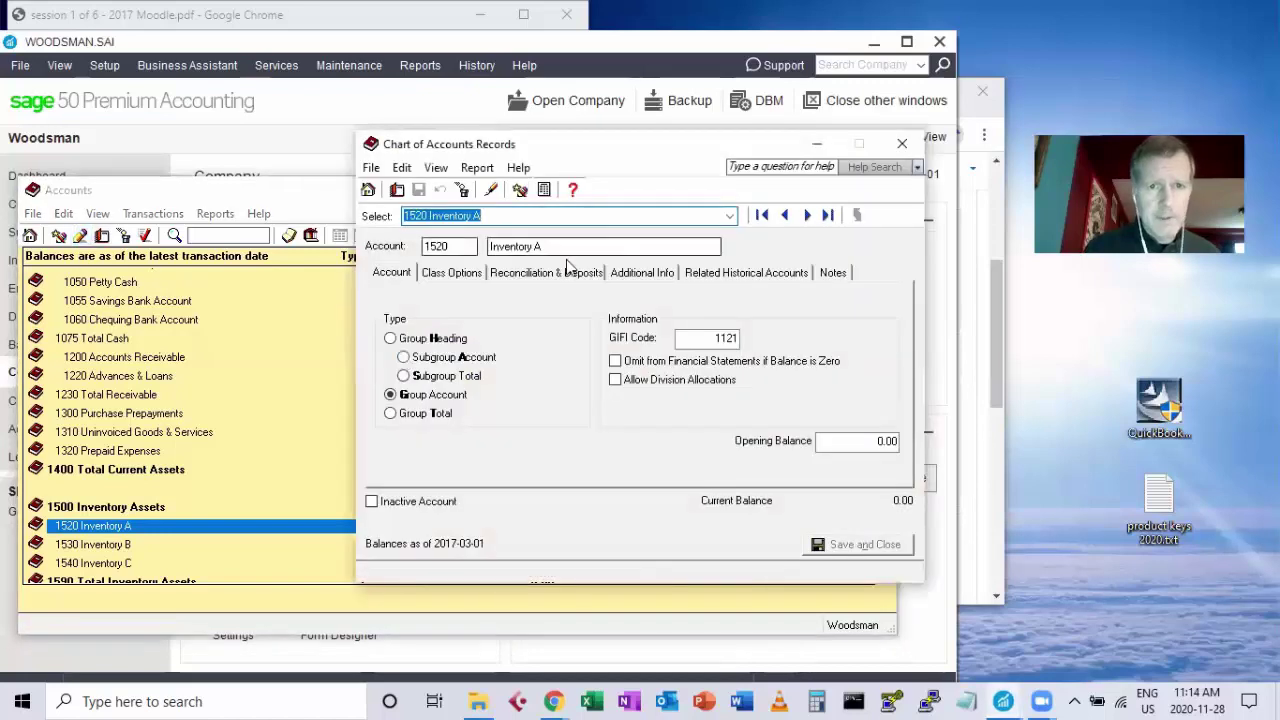
pyautogui.click(530, 246)
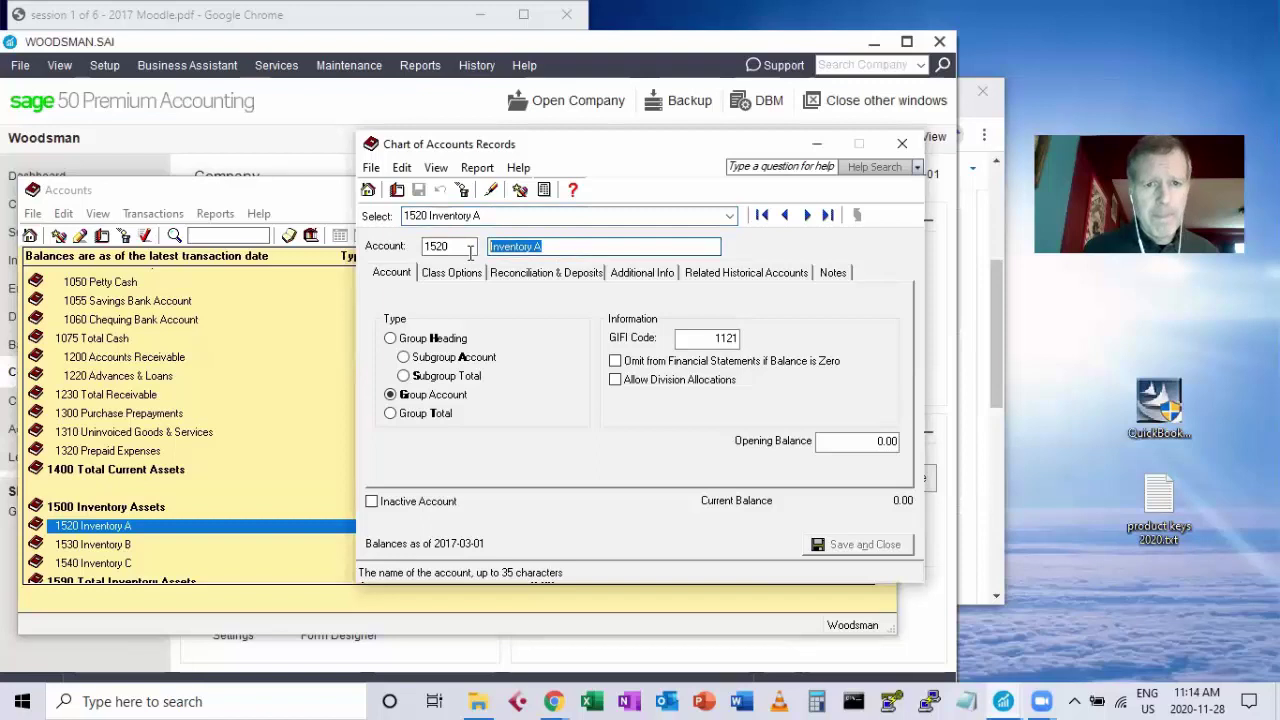
pyautogui.write('Fue')
pyautogui.press('BackSpace')
pyautogui.press('BackSpace')
pyautogui.write('urniture')
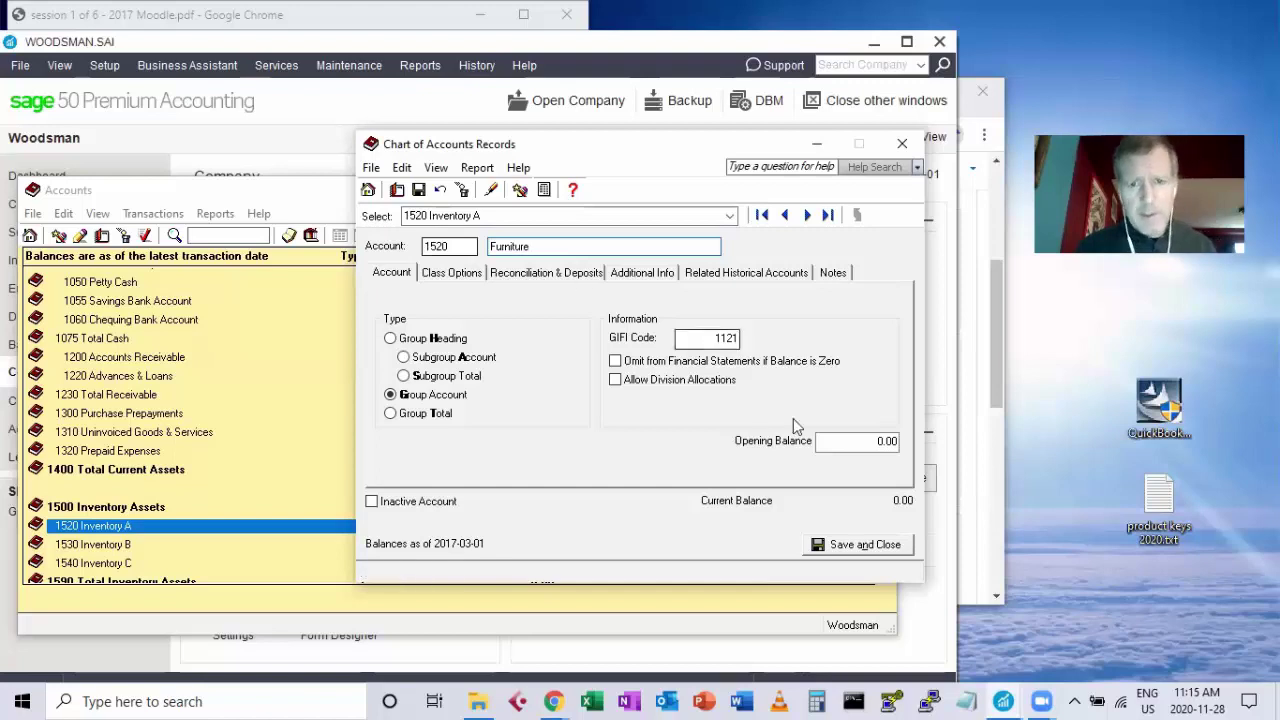
pyautogui.click(838, 545)
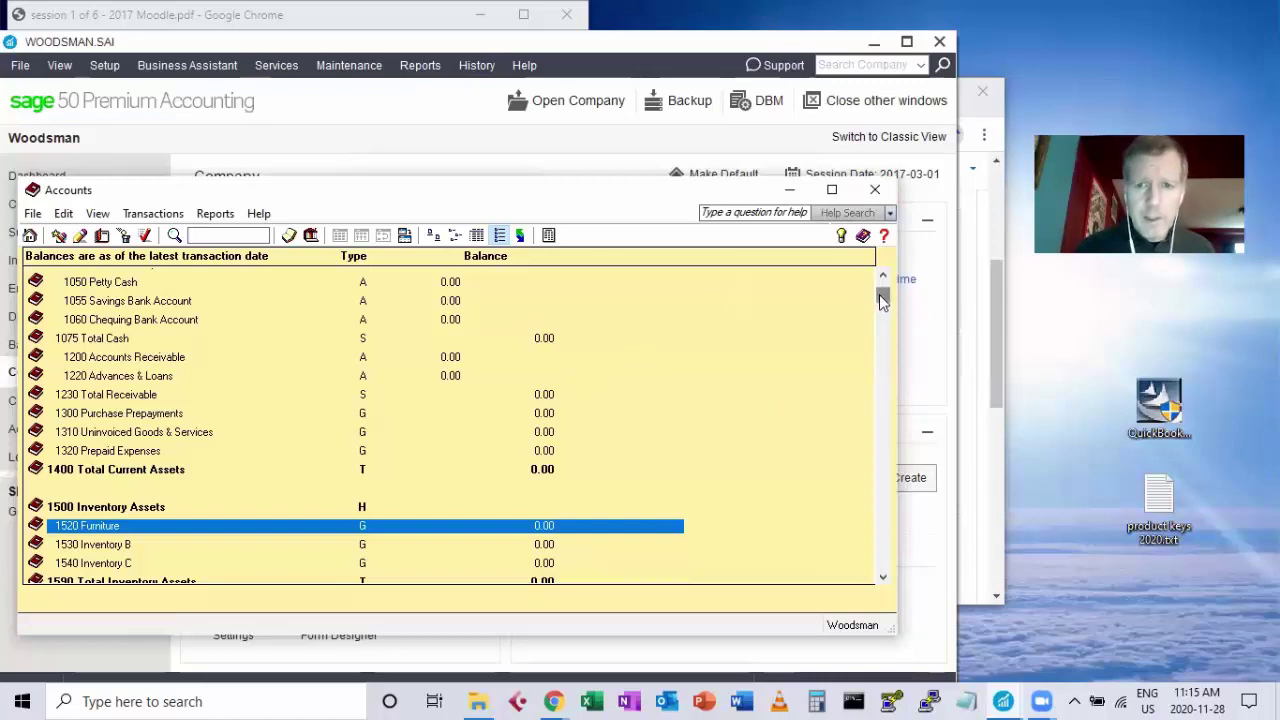
# Open 1200 Accounts Receivable and enter an opening balance of 15424.50.
pyautogui.scroll(1, 881, 272)
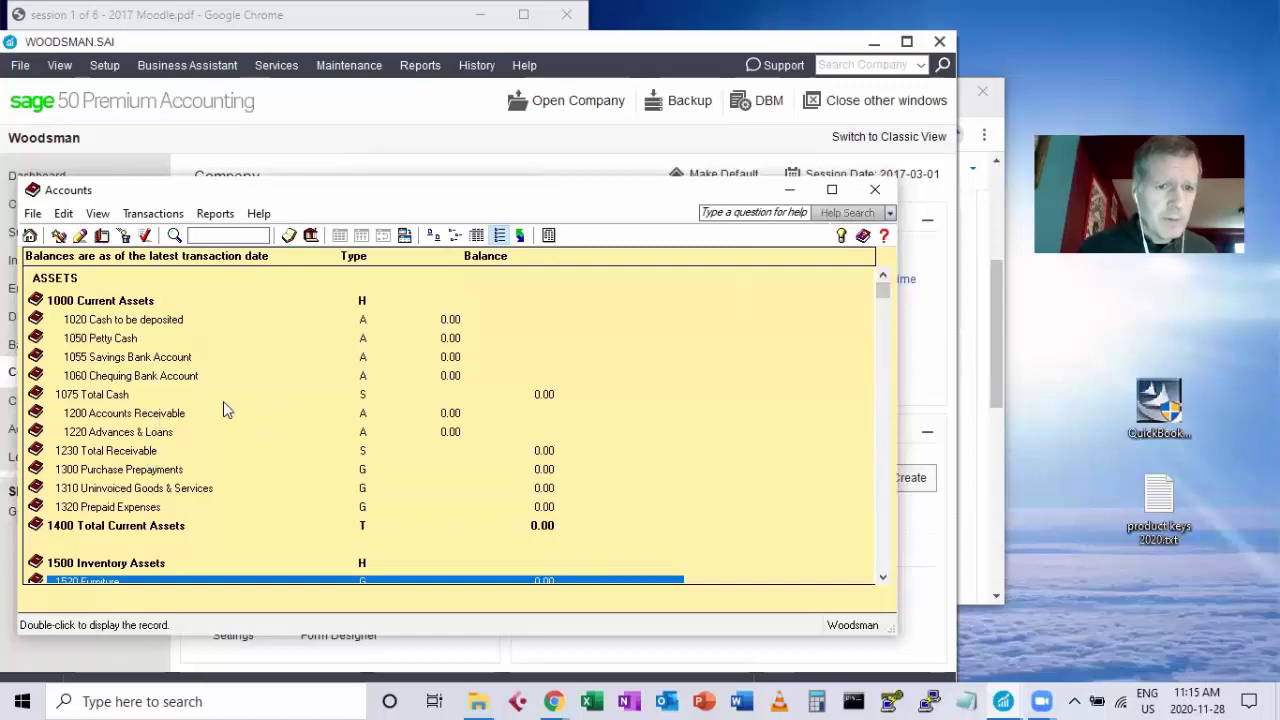
pyautogui.doubleClick(165, 410)
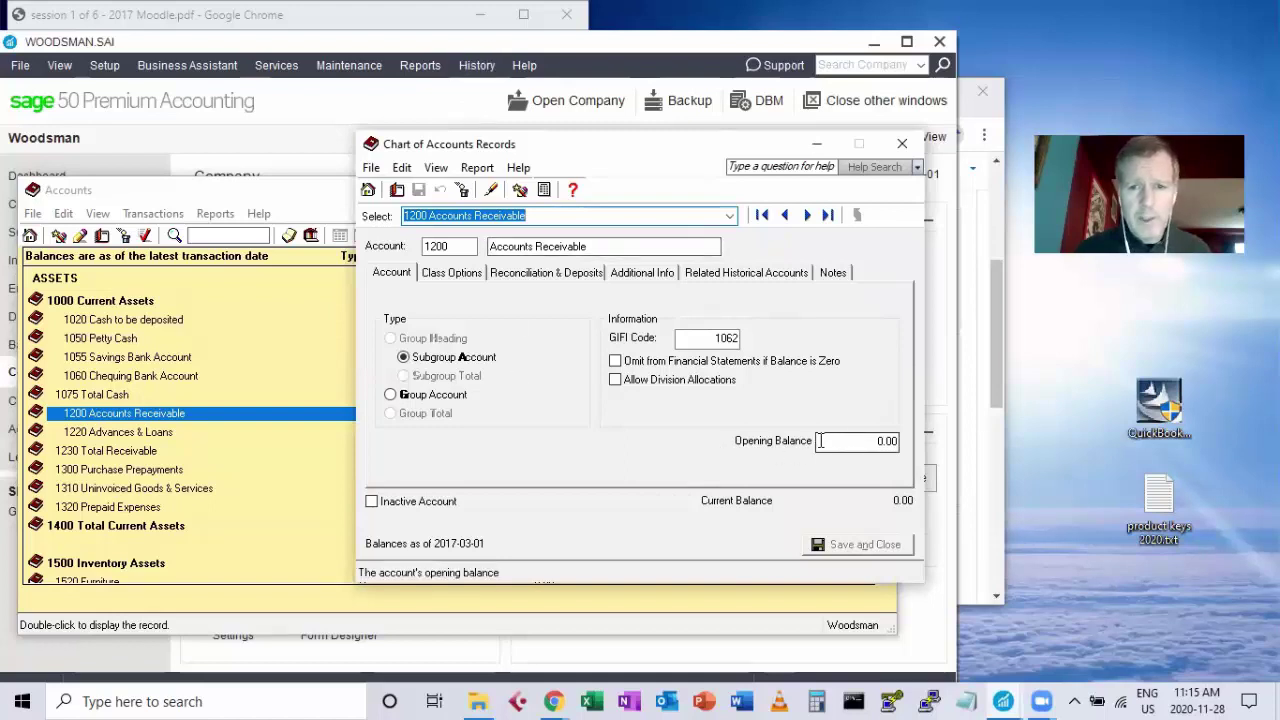
pyautogui.click(873, 443)
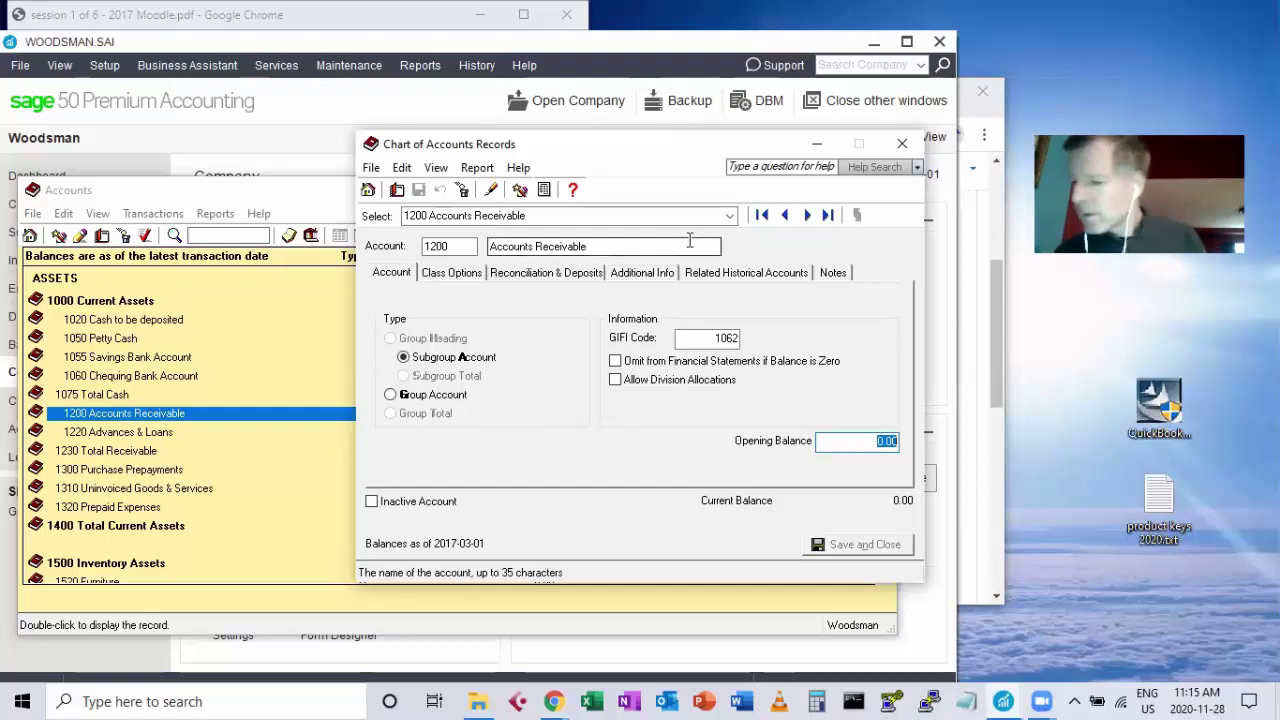
pyautogui.write('15424')
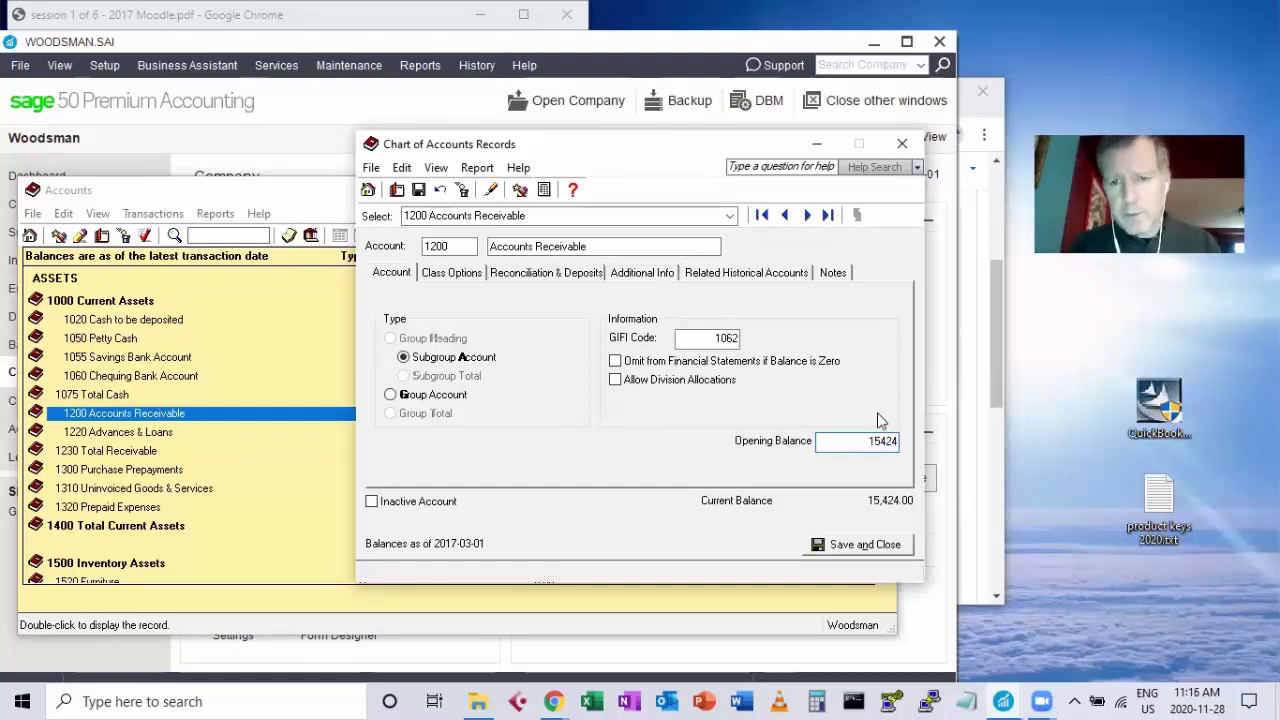
pyautogui.write('.50')
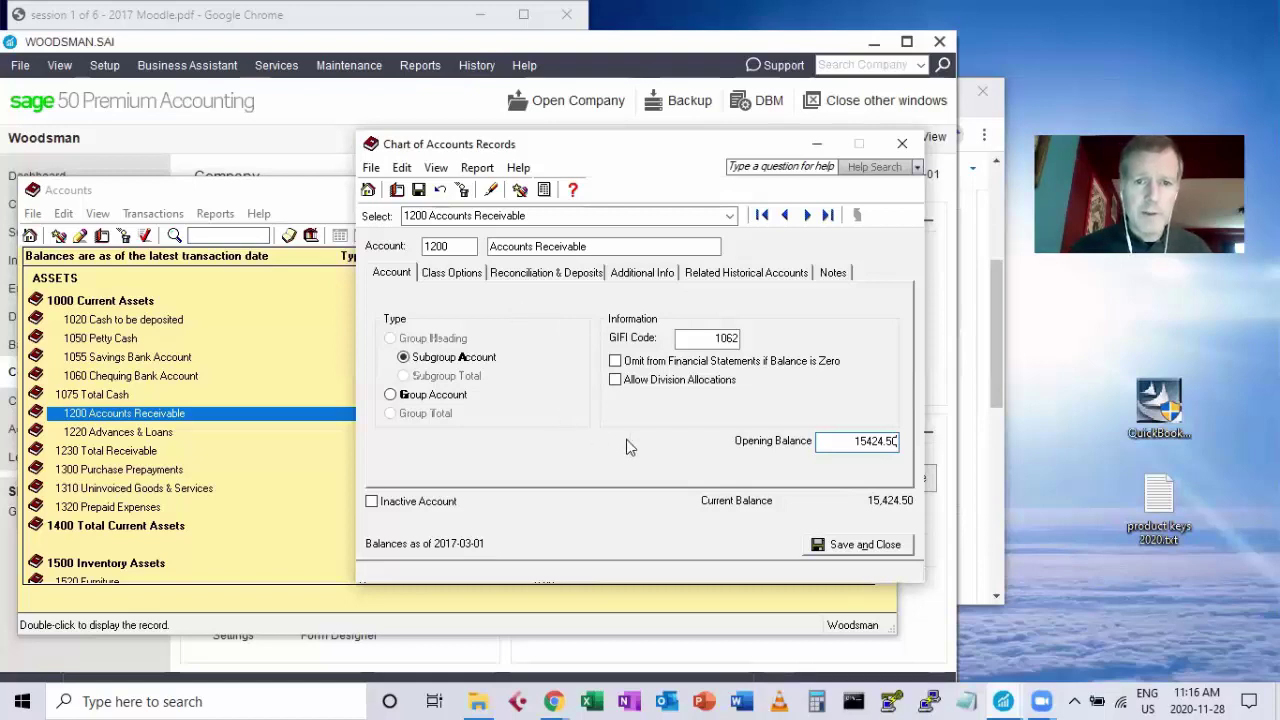
# Save the 15,424.50 receivable balance and accept the offsetting Retained Earnings - Previous Year credit.
pyautogui.click(850, 546)
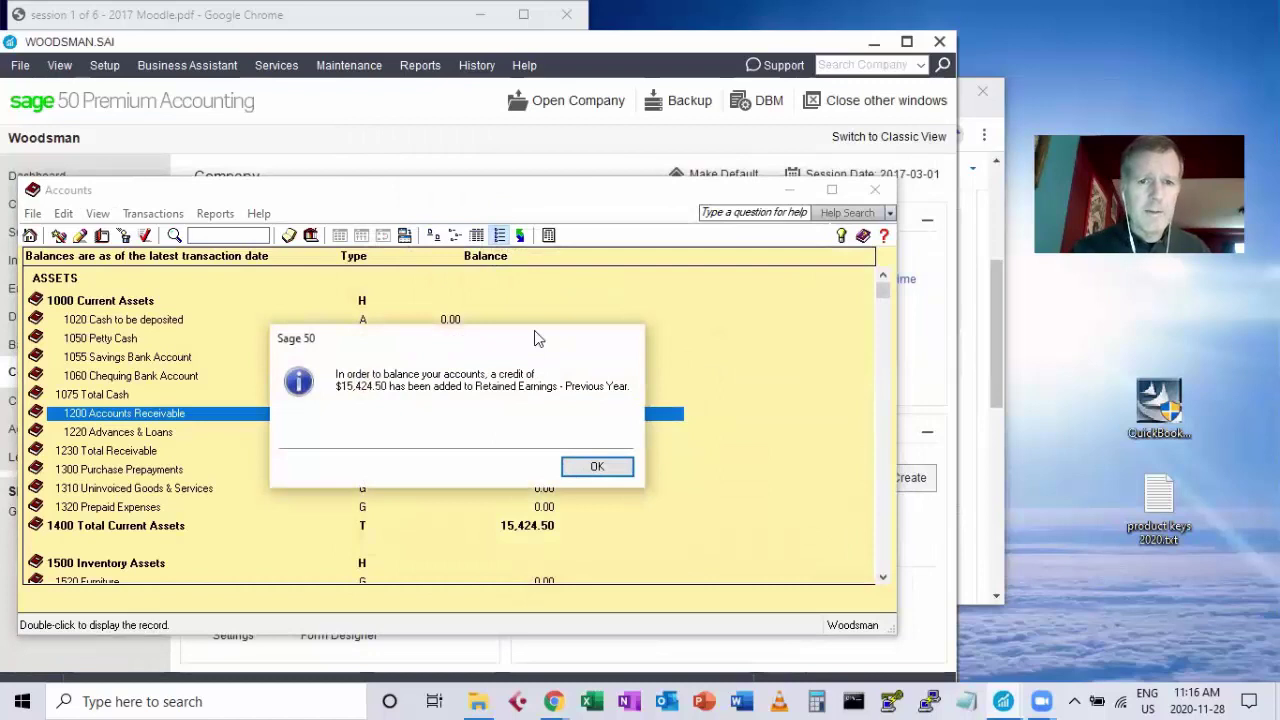
pyautogui.moveTo(535, 338); pyautogui.dragTo(585, 266)
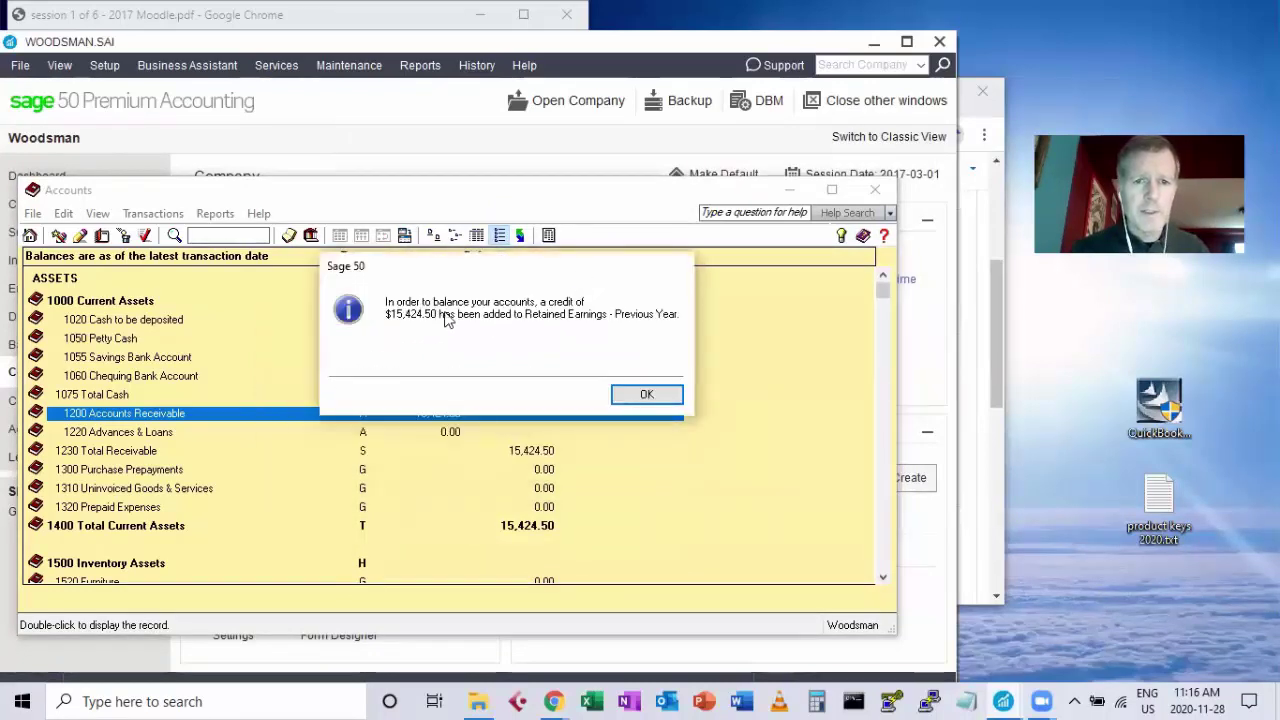
pyautogui.click(647, 395)
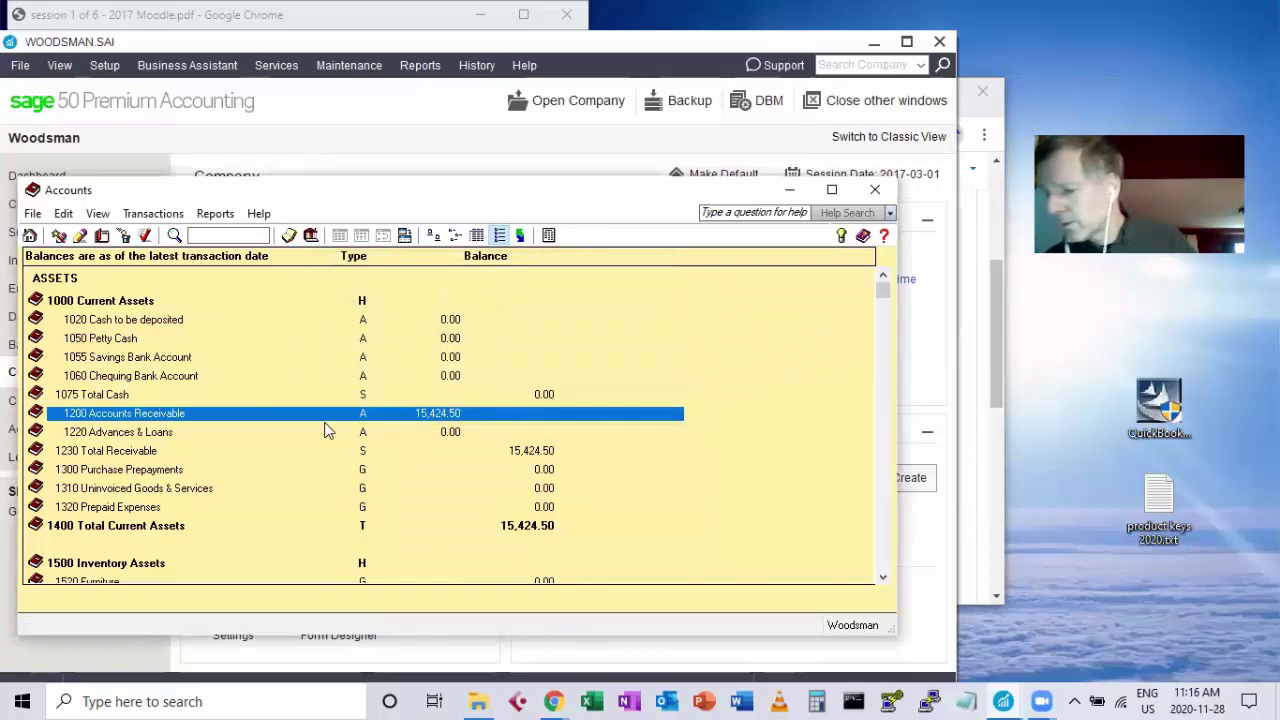
# Enter a 23,850.00 opening balance on the 1520 Furniture account record.
pyautogui.doubleClick(268, 433)
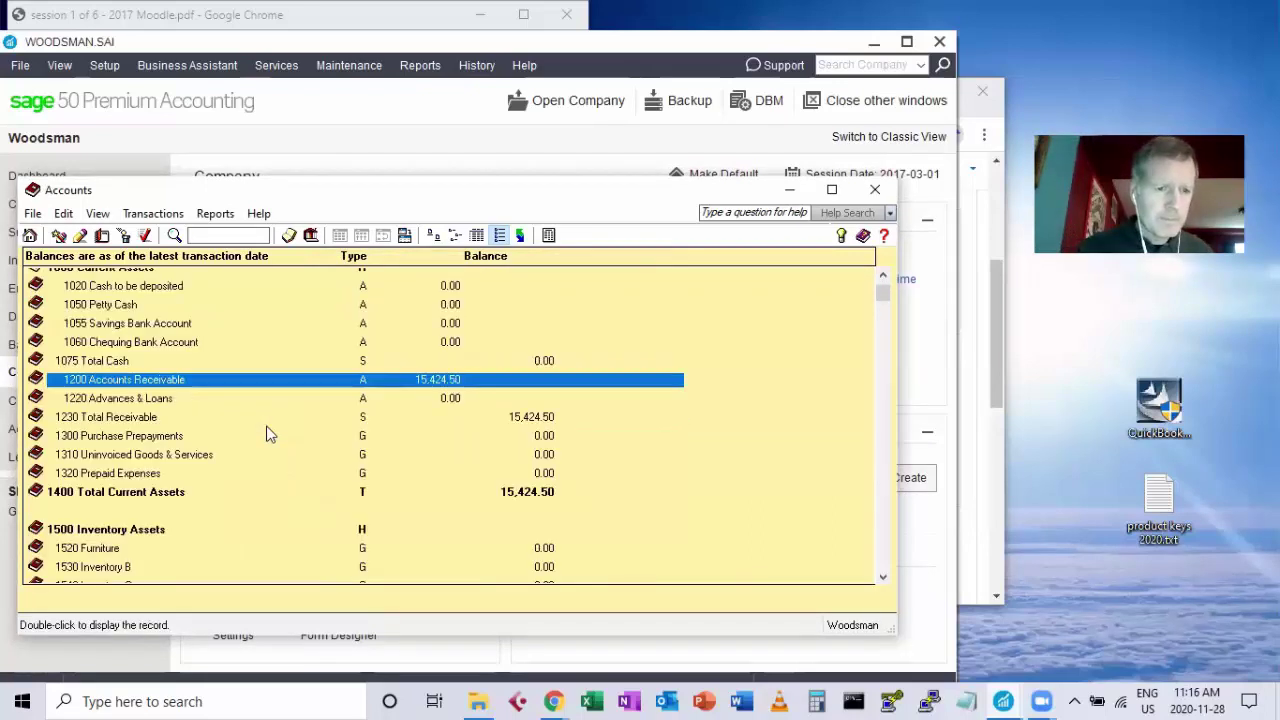
pyautogui.click(103, 542)
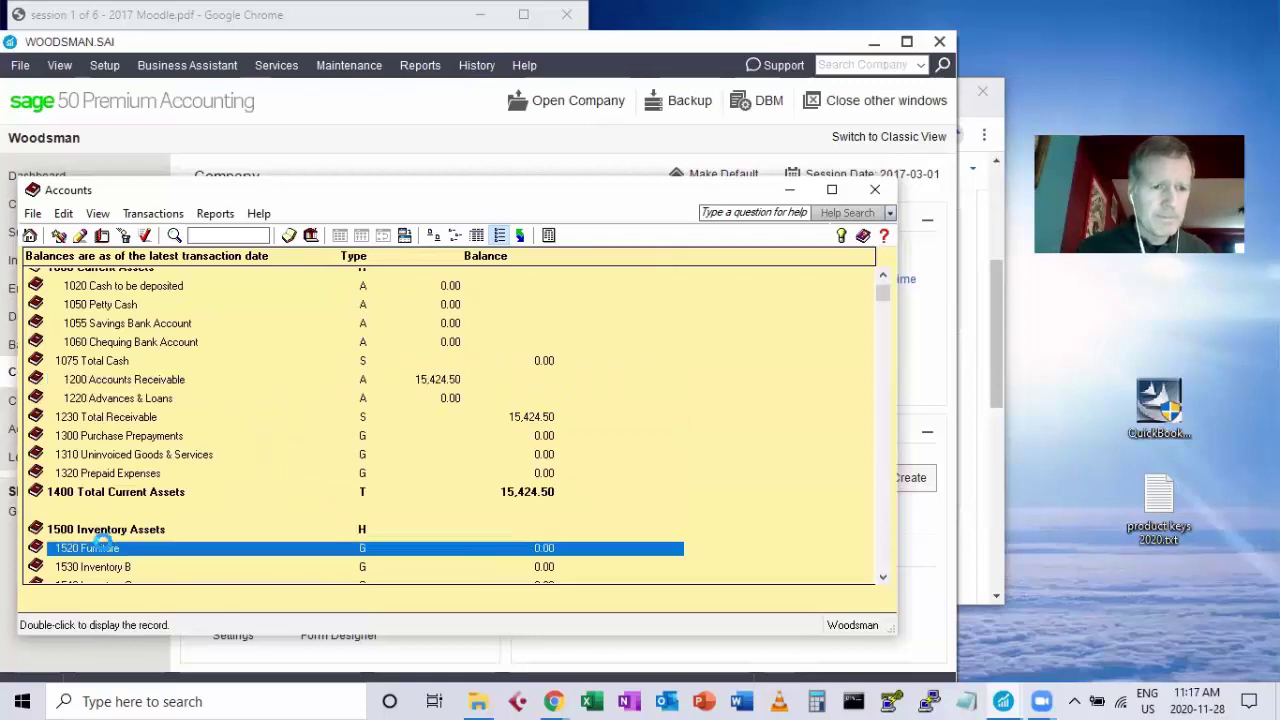
pyautogui.doubleClick(103, 542)
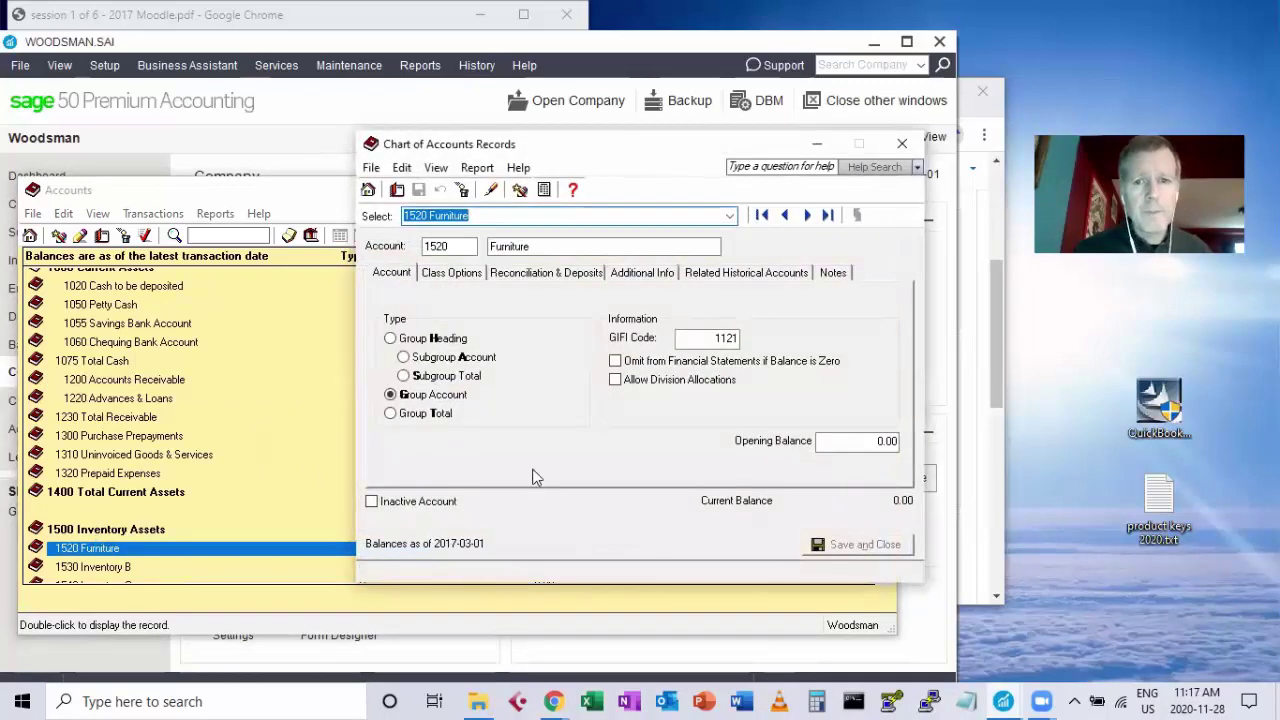
pyautogui.click(840, 441)
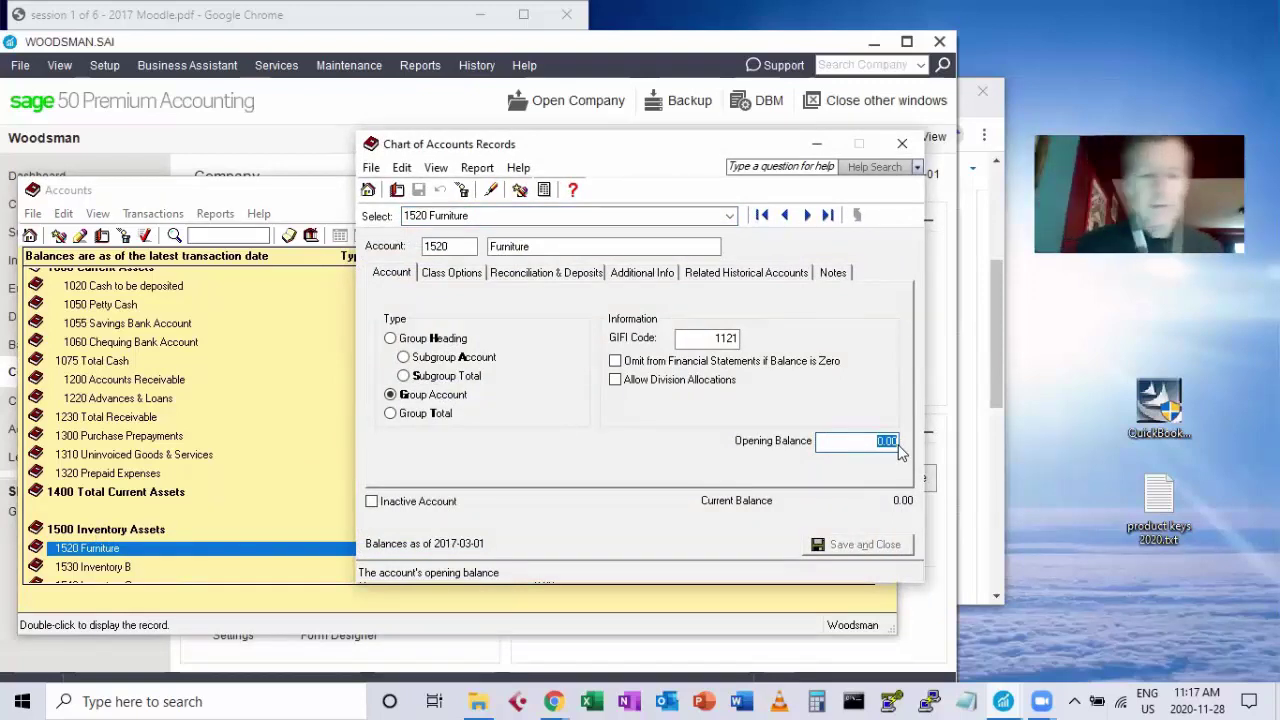
pyautogui.write('23850')
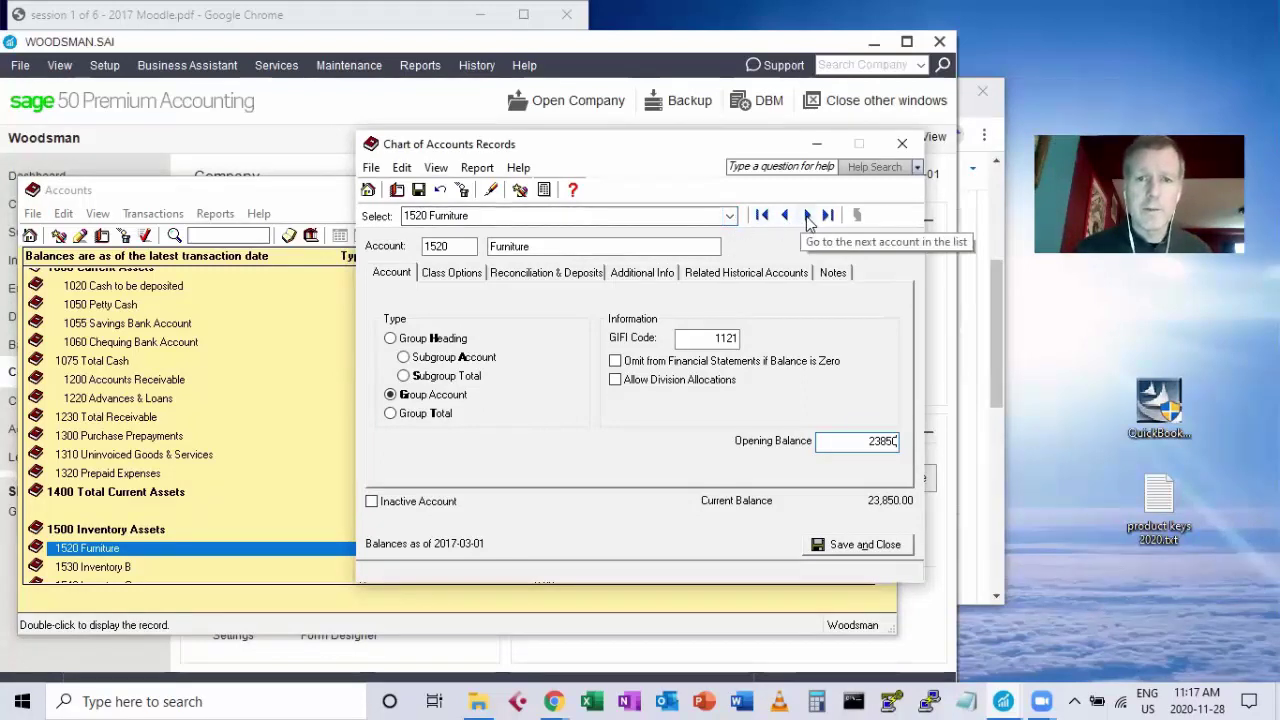
# Save the Furniture change, set records to always save without asking, and move to 1530.
pyautogui.click(808, 220)
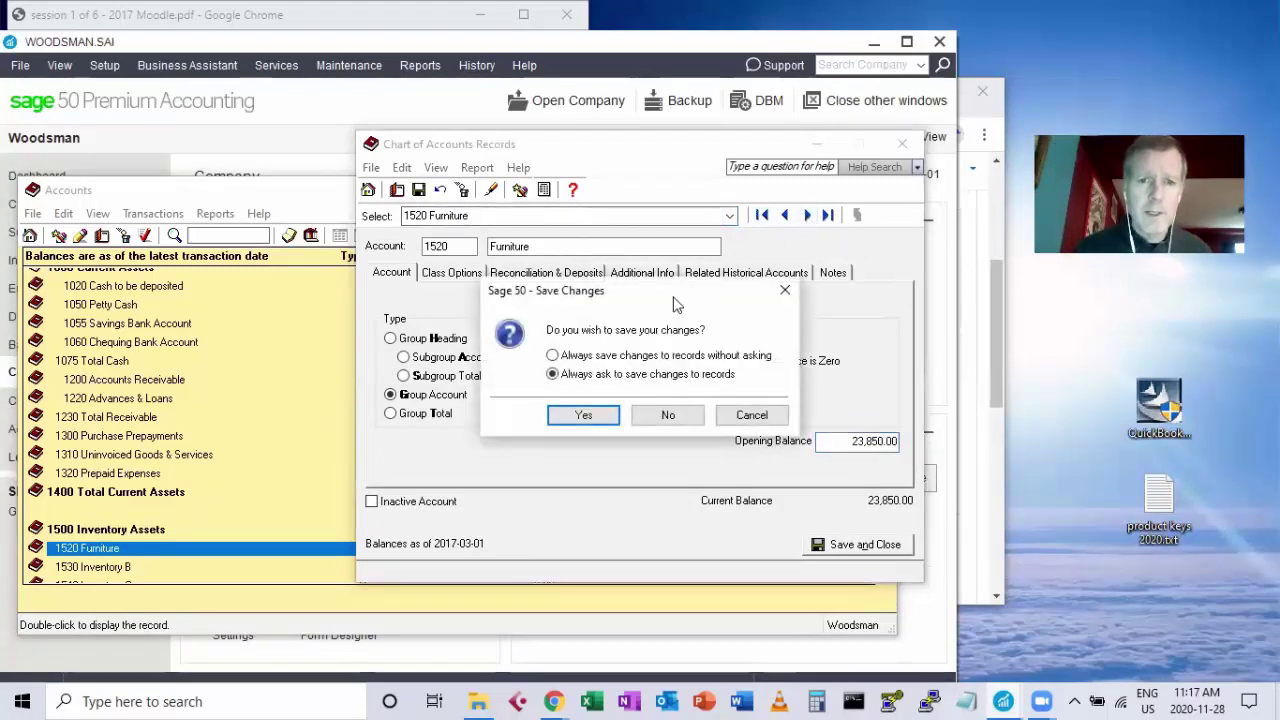
pyautogui.moveTo(668, 296); pyautogui.dragTo(641, 259)
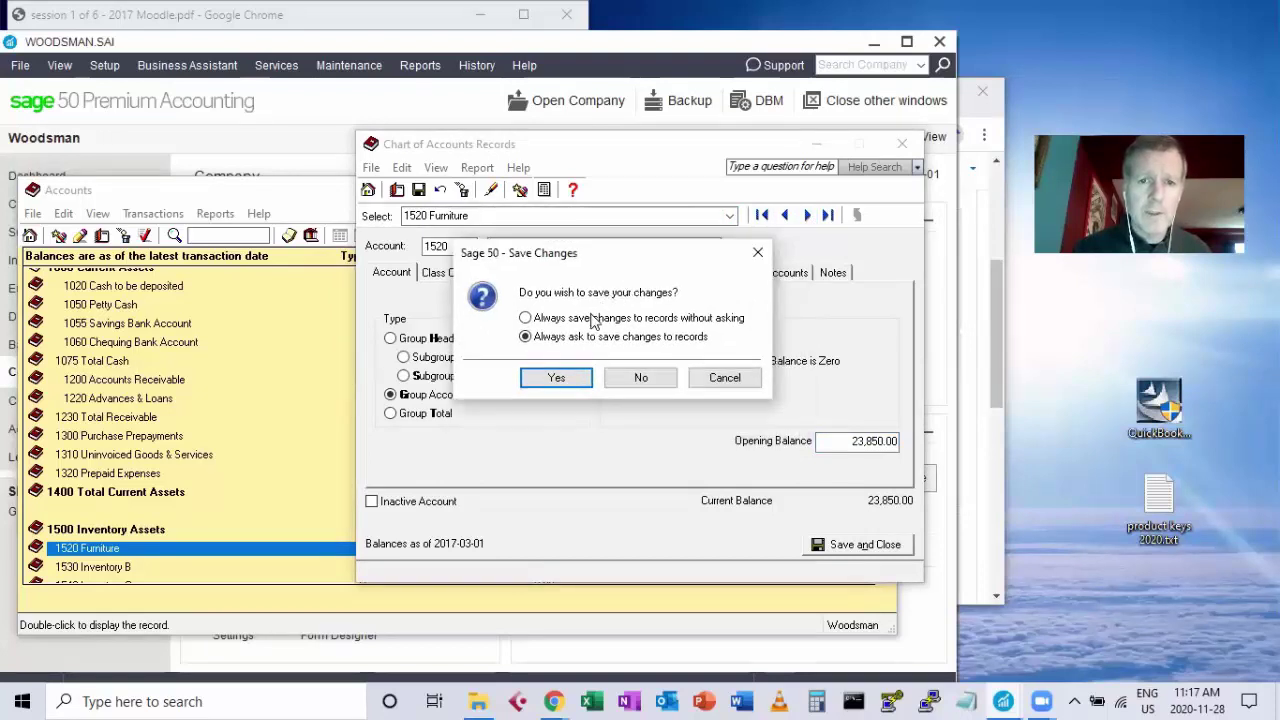
pyautogui.click(590, 318)
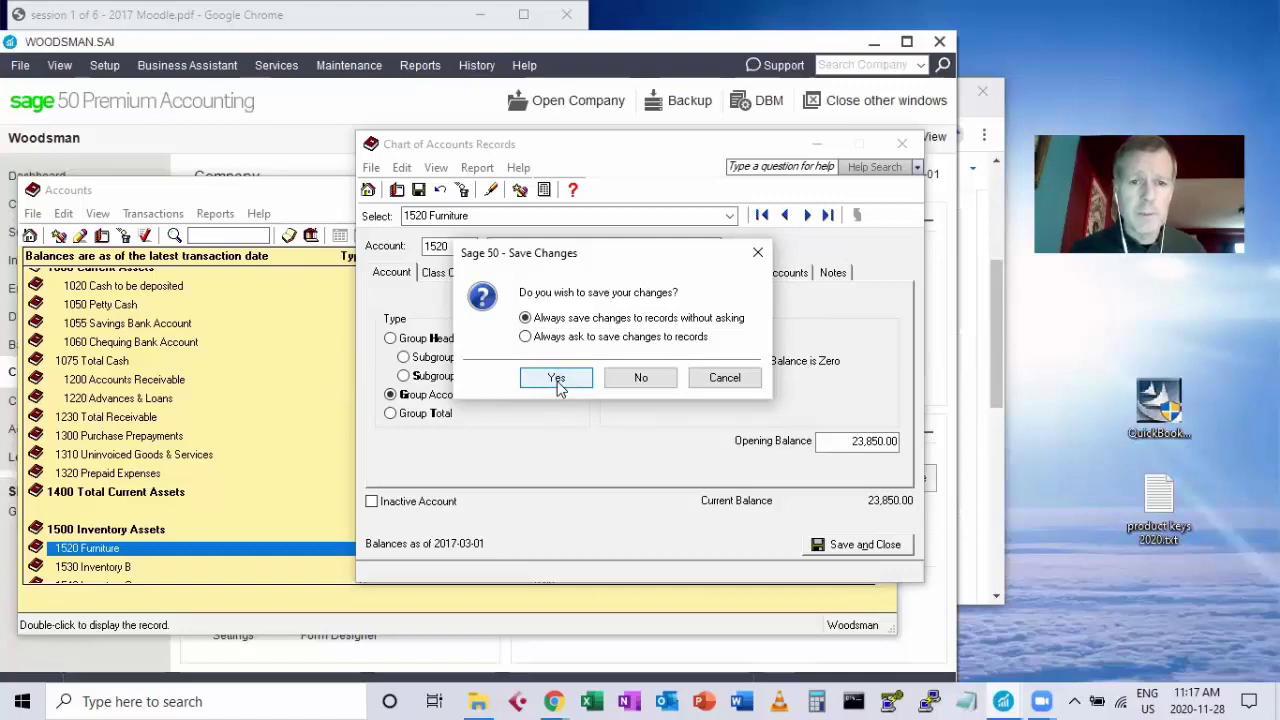
pyautogui.click(557, 381)
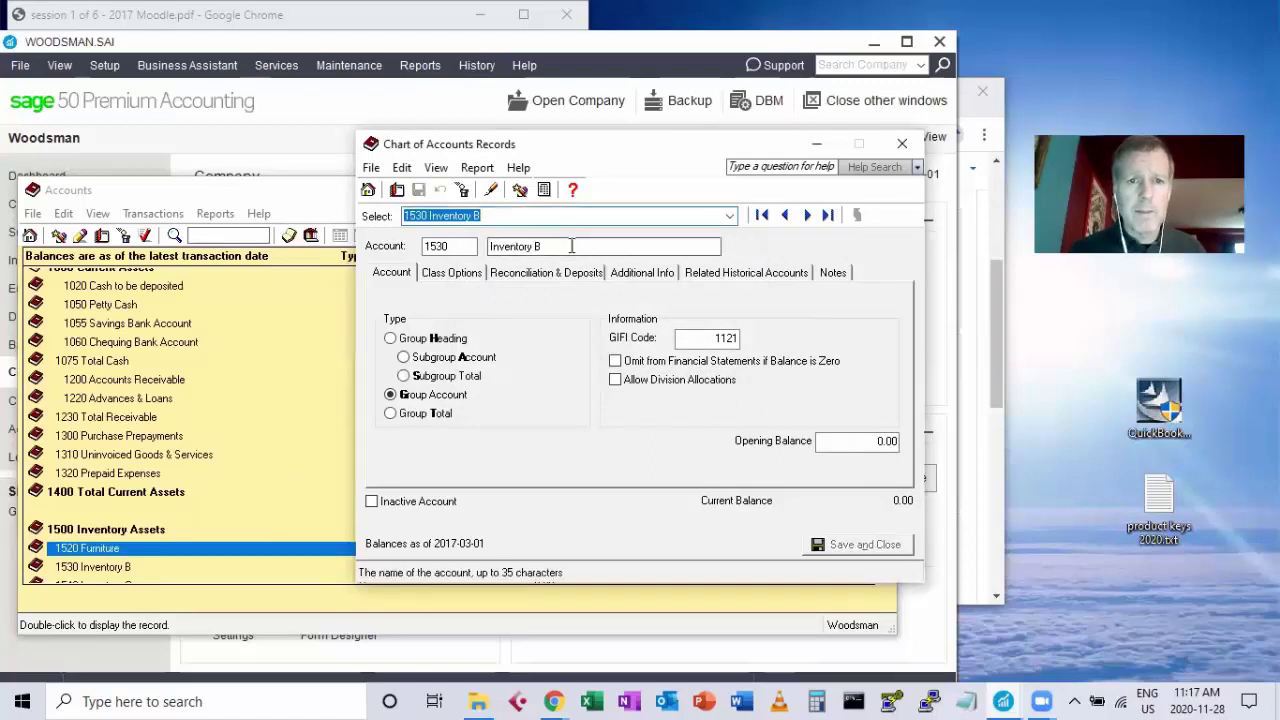
# Rename account 1530 Inventory B to Appliance with a 21,000.00 opening balance, then close the record.
pyautogui.moveTo(568, 246); pyautogui.dragTo(487, 236)
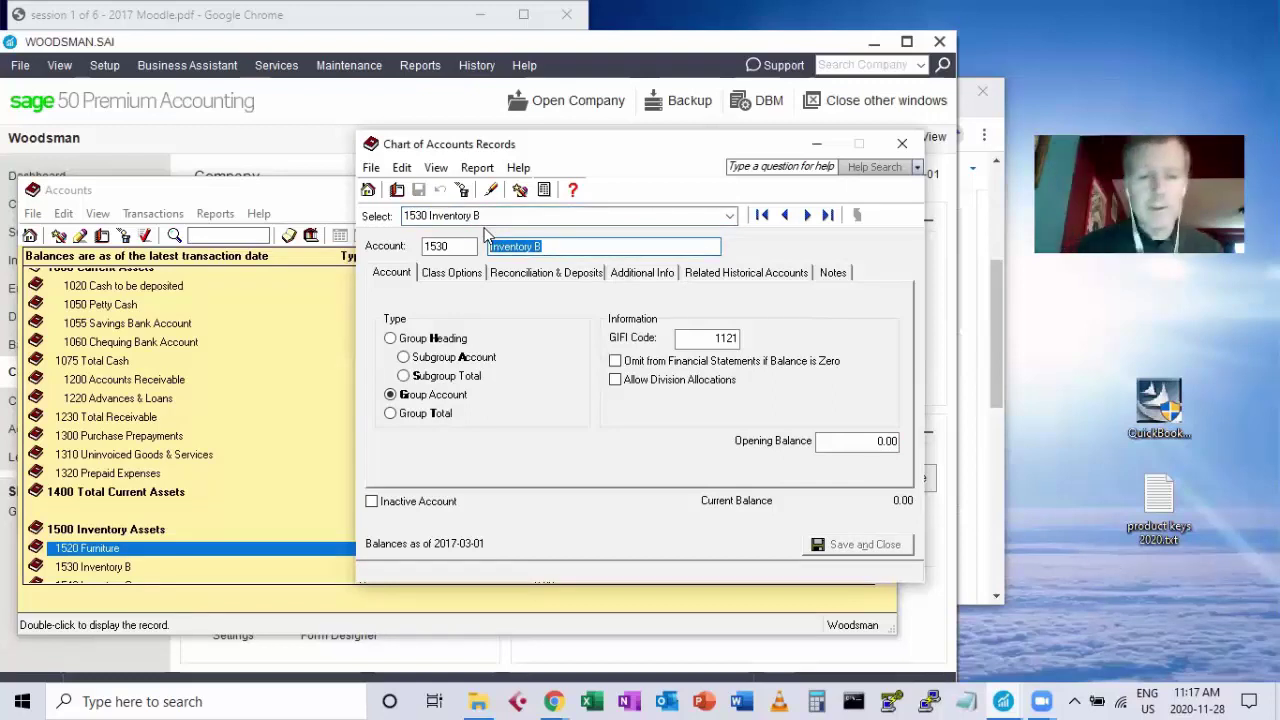
pyautogui.write('Applianc')
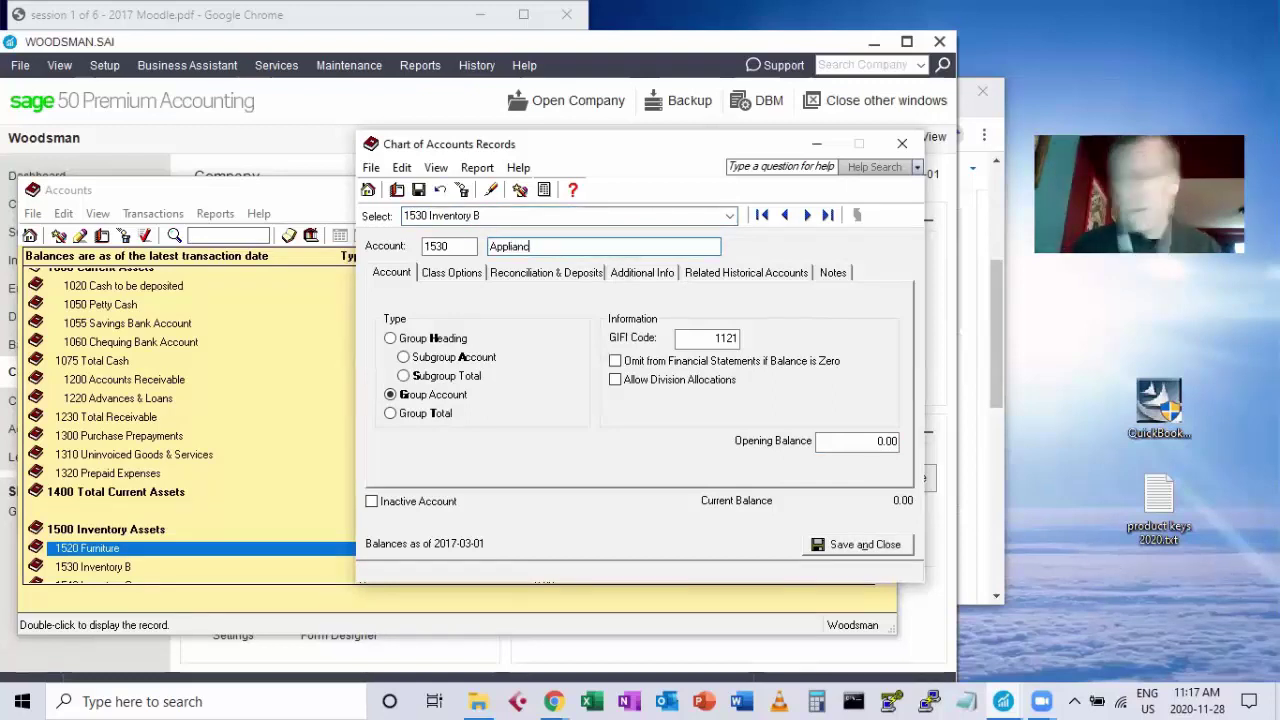
pyautogui.write('e')
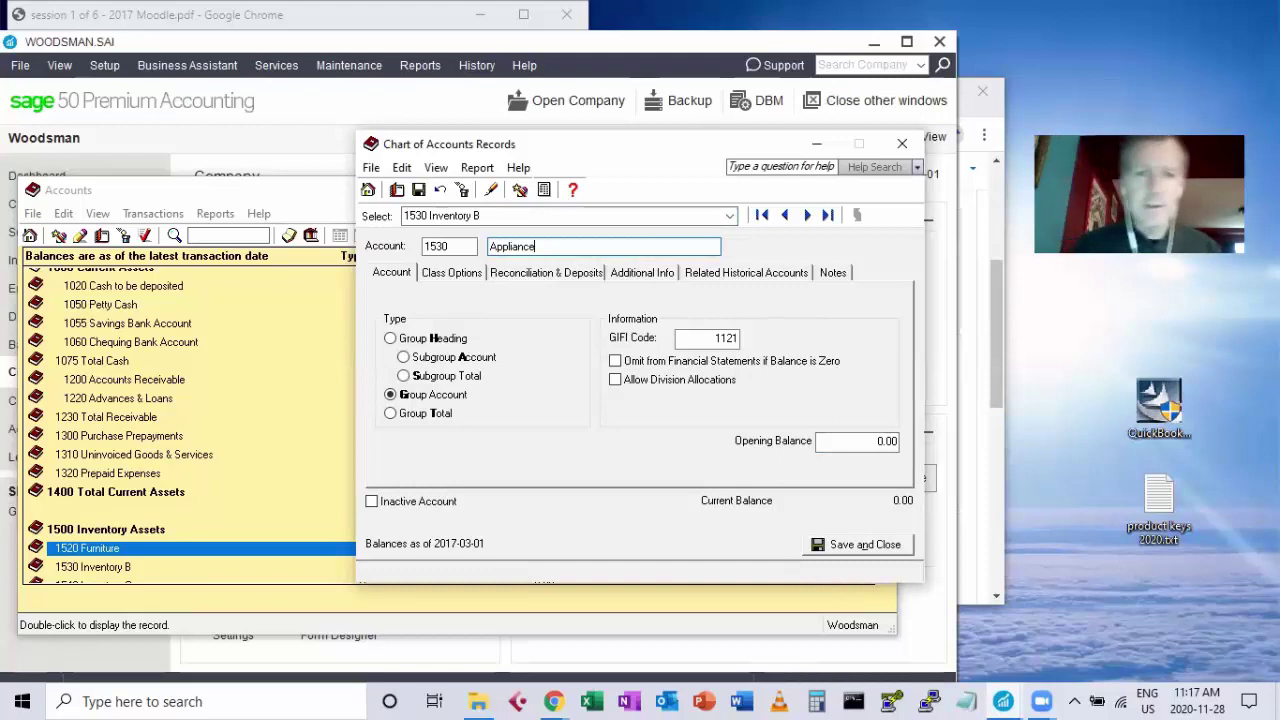
pyautogui.click(850, 440)
pyautogui.moveTo(876, 441); pyautogui.dragTo(905, 452)
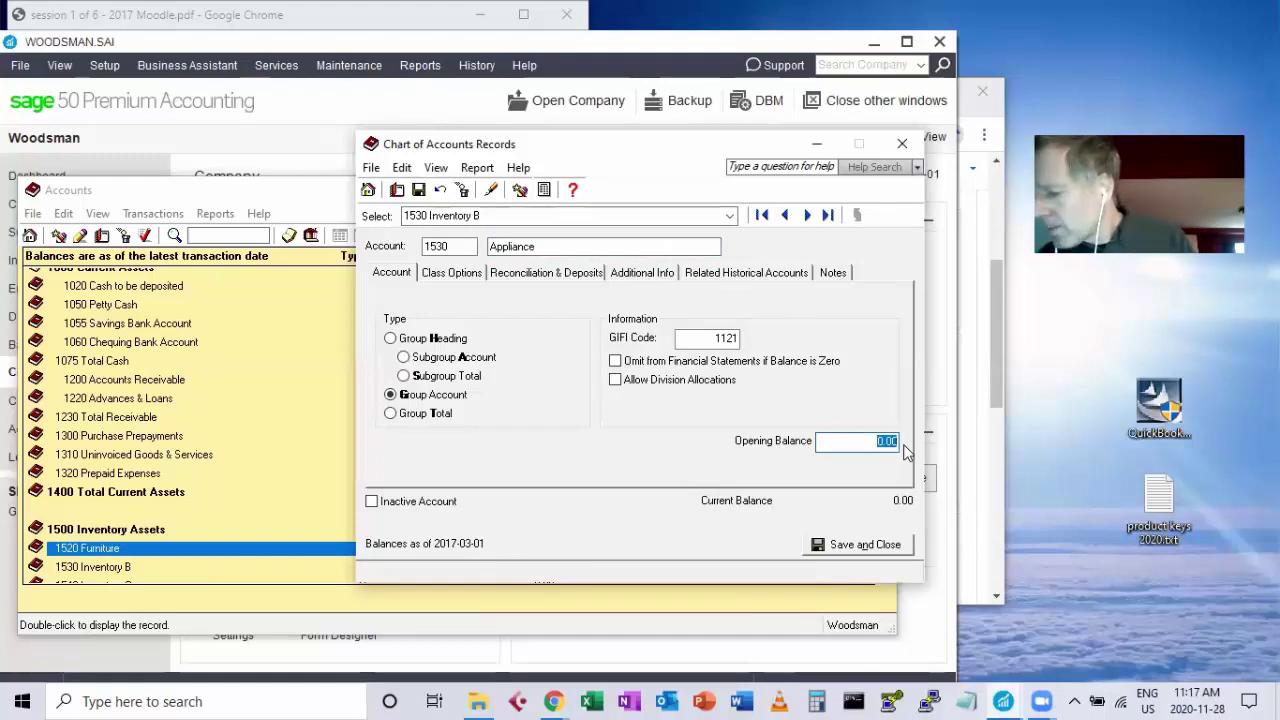
pyautogui.write('21000')
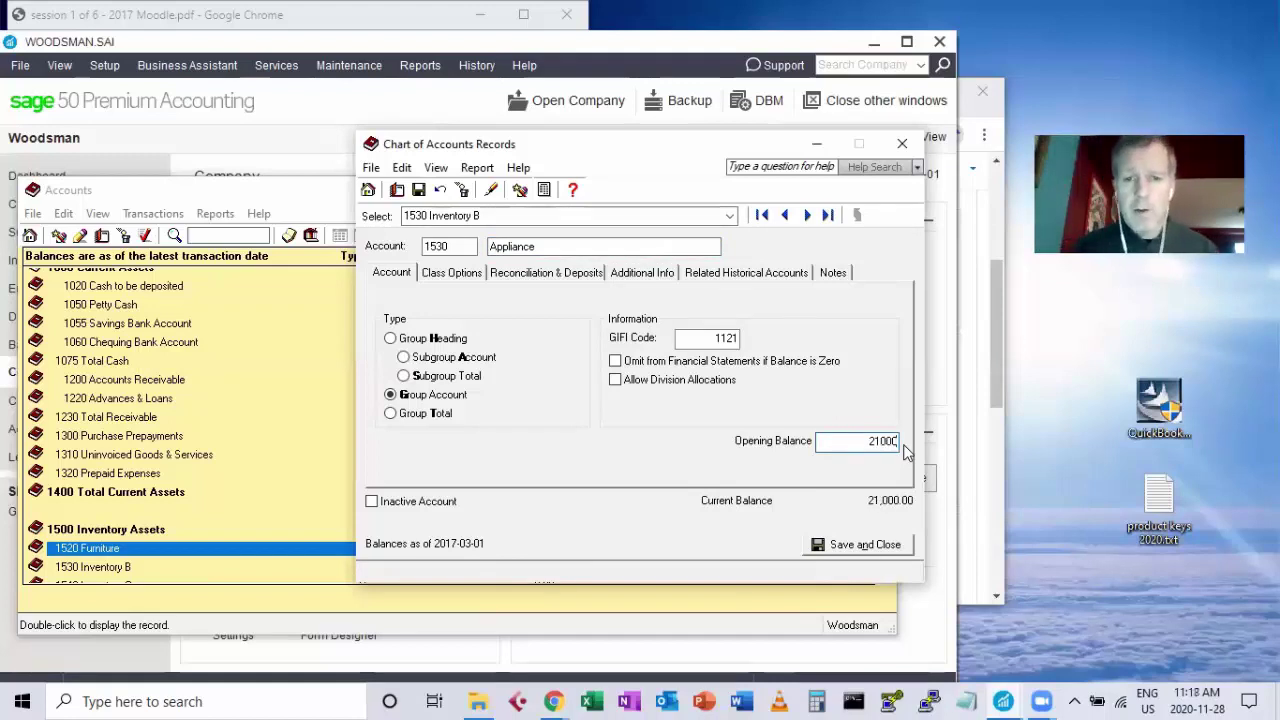
pyautogui.click(905, 142)
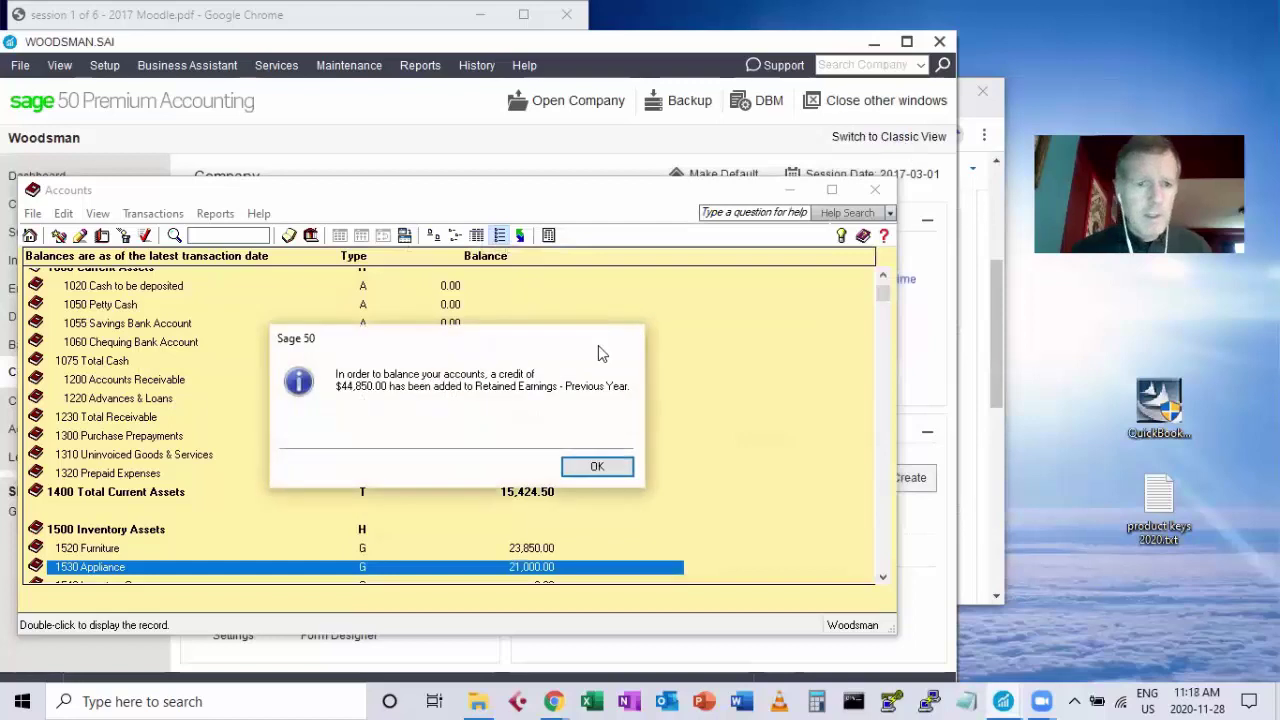
pyautogui.click(597, 469)
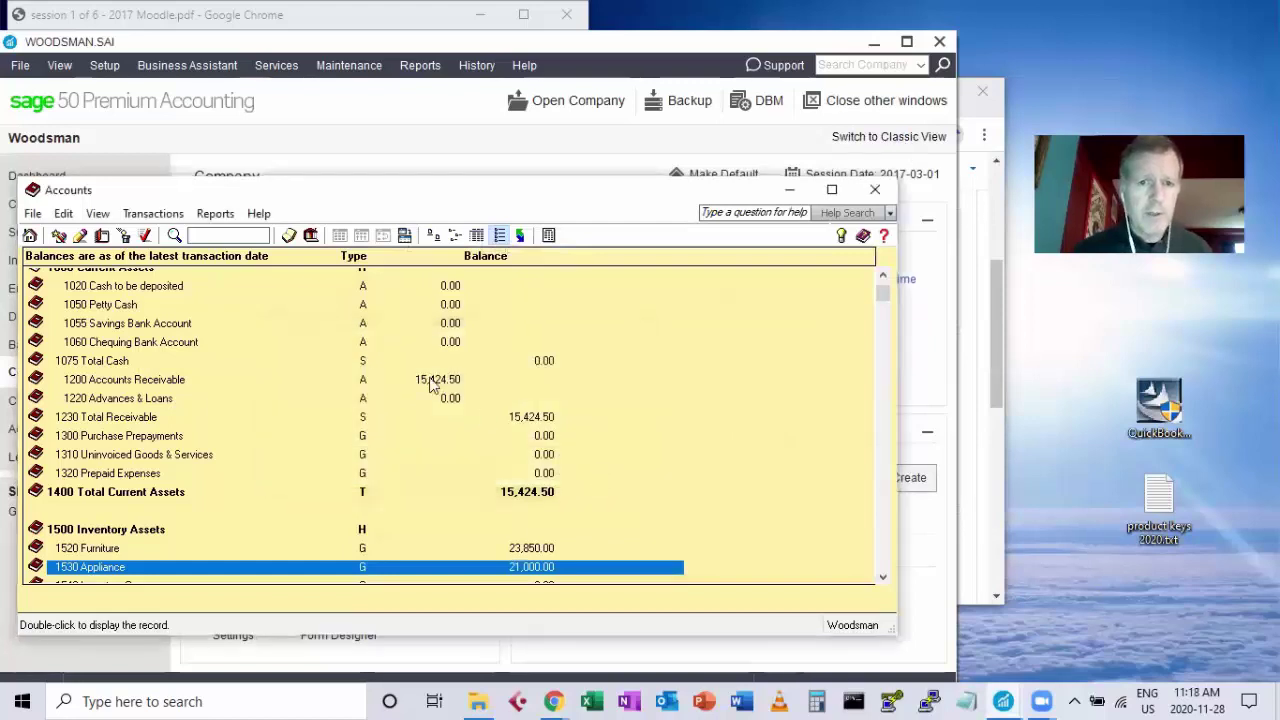
pyautogui.click(882, 280)
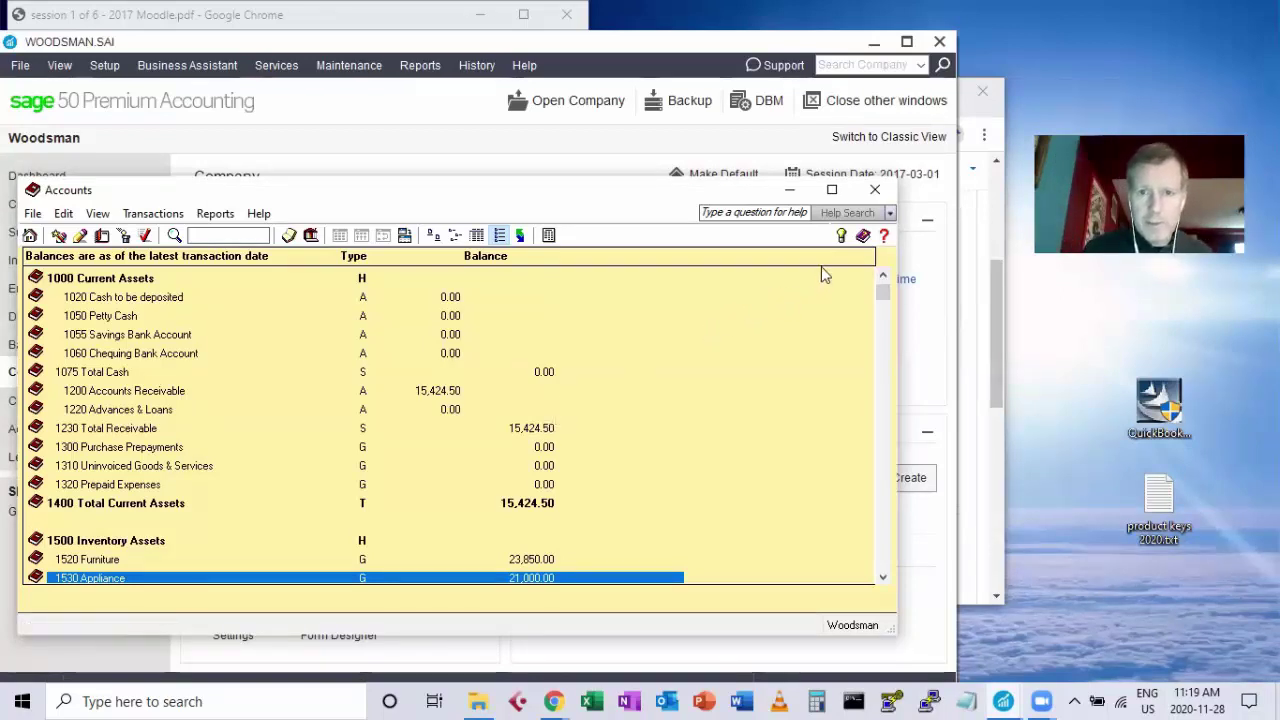
# Close Accounts and run History > Finish Entering History, reviewing the 1200 Accounts Receivable mismatch report.
pyautogui.click(877, 190)
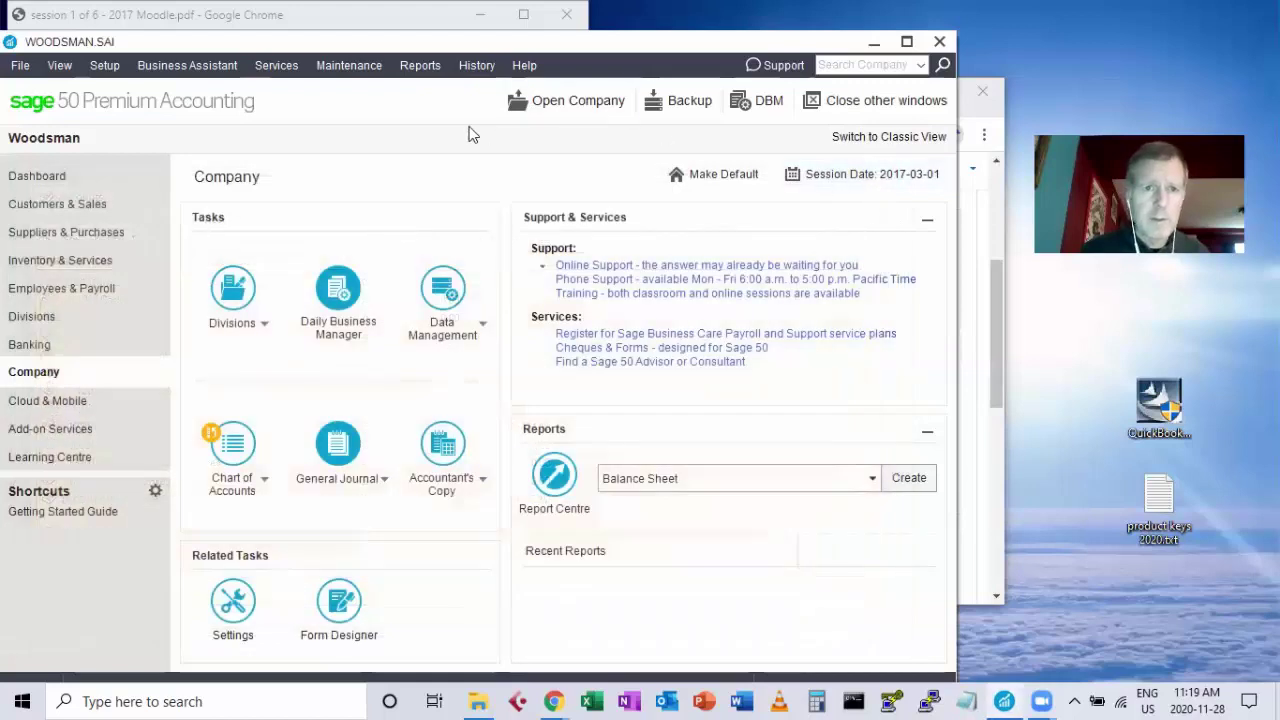
pyautogui.click(477, 65)
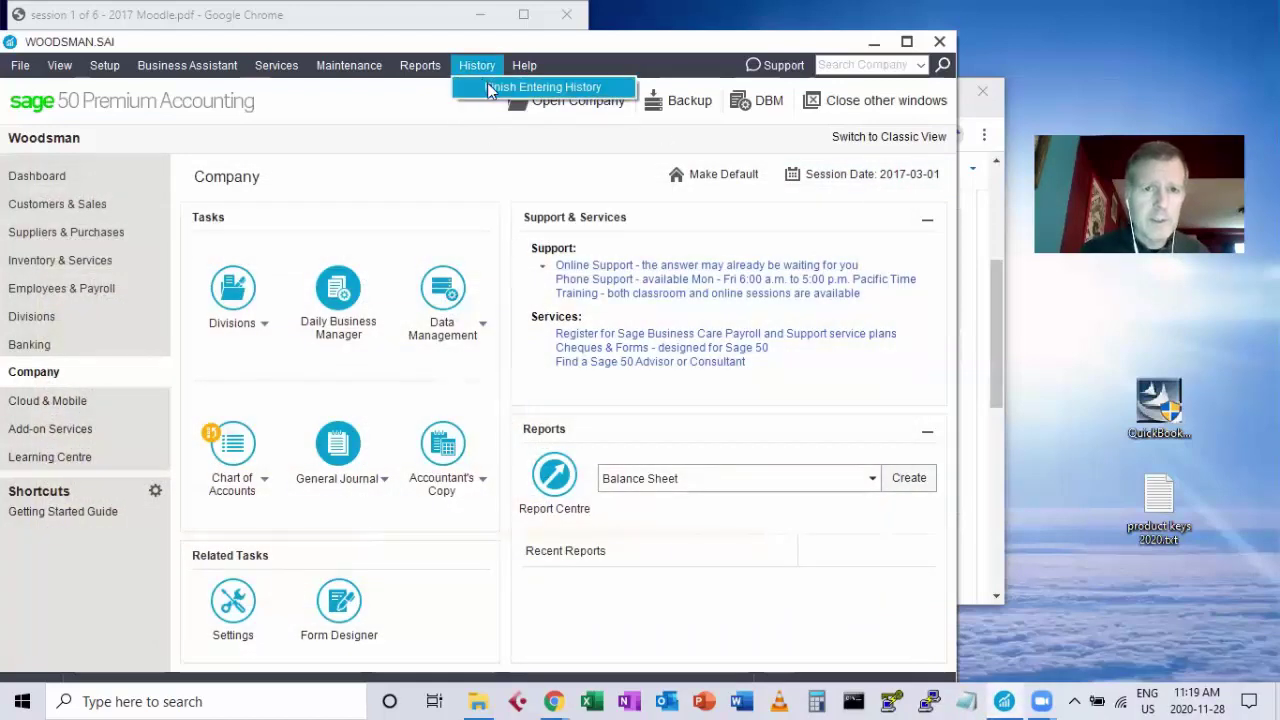
pyautogui.click(490, 88)
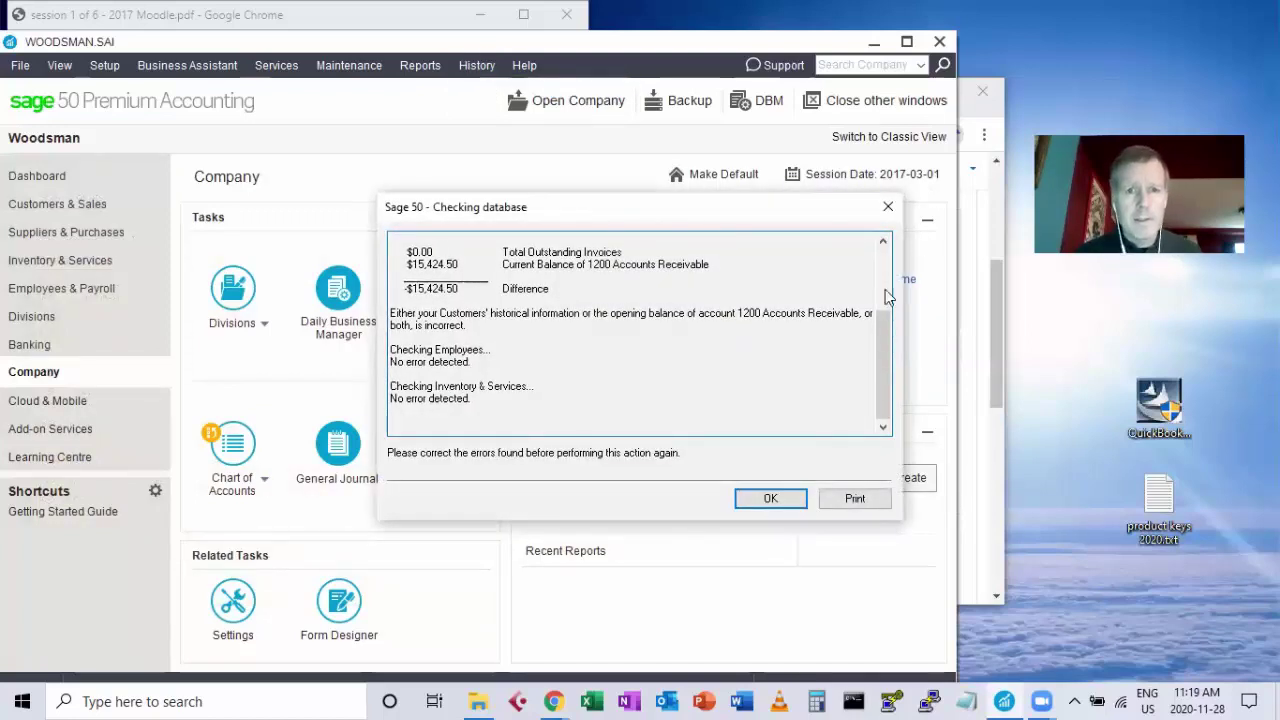
pyautogui.scroll(2, 883, 323)
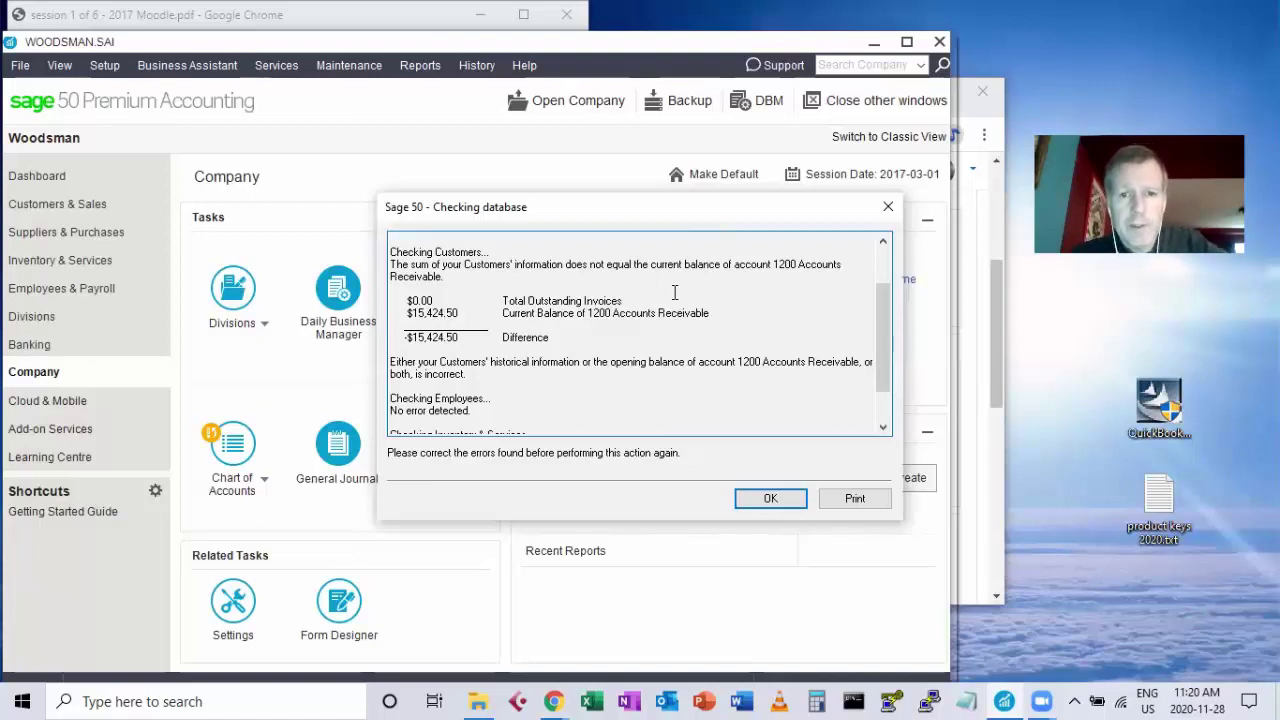
pyautogui.click(769, 499)
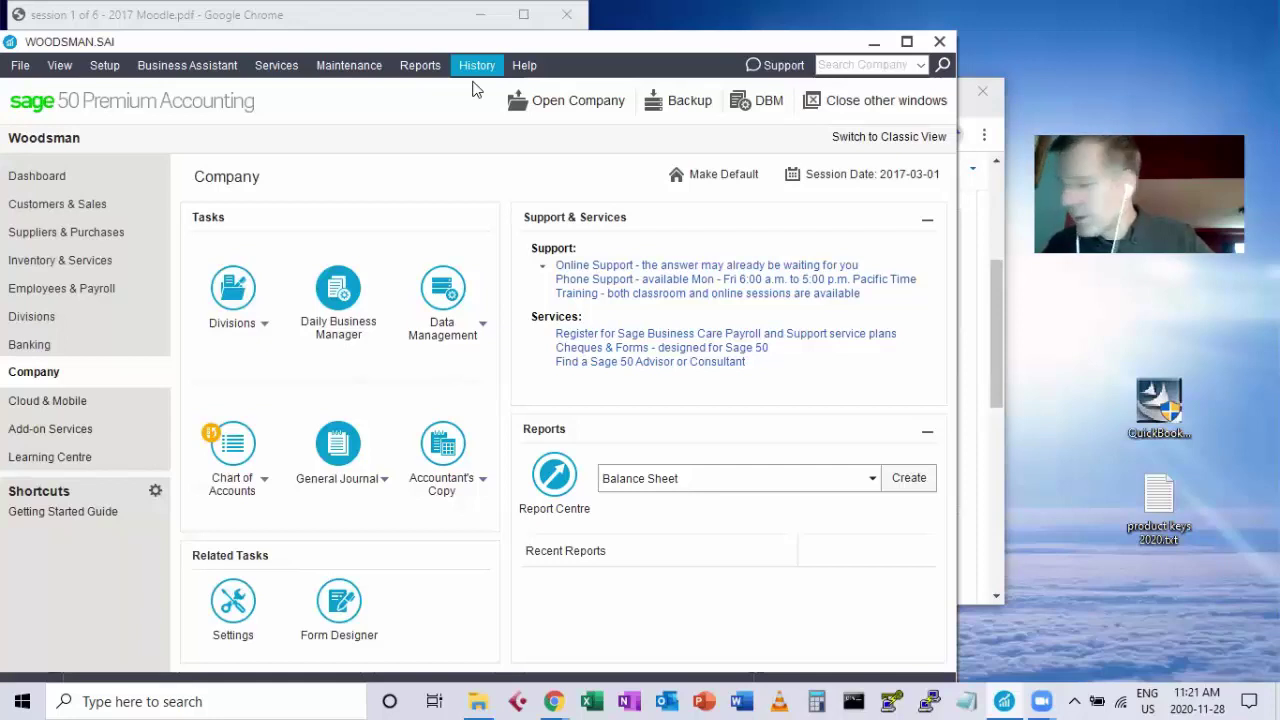
# Bring the session 1 PDF forward in Chrome and scroll to the Customers and Sales History table.
pyautogui.click(212, 10)
pyautogui.scroll(-1, 430, 235)
pyautogui.scroll(-3, 433, 243)
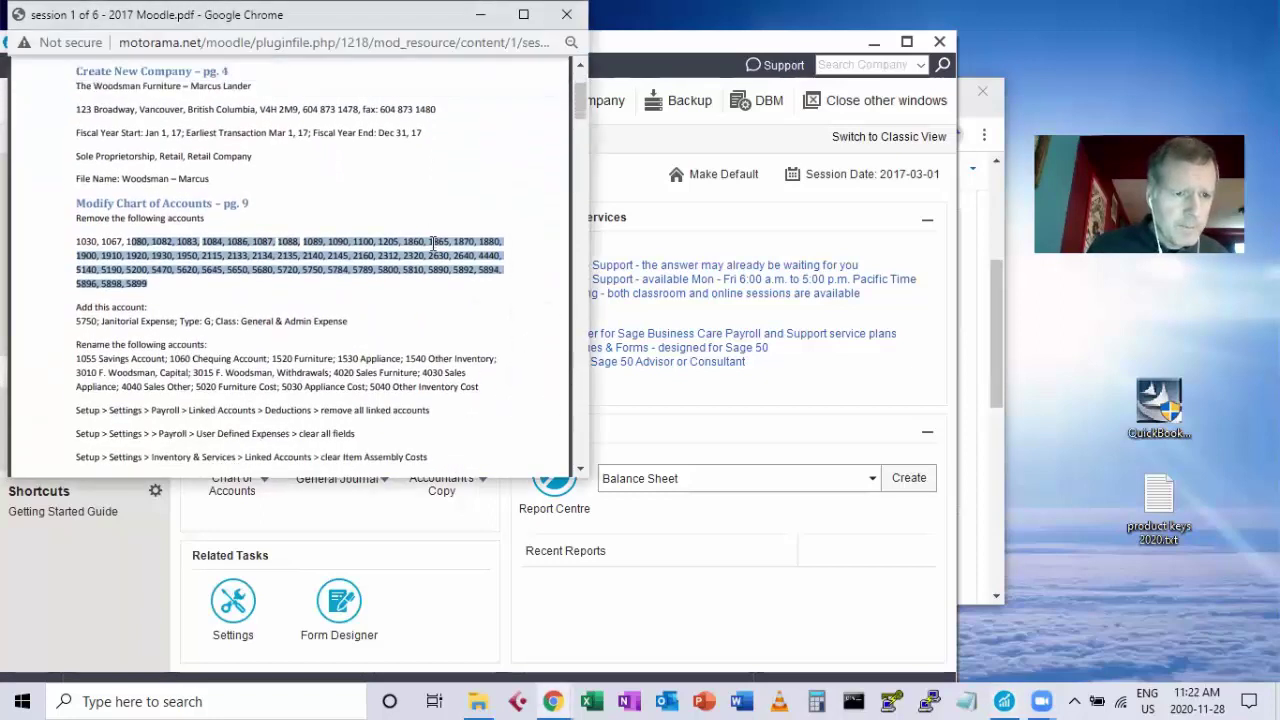
pyautogui.scroll(-5, 433, 243)
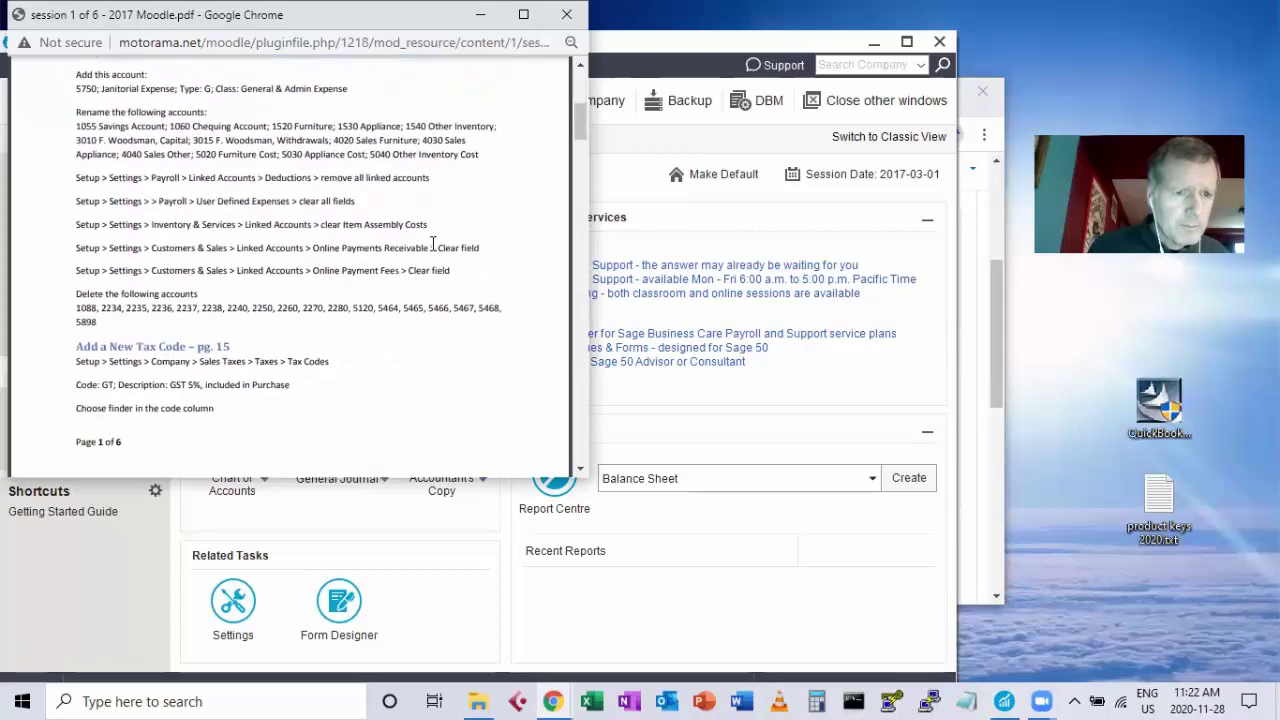
pyautogui.scroll(-7, 433, 243)
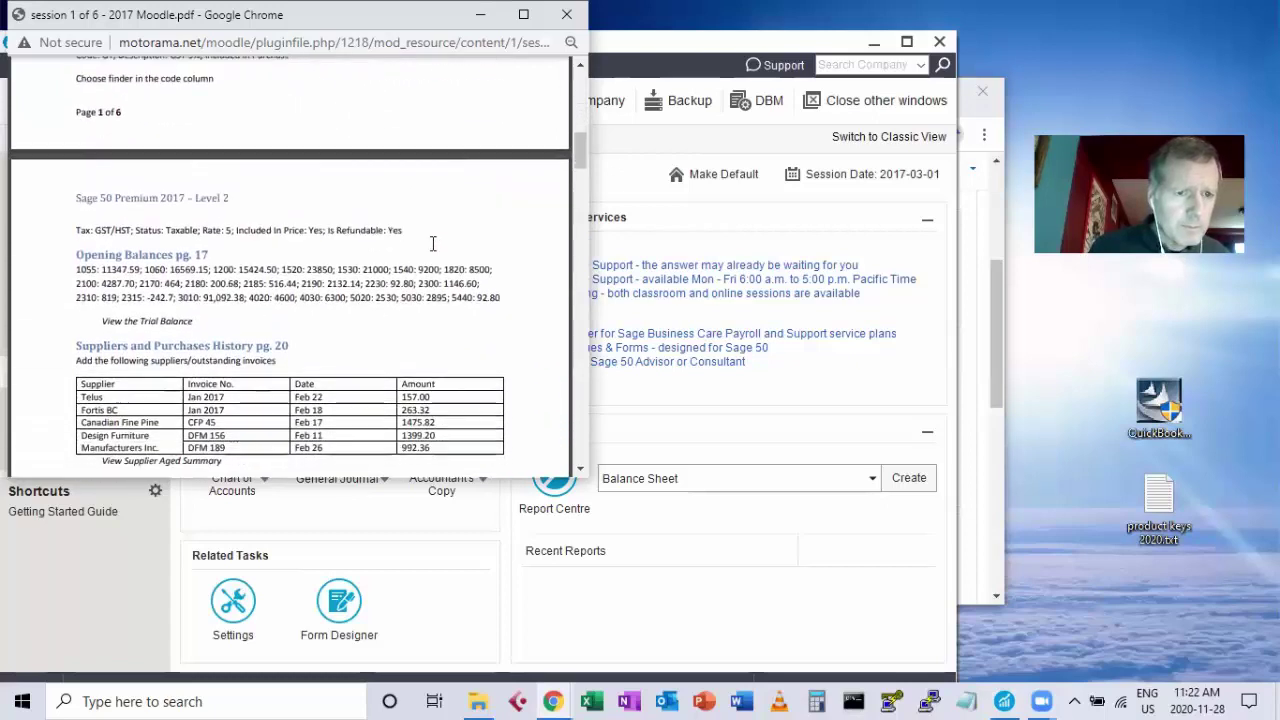
pyautogui.scroll(-2, 433, 243)
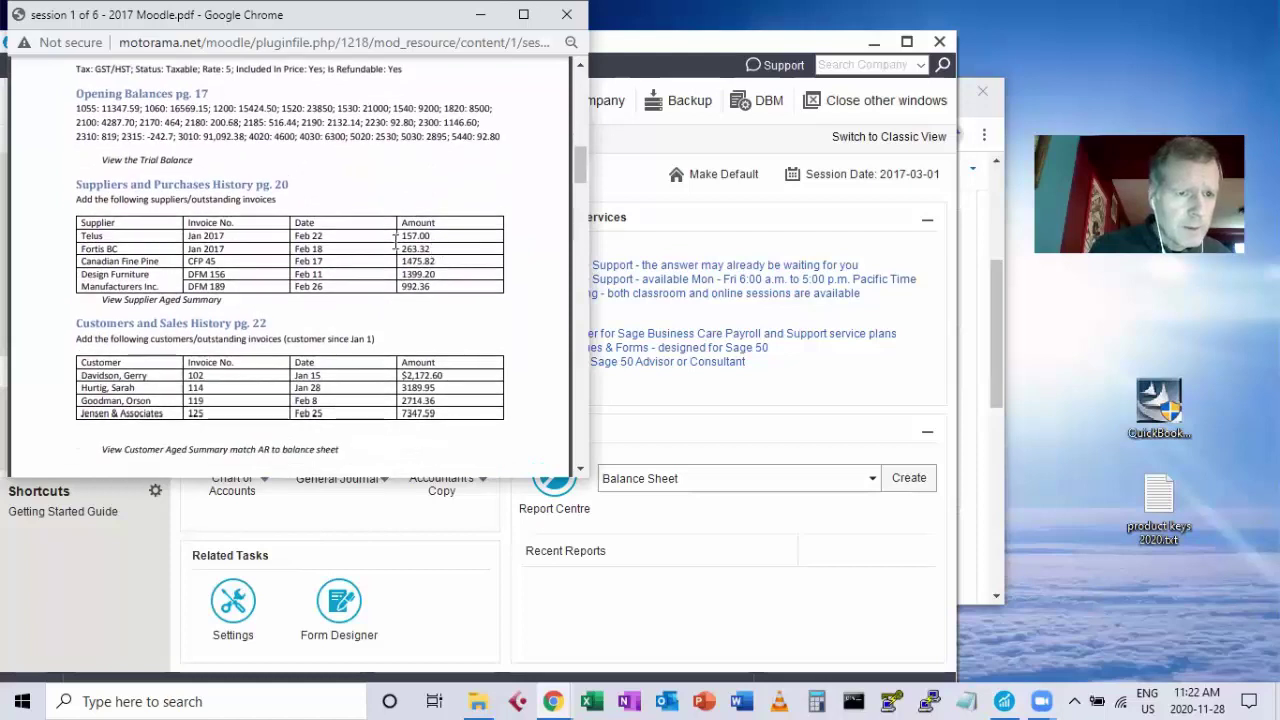
pyautogui.scroll(-2, 393, 250)
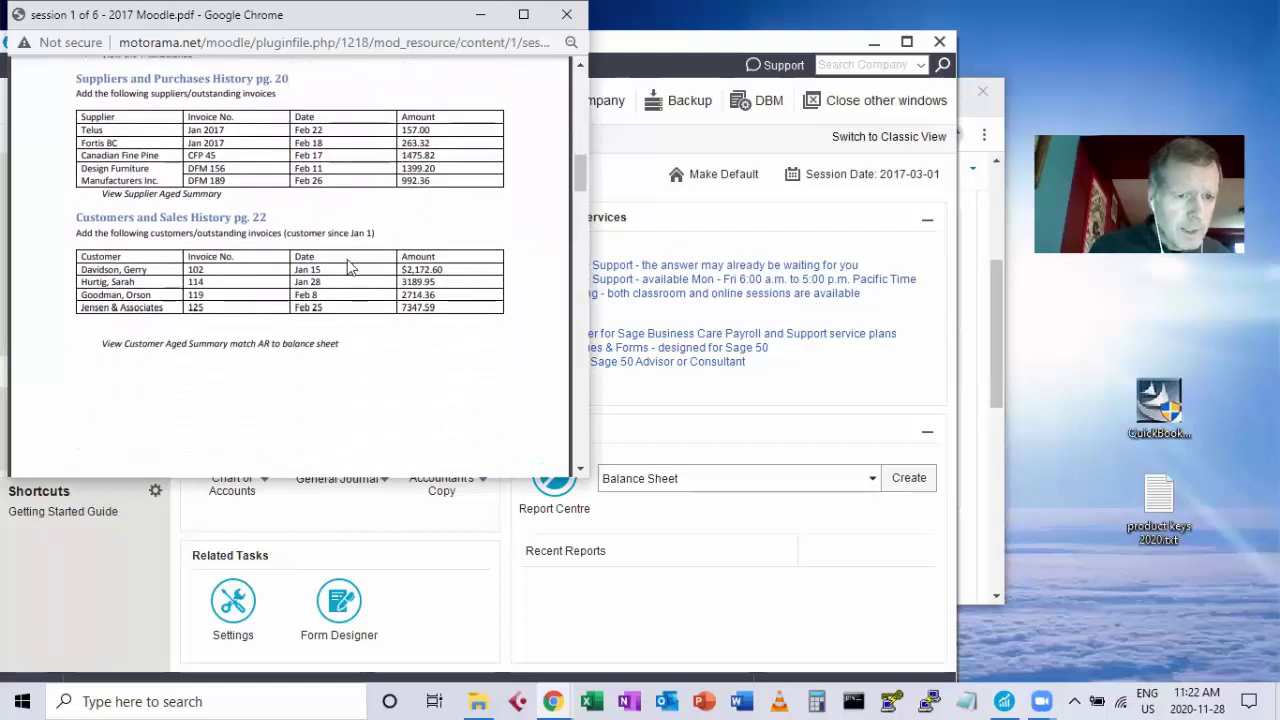
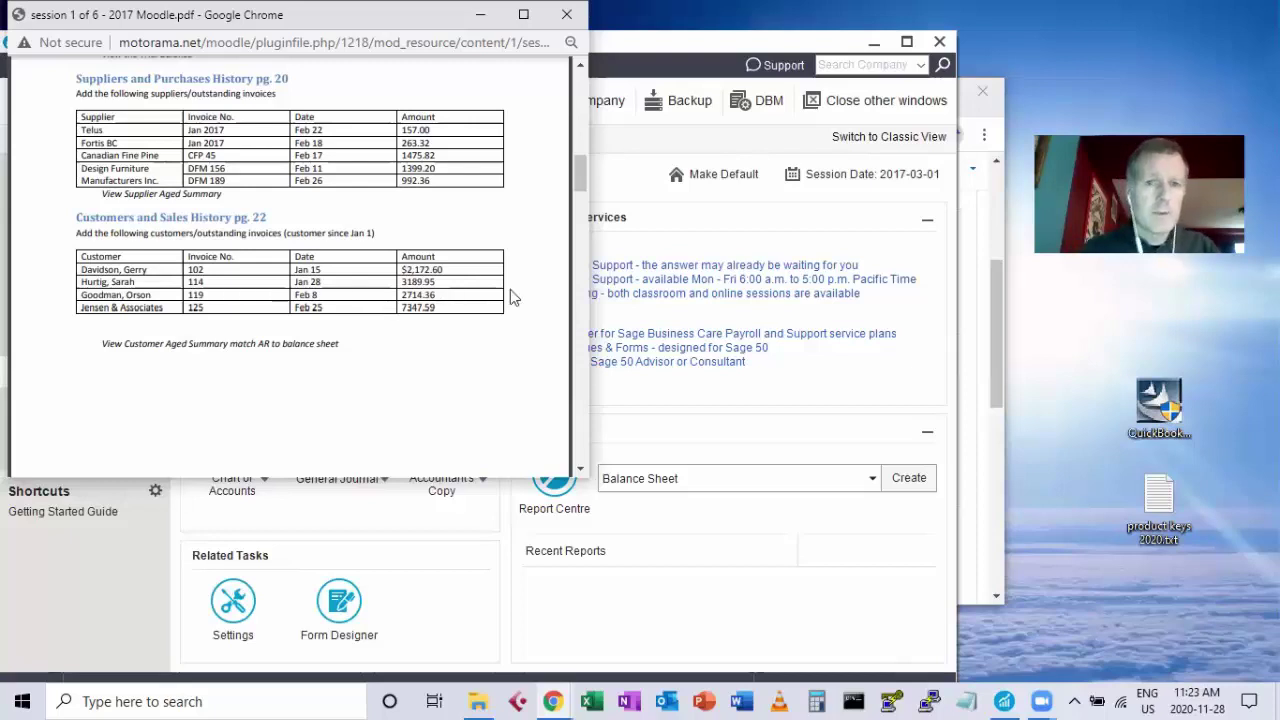
# Bring Sage 50 forward, go to Customers & Sales, and show the Customers task options.
pyautogui.click(793, 409)
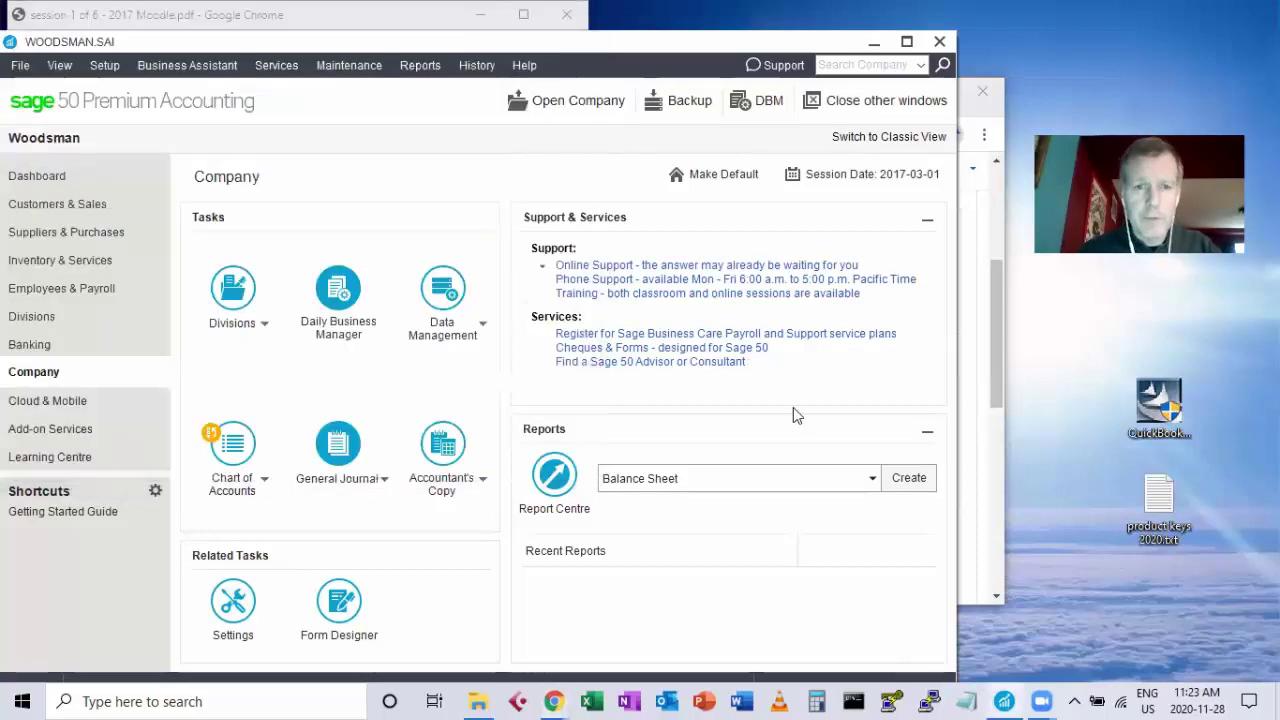
pyautogui.click(97, 205)
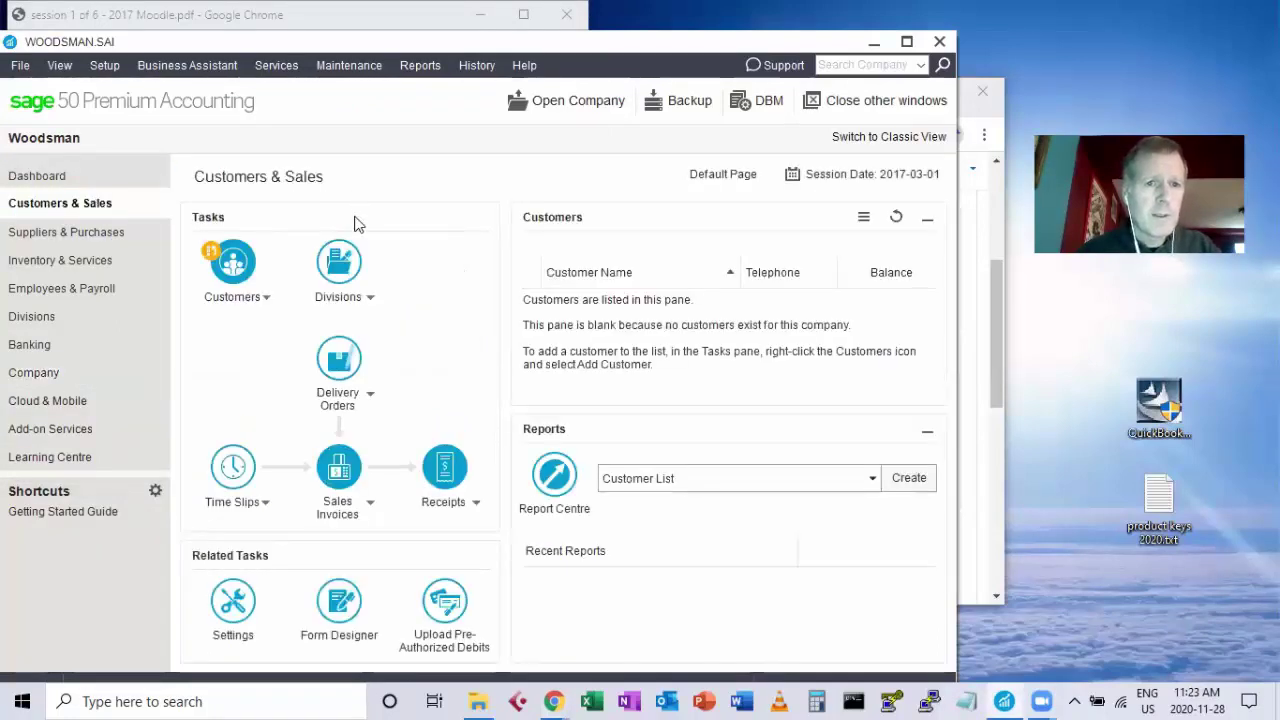
pyautogui.click(241, 306)
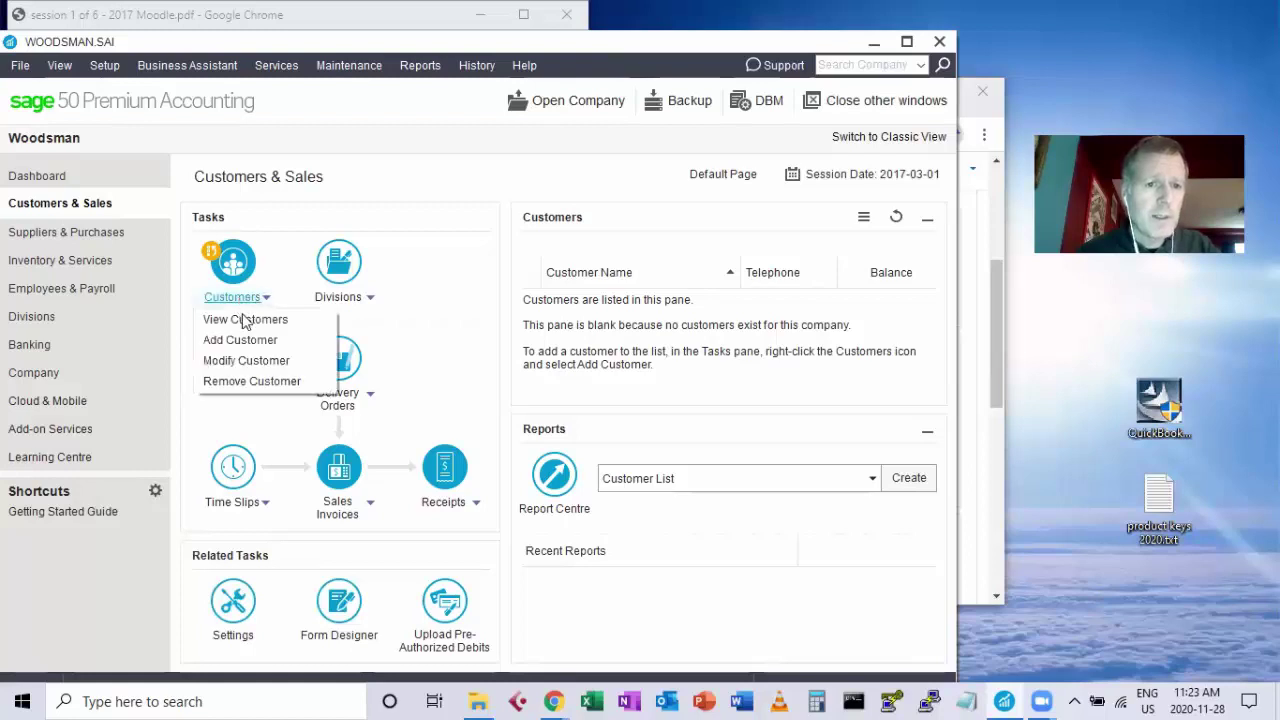
# Add a new customer, entering the customer's name and a Customer Since date of Jan 1.
pyautogui.click(242, 342)
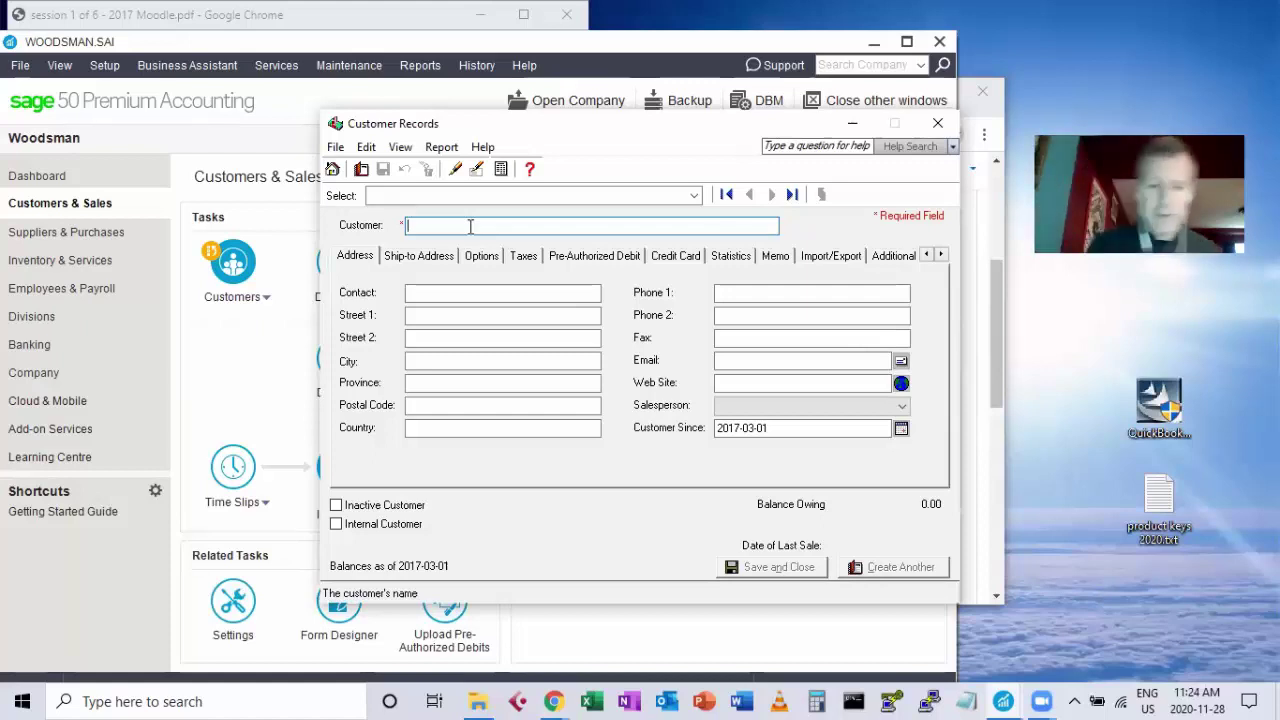
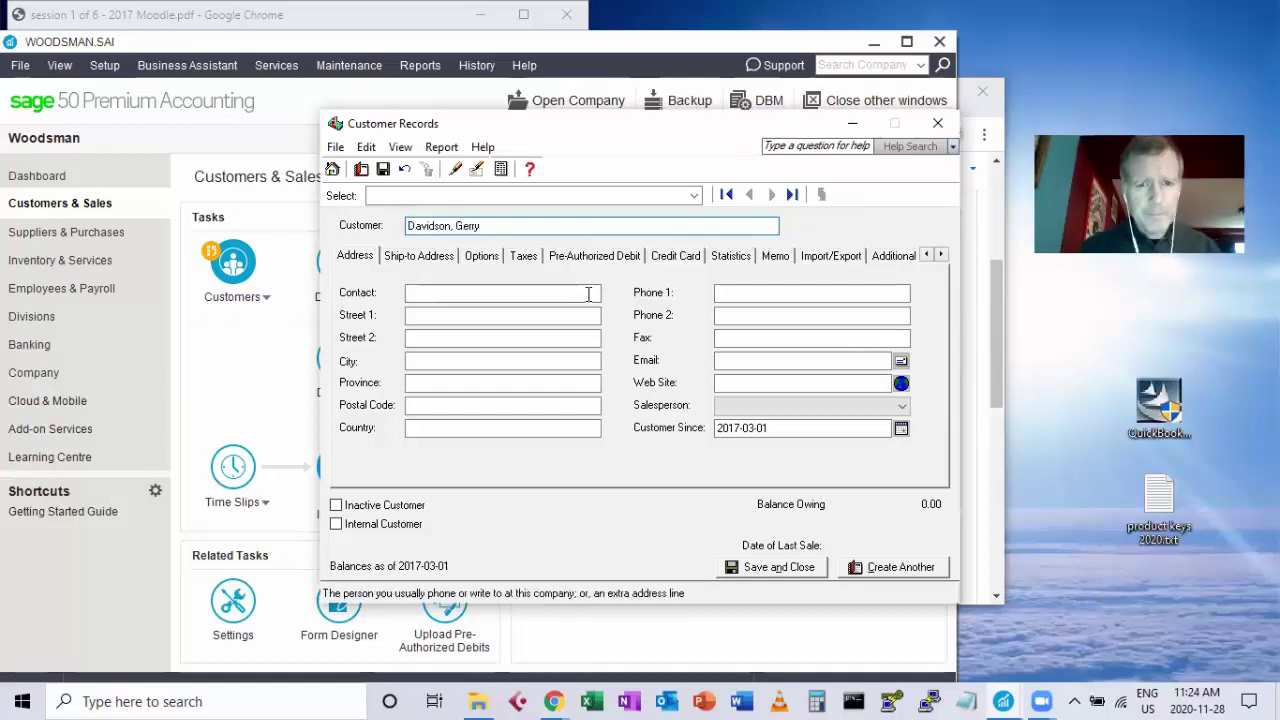
pyautogui.click(792, 432)
pyautogui.moveTo(792, 432); pyautogui.dragTo(695, 428)
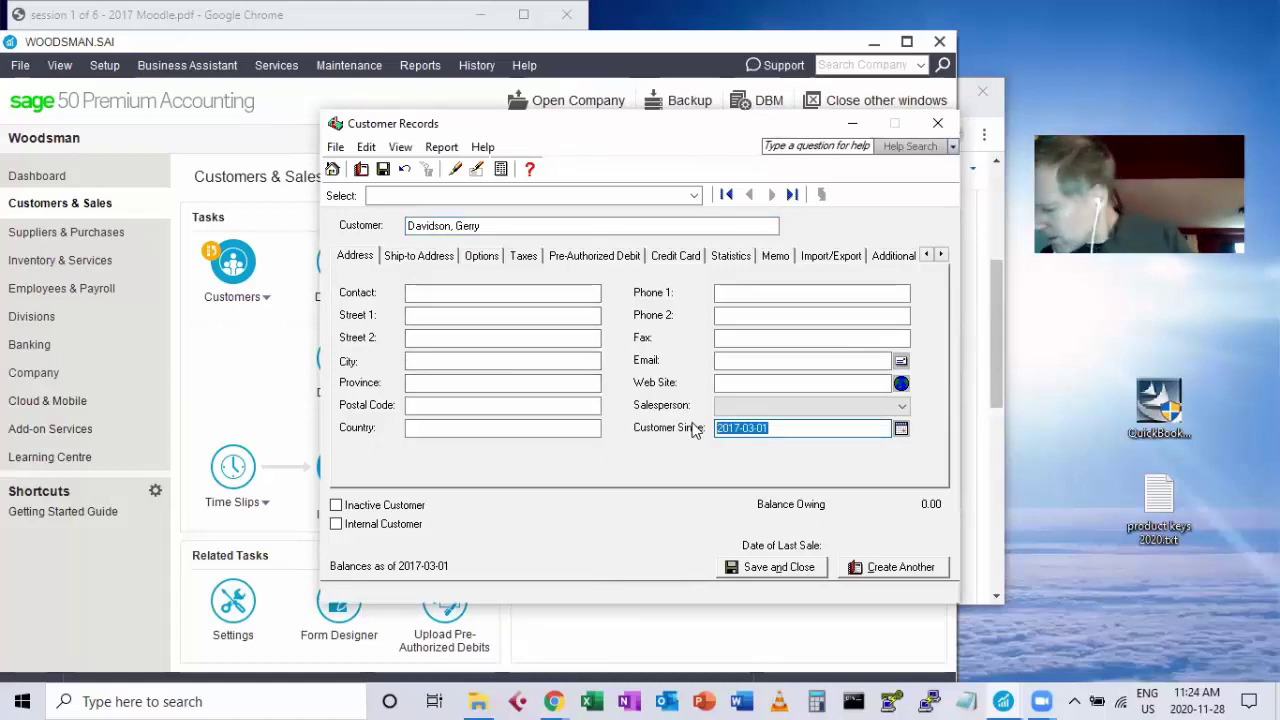
pyautogui.write('1')
pyautogui.press('BackSpace')
pyautogui.press('BackSpace')
pyautogui.write('Jan 1')
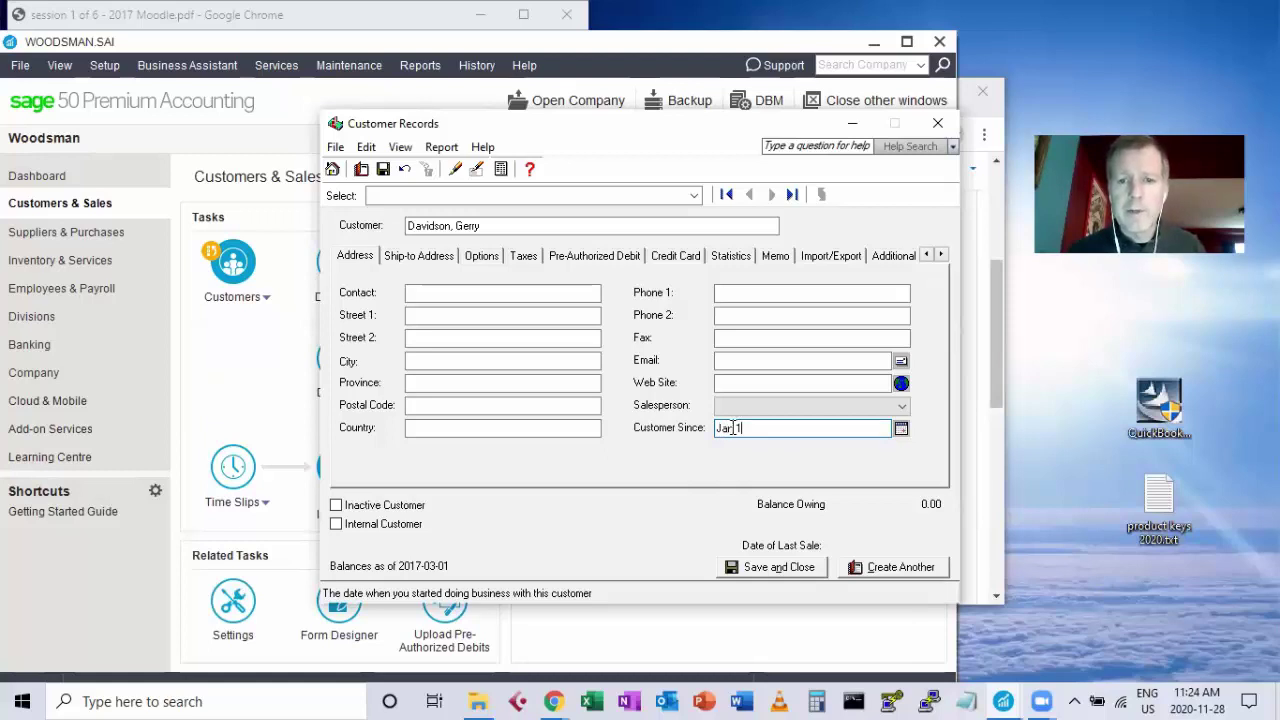
pyautogui.moveTo(748, 428); pyautogui.dragTo(714, 430)
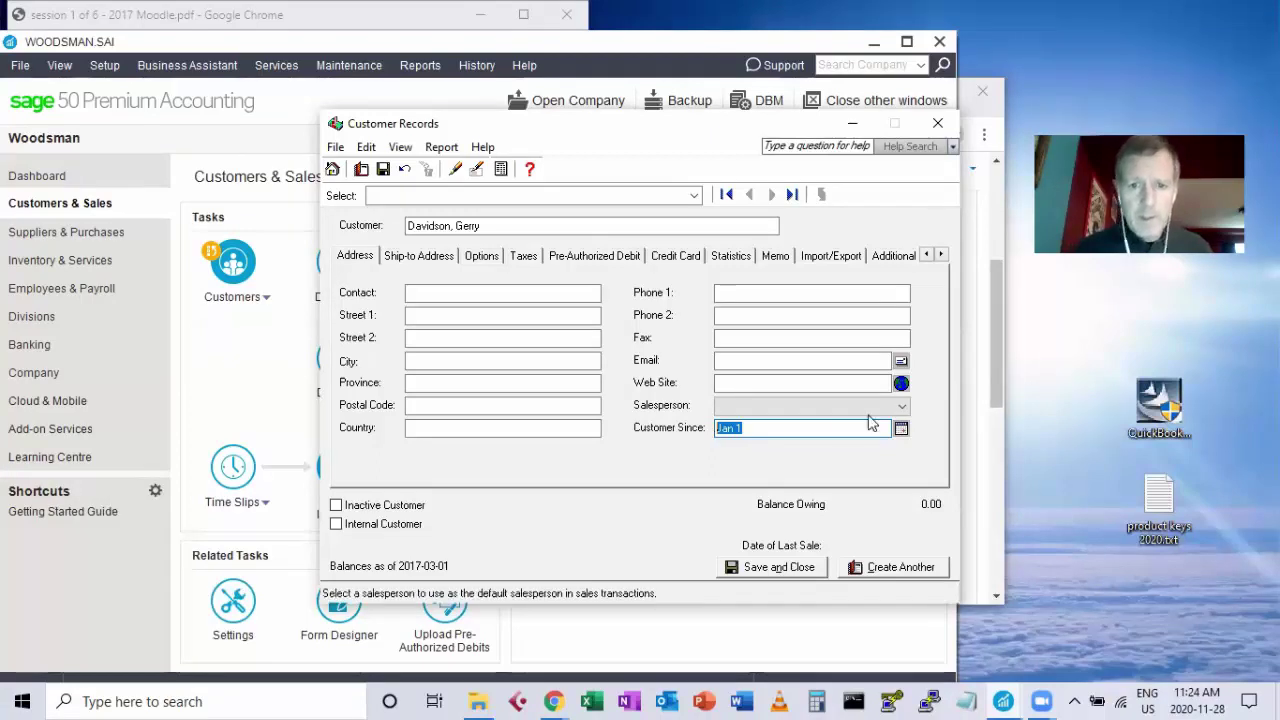
pyautogui.doubleClick(753, 428)
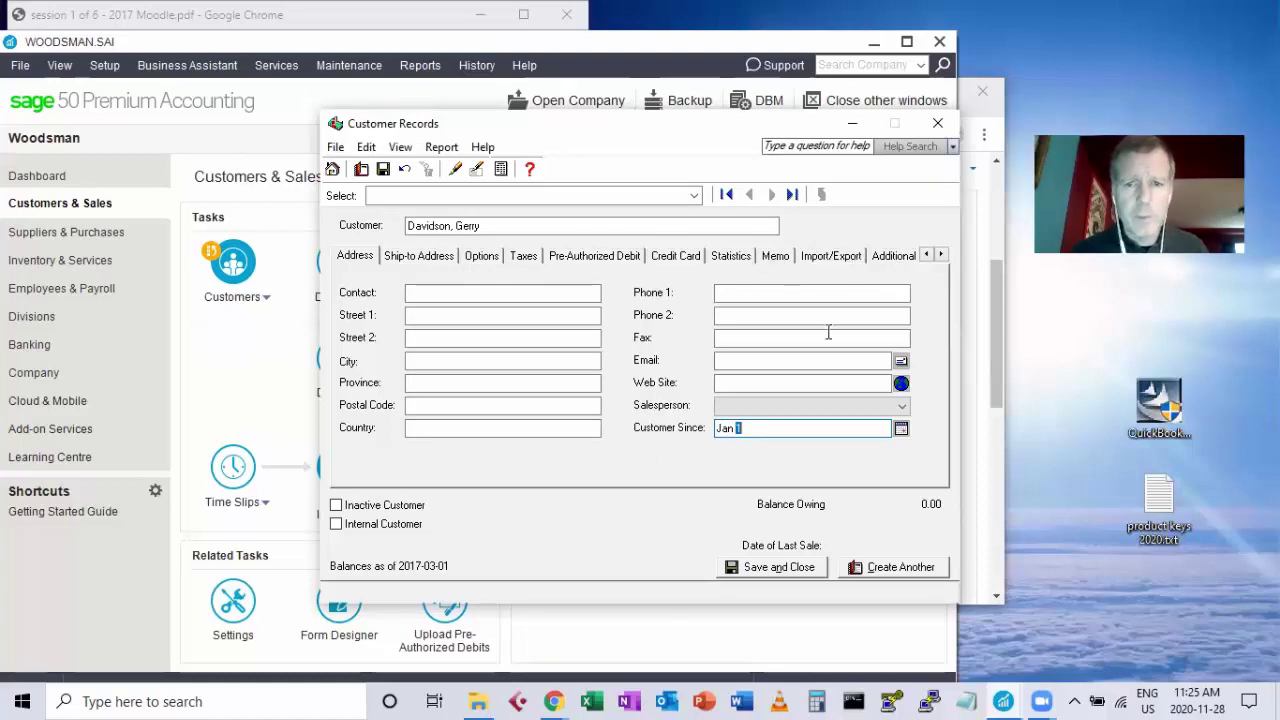
# Go to the customer's Historical Transactions section and save the new customer record.
pyautogui.click(941, 256)
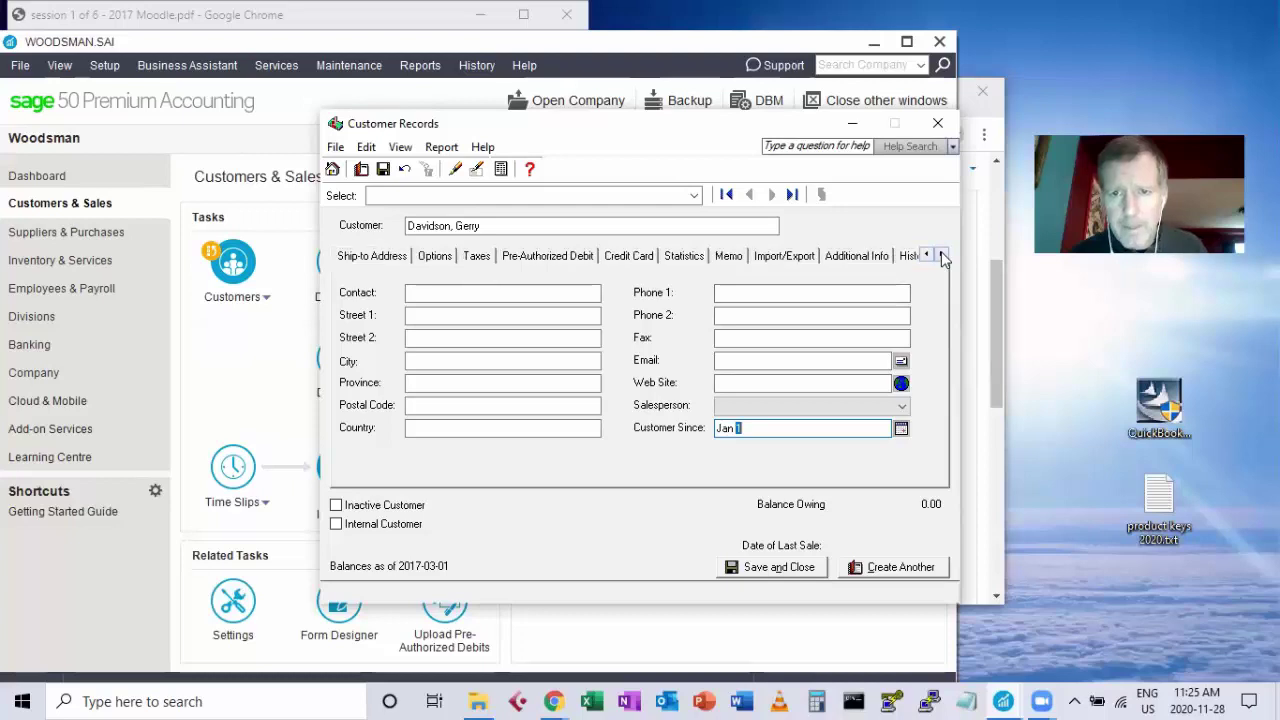
pyautogui.click(942, 256)
pyautogui.click(942, 256)
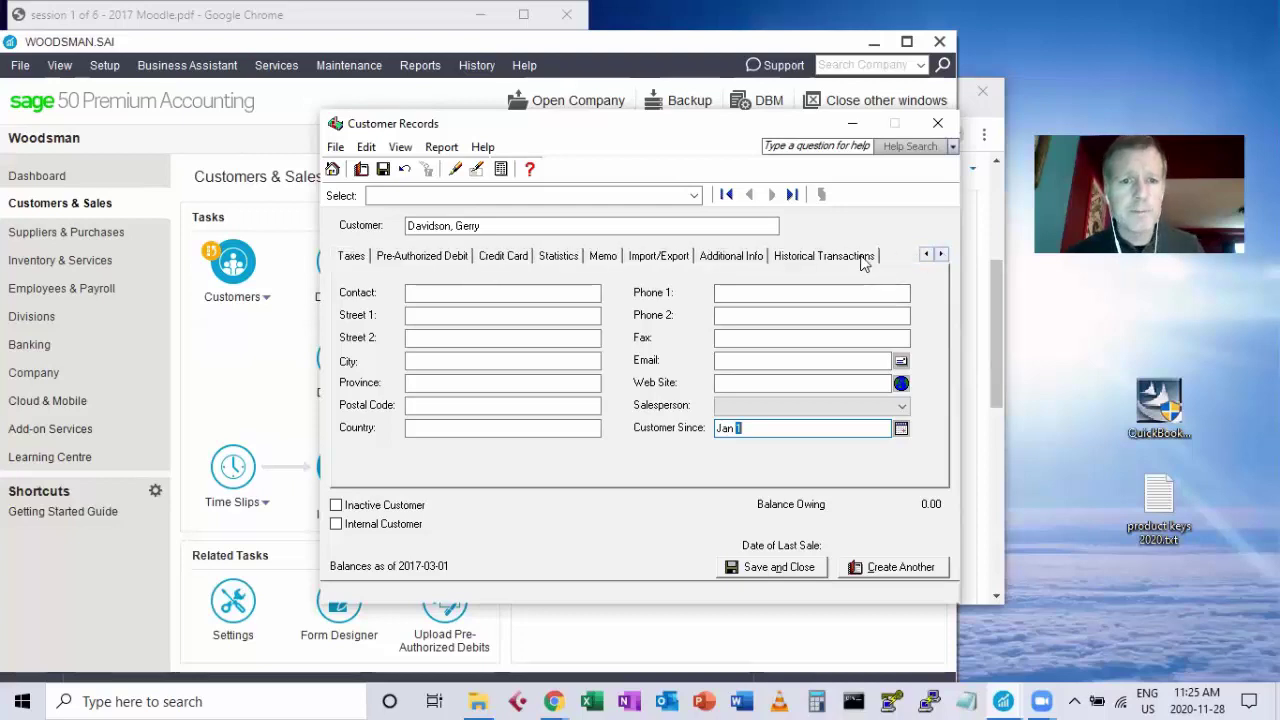
pyautogui.click(823, 256)
pyautogui.click(645, 386)
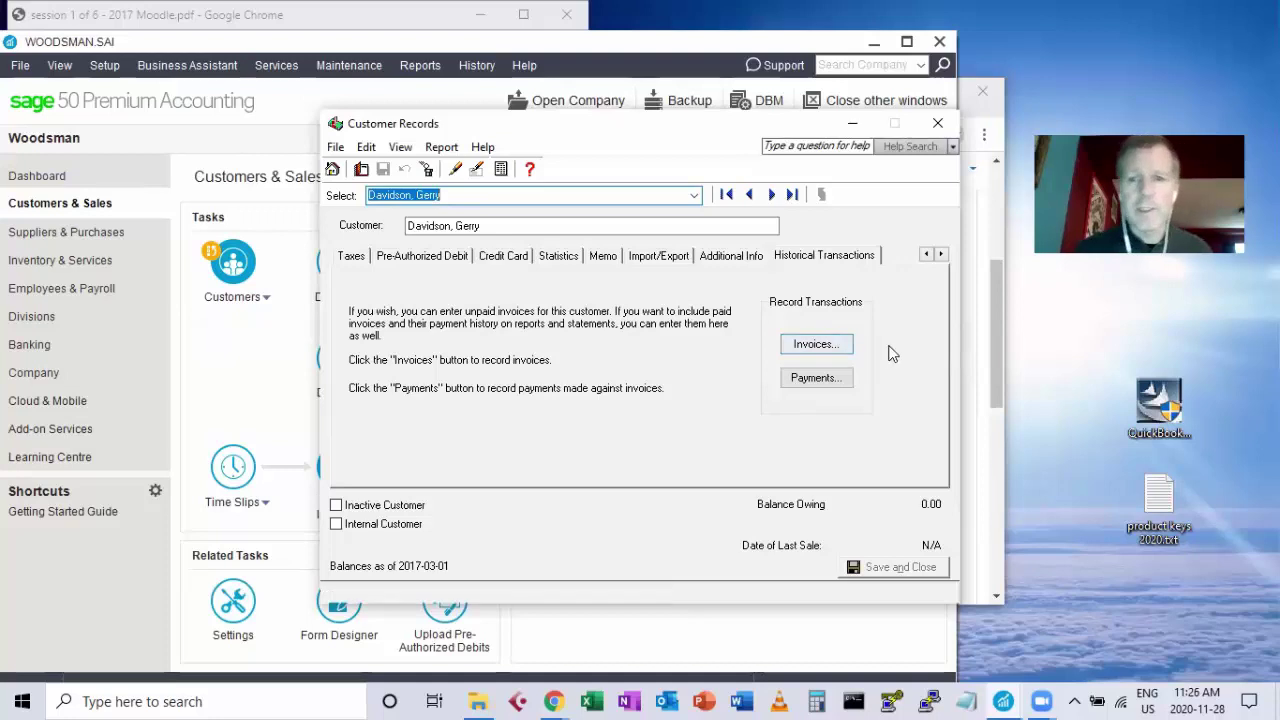
# Try to record historical invoice 102 for 2170.6 dated 2017-03-24.
pyautogui.click(815, 345)
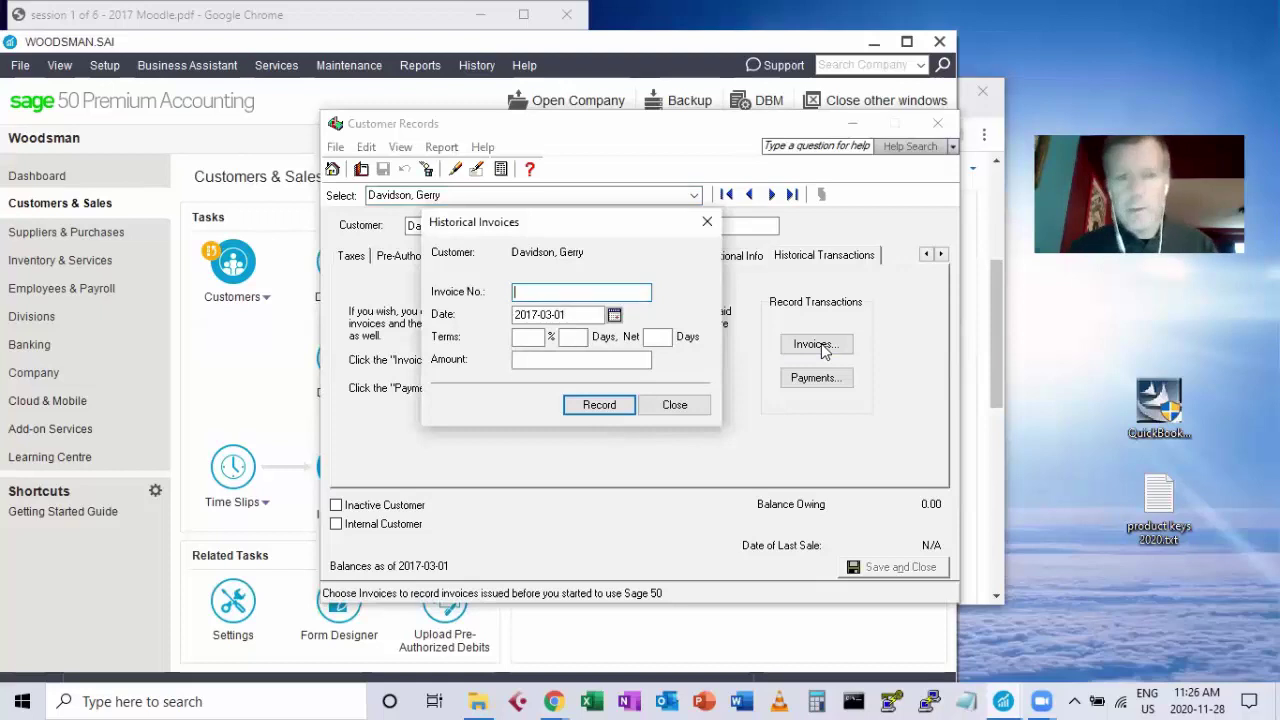
pyautogui.write('102')
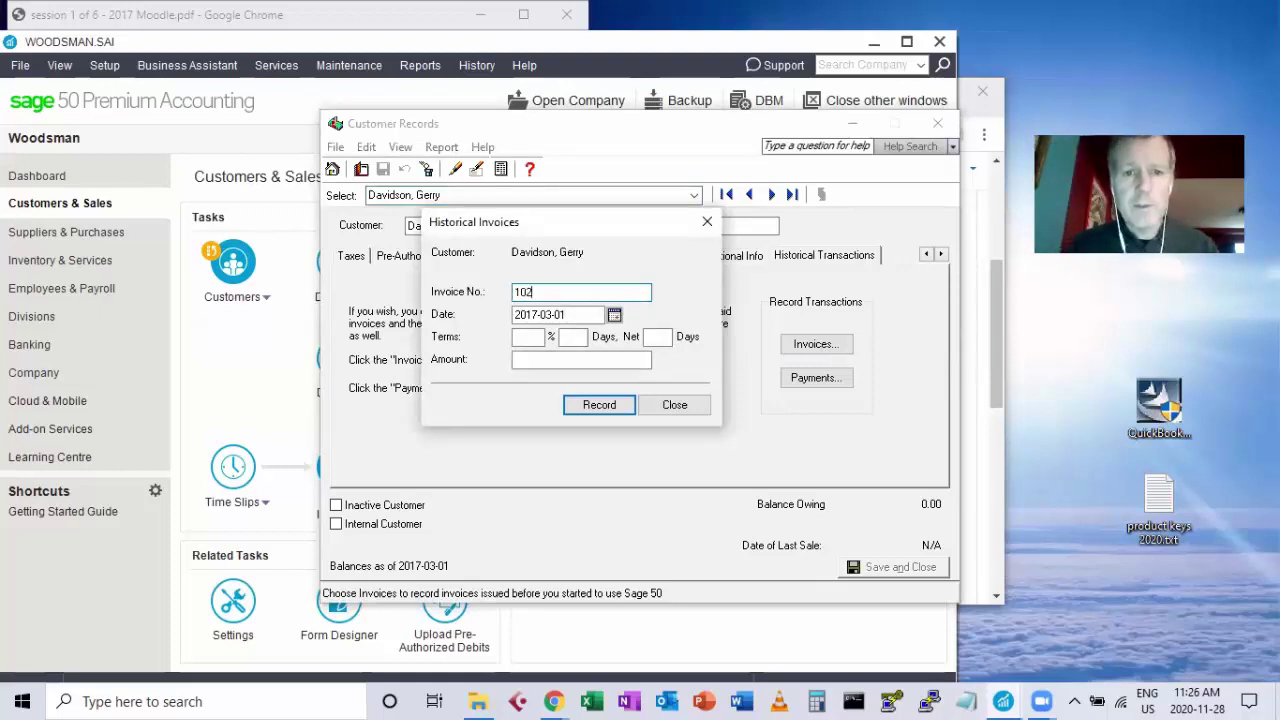
pyautogui.press('Tab')
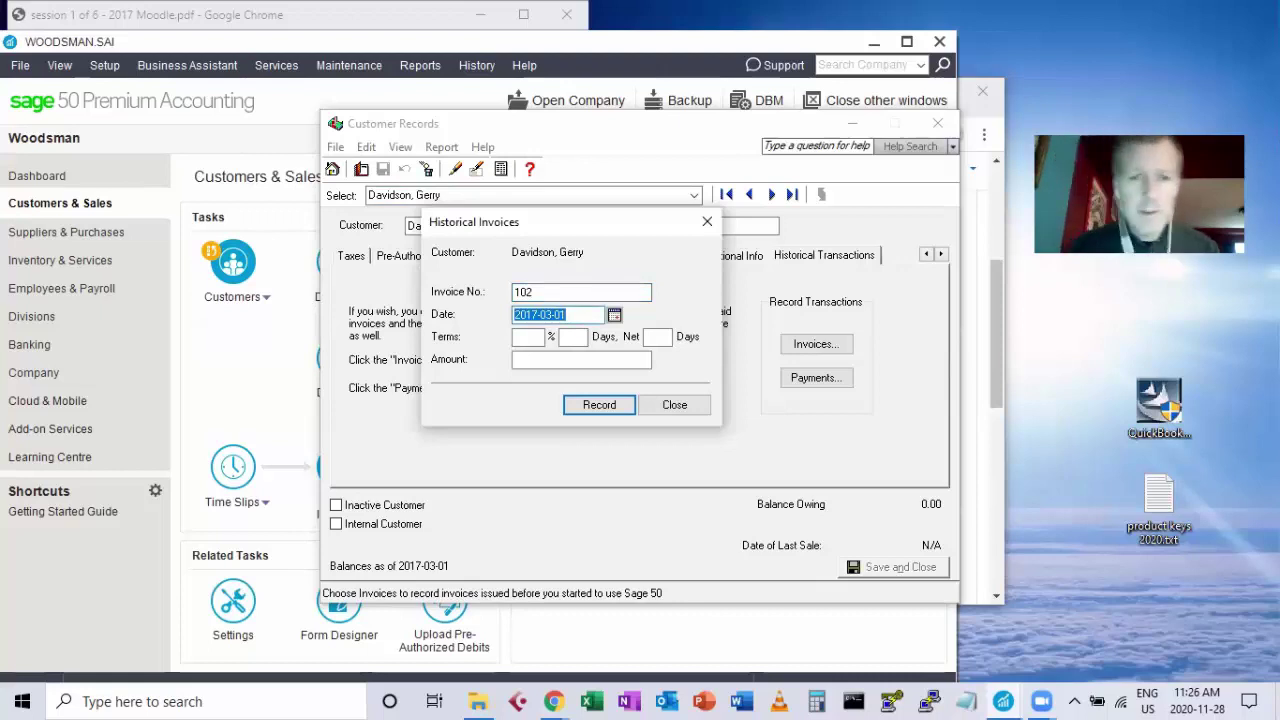
pyautogui.click(615, 315)
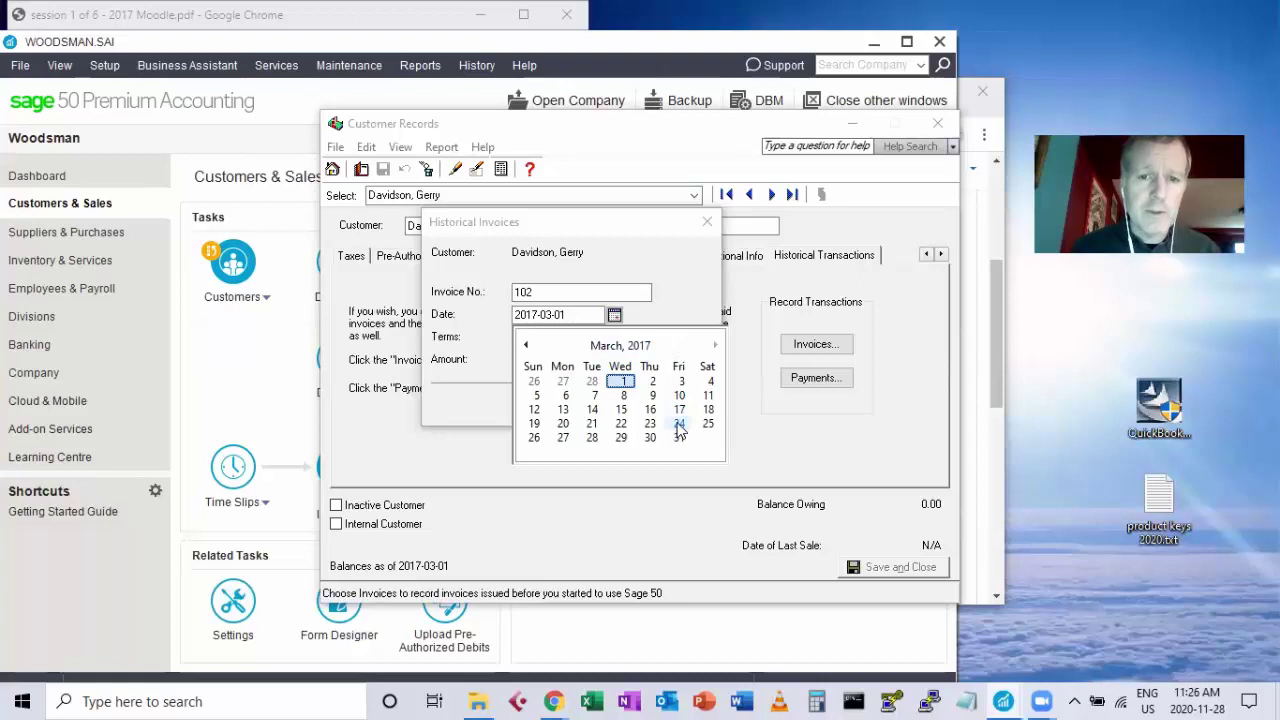
pyautogui.click(680, 424)
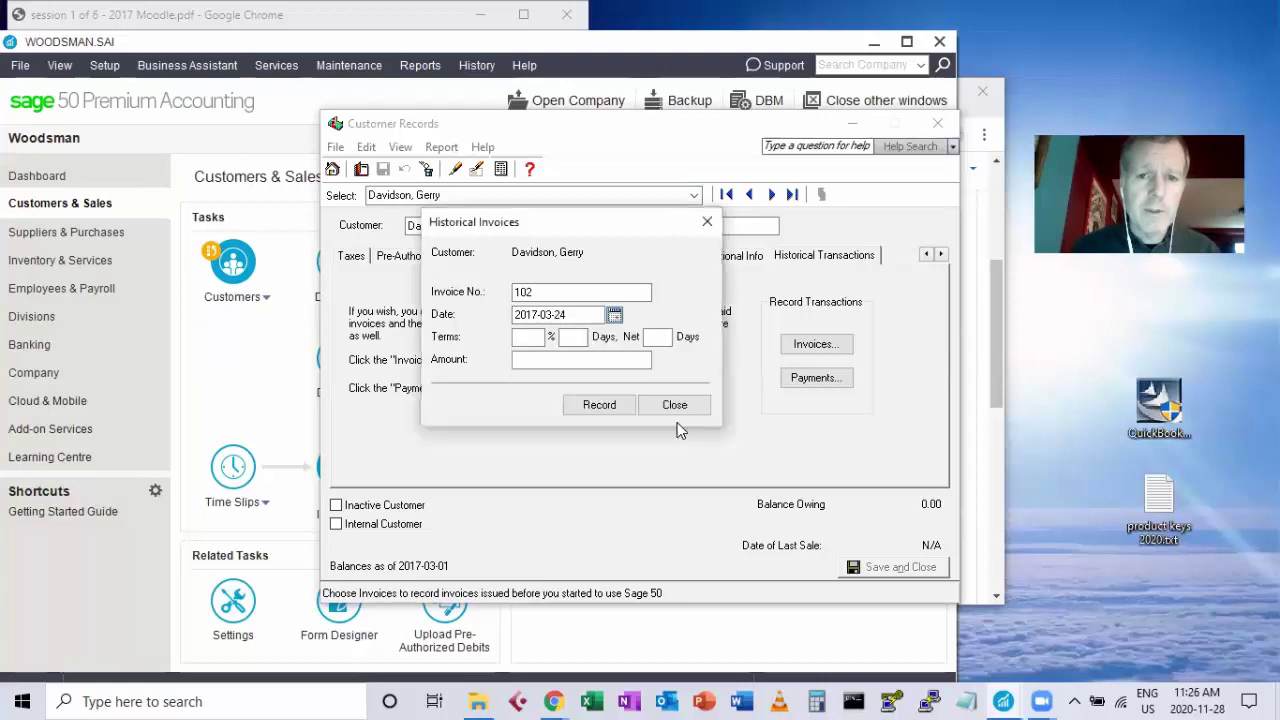
pyautogui.click(522, 358)
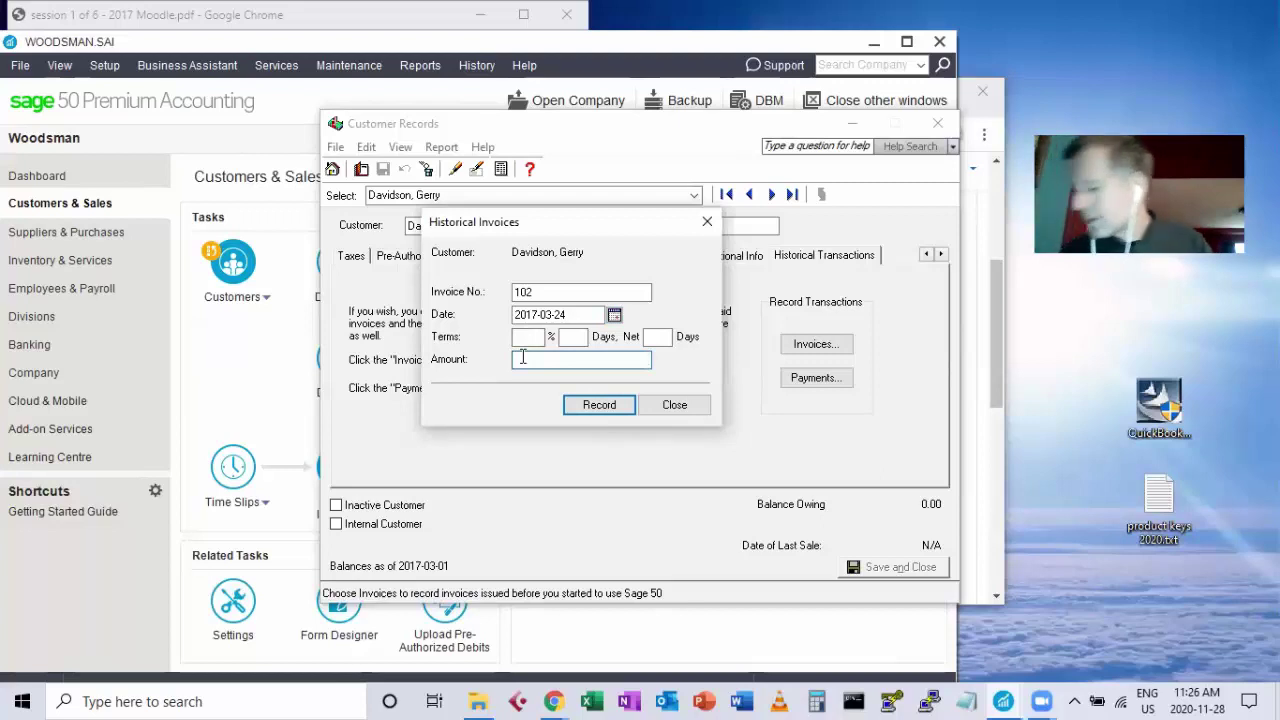
pyautogui.write('2170')
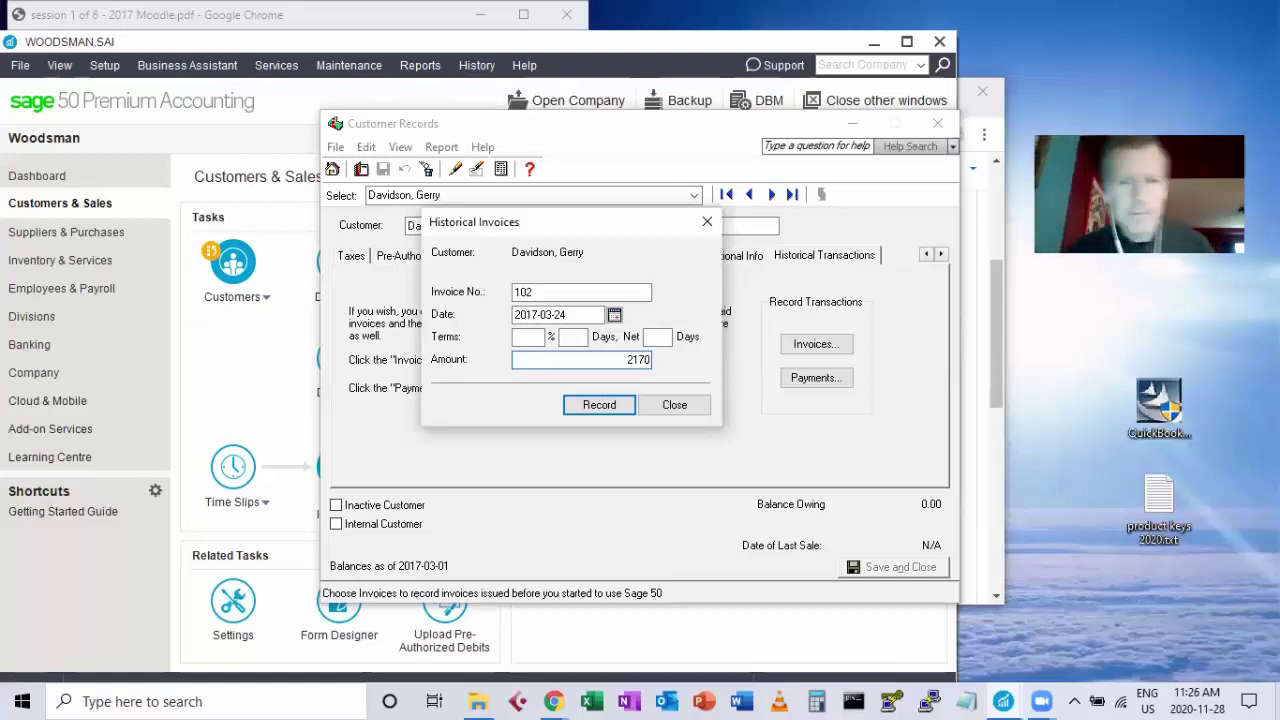
pyautogui.write('60')
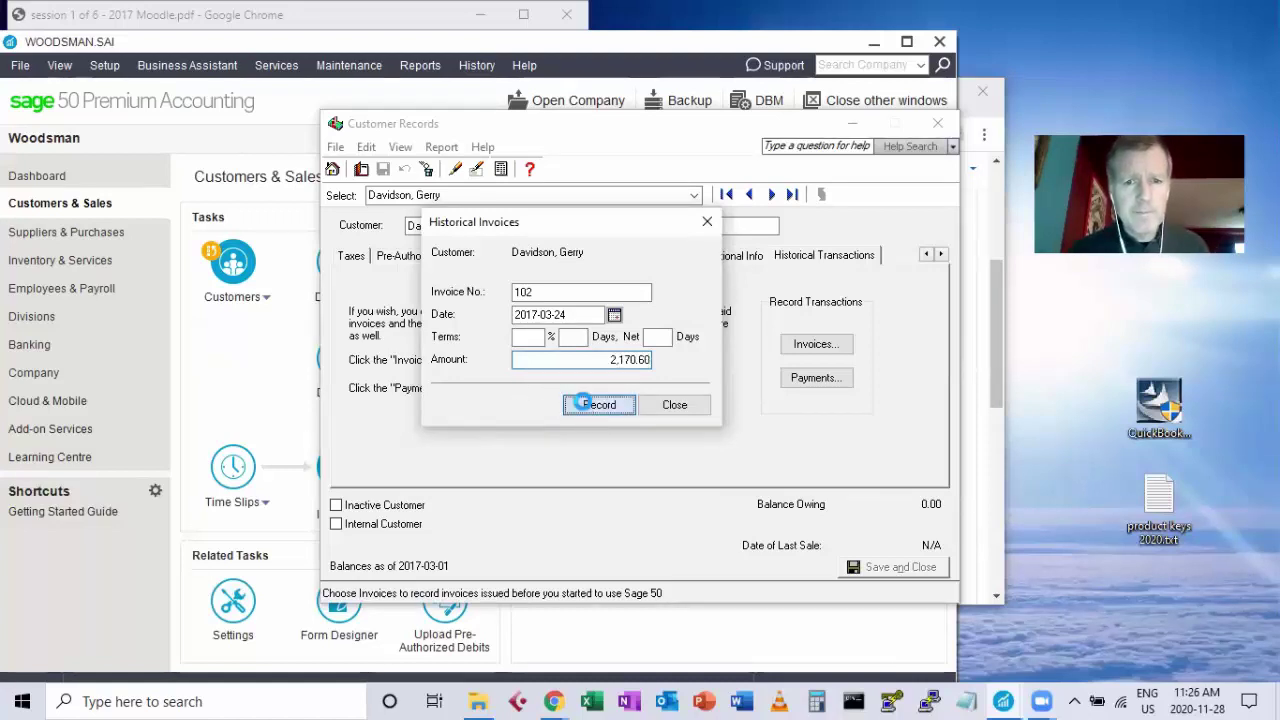
pyautogui.click(584, 403)
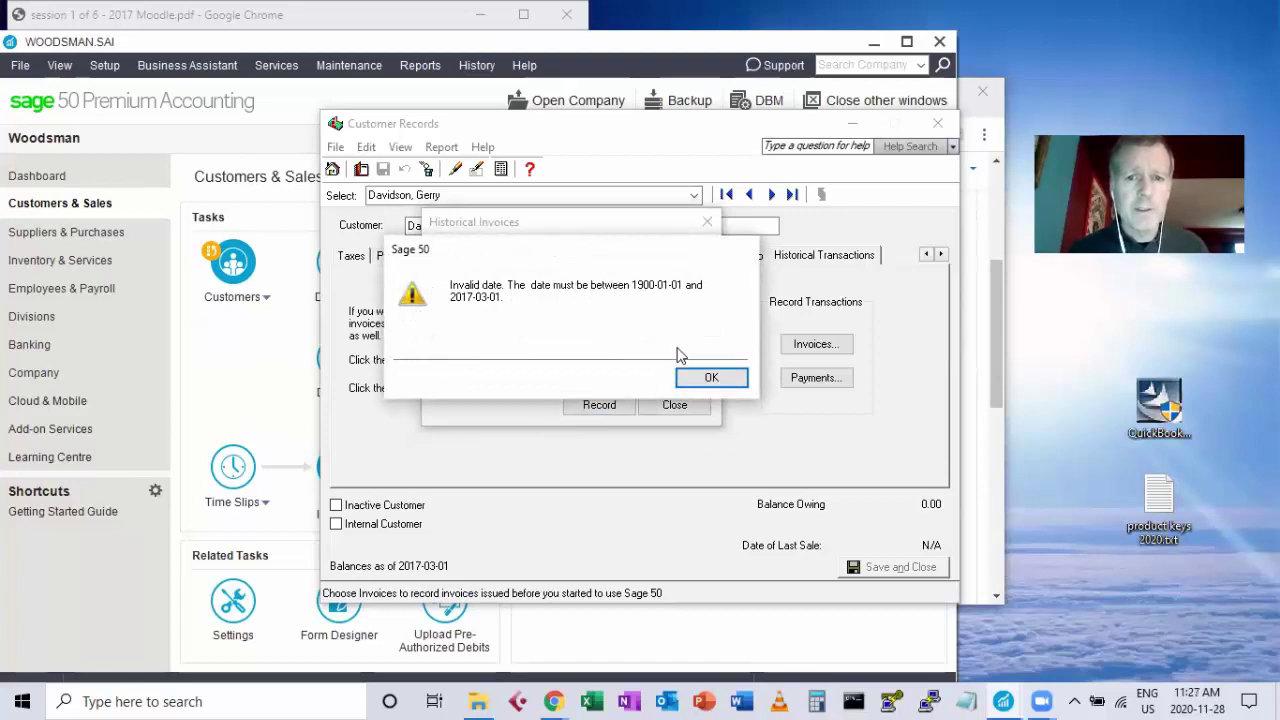
# Dismiss the date warning and record invoice 102 for 2,170.60 dated 2017-01-15 instead.
pyautogui.click(709, 378)
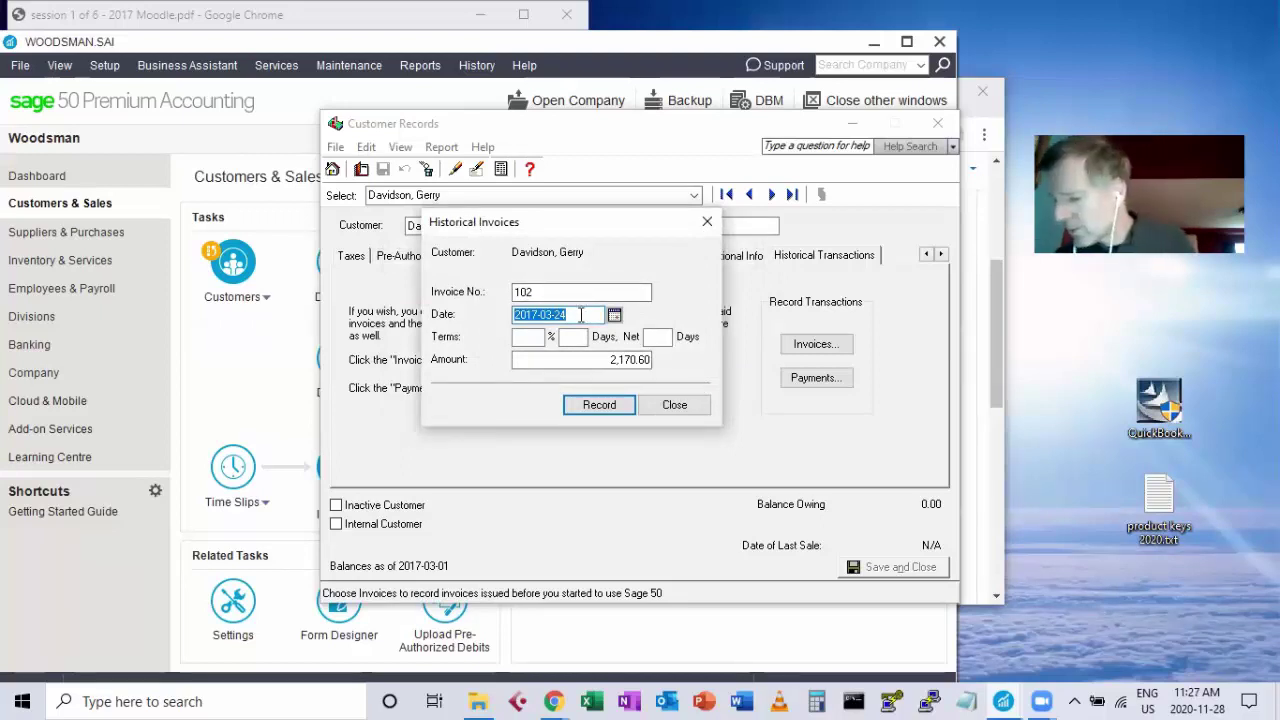
pyautogui.write('jan')
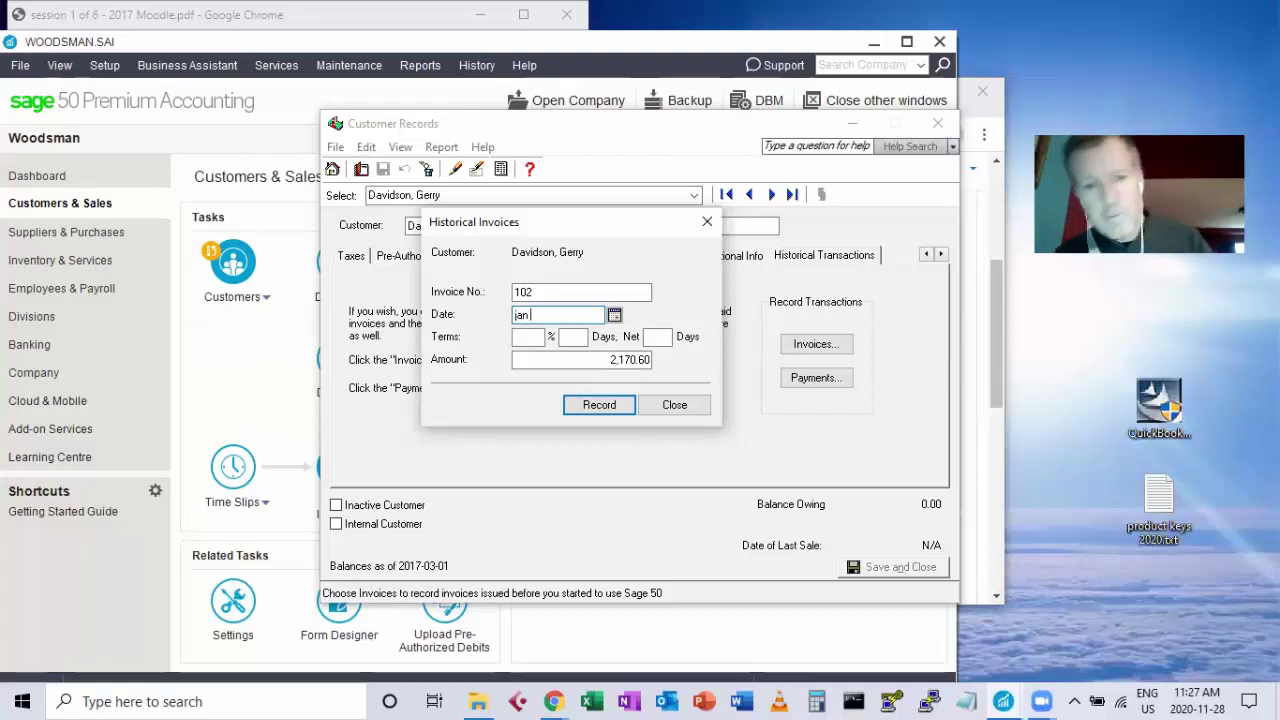
pyautogui.write(' 15')
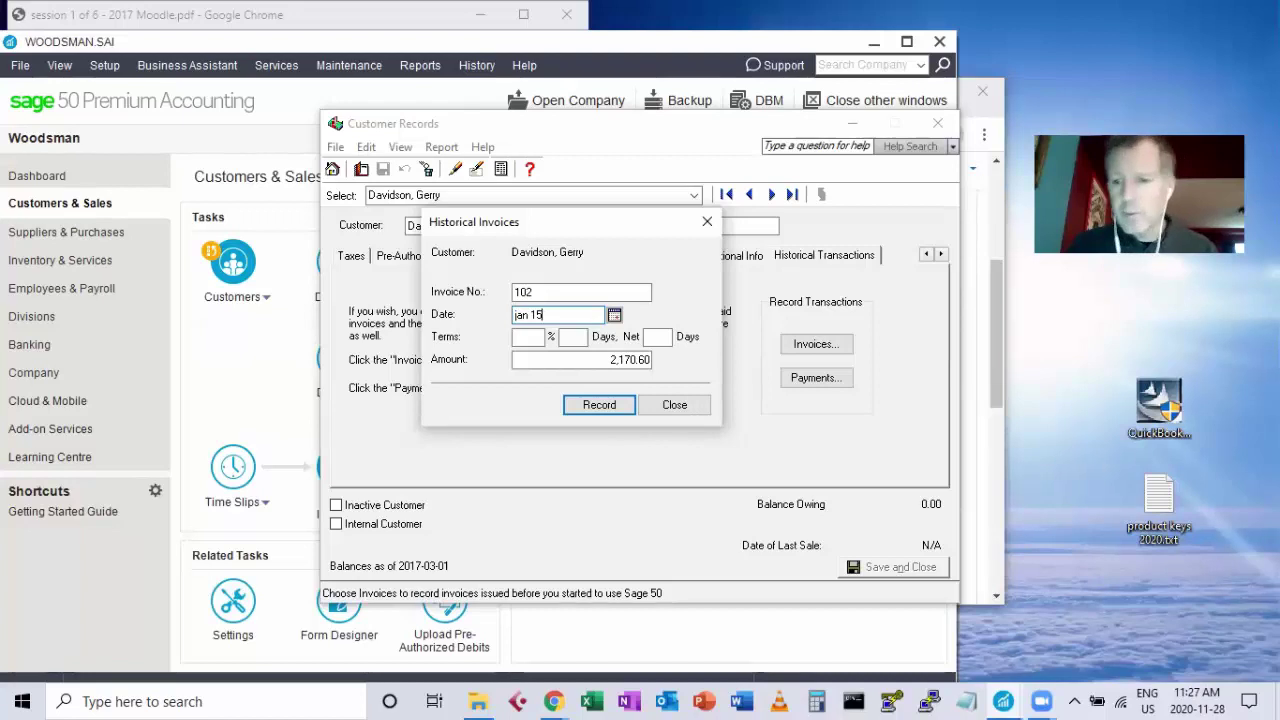
pyautogui.press('Tab')
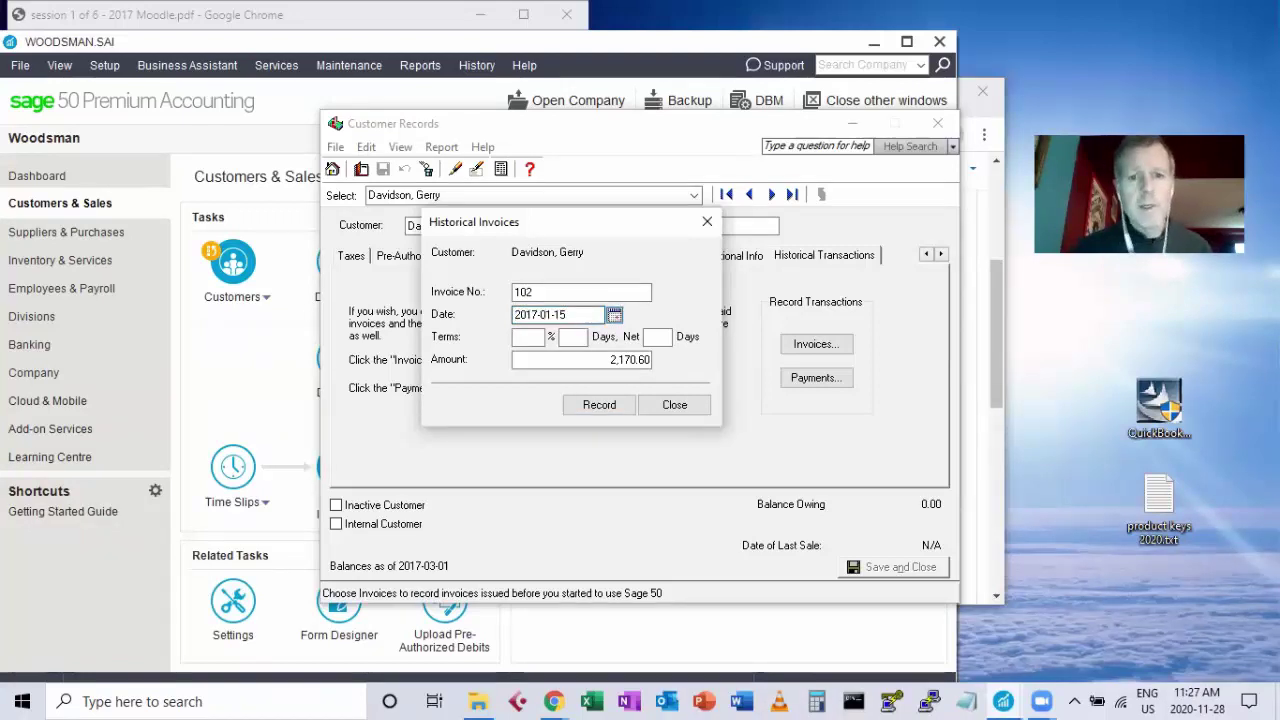
pyautogui.click(645, 362)
pyautogui.click(631, 366)
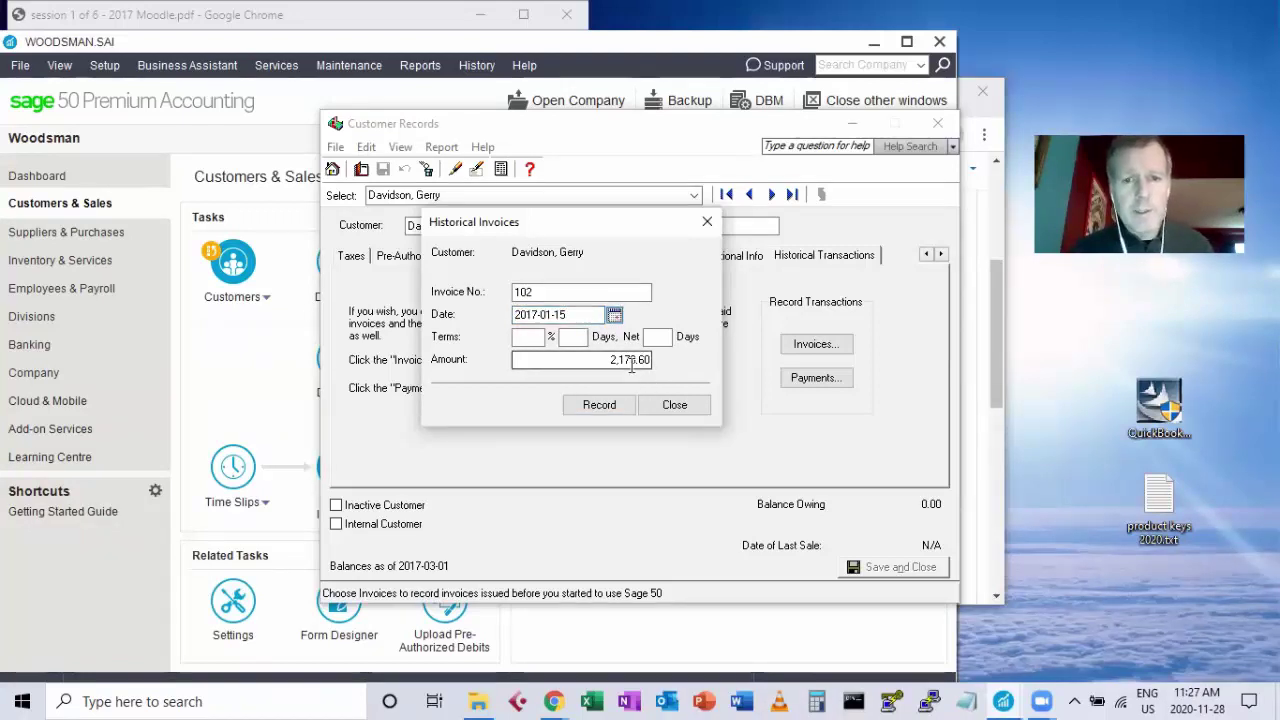
pyautogui.click(611, 405)
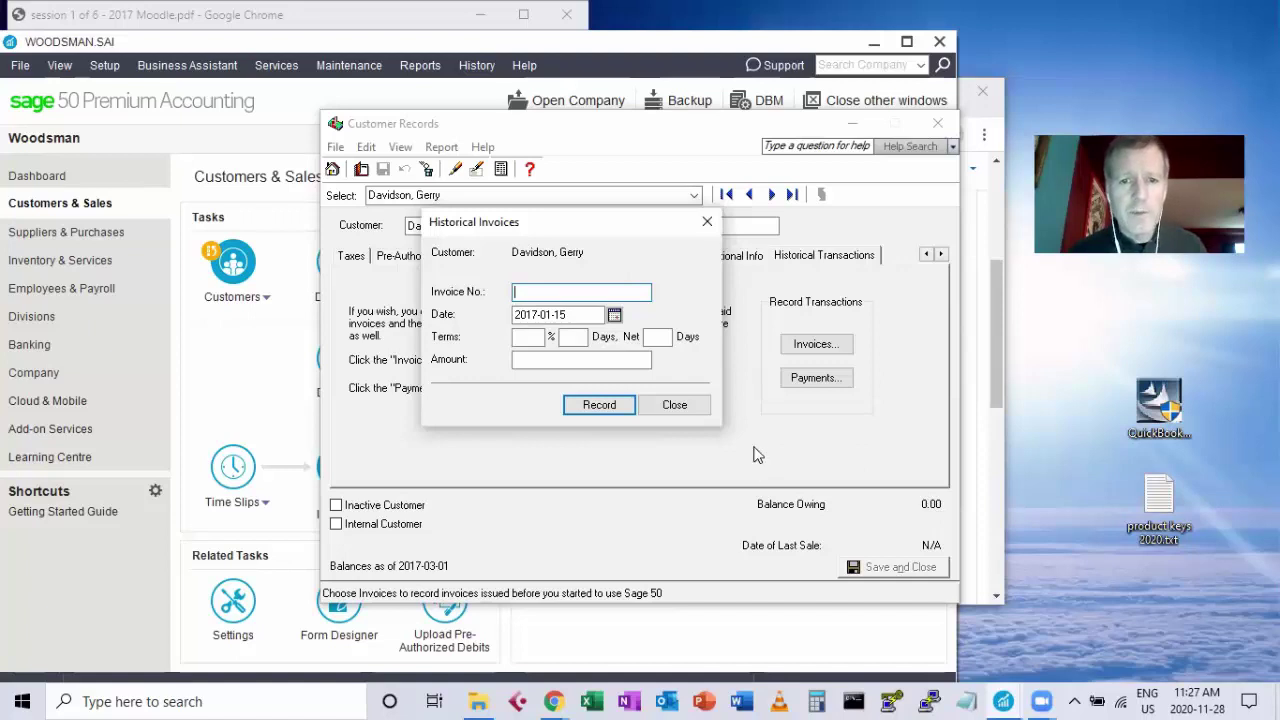
# Record adjustment invoice 102Adj for 2.00 dated Jan 15, then close the invoice form.
pyautogui.click(688, 407)
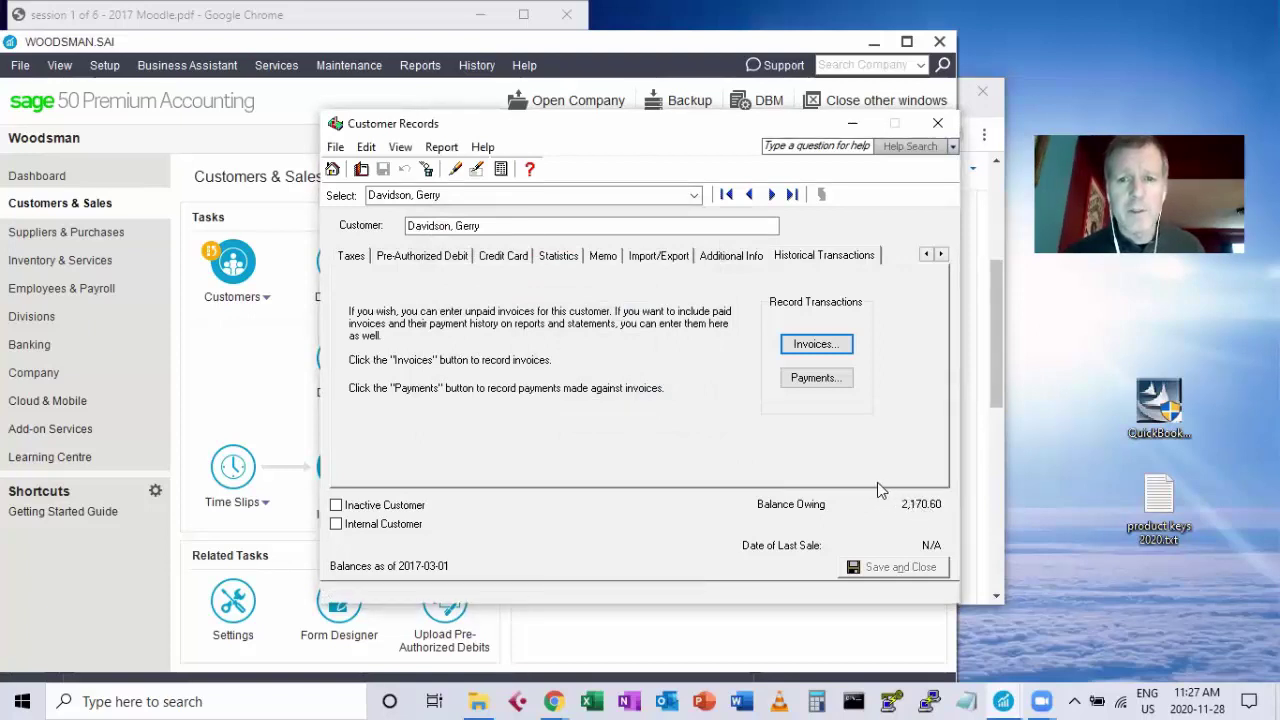
pyautogui.click(830, 350)
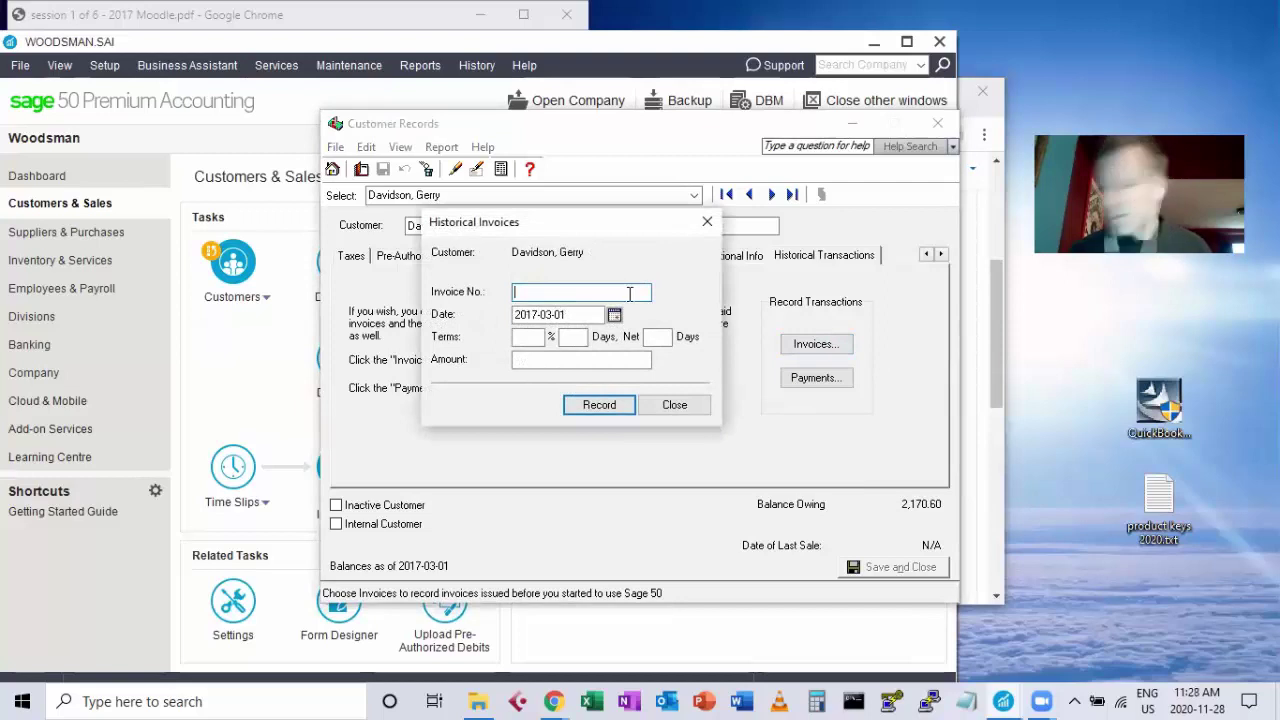
pyautogui.write('102A')
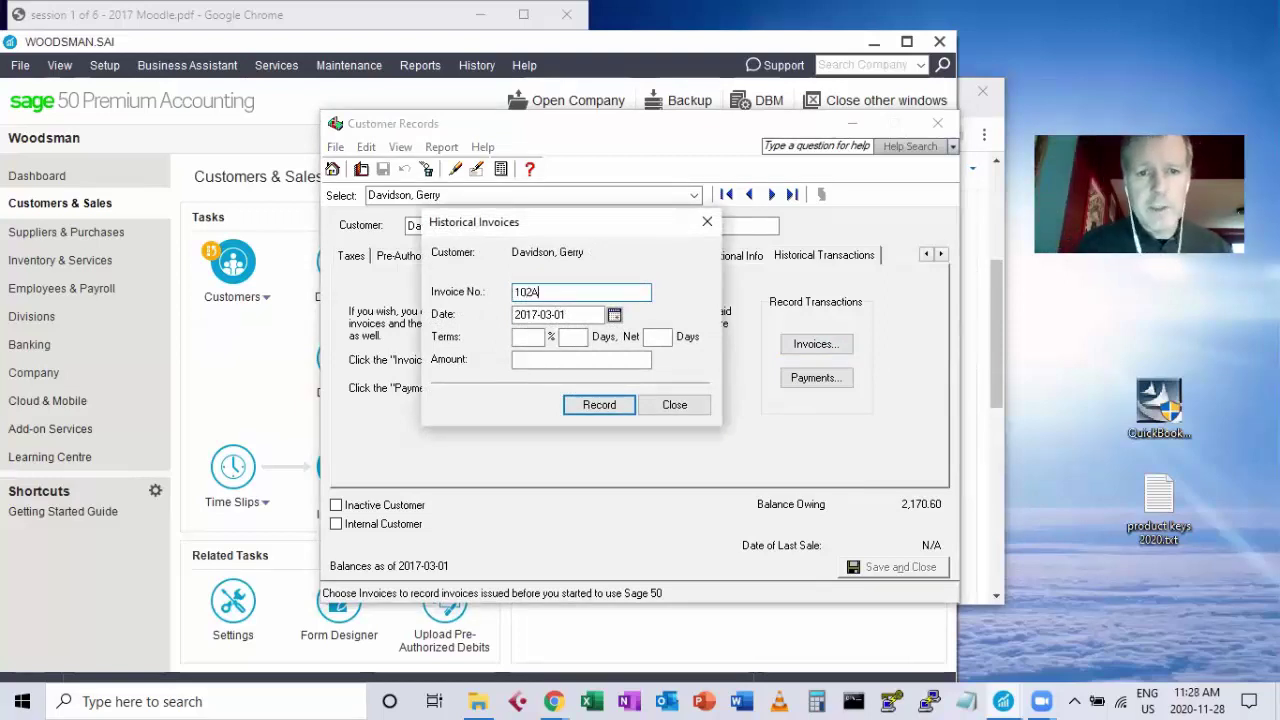
pyautogui.write('dj')
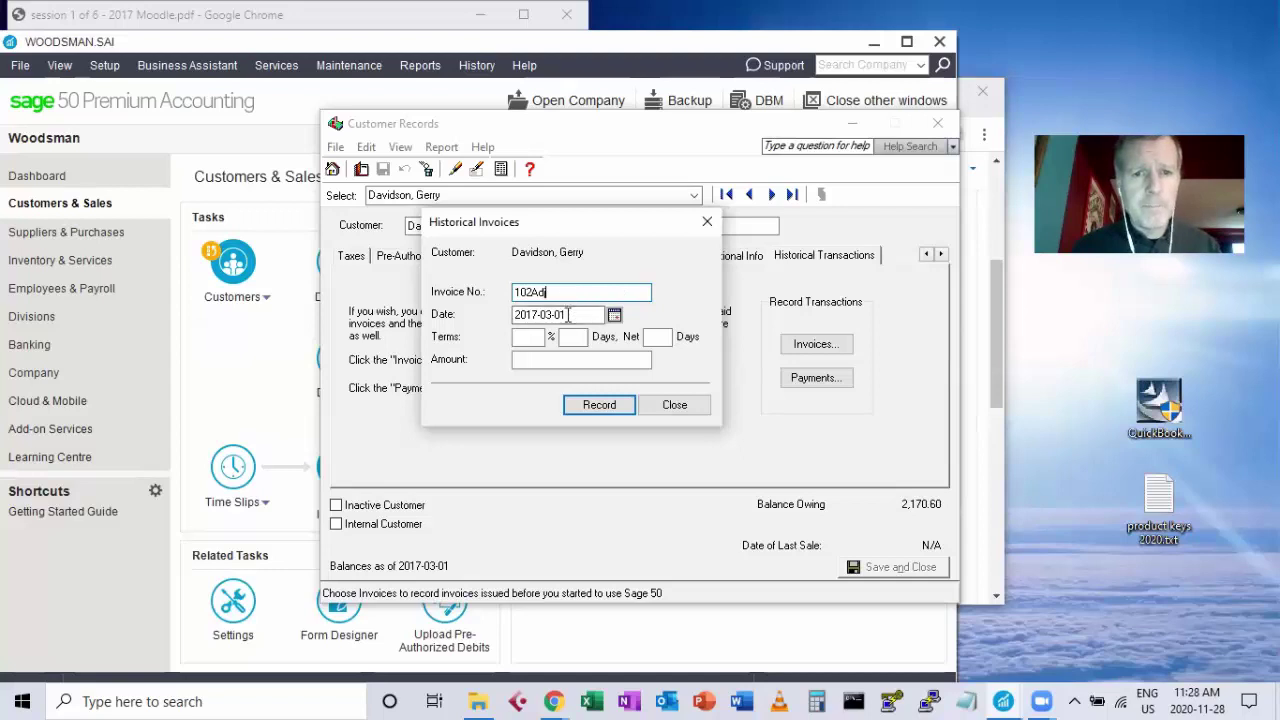
pyautogui.click(585, 316)
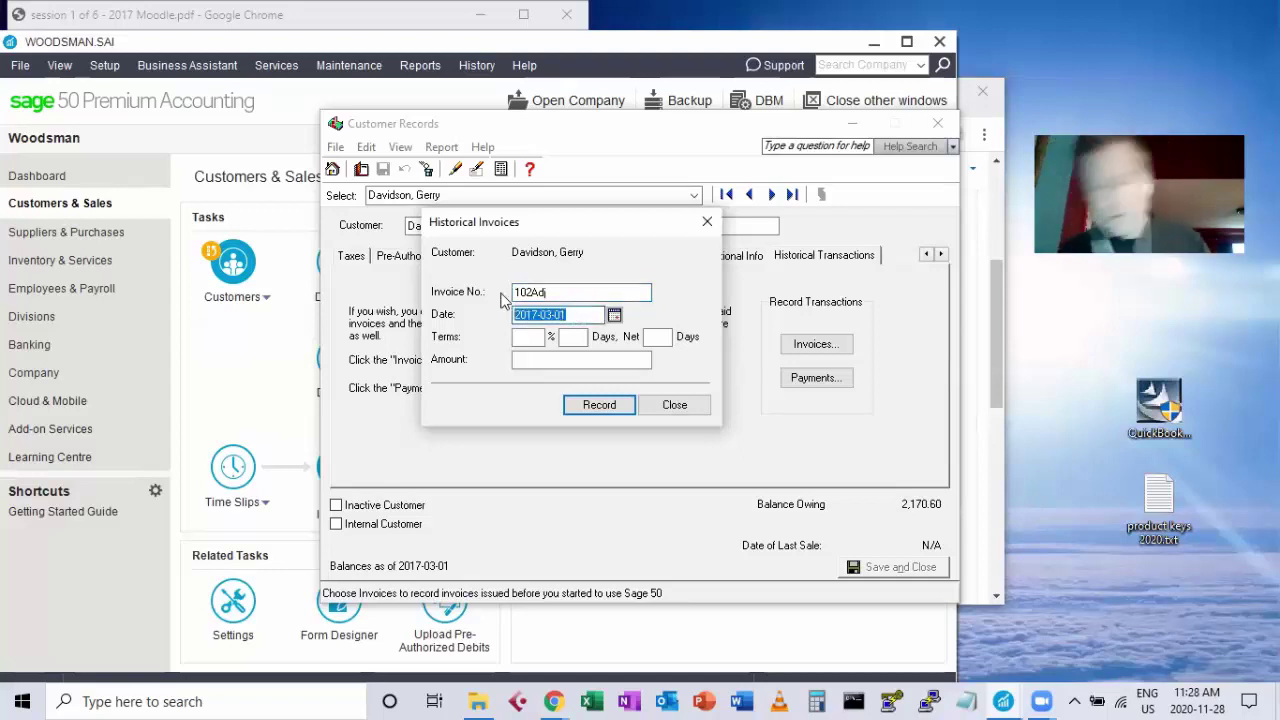
pyautogui.write('jan 15')
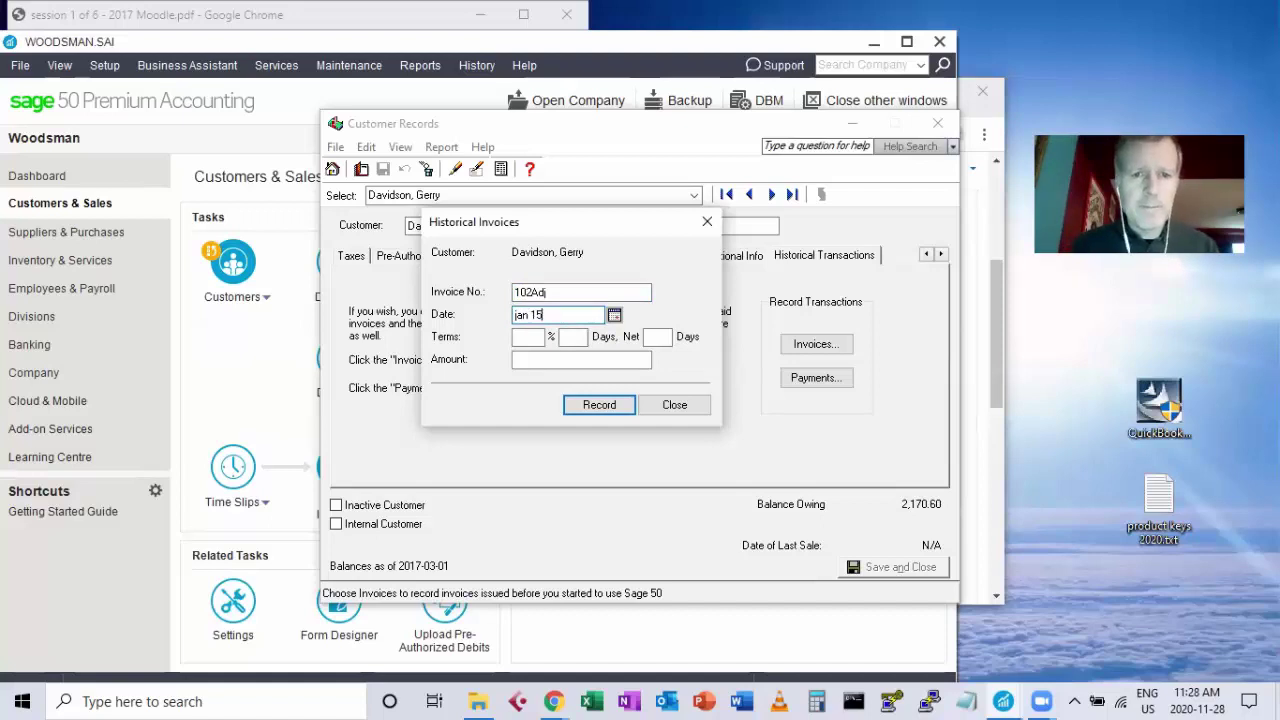
pyautogui.click(519, 360)
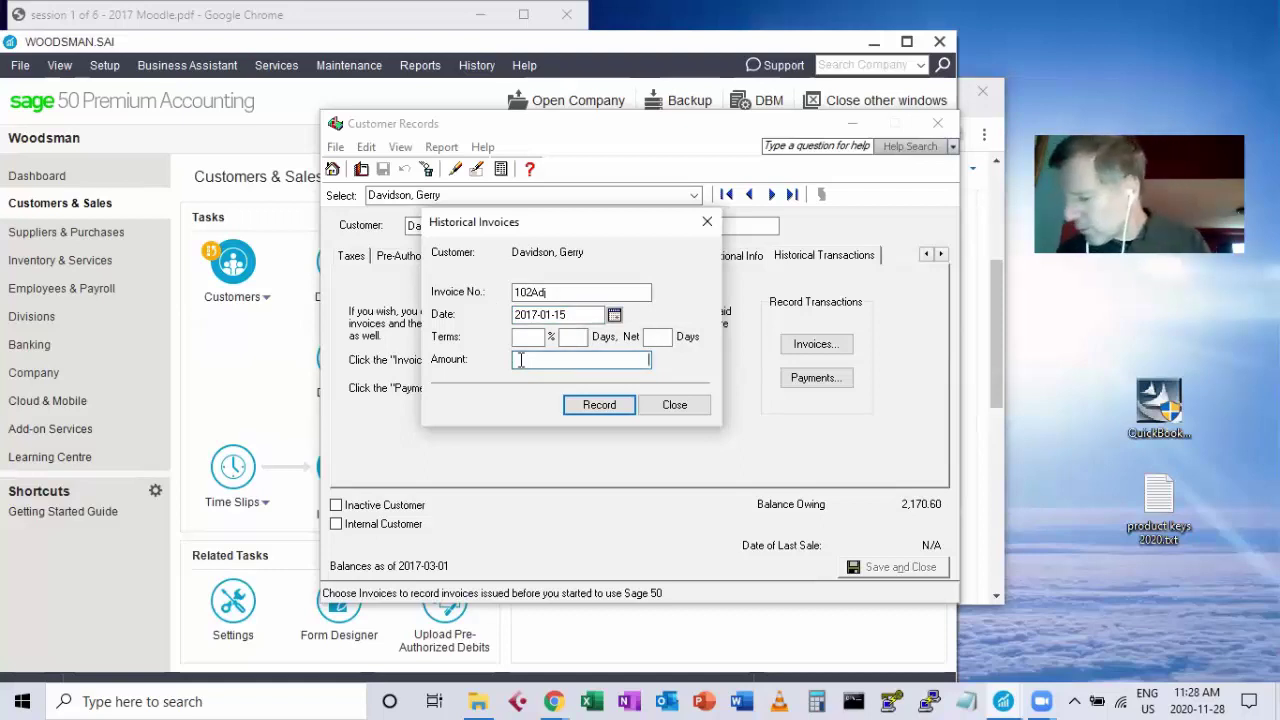
pyautogui.write('2')
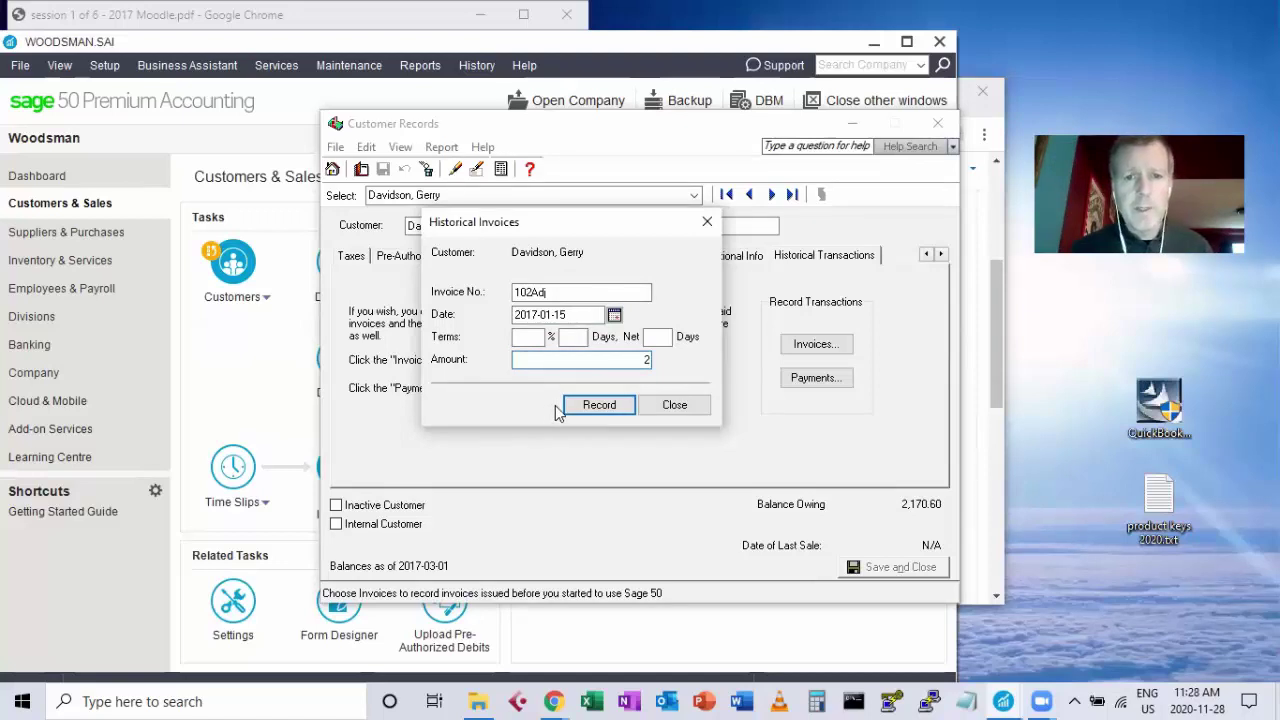
pyautogui.press('Tab')
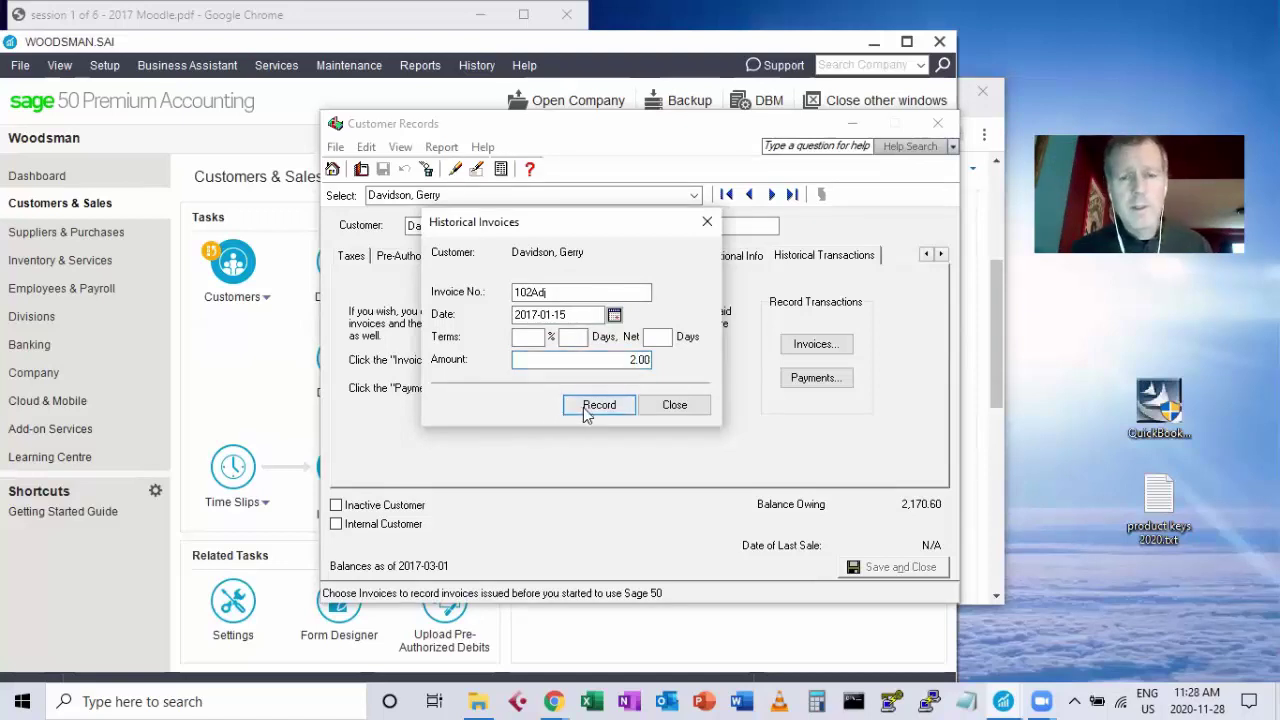
pyautogui.click(593, 412)
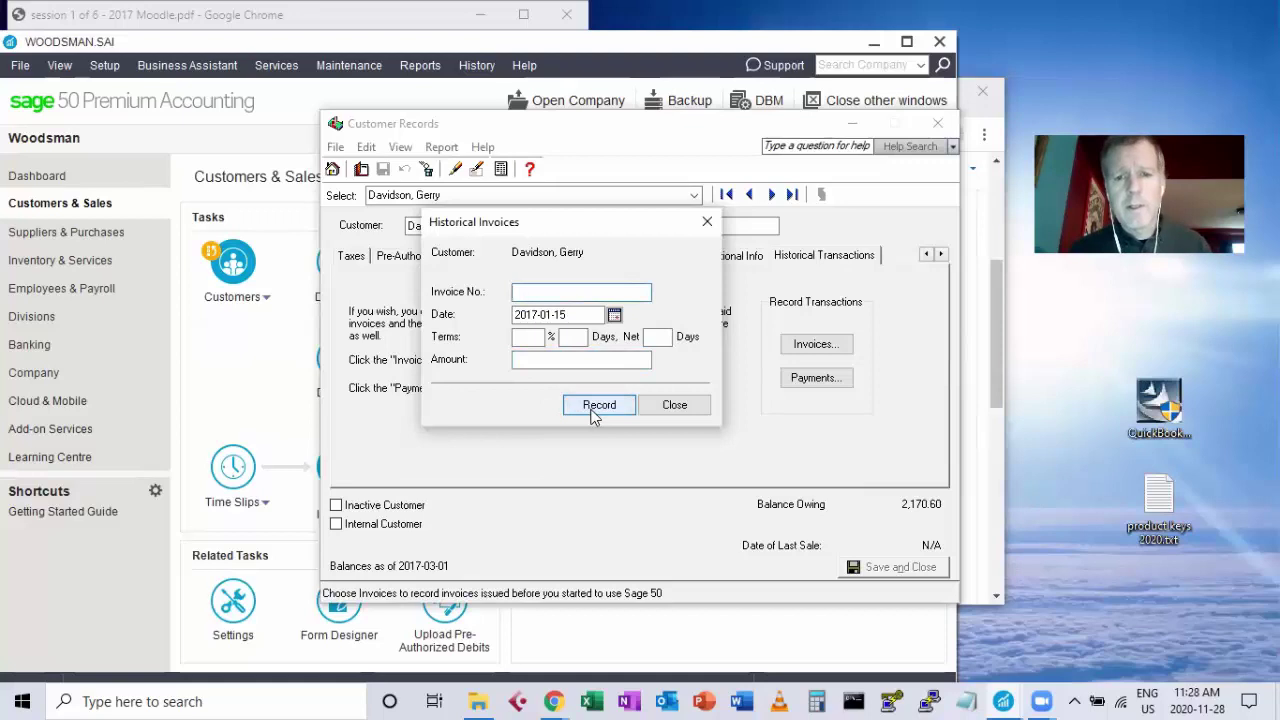
pyautogui.click(672, 406)
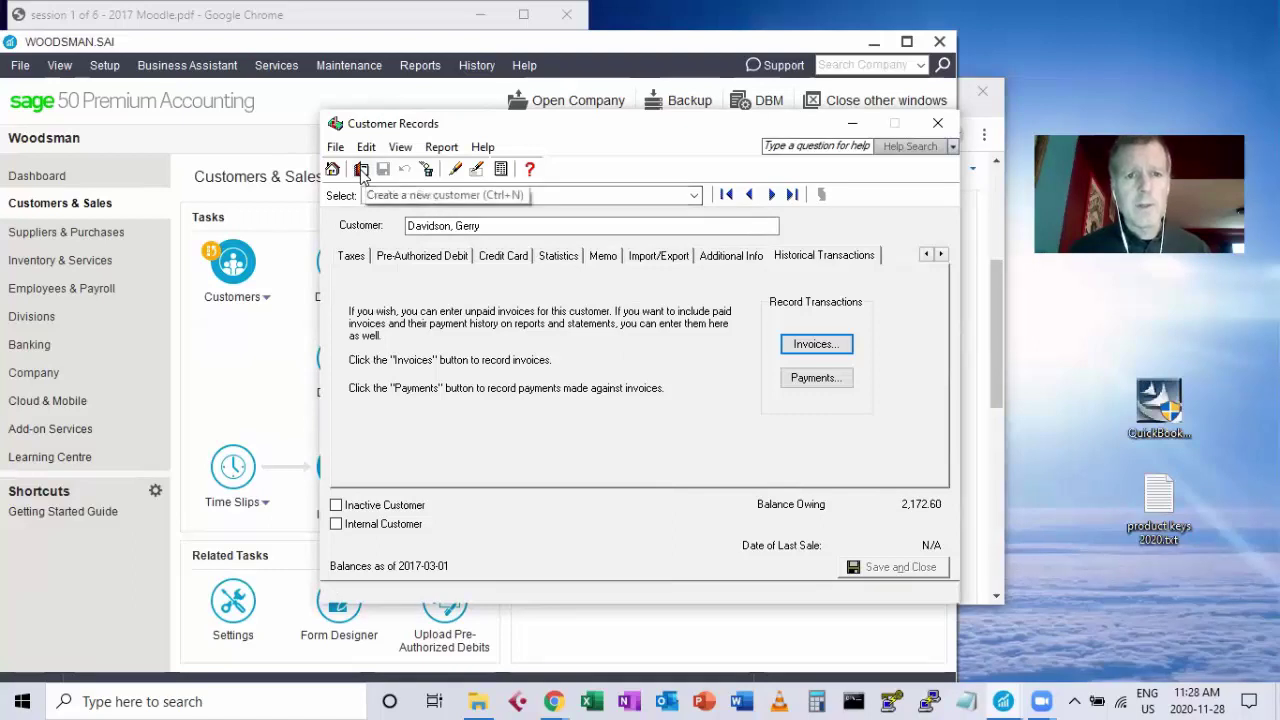
# Start a blank new customer record from the Customer Records toolbar.
pyautogui.click(362, 171)
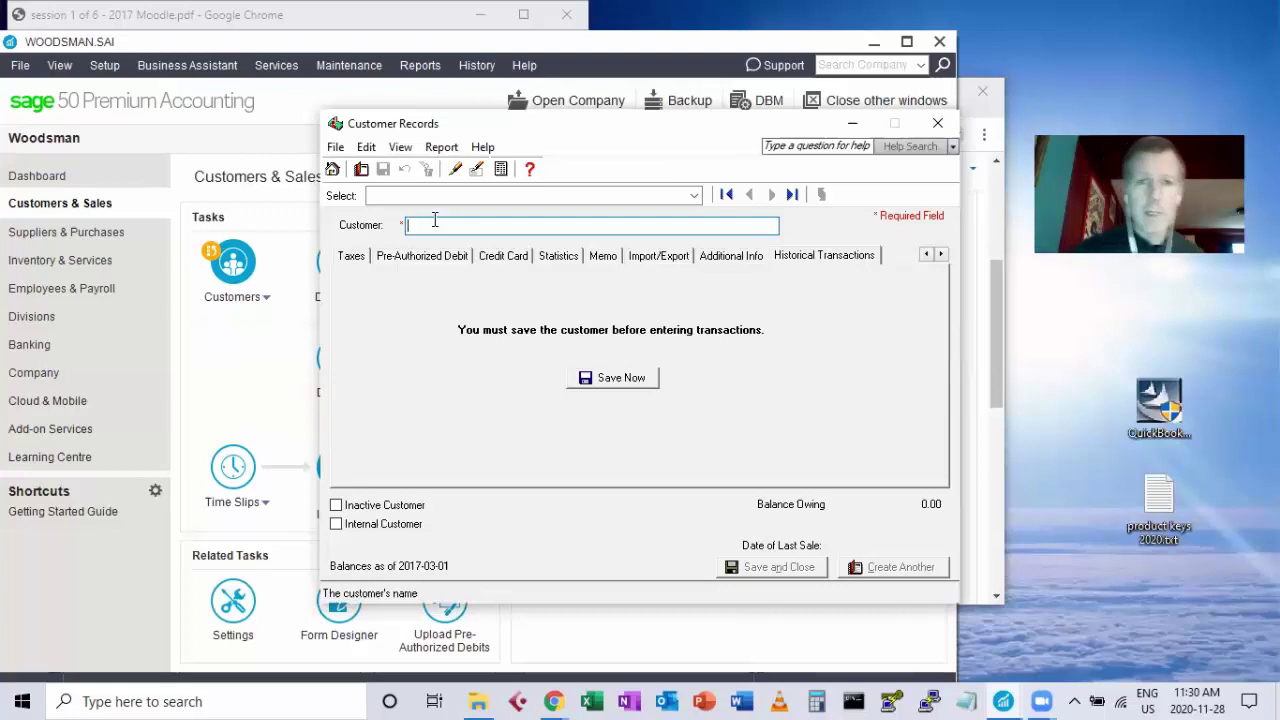
# Close the customer windows and review the 2017-01-01 to 2017-12-31 fiscal dates in Company Information settings.
pyautogui.click(943, 125)
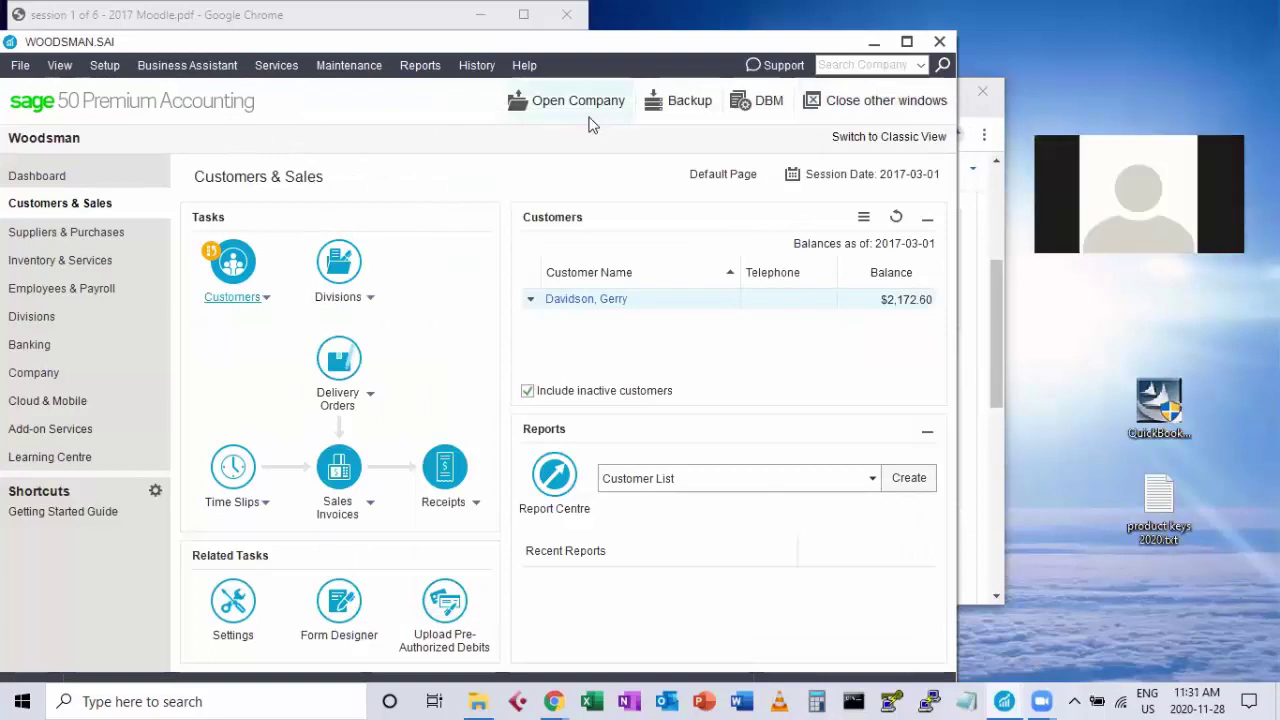
pyautogui.click(862, 104)
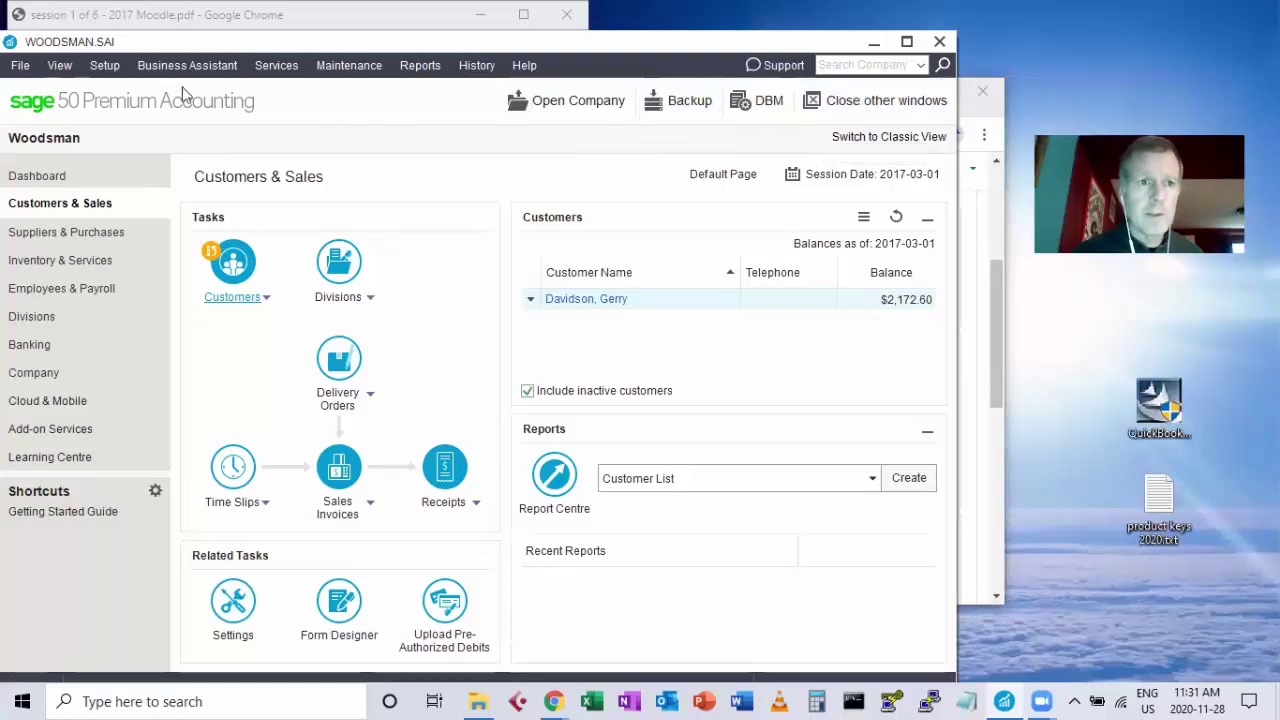
pyautogui.click(104, 65)
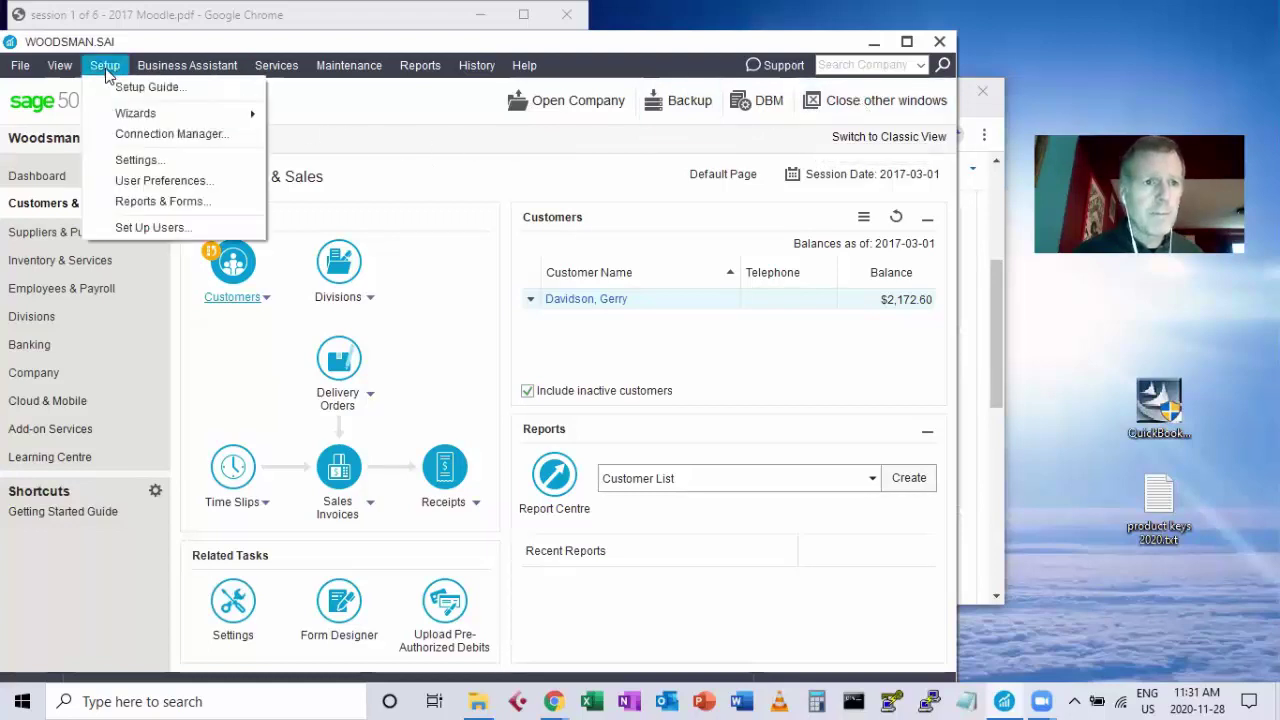
pyautogui.click(141, 163)
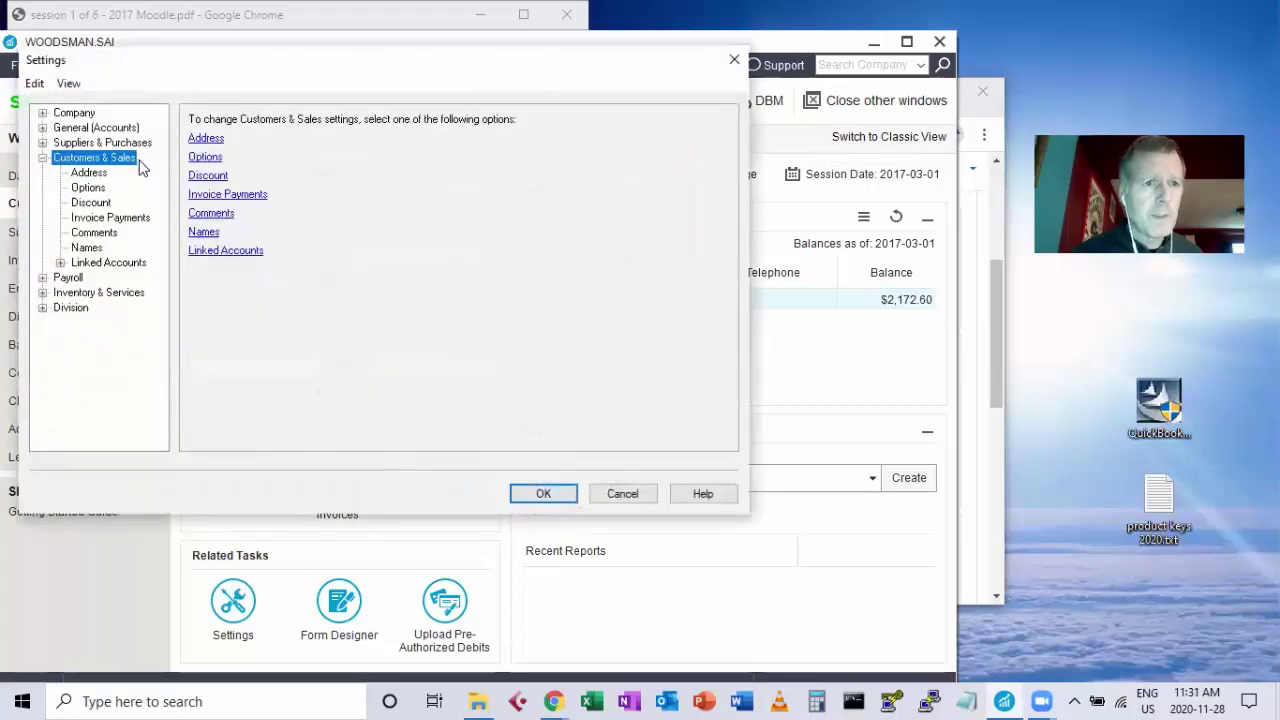
pyautogui.click(42, 113)
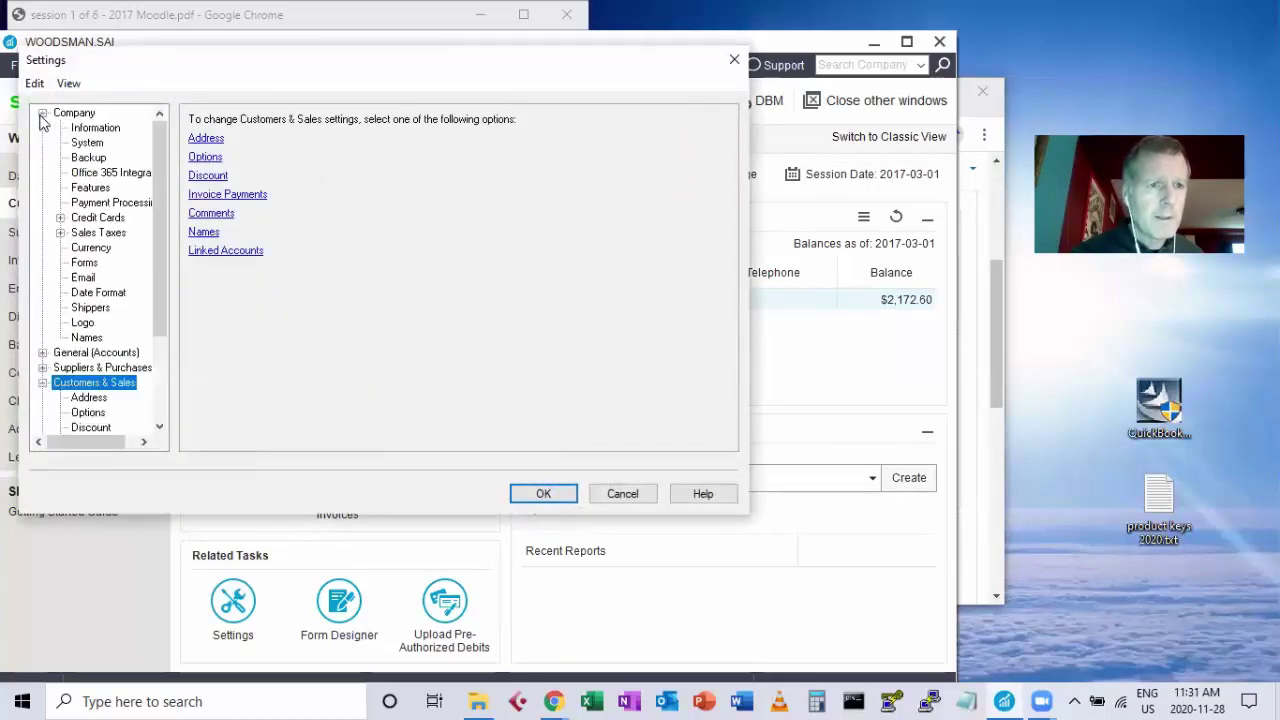
pyautogui.click(84, 129)
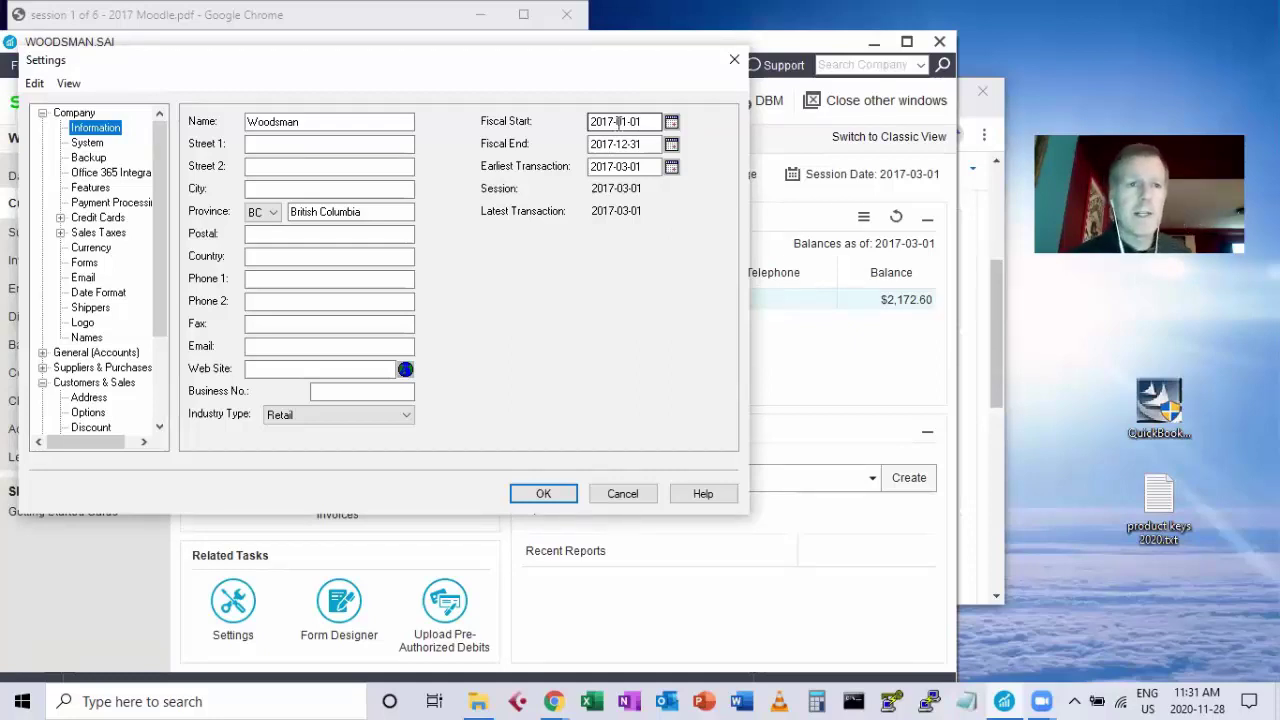
pyautogui.click(303, 122)
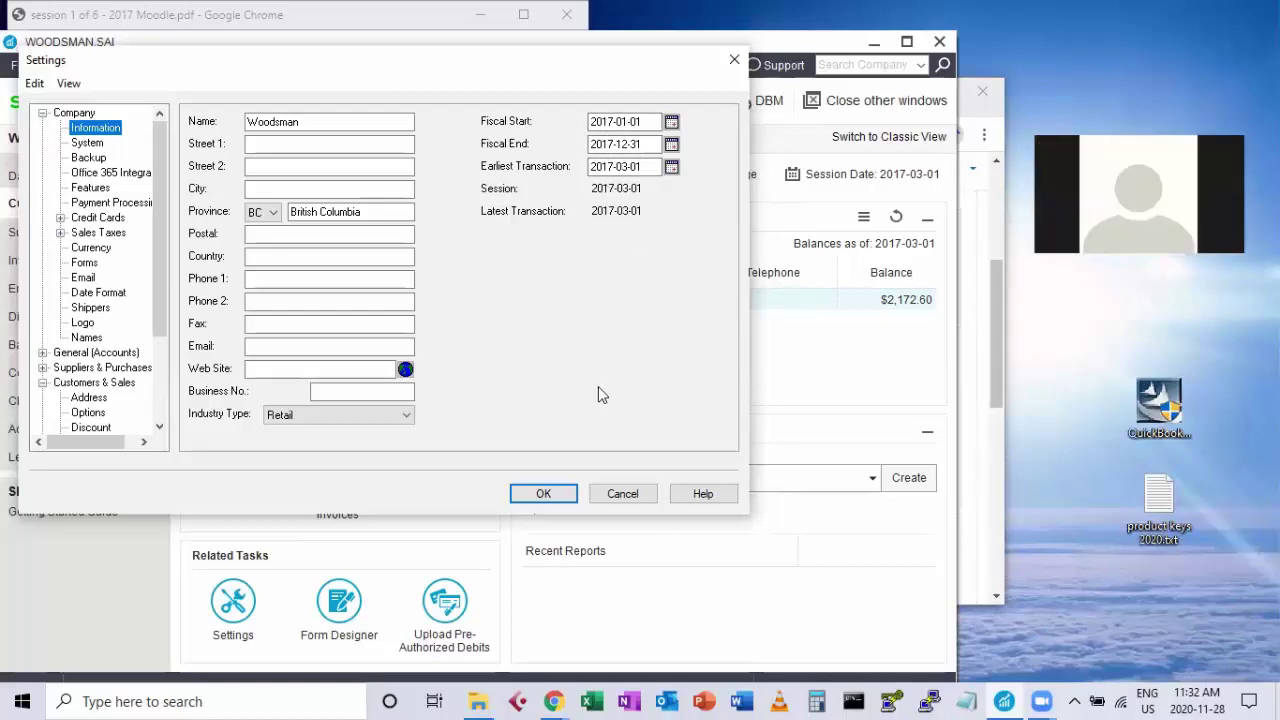
pyautogui.click(544, 498)
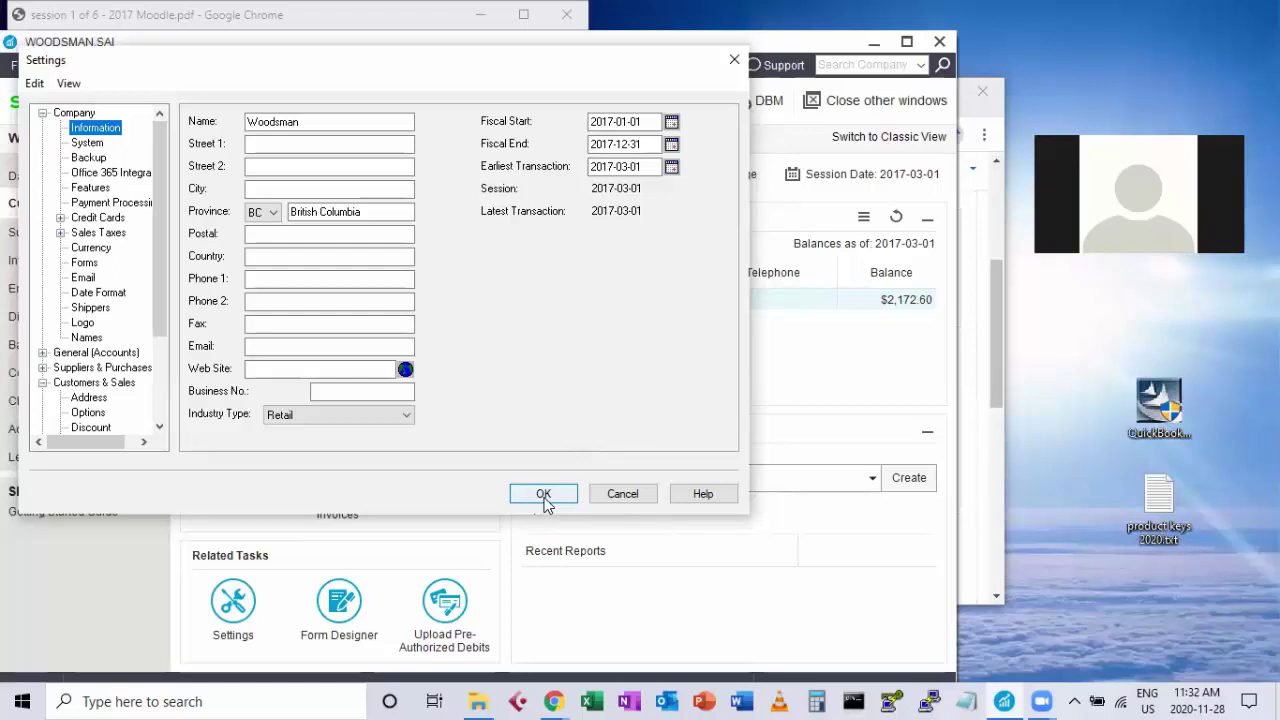
pyautogui.click(544, 497)
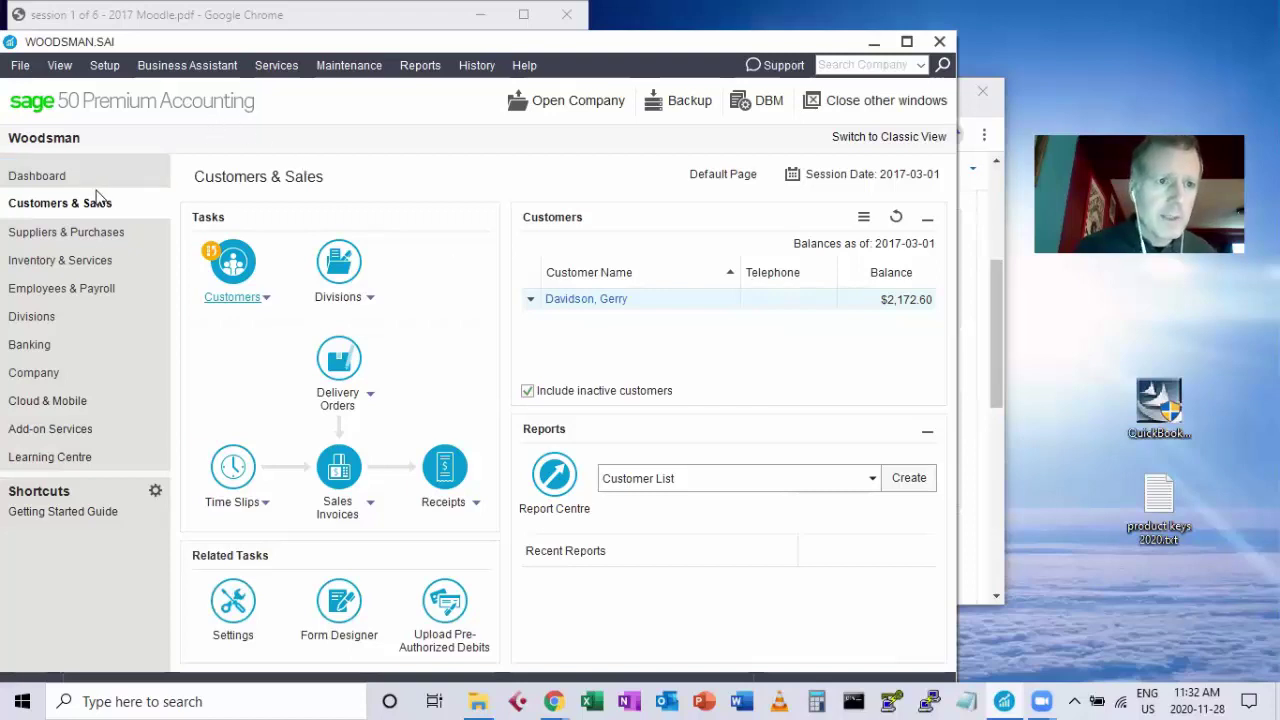
# Choose Add Customer from the Customers task dropdown.
pyautogui.click(266, 300)
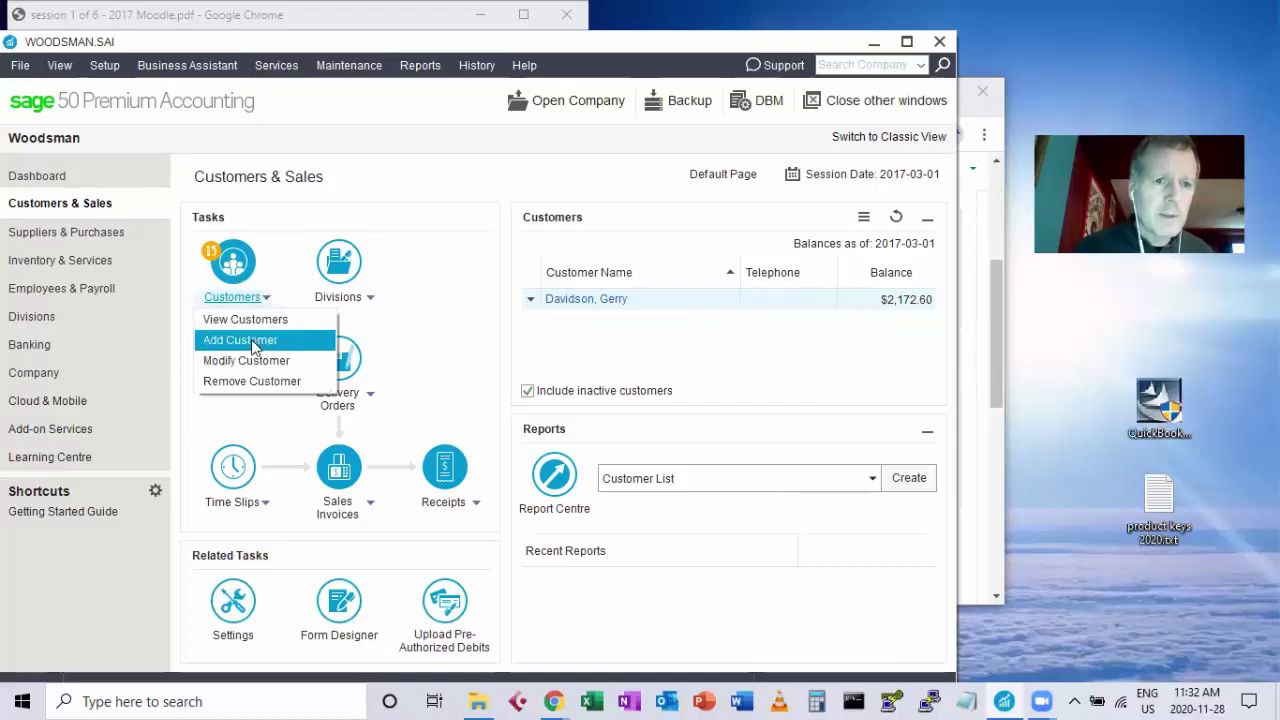
pyautogui.click(252, 342)
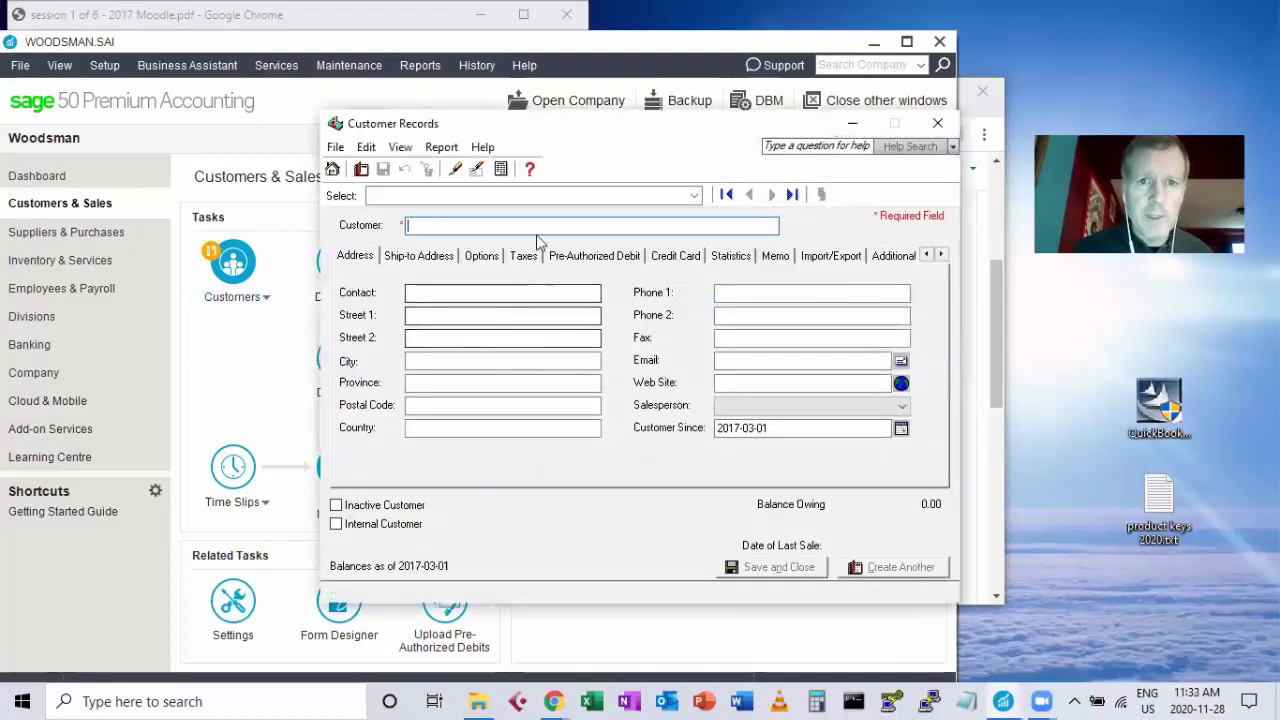
# Enter the second customer's name and save the record from the Historical Transactions section.
pyautogui.click(940, 255)
pyautogui.click(912, 256)
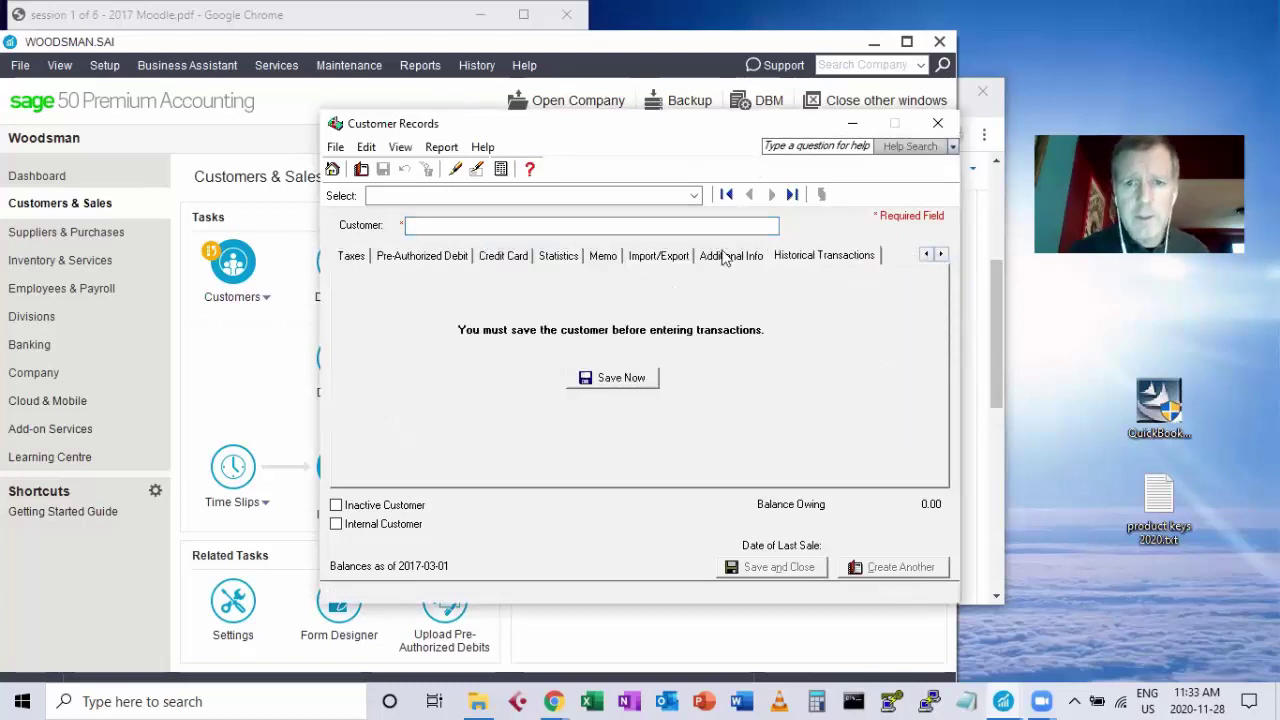
pyautogui.click(552, 226)
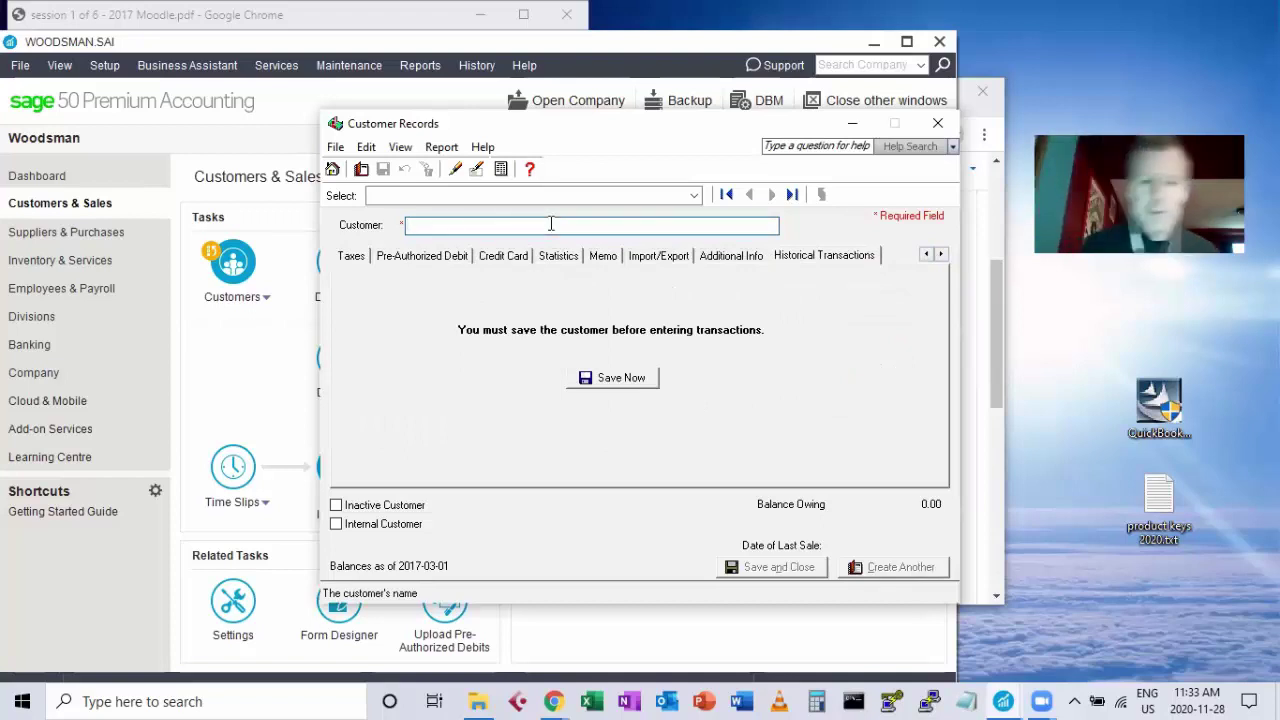
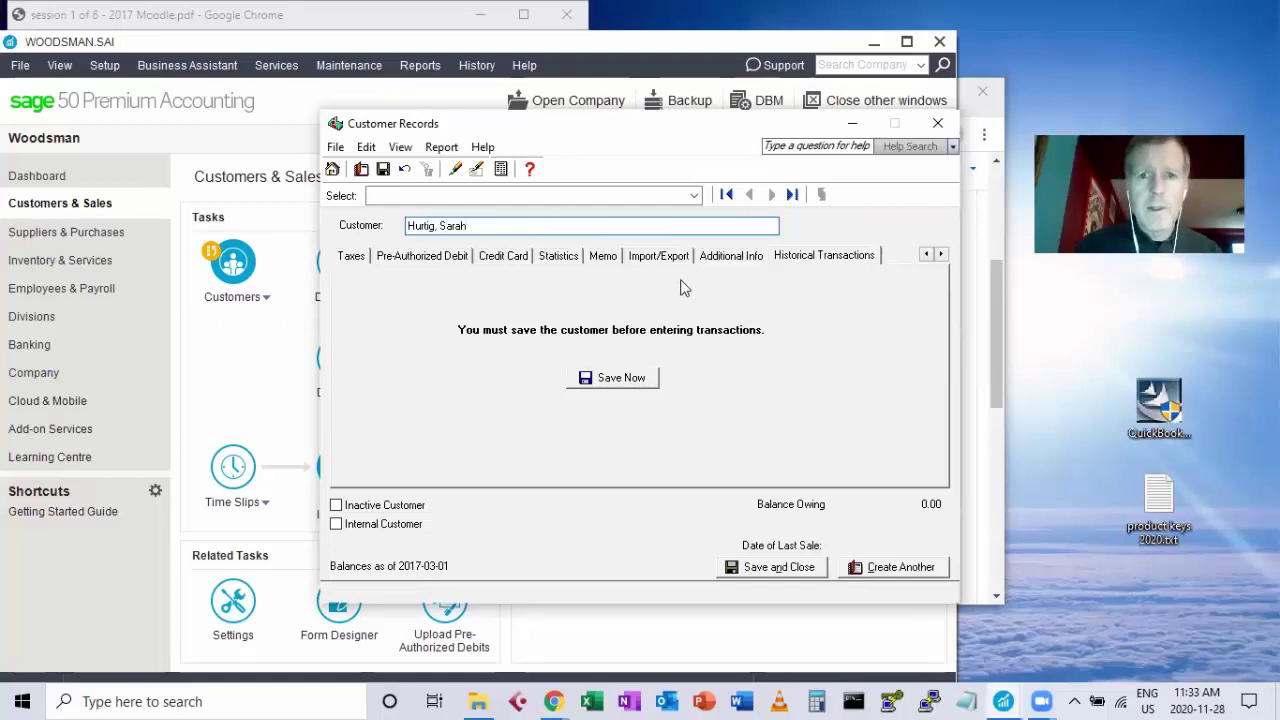
pyautogui.click(622, 380)
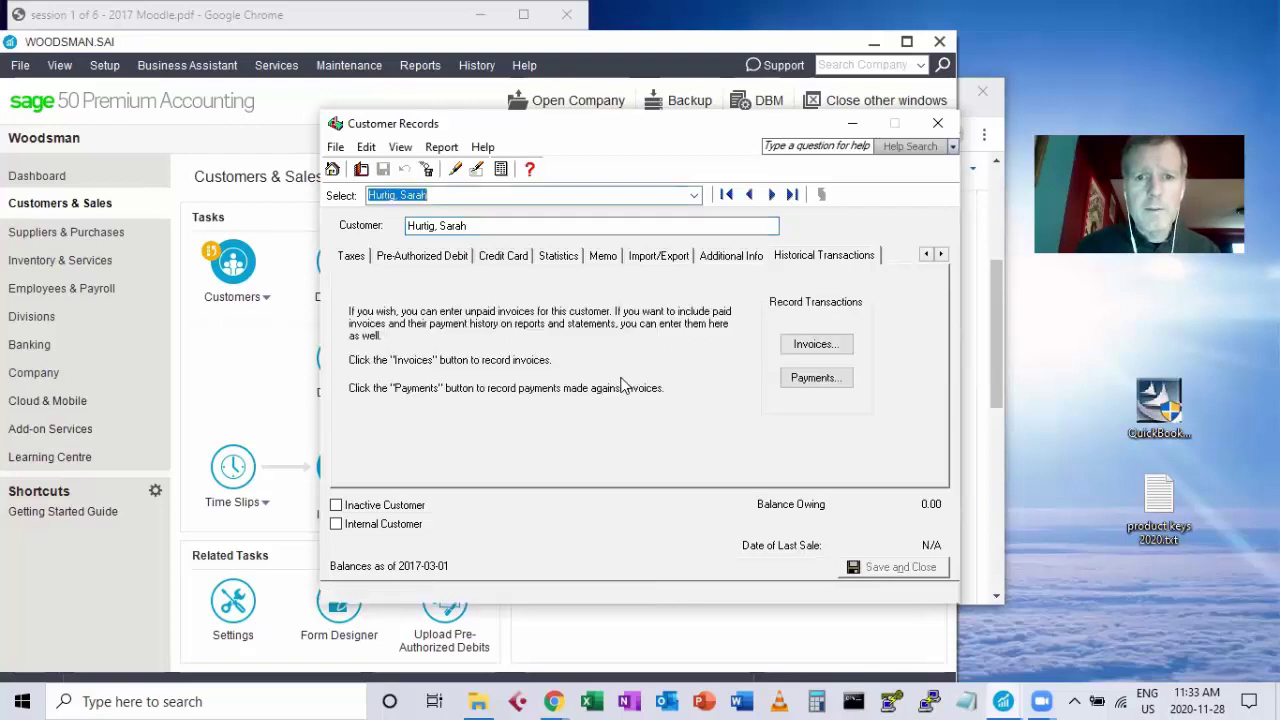
pyautogui.click(811, 344)
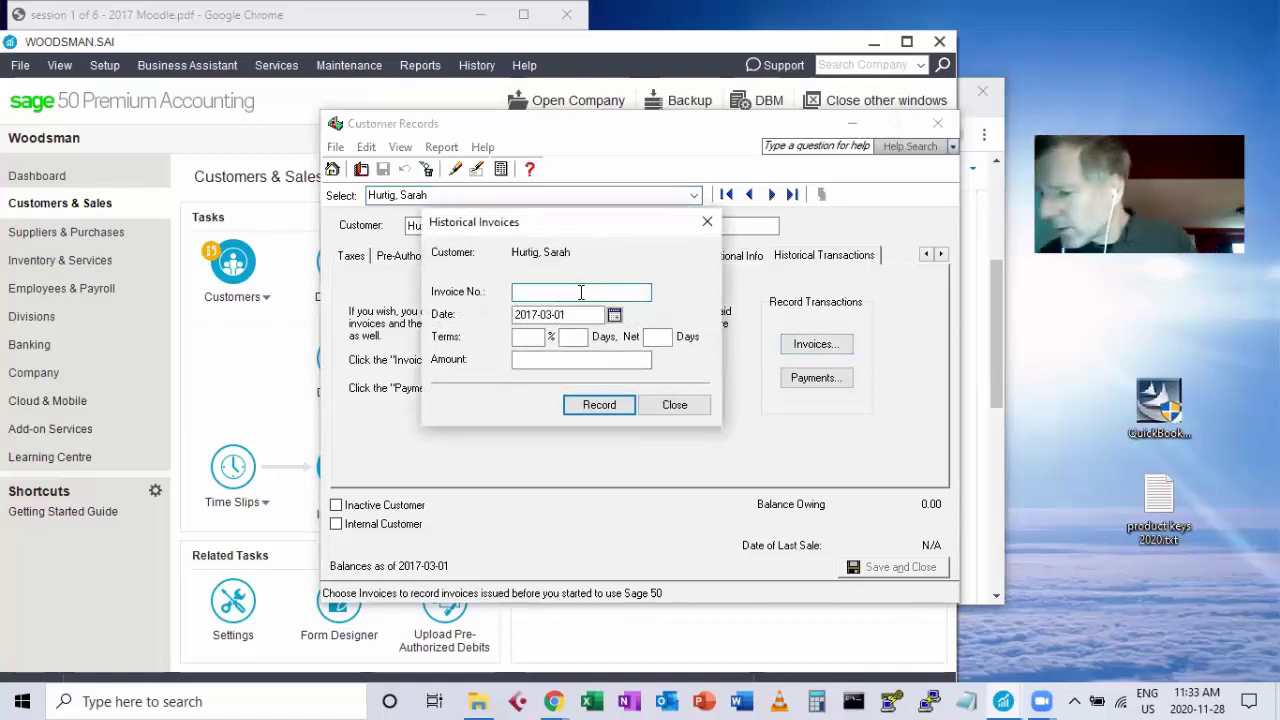
# Record historical invoice 114 dated Feb 28, 2017 for 3,289.95 and close the form.
pyautogui.write('114')
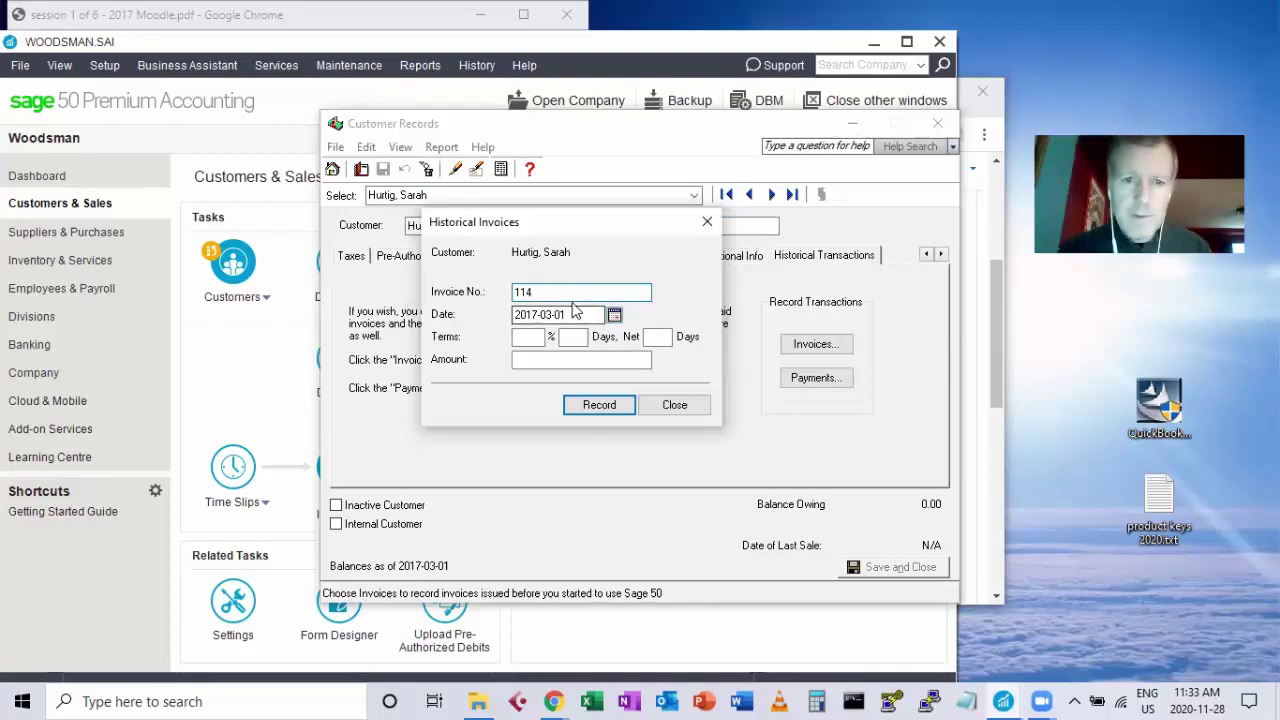
pyautogui.moveTo(563, 315); pyautogui.dragTo(506, 317)
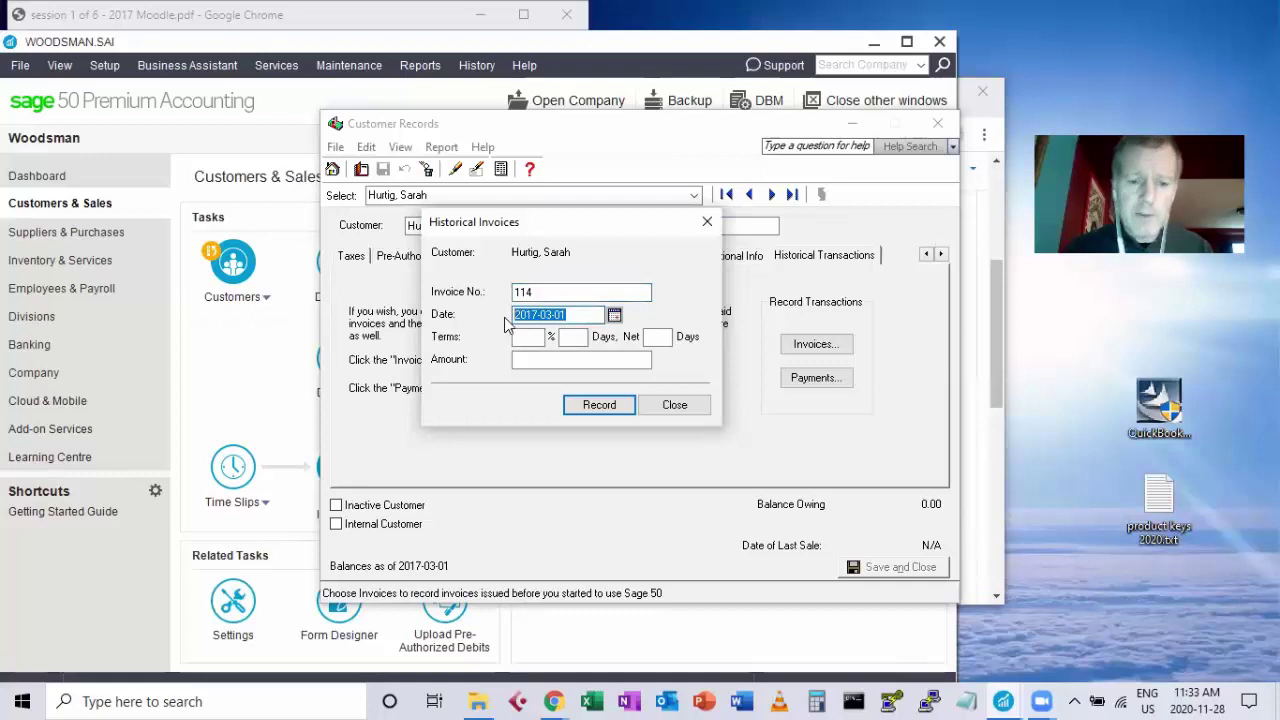
pyautogui.write('feb 28')
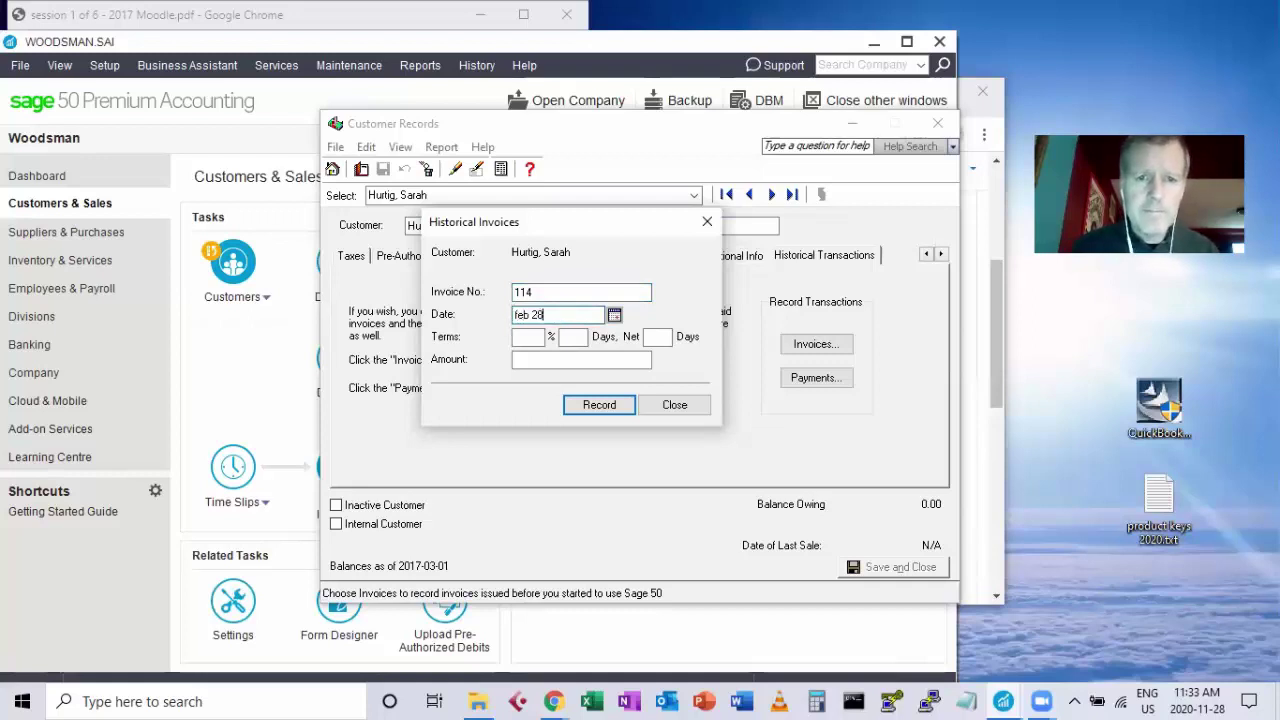
pyautogui.press('Tab')
pyautogui.click(520, 359)
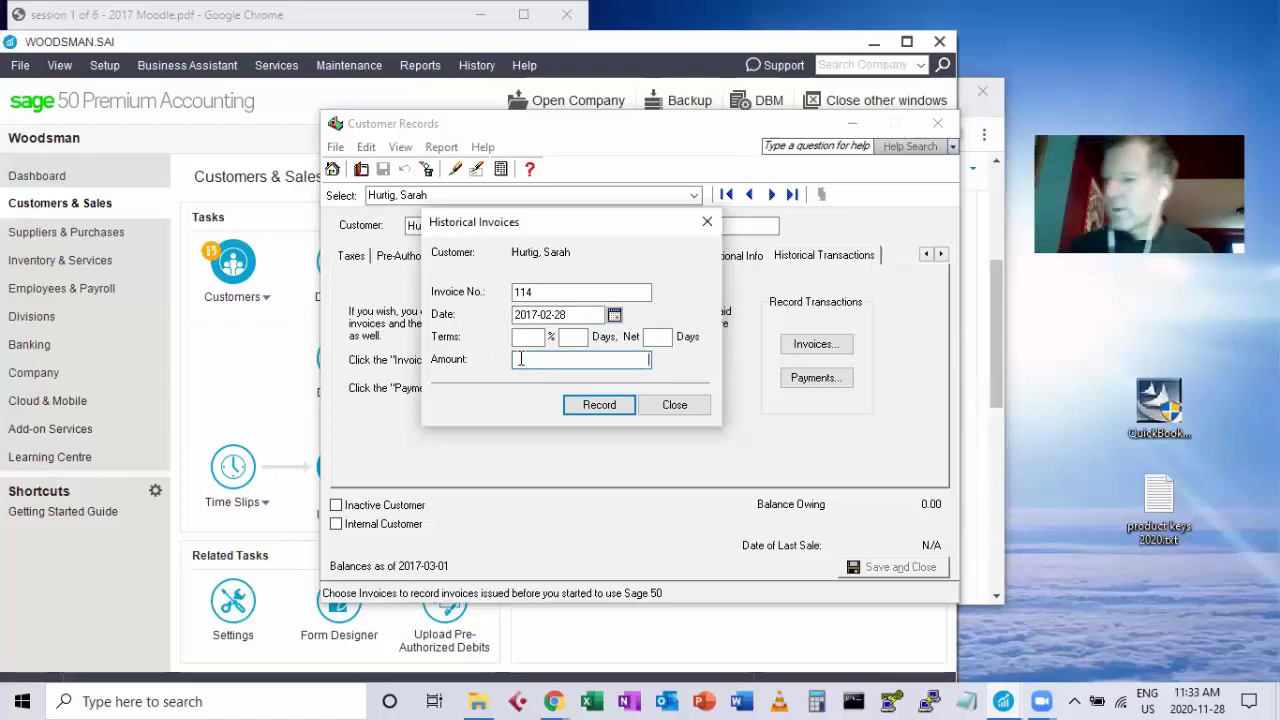
pyautogui.write('3289')
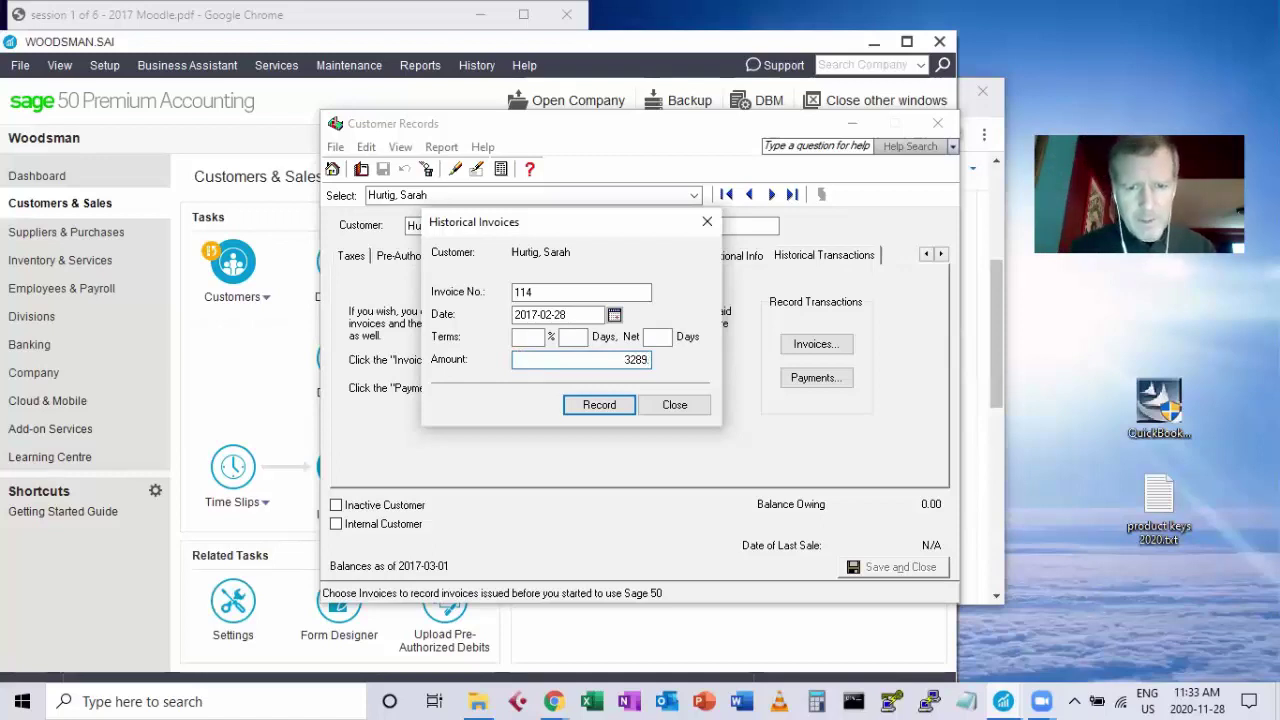
pyautogui.write('.95')
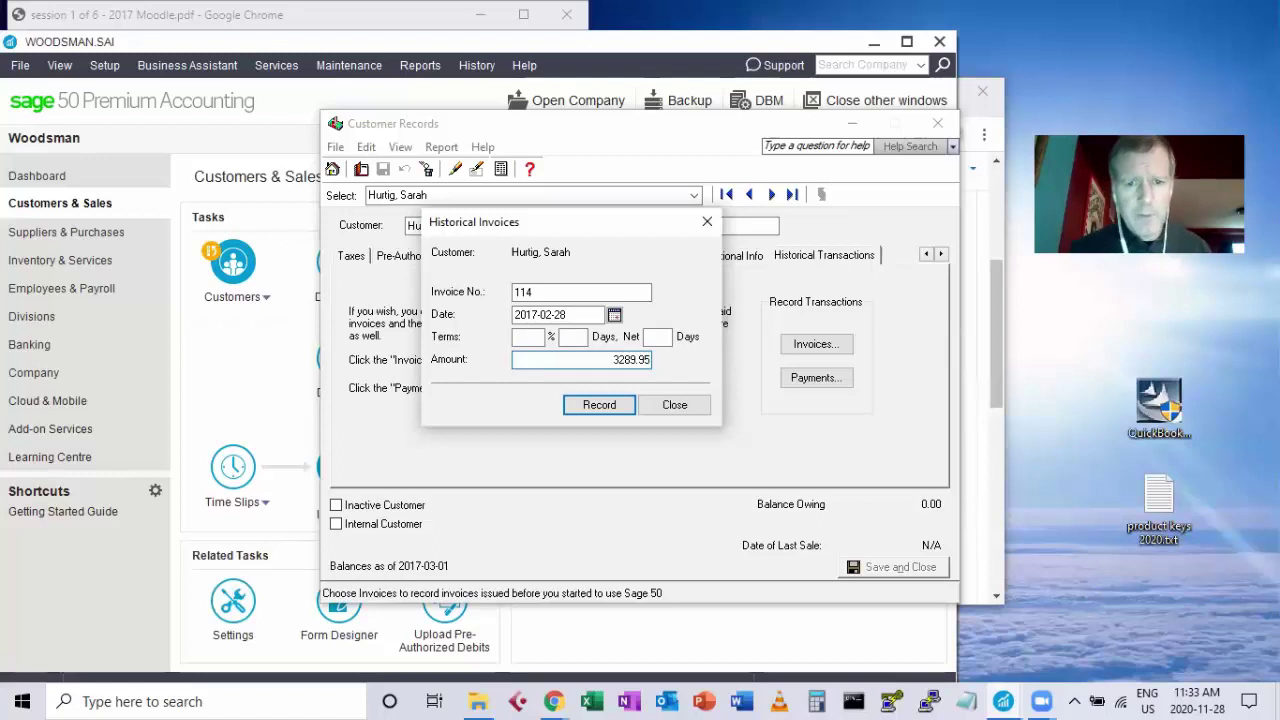
pyautogui.click(600, 405)
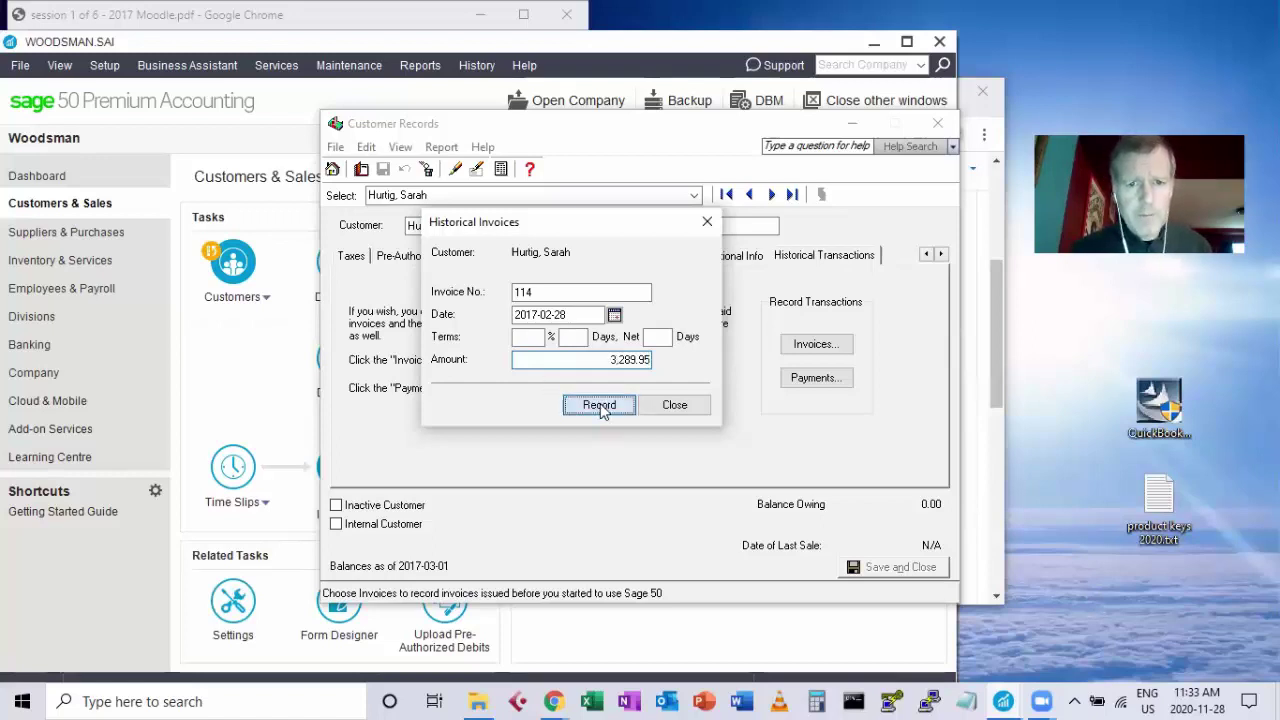
pyautogui.click(673, 407)
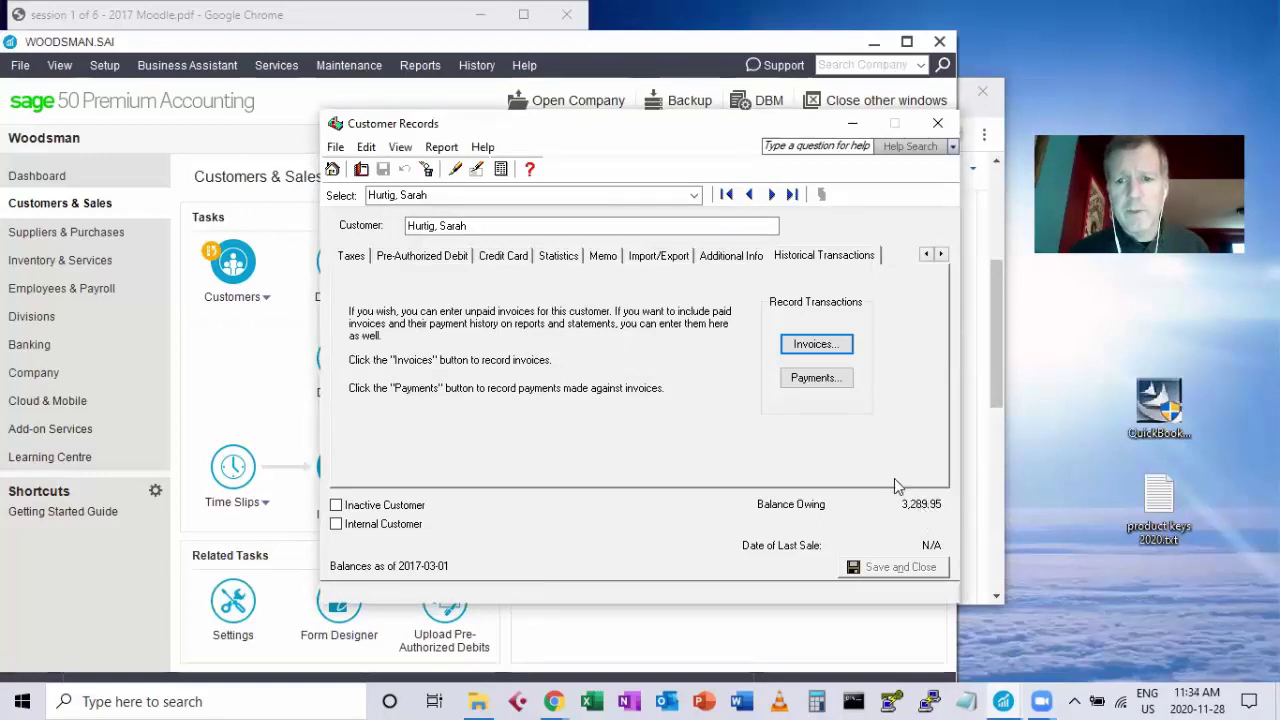
# Enter historical payment 114A of 100.00 against invoice 114.
pyautogui.click(818, 380)
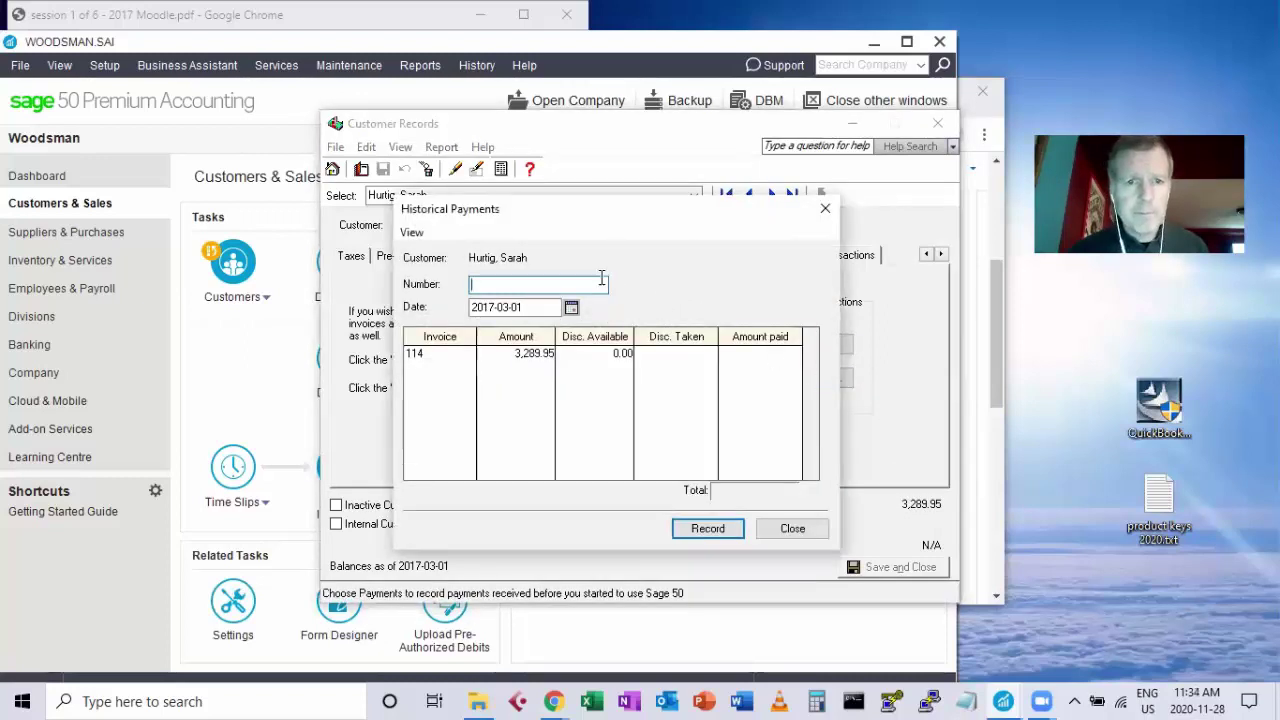
pyautogui.click(437, 360)
pyautogui.click(481, 288)
pyautogui.write('114')
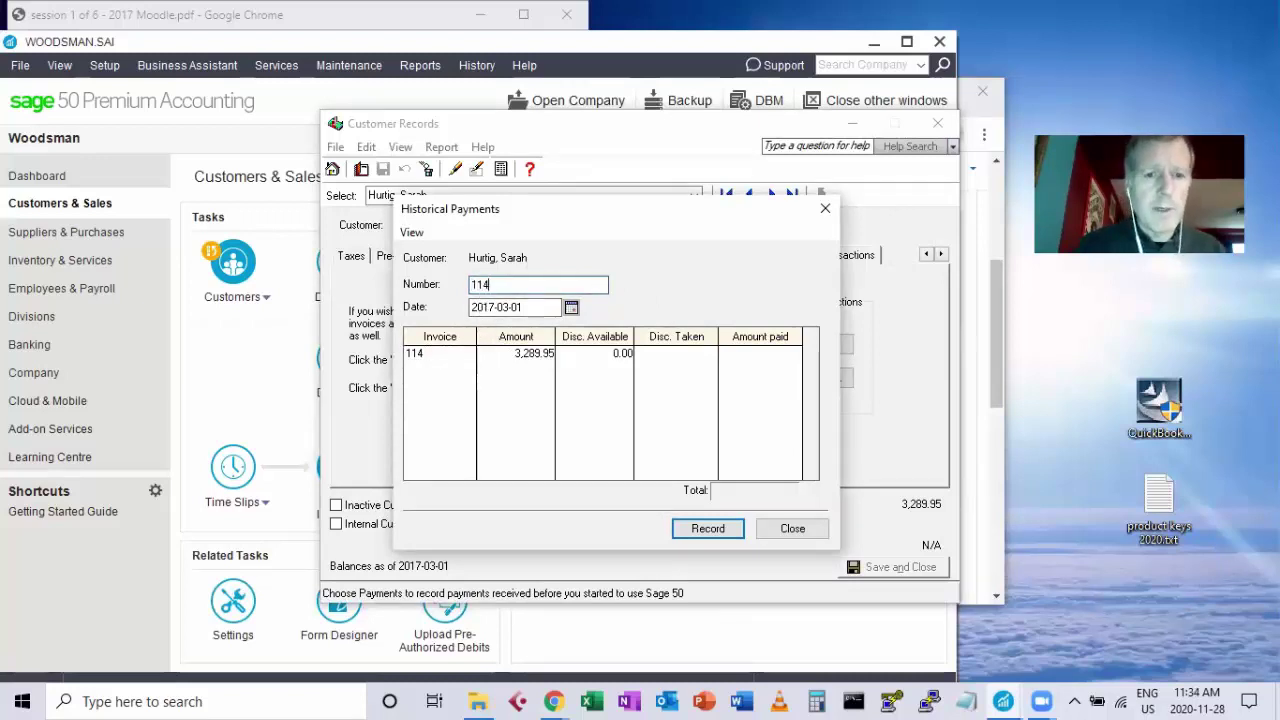
pyautogui.write('A')
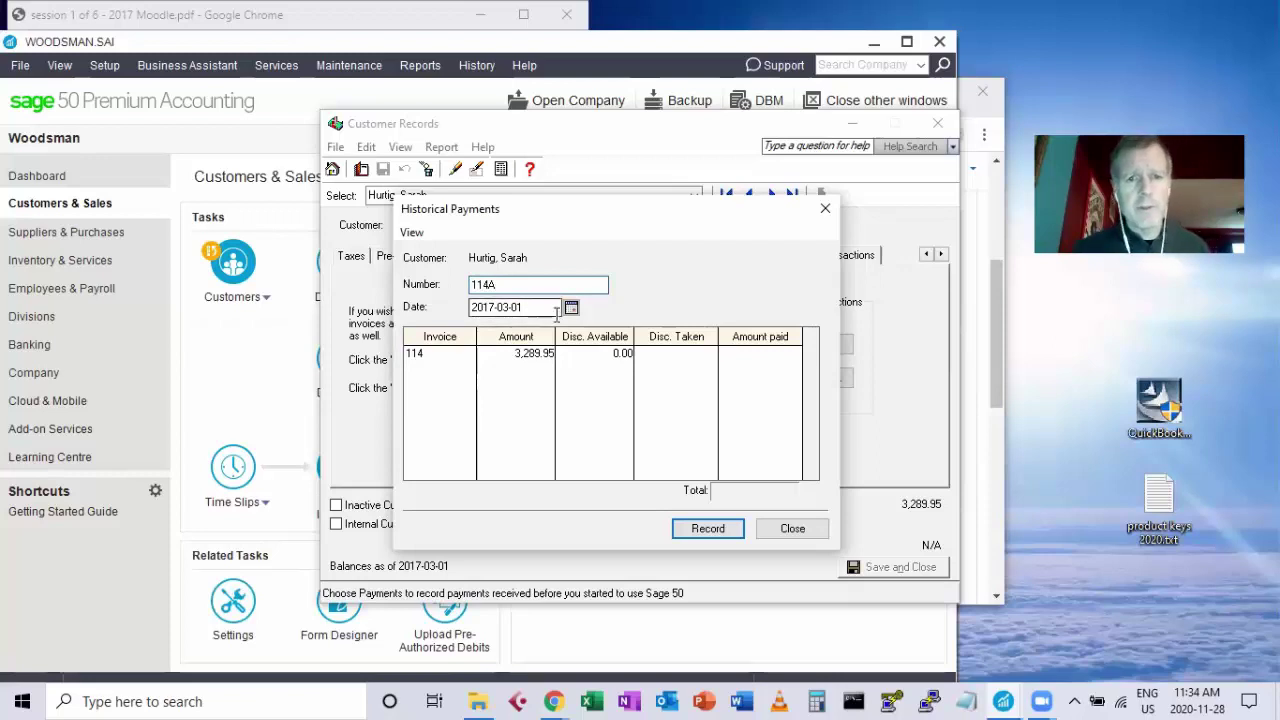
pyautogui.moveTo(551, 309); pyautogui.dragTo(470, 307)
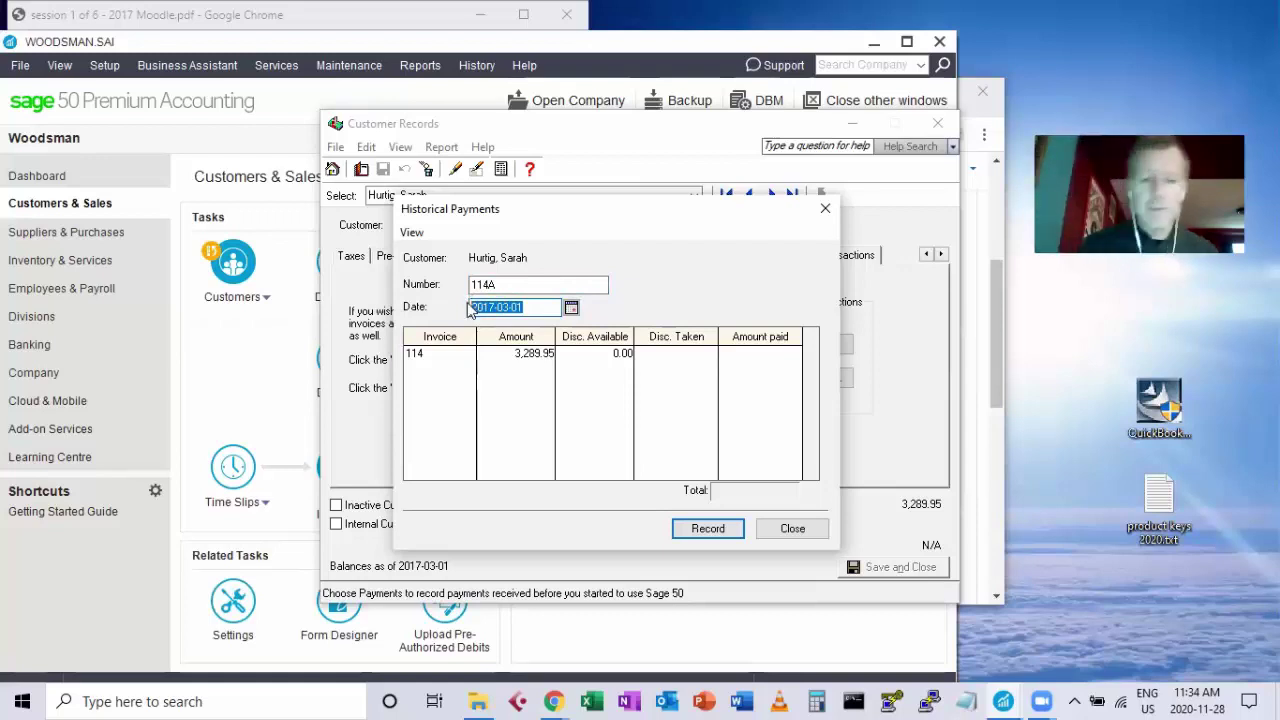
pyautogui.write('feb 28')
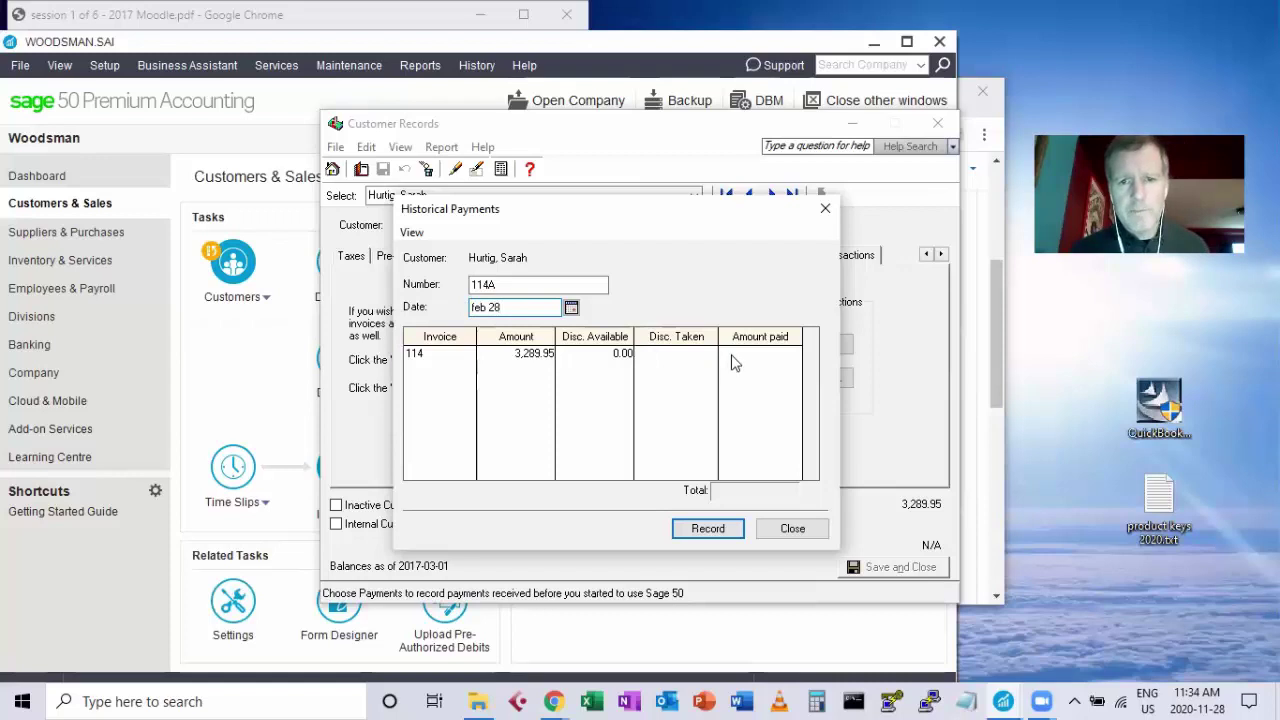
pyautogui.click(535, 356)
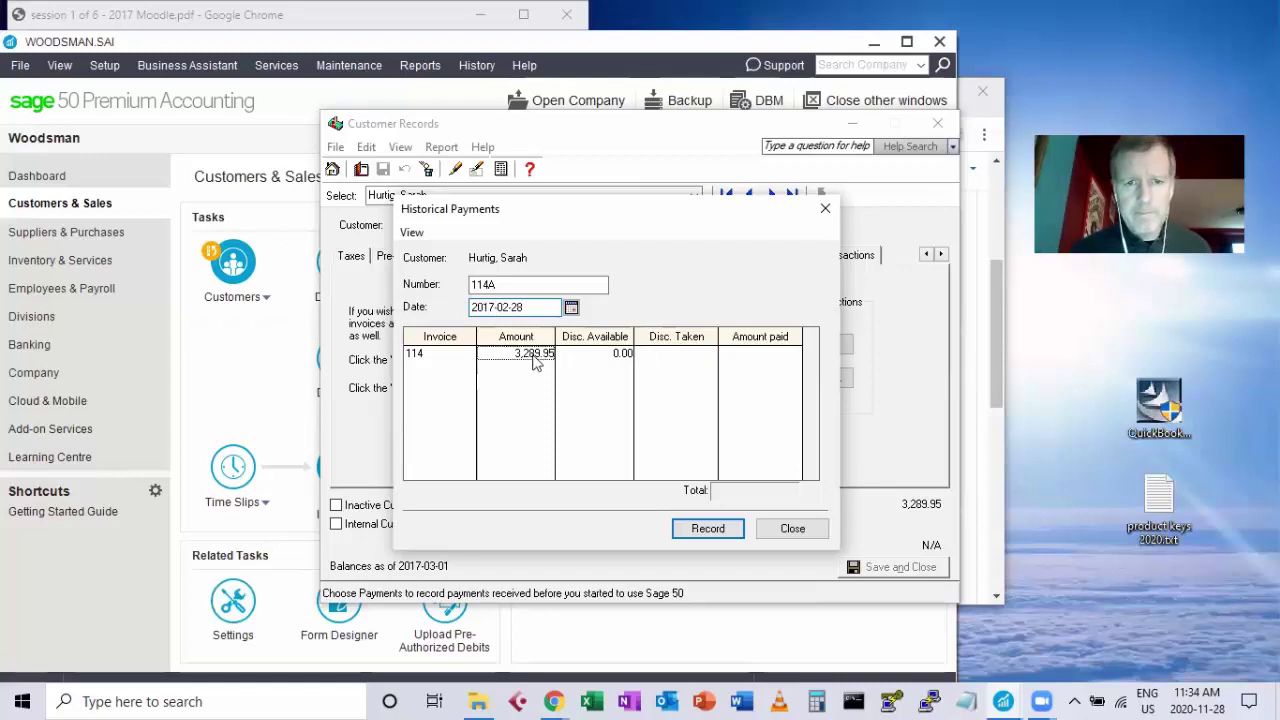
pyautogui.click(738, 356)
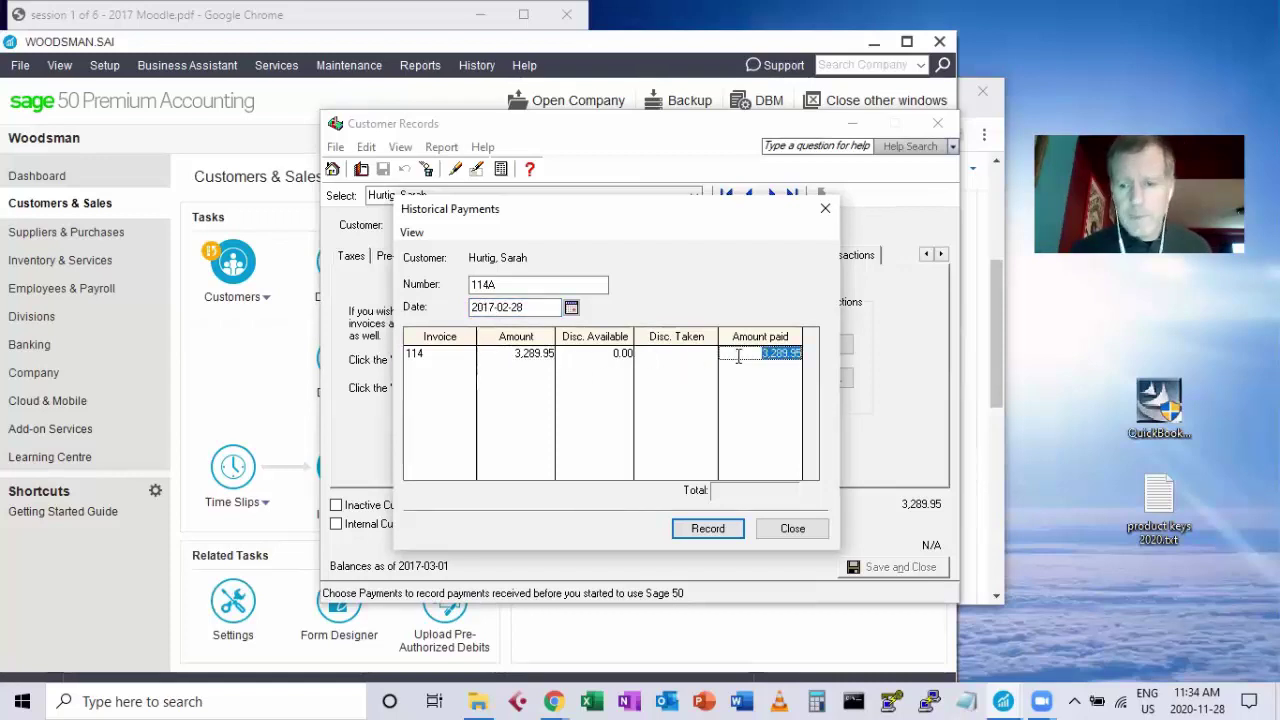
pyautogui.write('100')
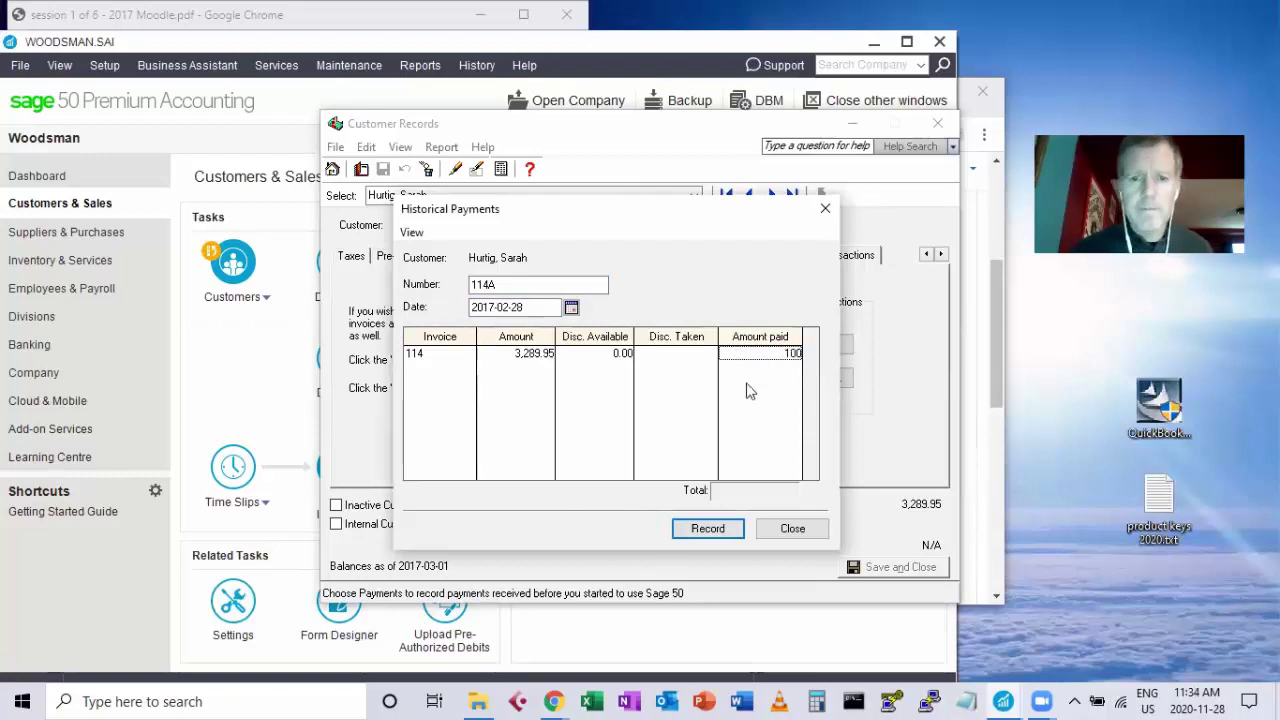
pyautogui.click(705, 531)
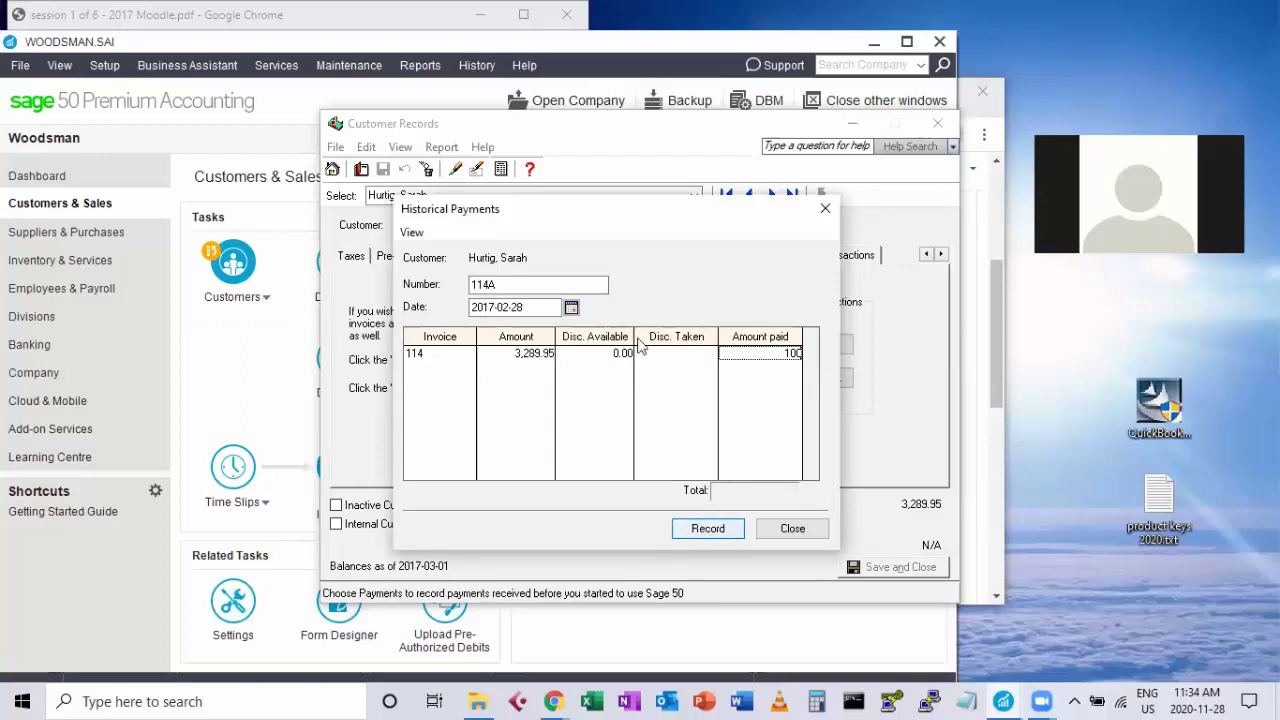
# Correct the payment date to Jan 28, record the payment, and close the form.
pyautogui.click(558, 308)
pyautogui.moveTo(566, 310); pyautogui.dragTo(450, 312)
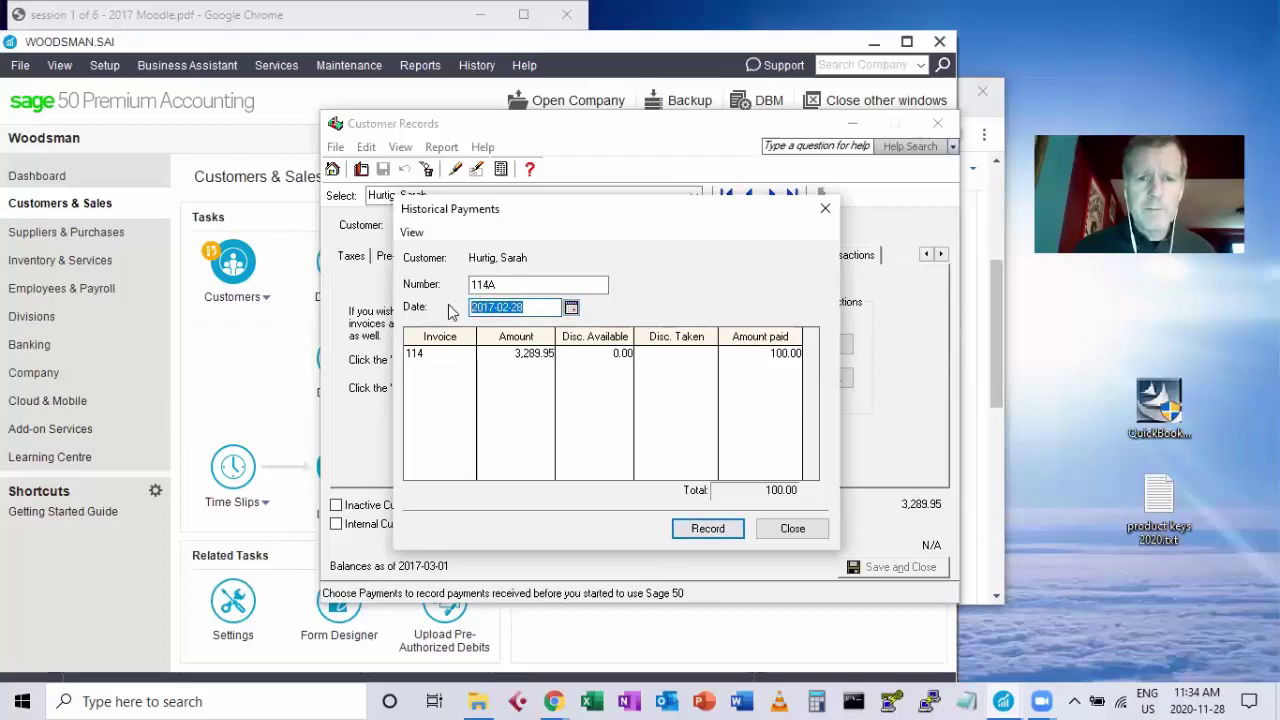
pyautogui.write('jan 28')
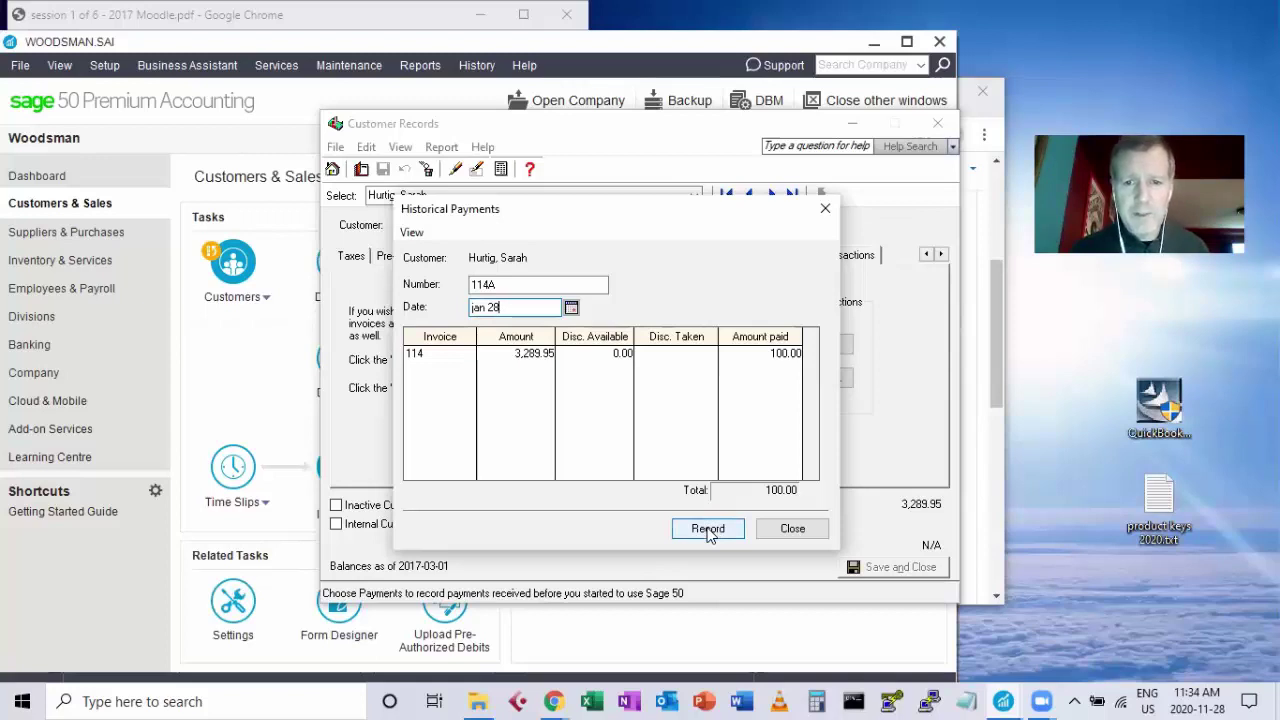
pyautogui.click(708, 530)
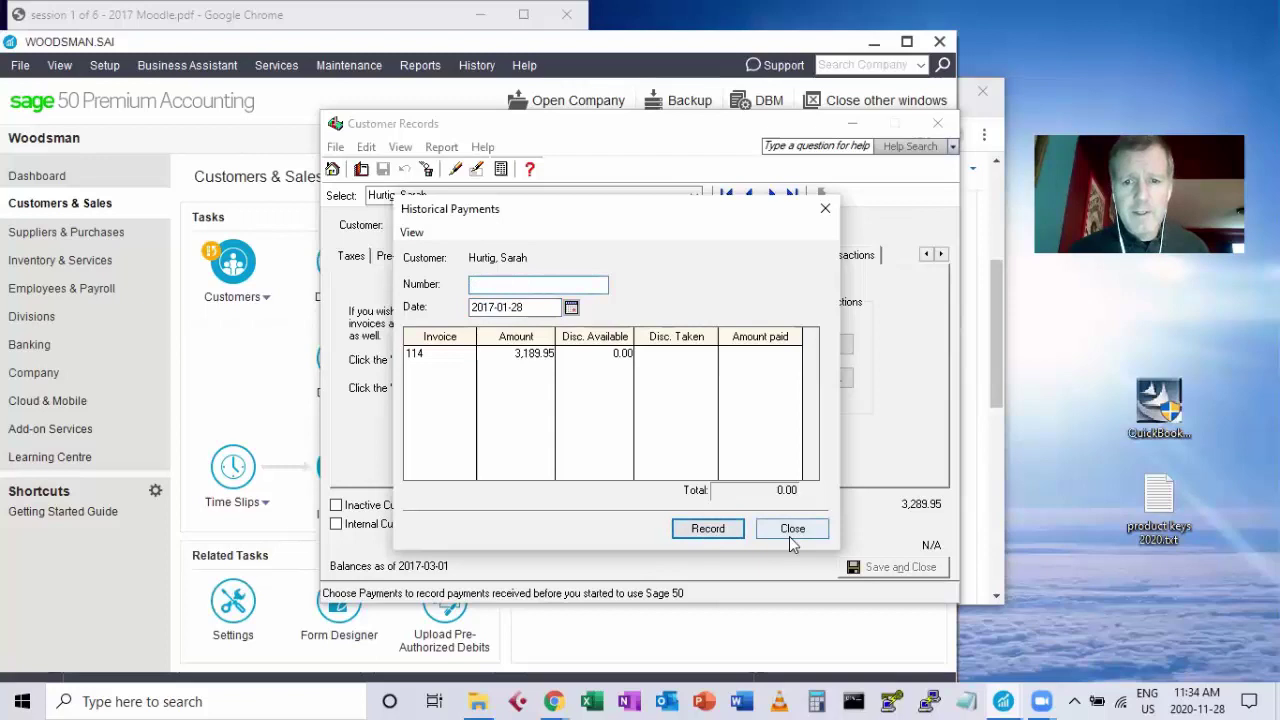
pyautogui.click(791, 532)
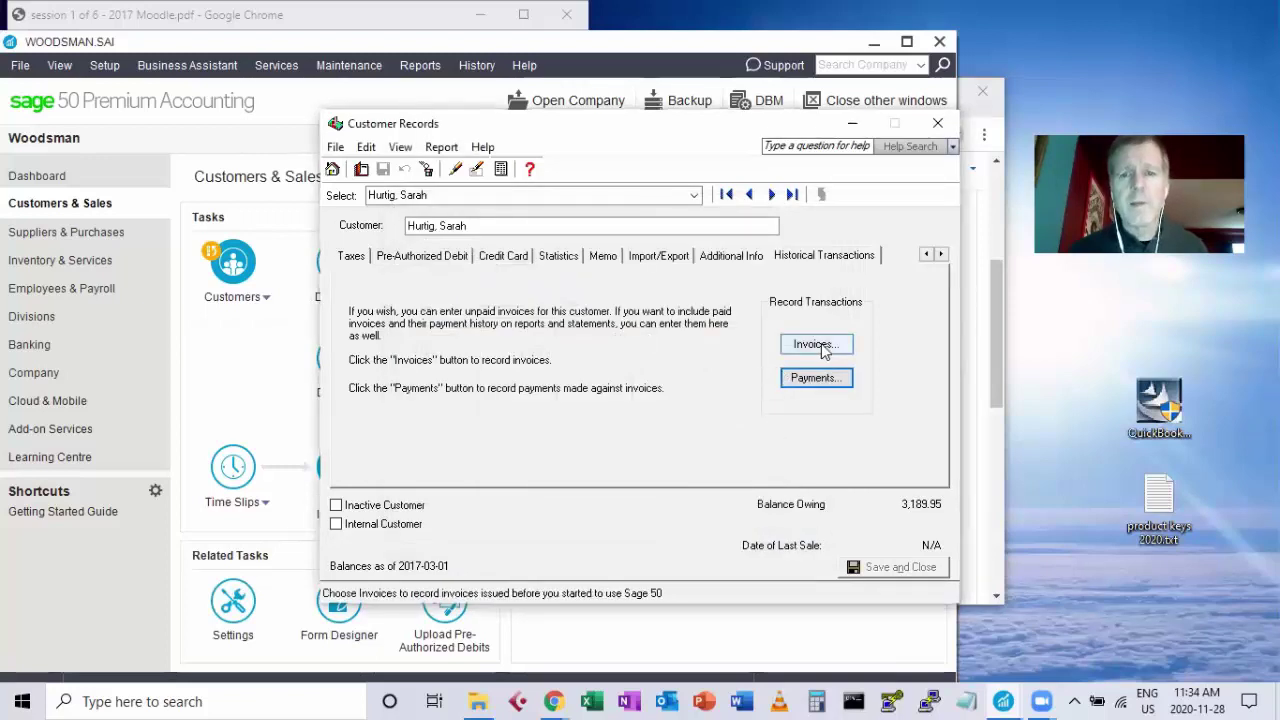
# Start historical payment AA114 dated Feb 28.
pyautogui.click(815, 378)
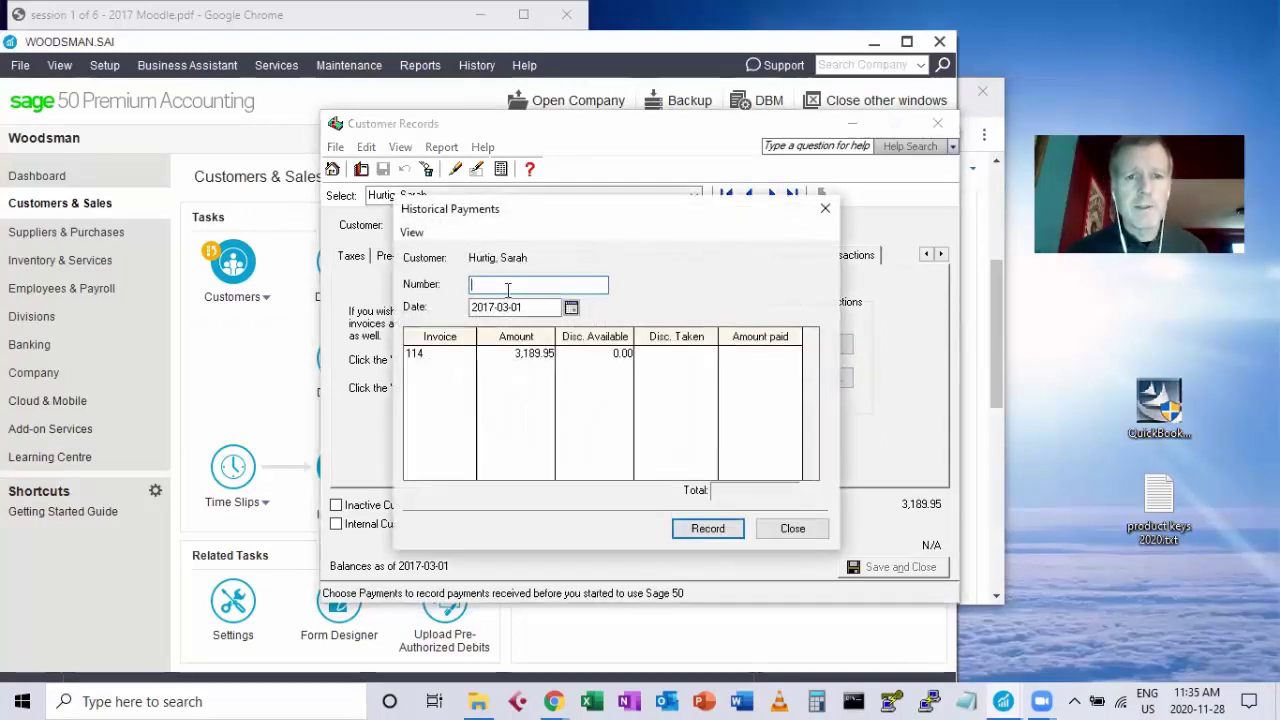
pyautogui.write('A')
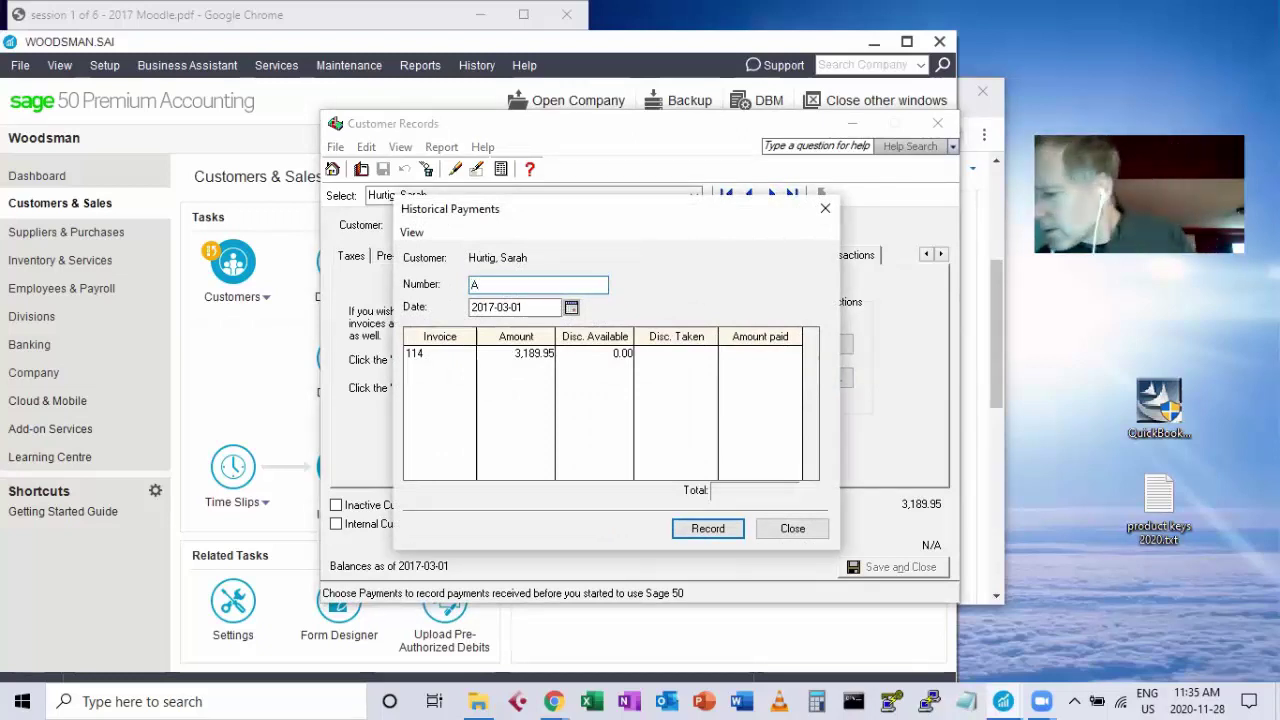
pyautogui.write('A')
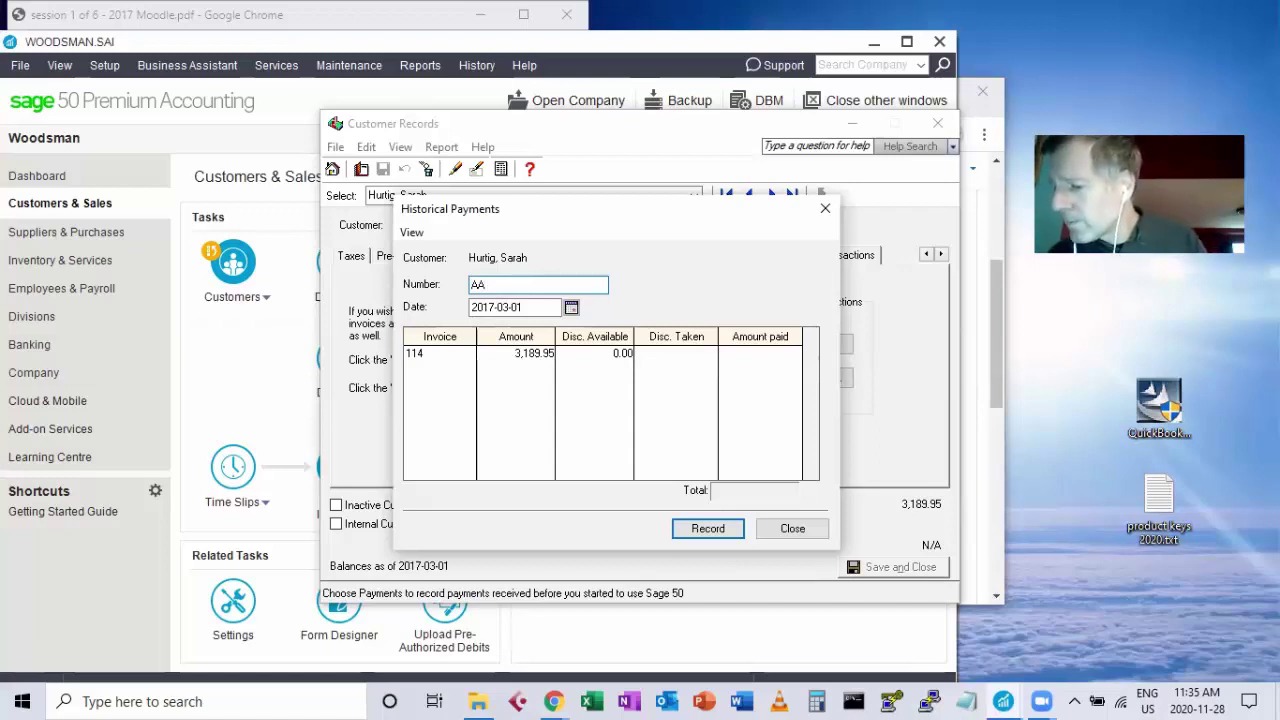
pyautogui.write('114')
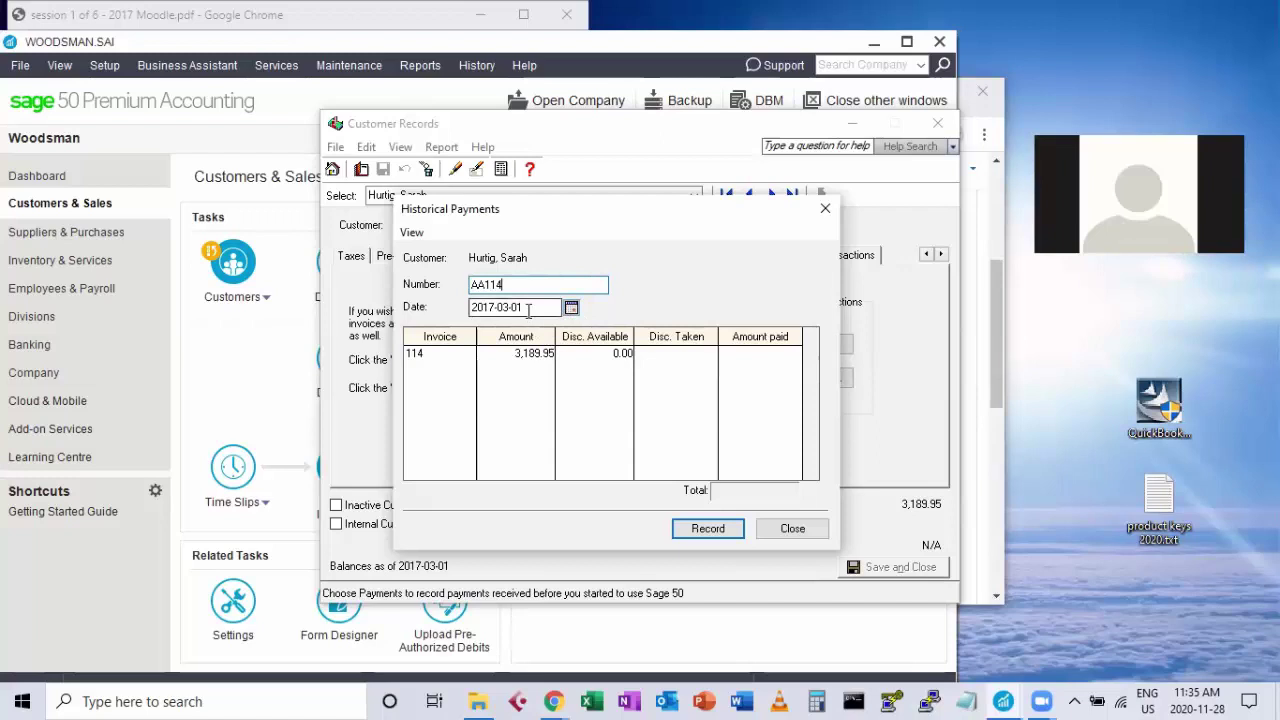
pyautogui.press('Tab')
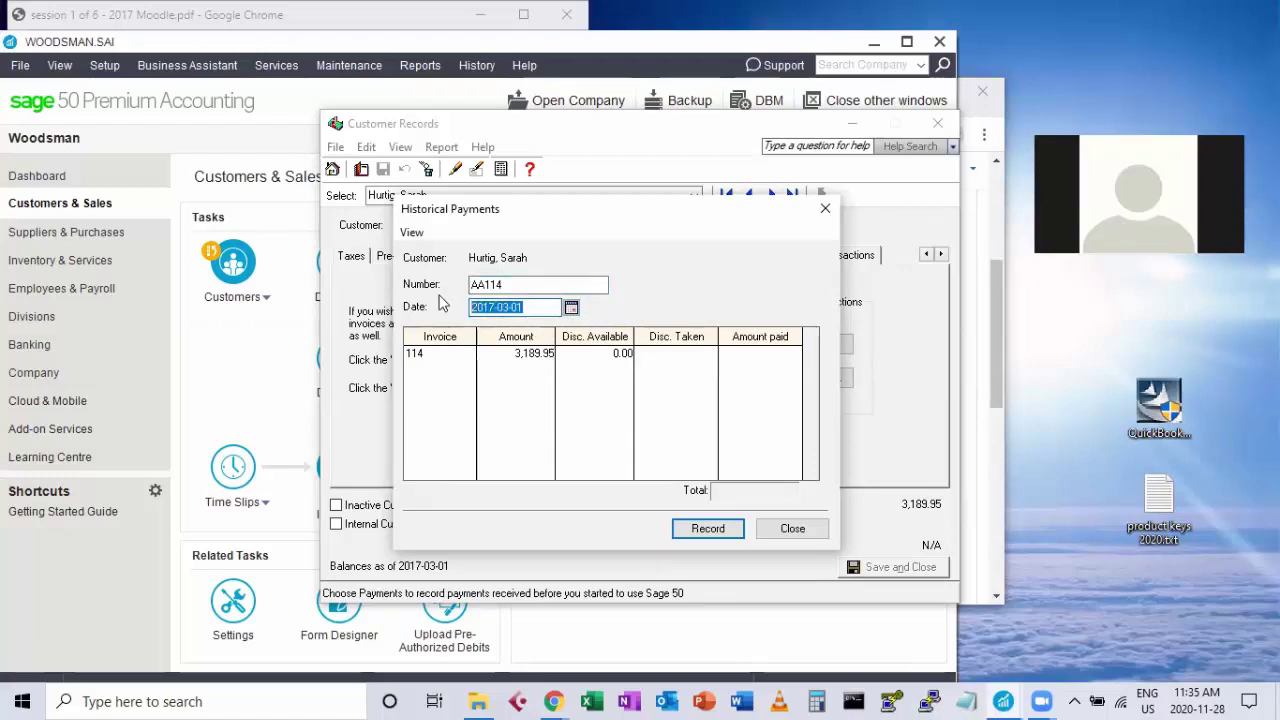
pyautogui.write('1')
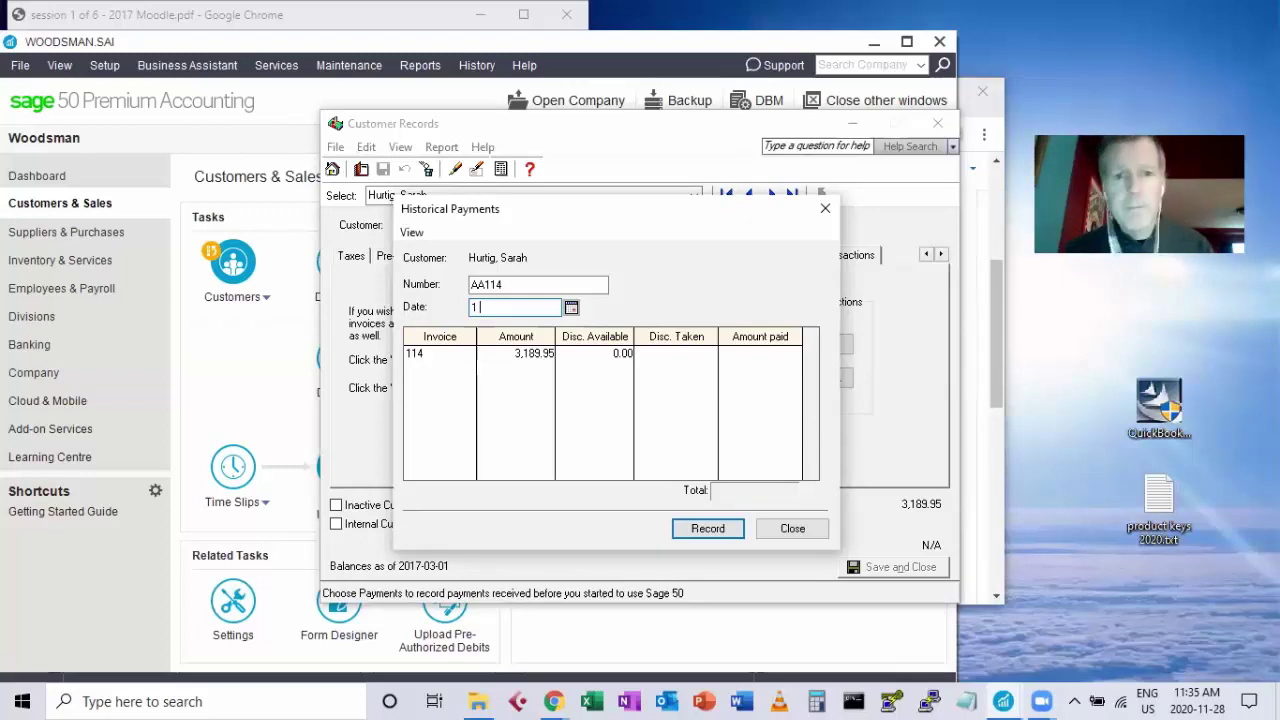
pyautogui.press('BackSpace')
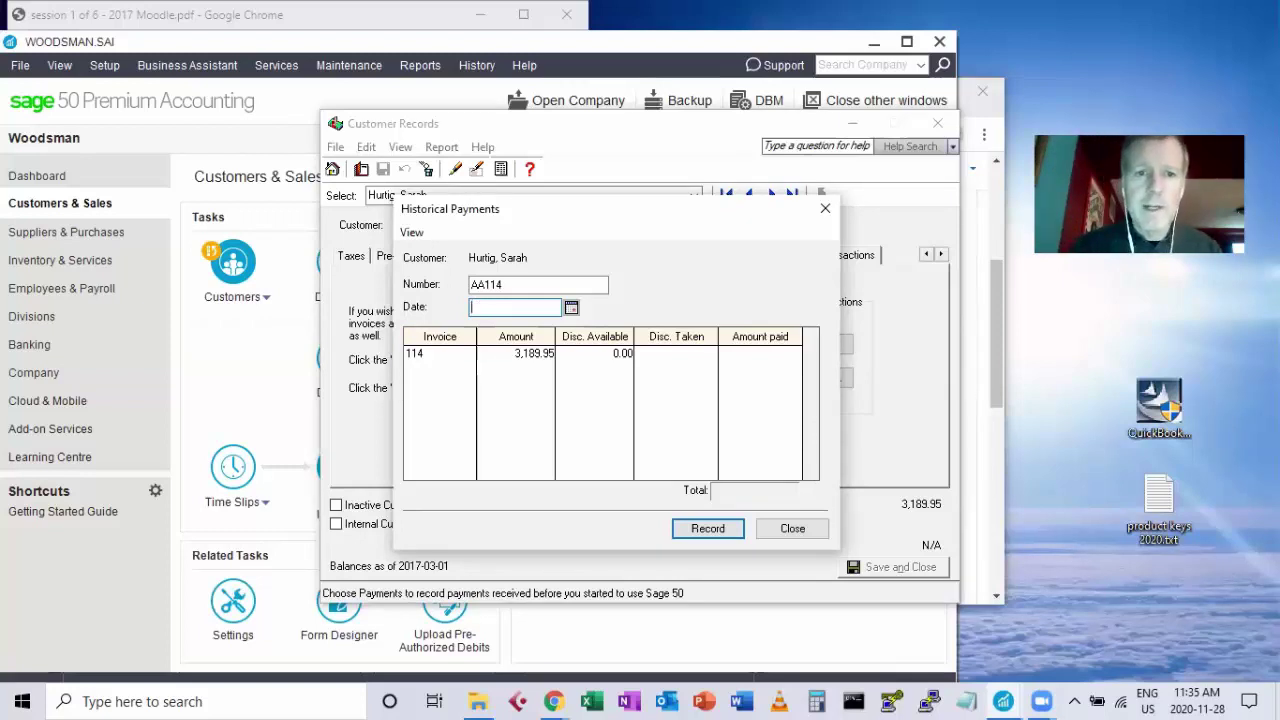
pyautogui.write('2')
pyautogui.press('BackSpace')
pyautogui.write('fe')
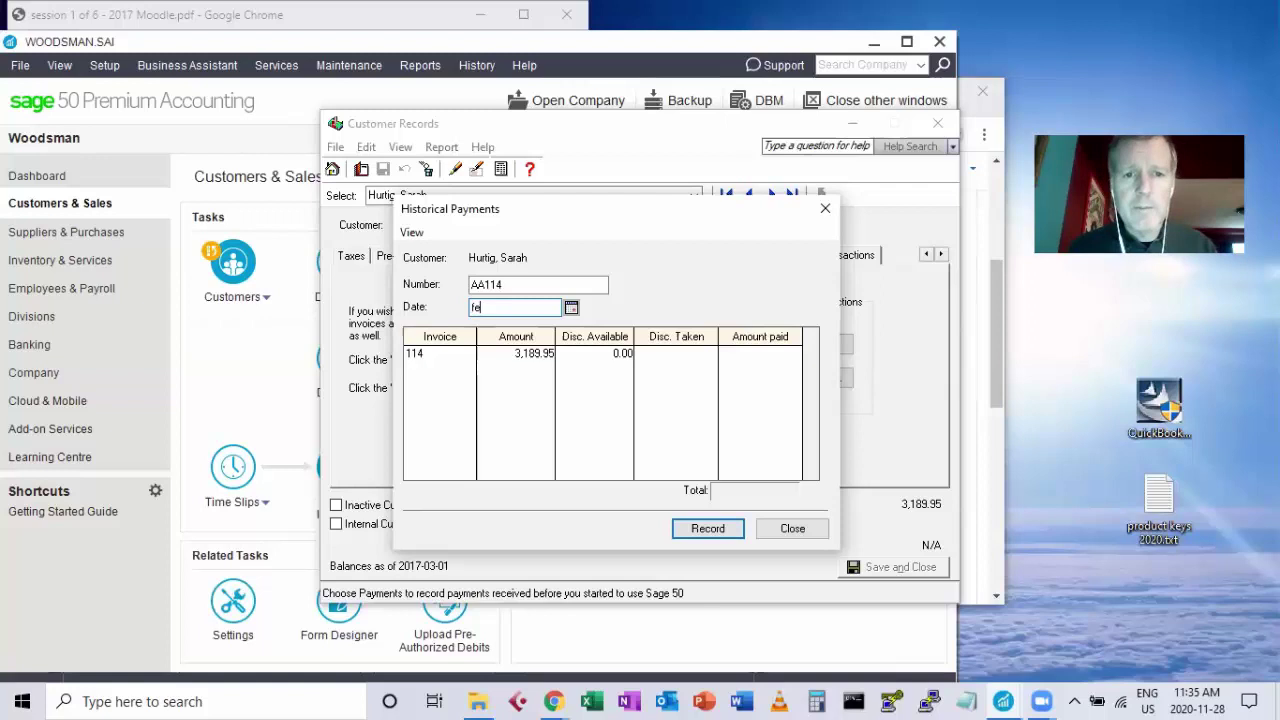
pyautogui.write('b 28')
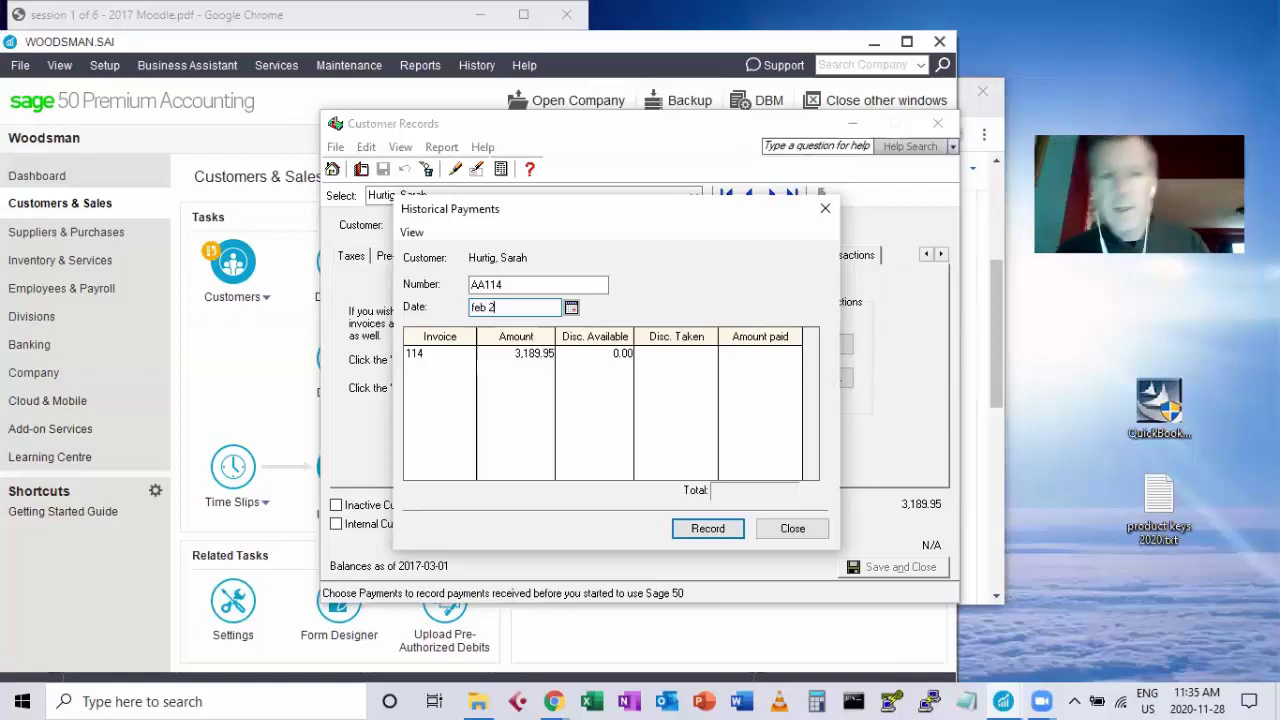
# Pay the full 3,189.95 on invoice 114 and record it past the cheque number warning.
pyautogui.click(751, 354)
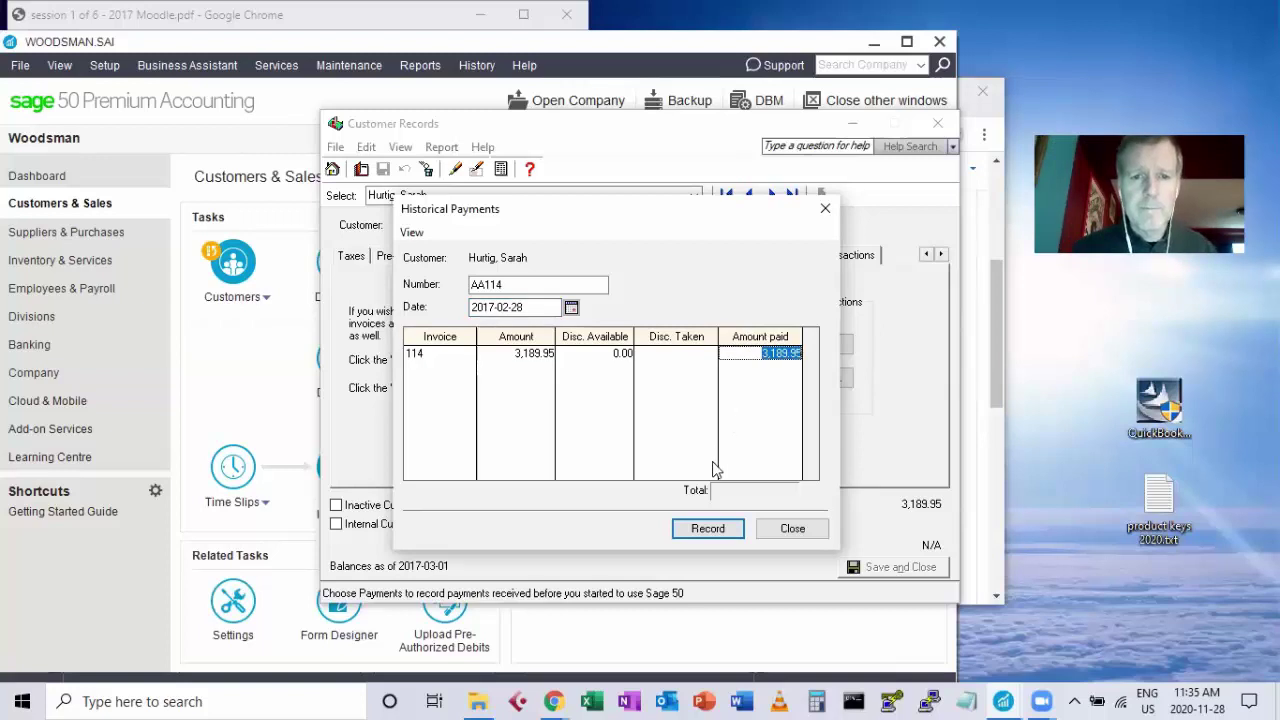
pyautogui.click(707, 529)
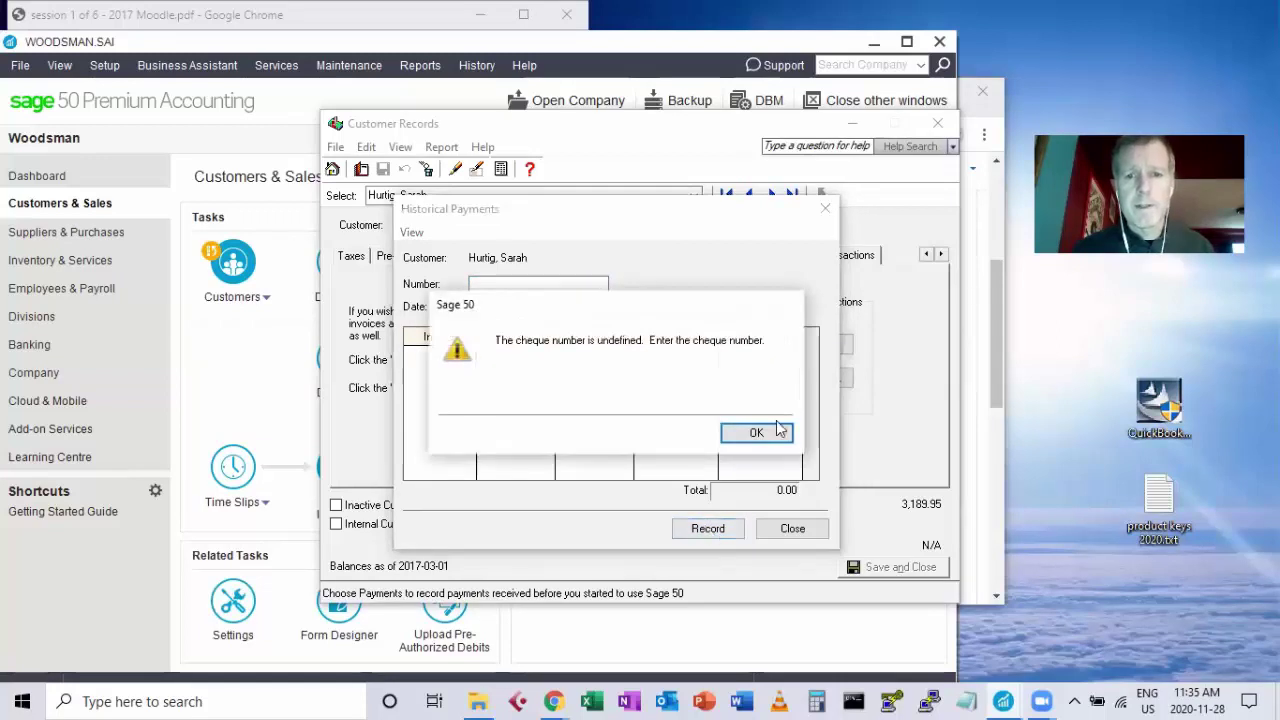
pyautogui.click(778, 432)
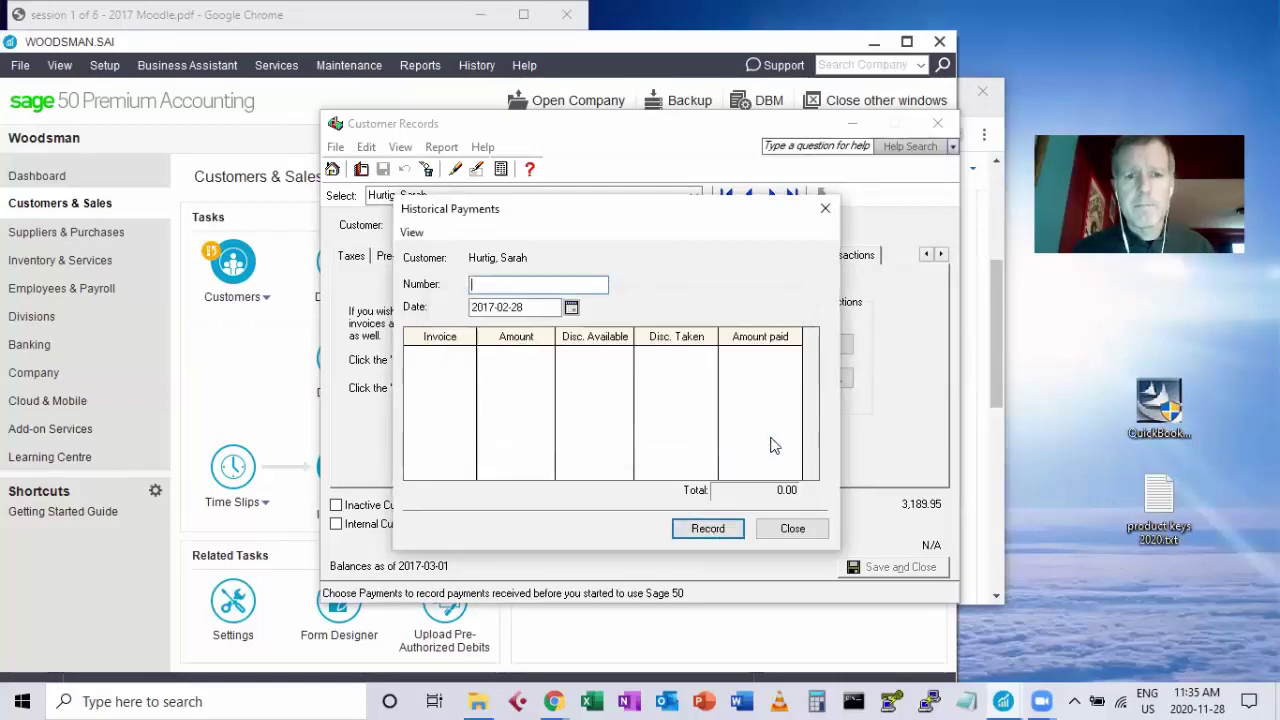
pyautogui.click(796, 528)
pyautogui.click(811, 344)
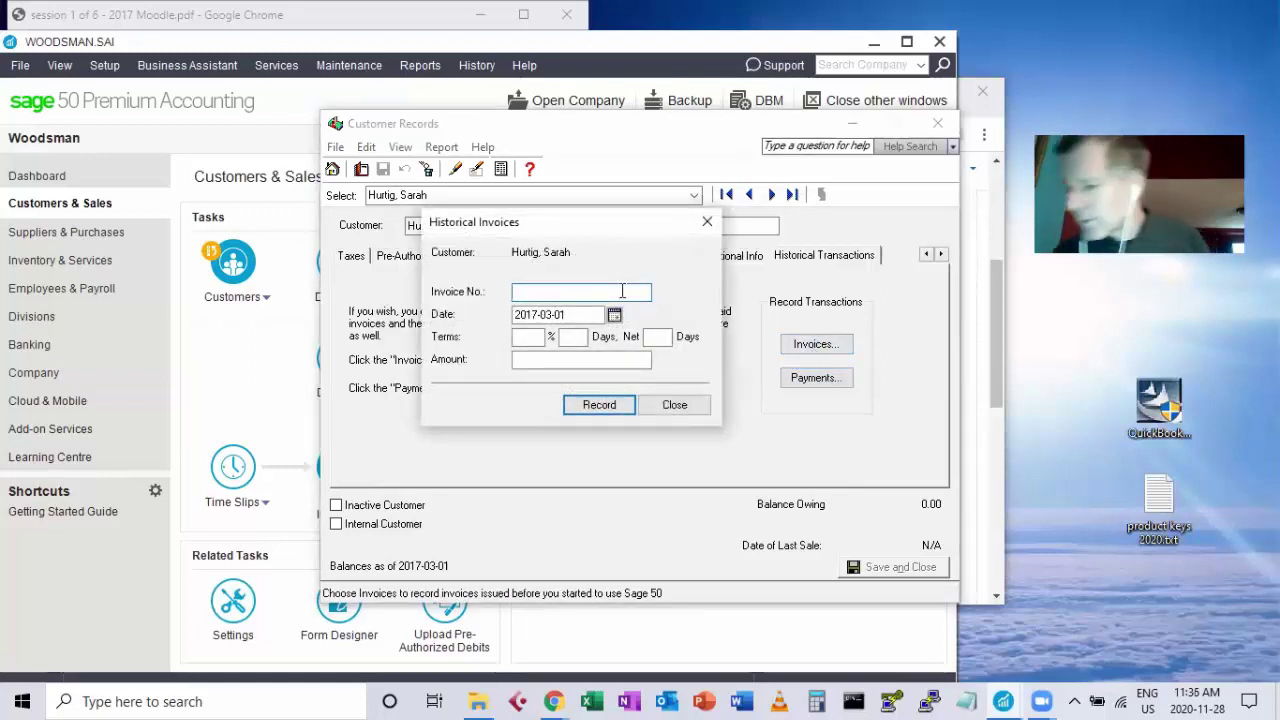
# Enter 'tomato' as the historical invoice number.
pyautogui.write('AAA')
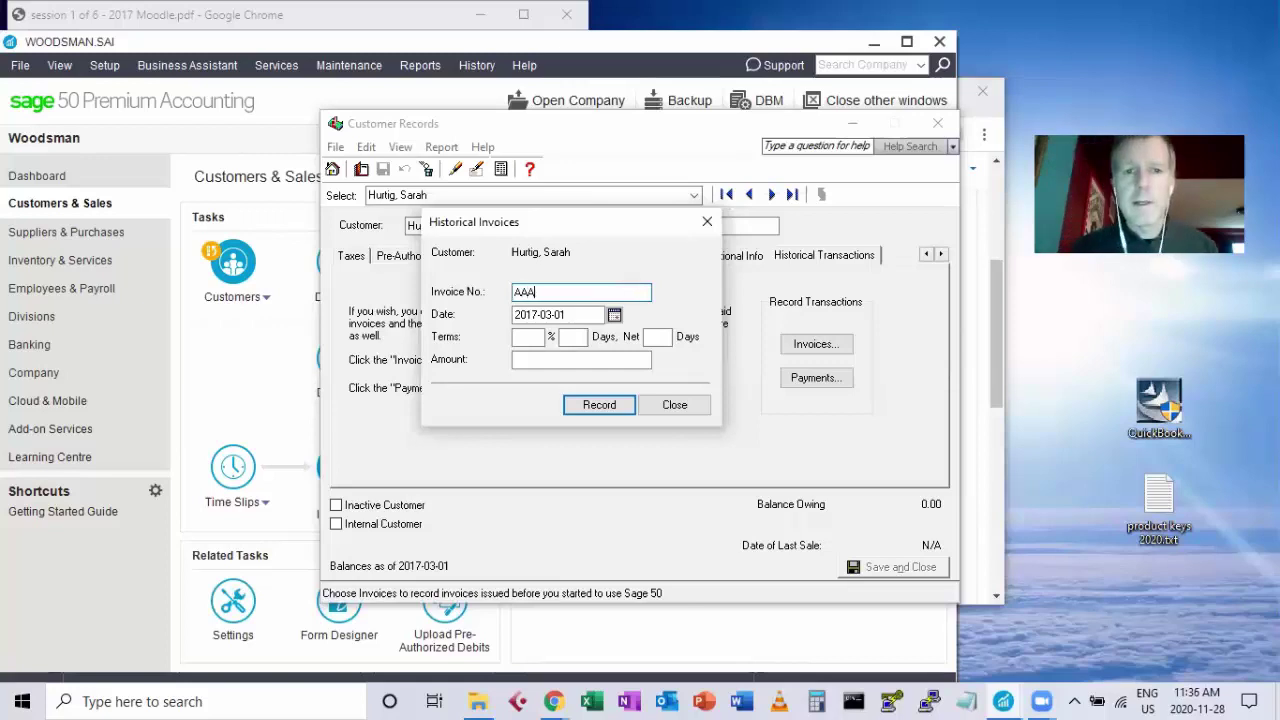
pyautogui.write('100')
pyautogui.press('BackSpace')
pyautogui.press('BackSpace')
pyautogui.press('BackSpace')
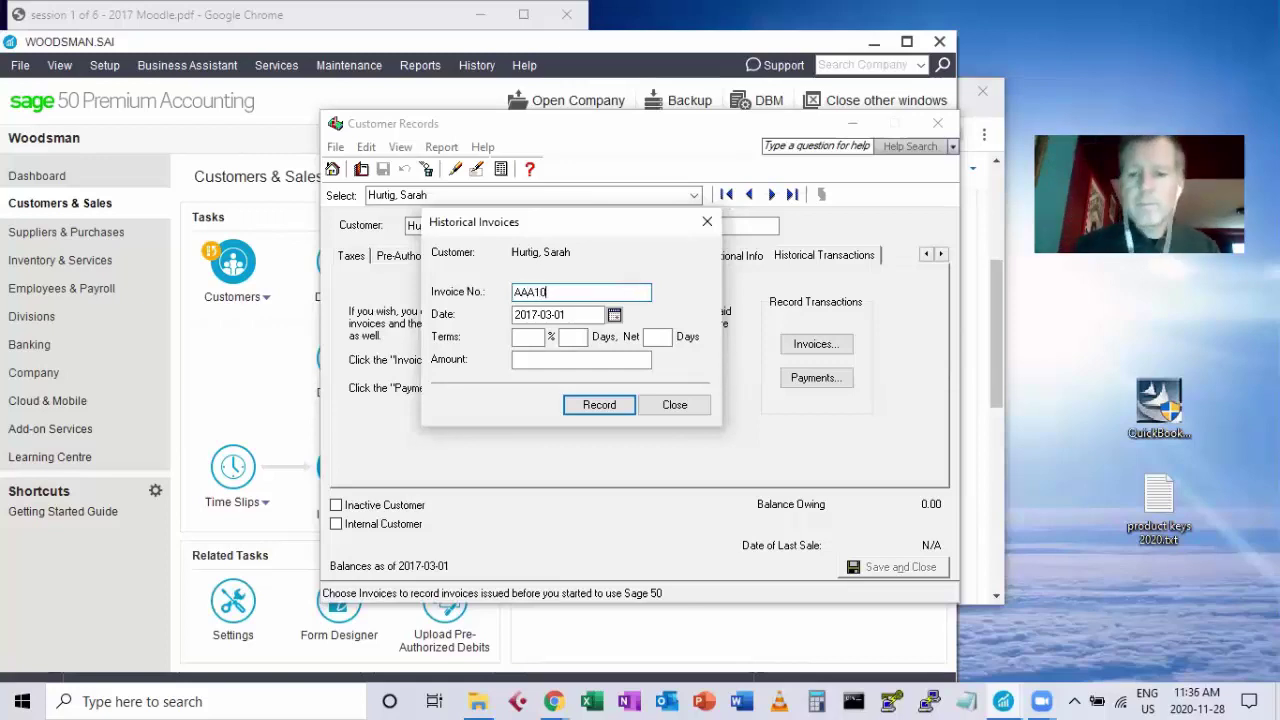
pyautogui.press('BackSpace')
pyautogui.press('BackSpace')
pyautogui.press('BackSpace')
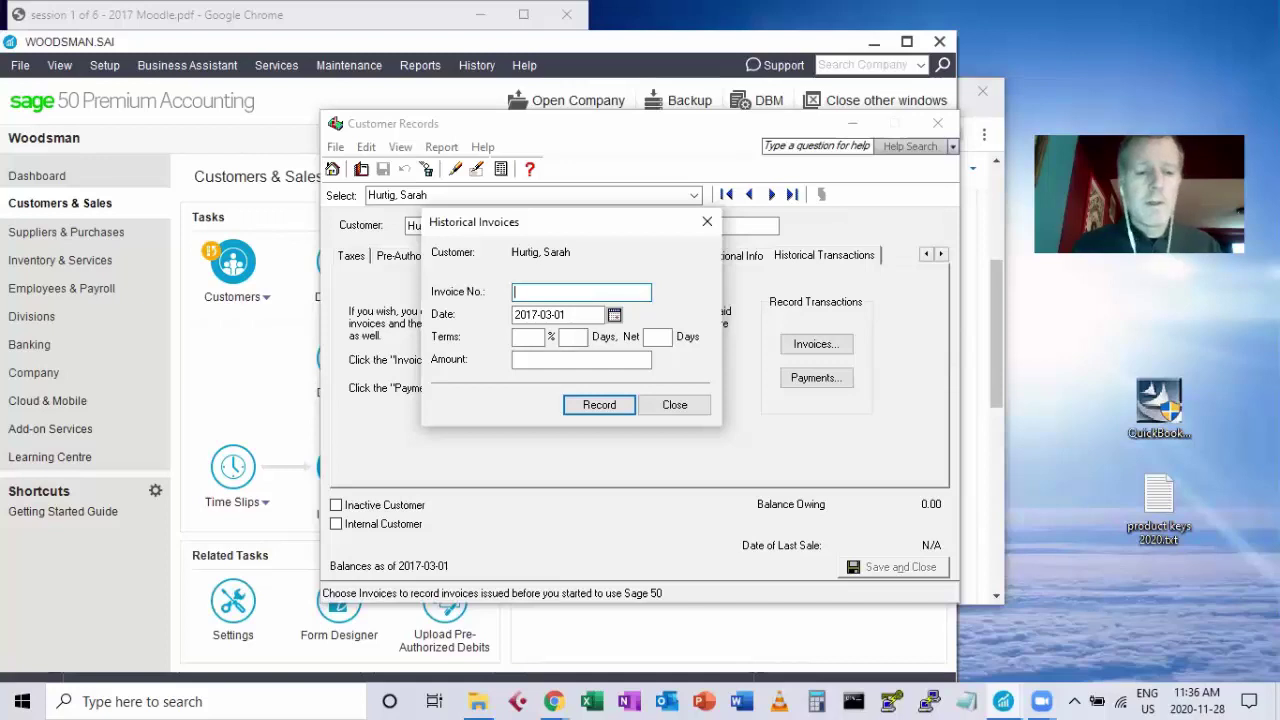
pyautogui.write('114A')
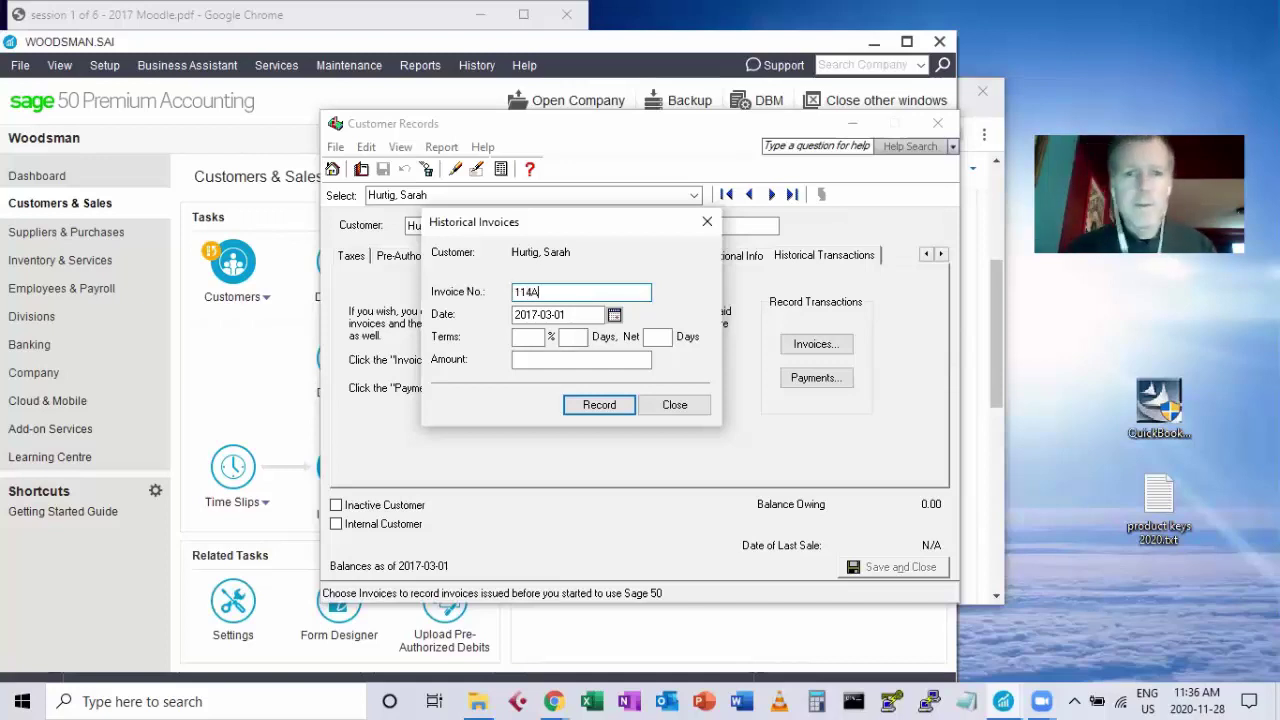
pyautogui.write('dj3')
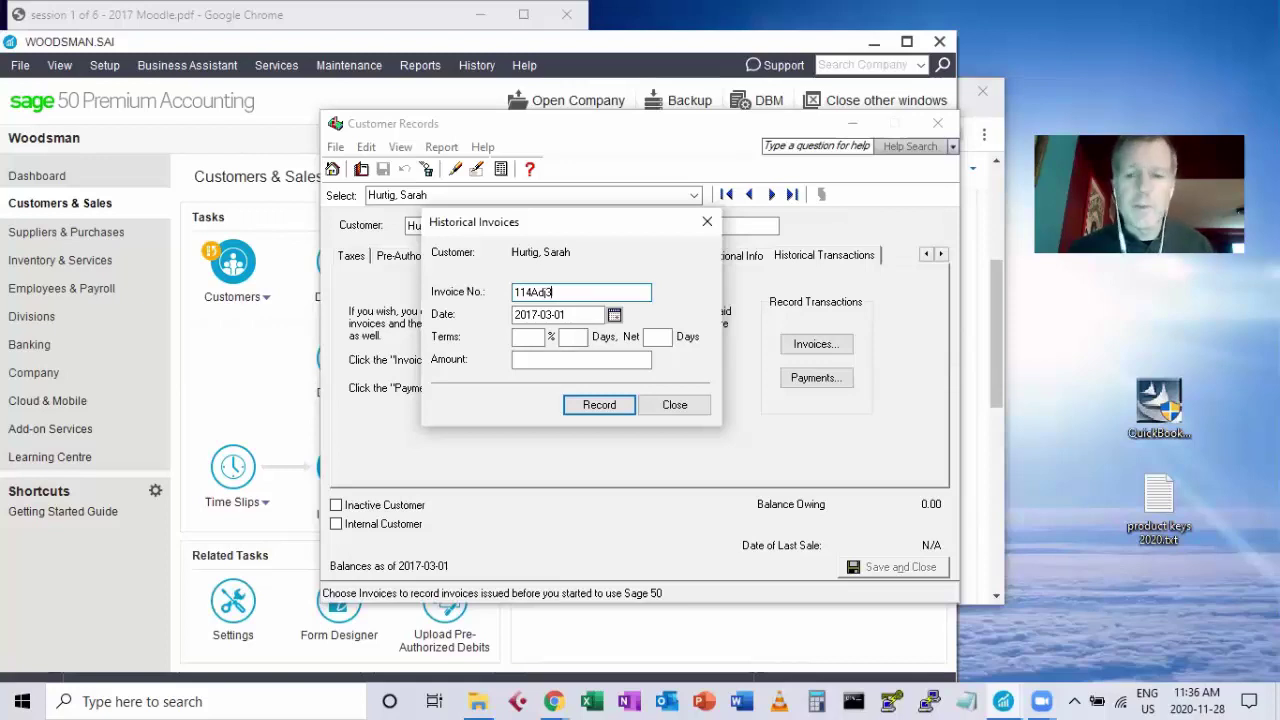
pyautogui.press('BackSpace')
pyautogui.press('BackSpace')
pyautogui.press('BackSpace')
pyautogui.press('BackSpace')
pyautogui.press('BackSpace')
pyautogui.press('BackSpace')
pyautogui.press('BackSpace')
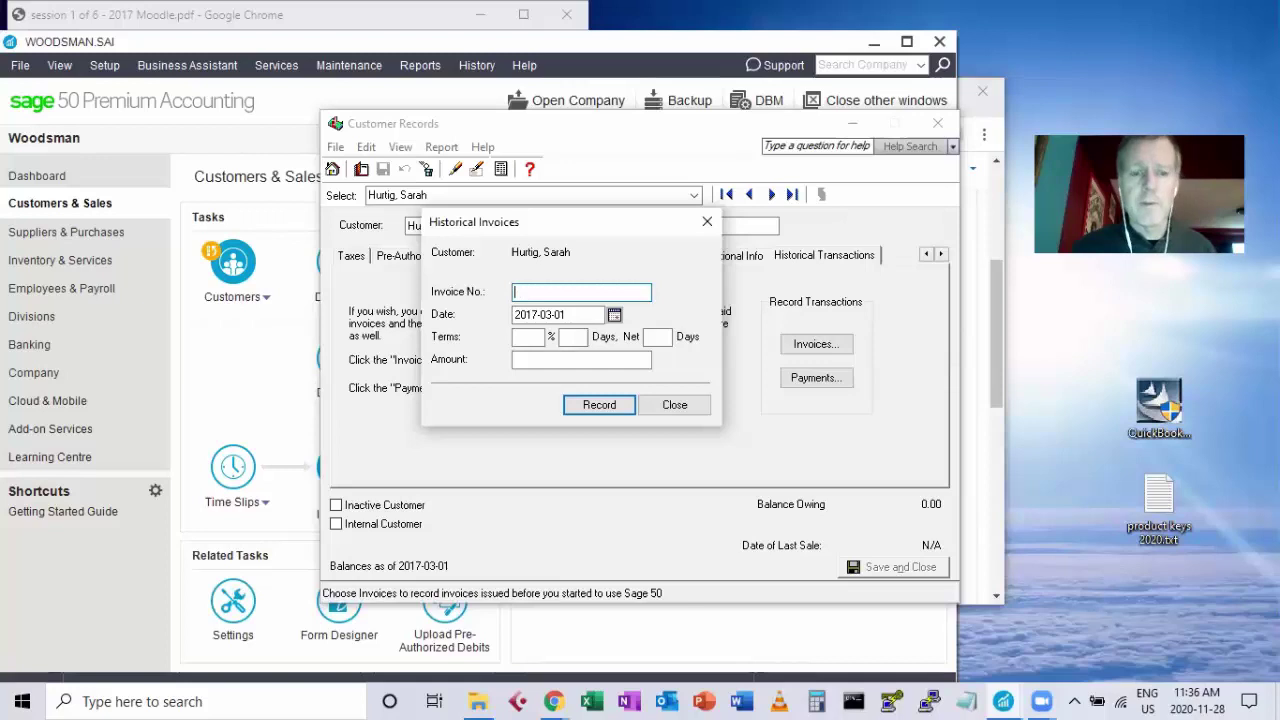
pyautogui.write('tomato')
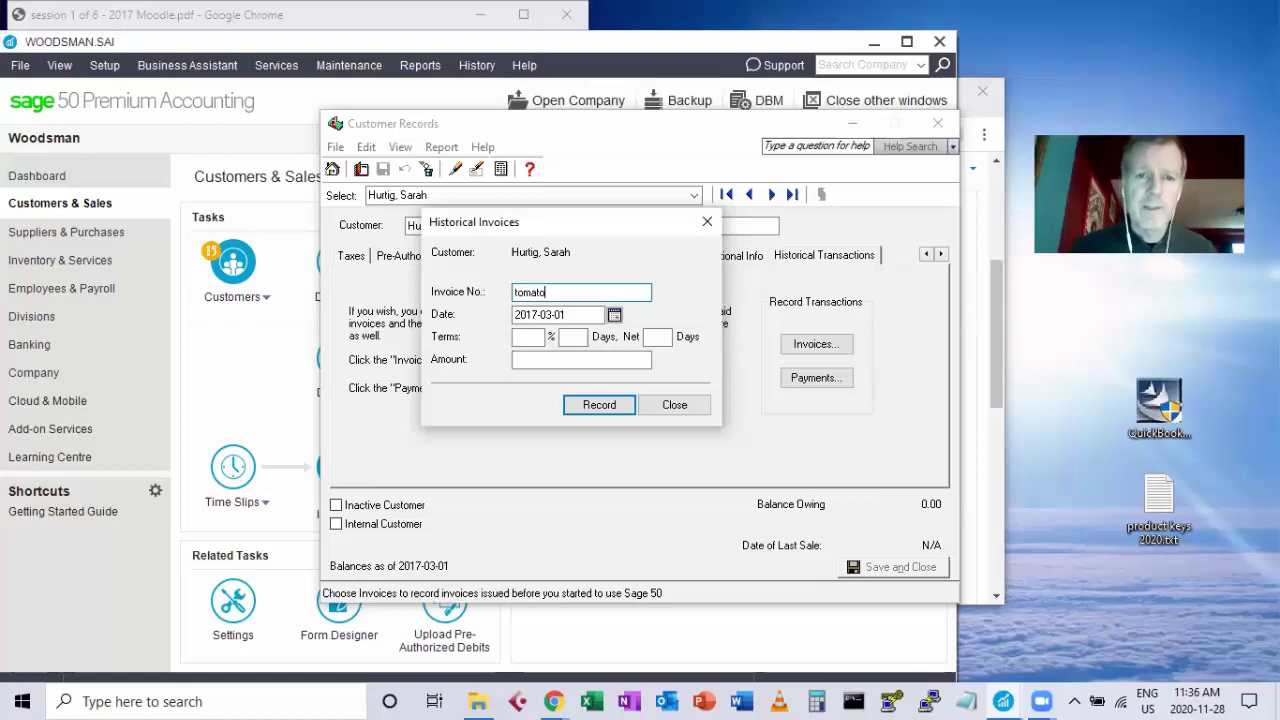
# Date the invoice Jan 28 with amount 3,189.95, record it, and close the window.
pyautogui.moveTo(600, 314); pyautogui.dragTo(496, 312)
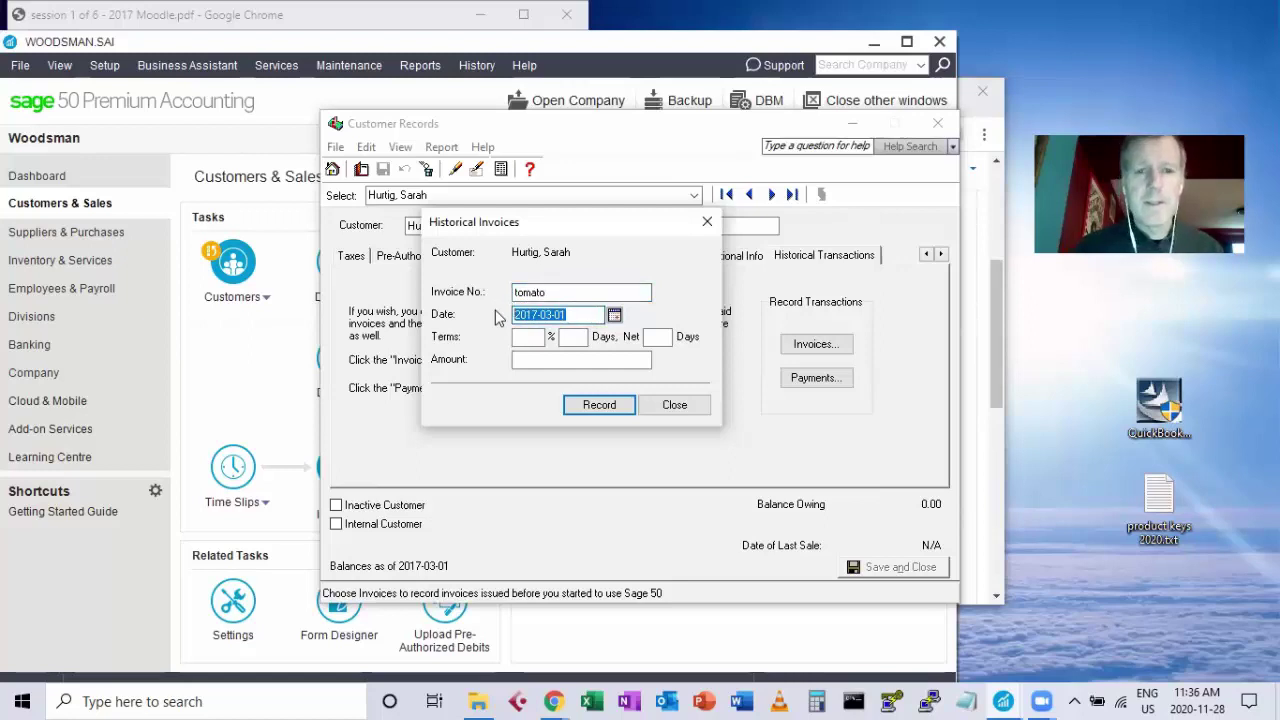
pyautogui.write('jan 28')
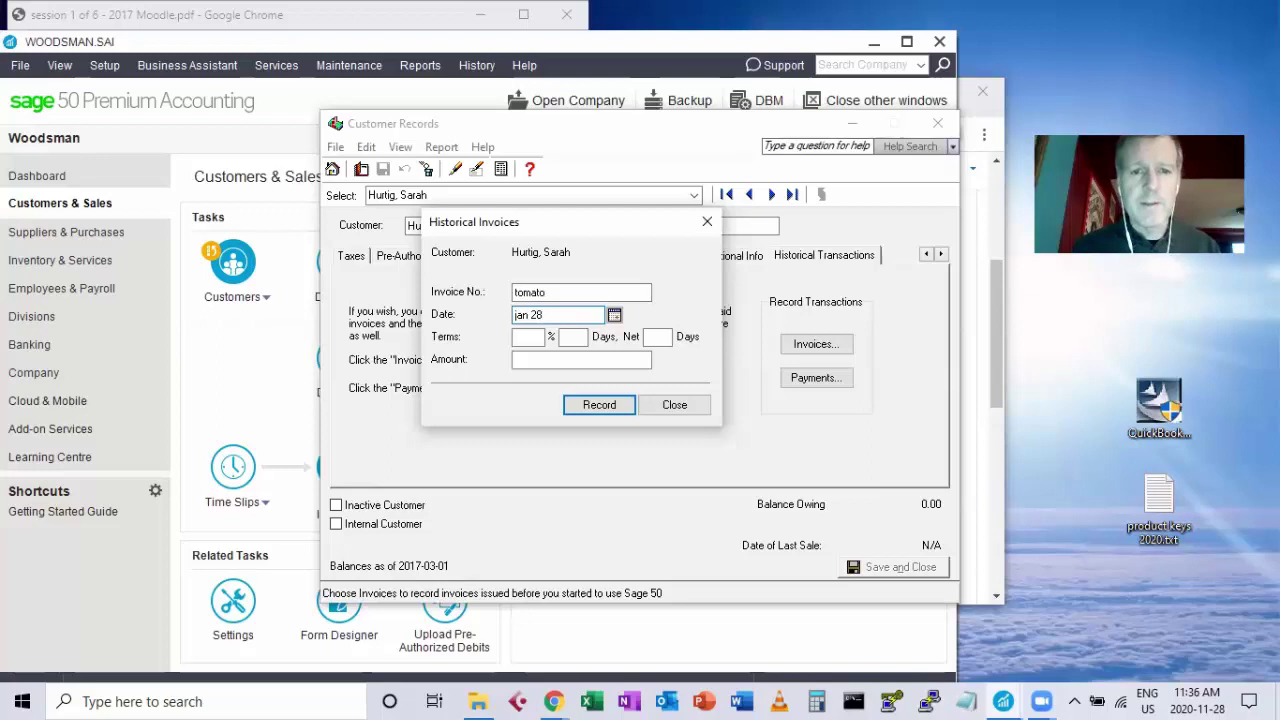
pyautogui.press('Tab')
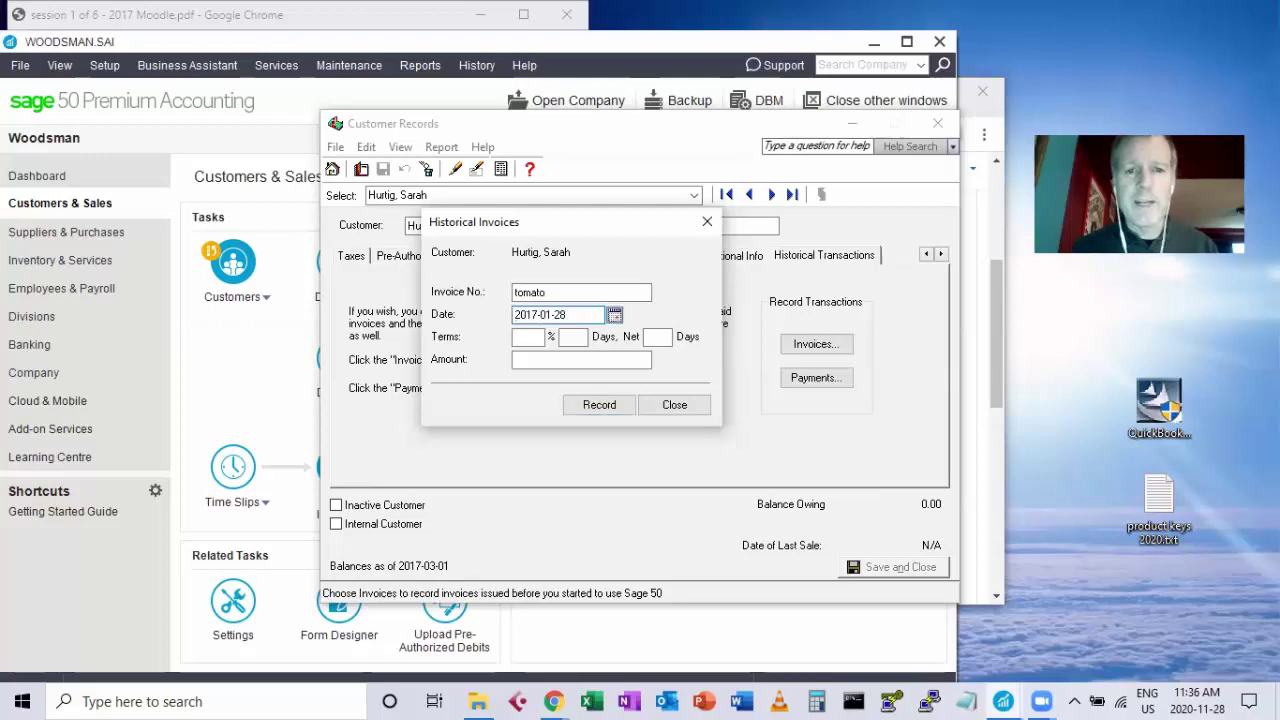
pyautogui.click(539, 362)
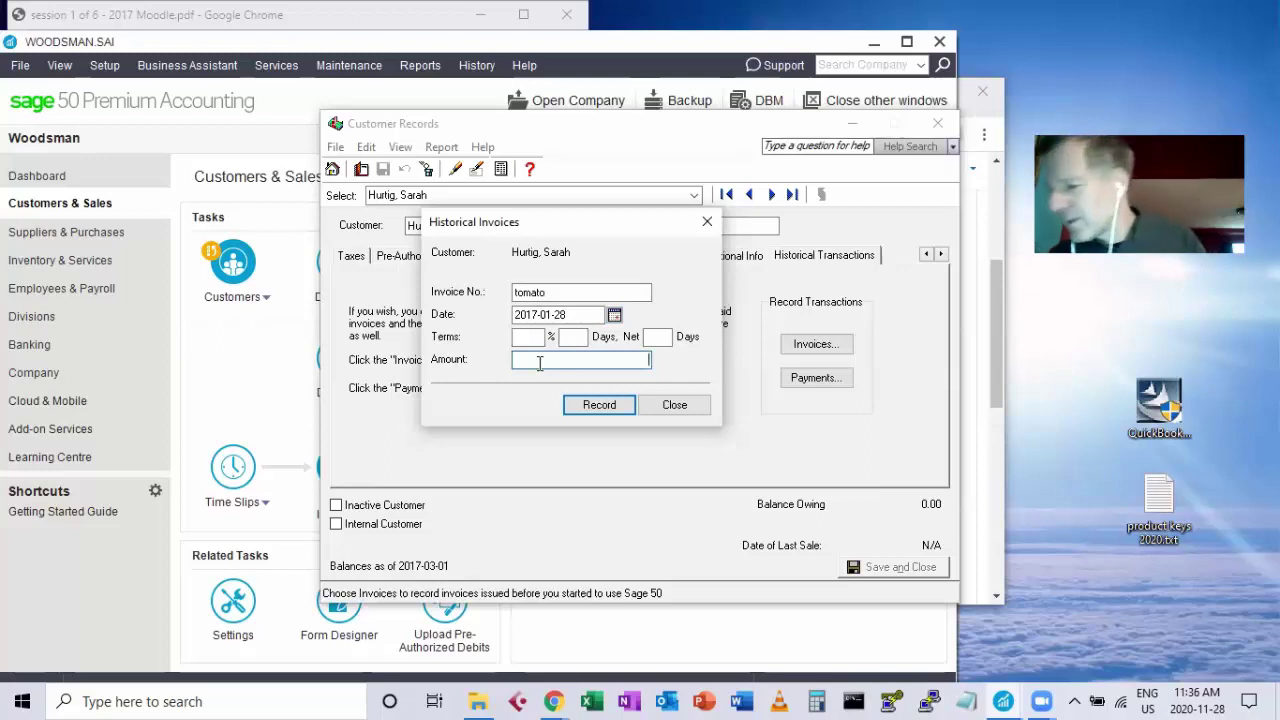
pyautogui.write('3185')
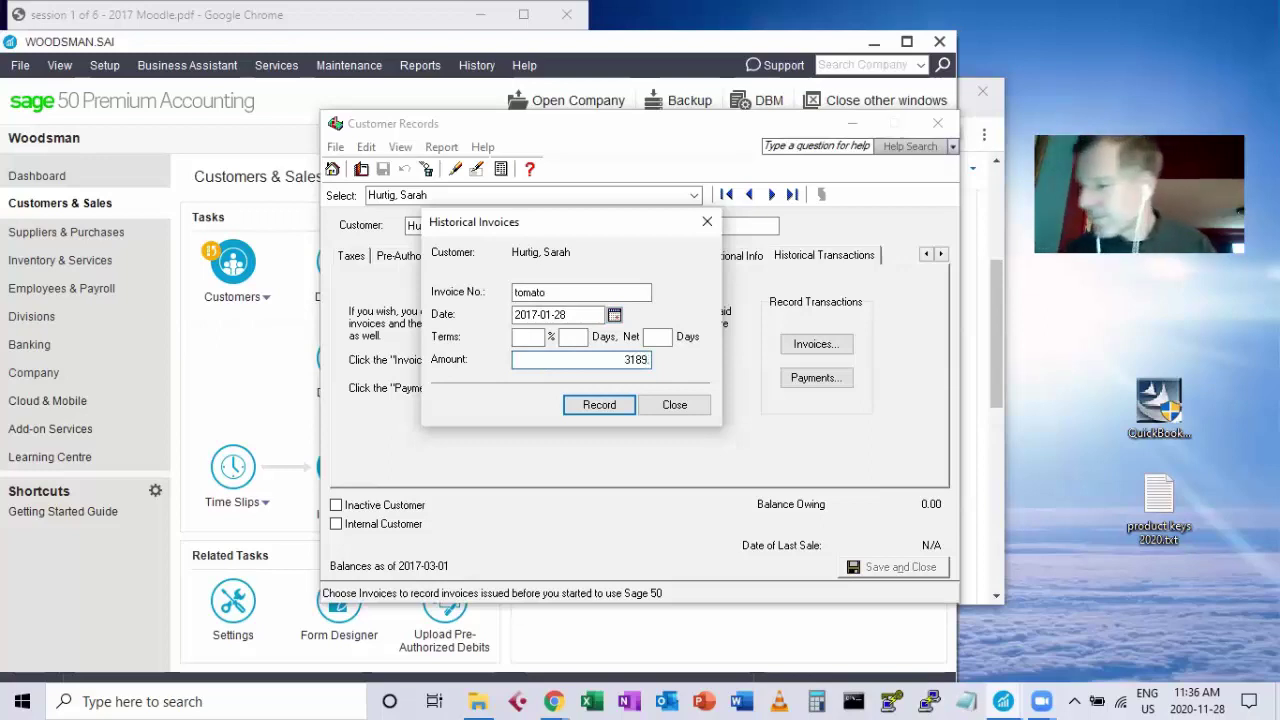
pyautogui.write('.95')
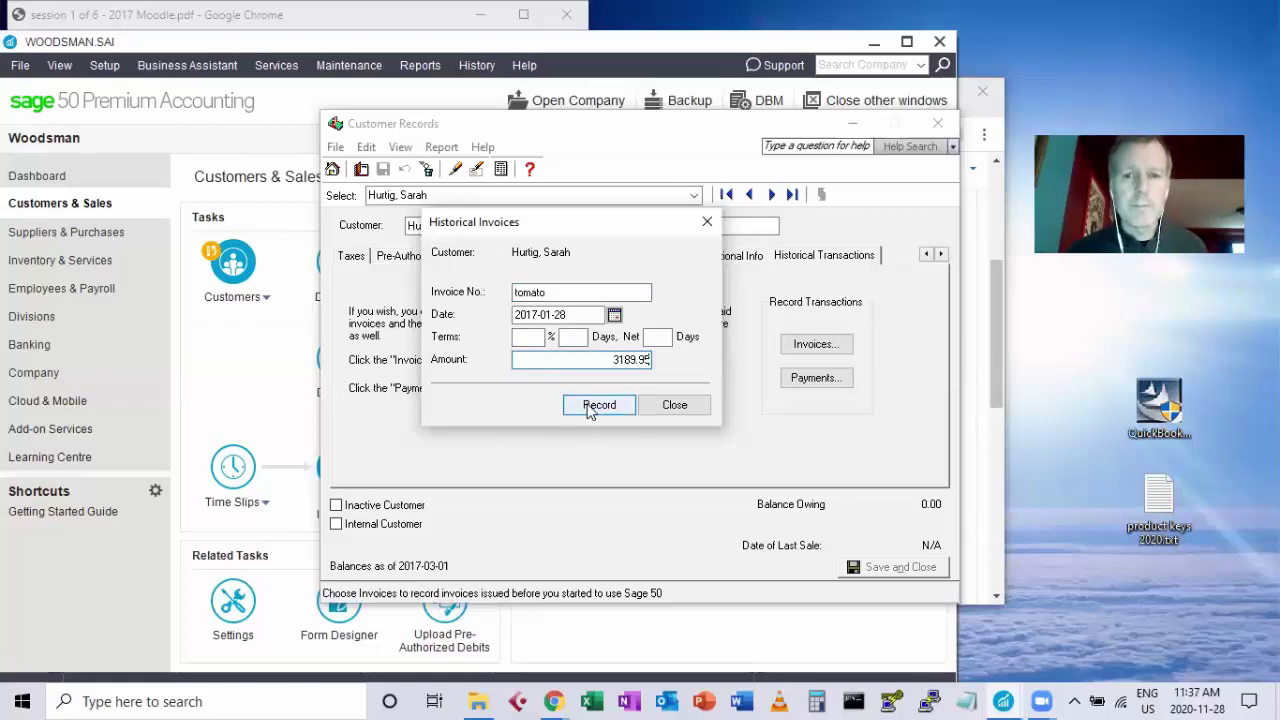
pyautogui.click(590, 410)
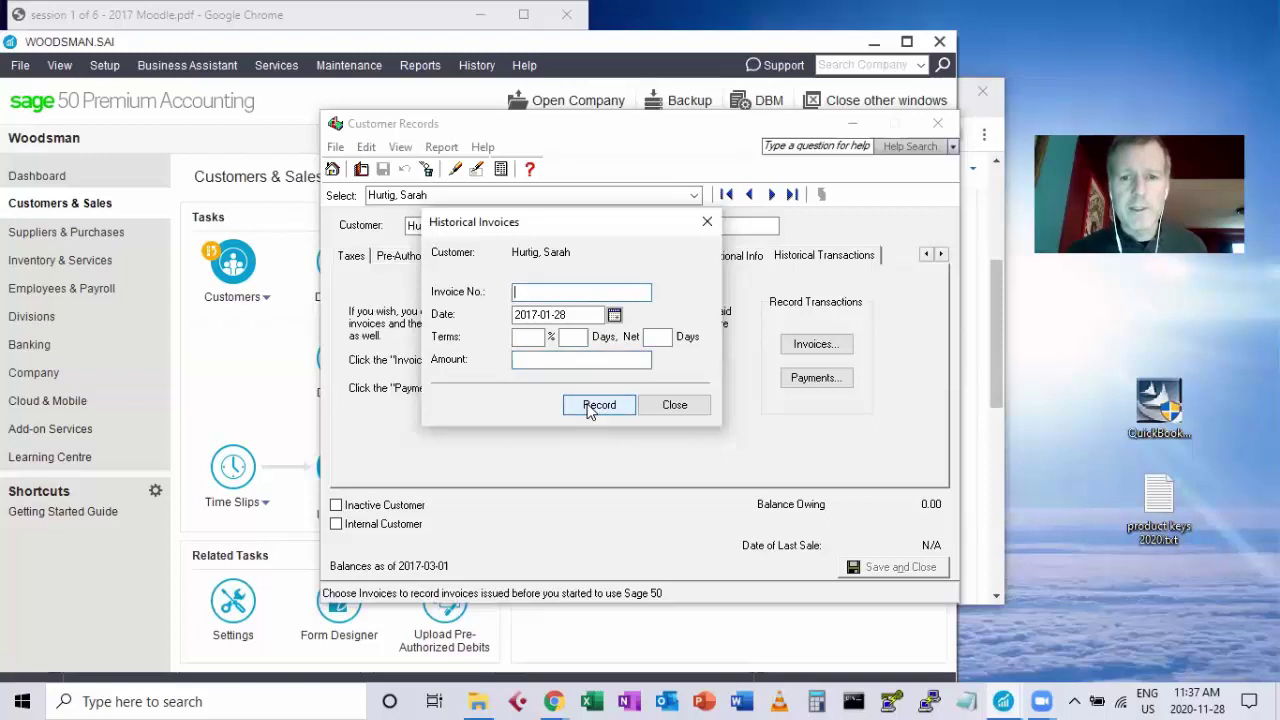
pyautogui.click(707, 221)
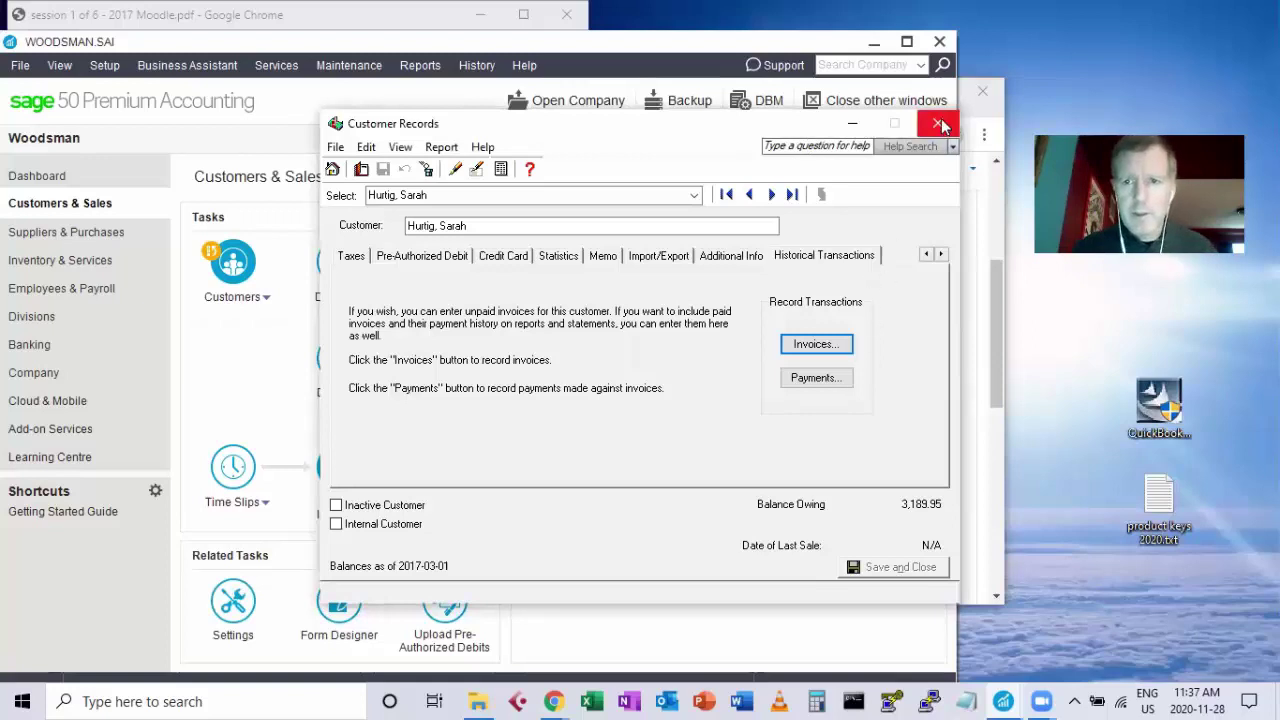
# Generate the Customer Aged Summary report as at 2017-03-01 with default options.
pyautogui.click(937, 123)
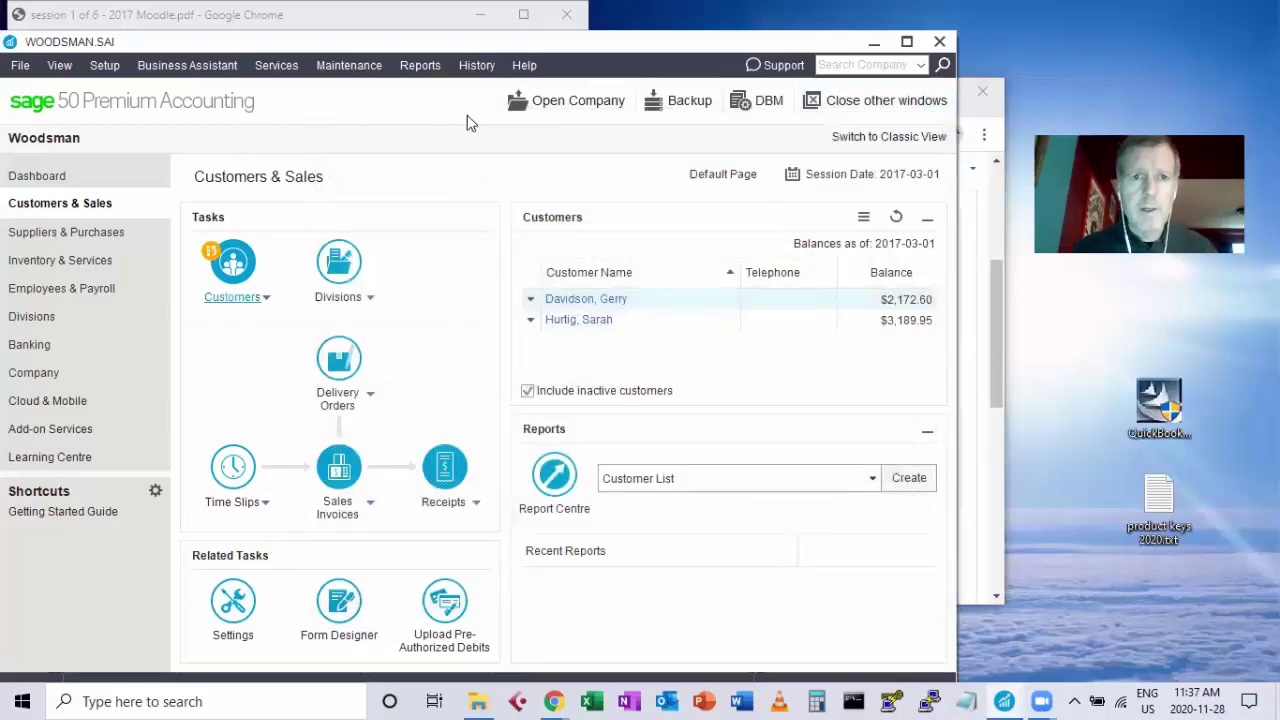
pyautogui.click(422, 65)
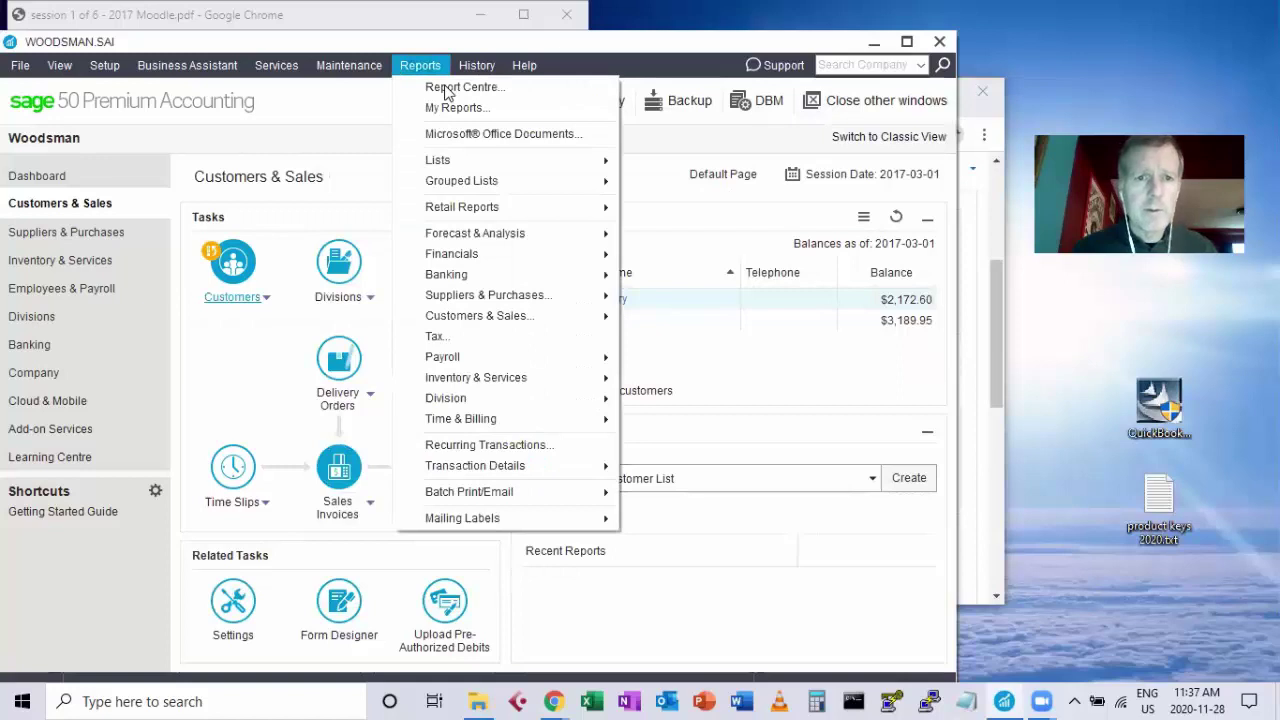
pyautogui.moveTo(491, 316)
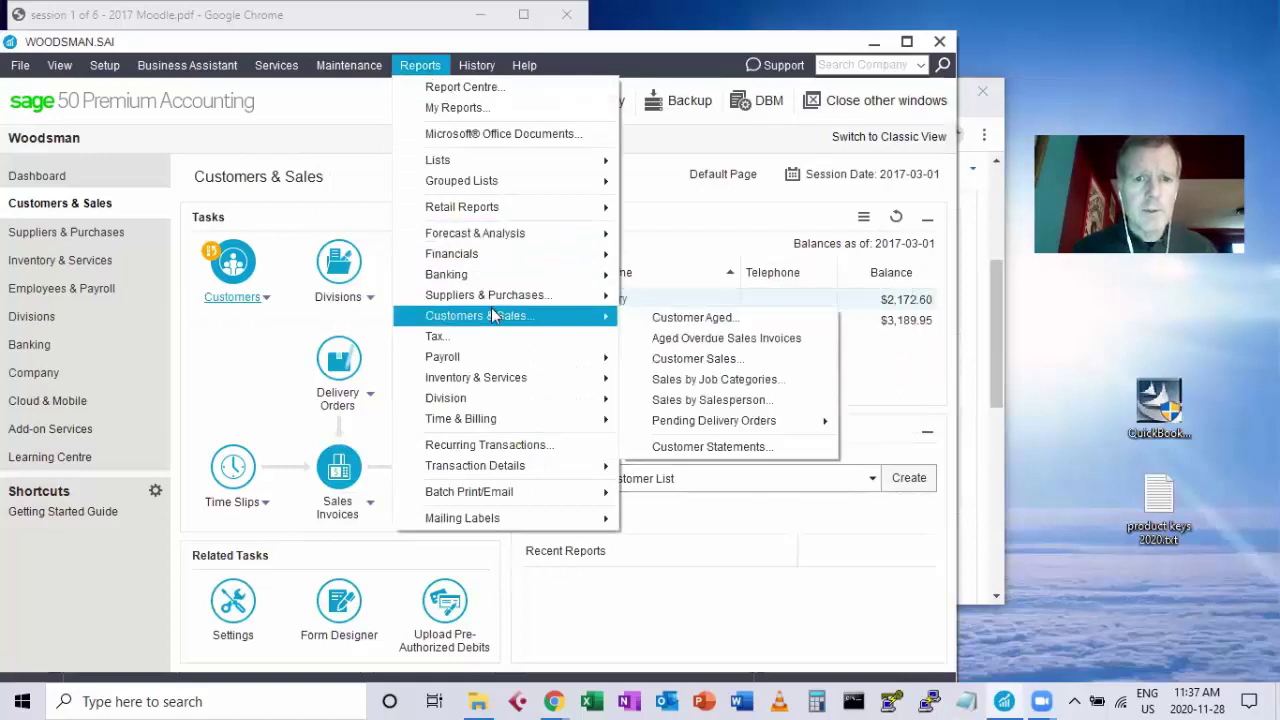
pyautogui.click(703, 321)
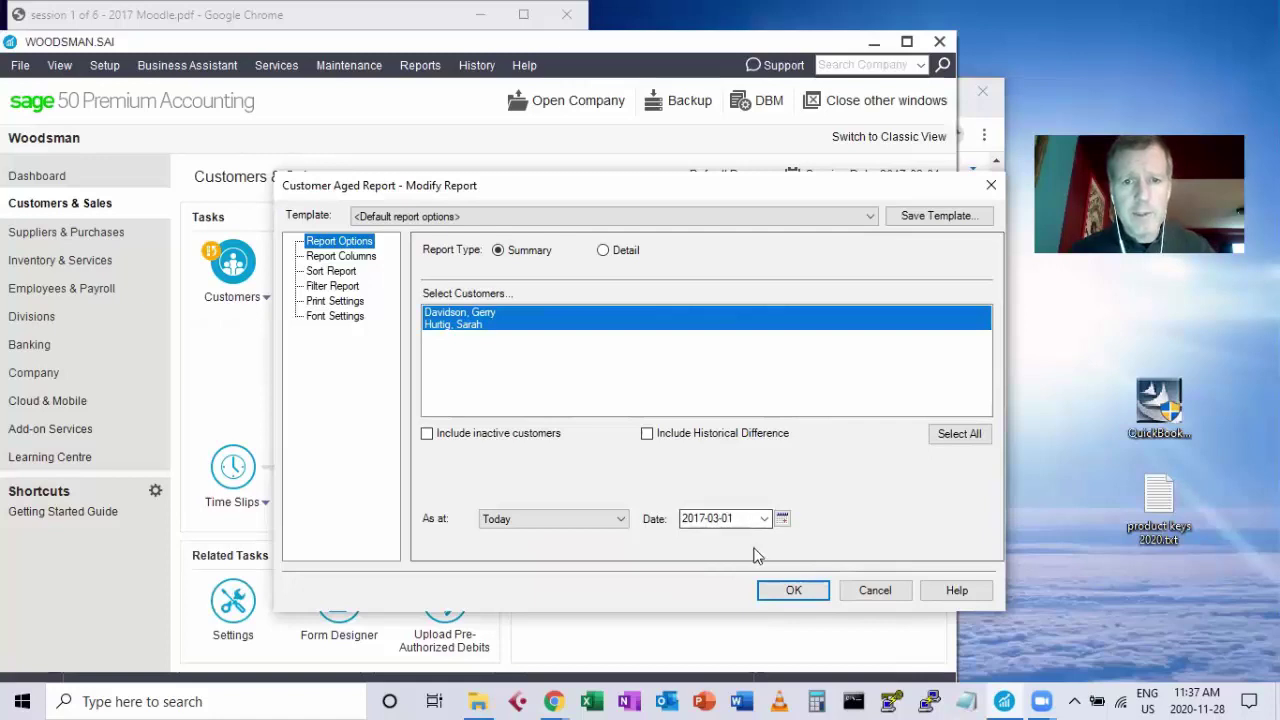
pyautogui.click(792, 590)
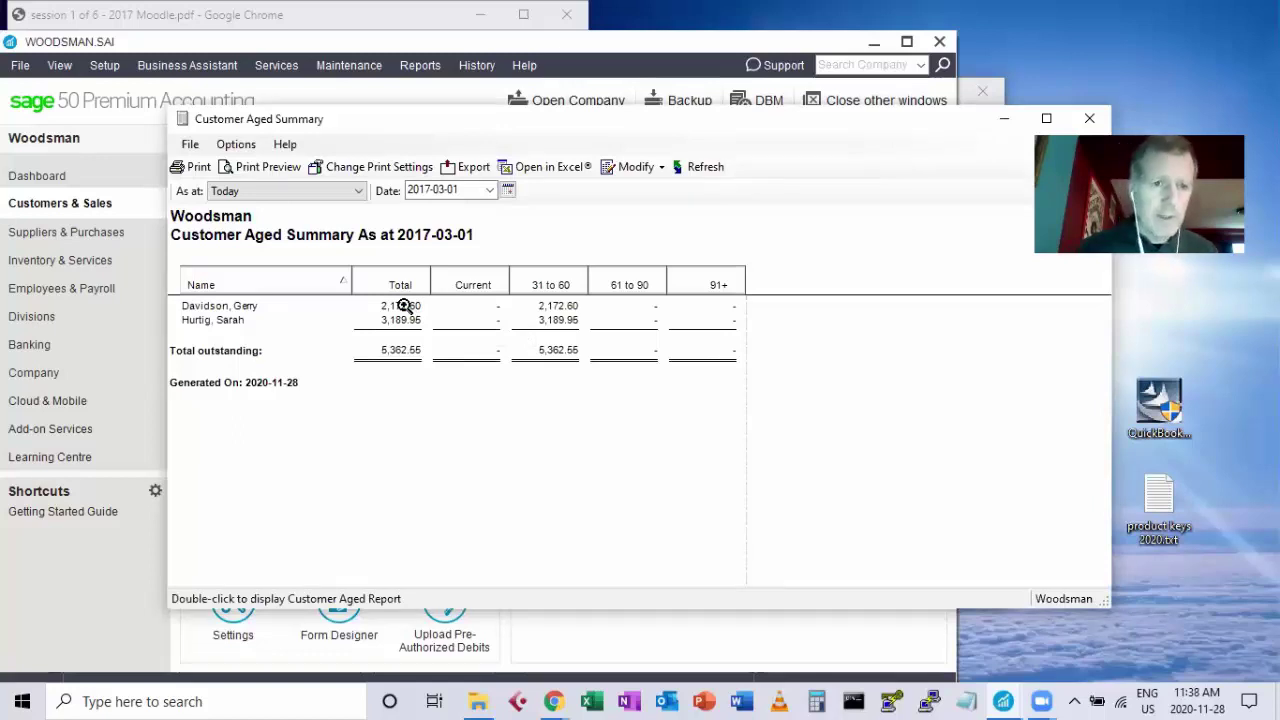
pyautogui.doubleClick(403, 305)
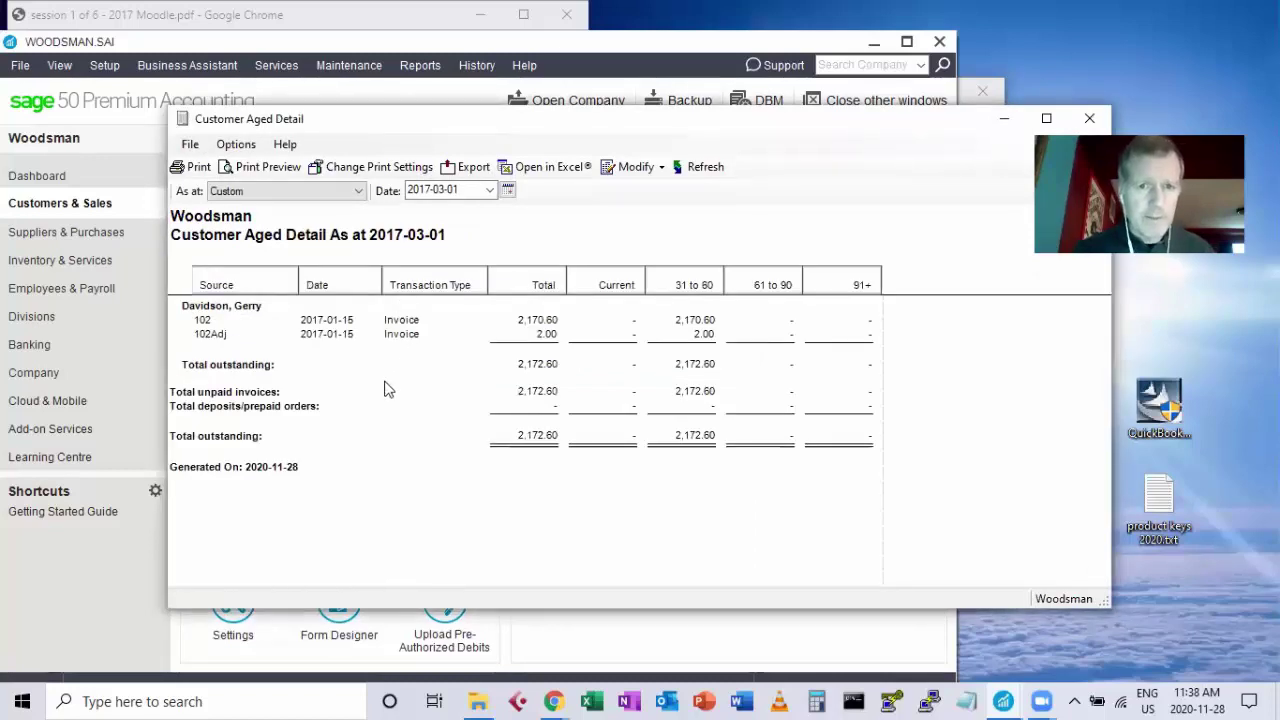
pyautogui.doubleClick(403, 320)
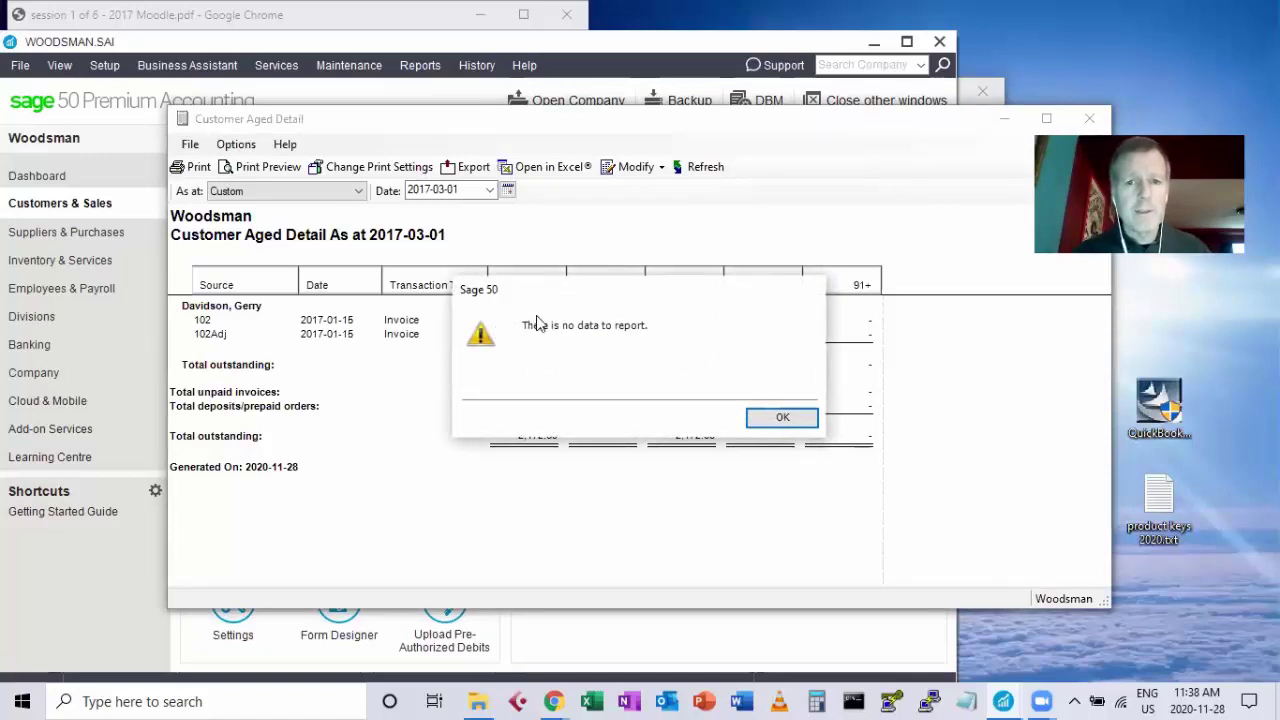
pyautogui.moveTo(536, 315); pyautogui.dragTo(455, 455)
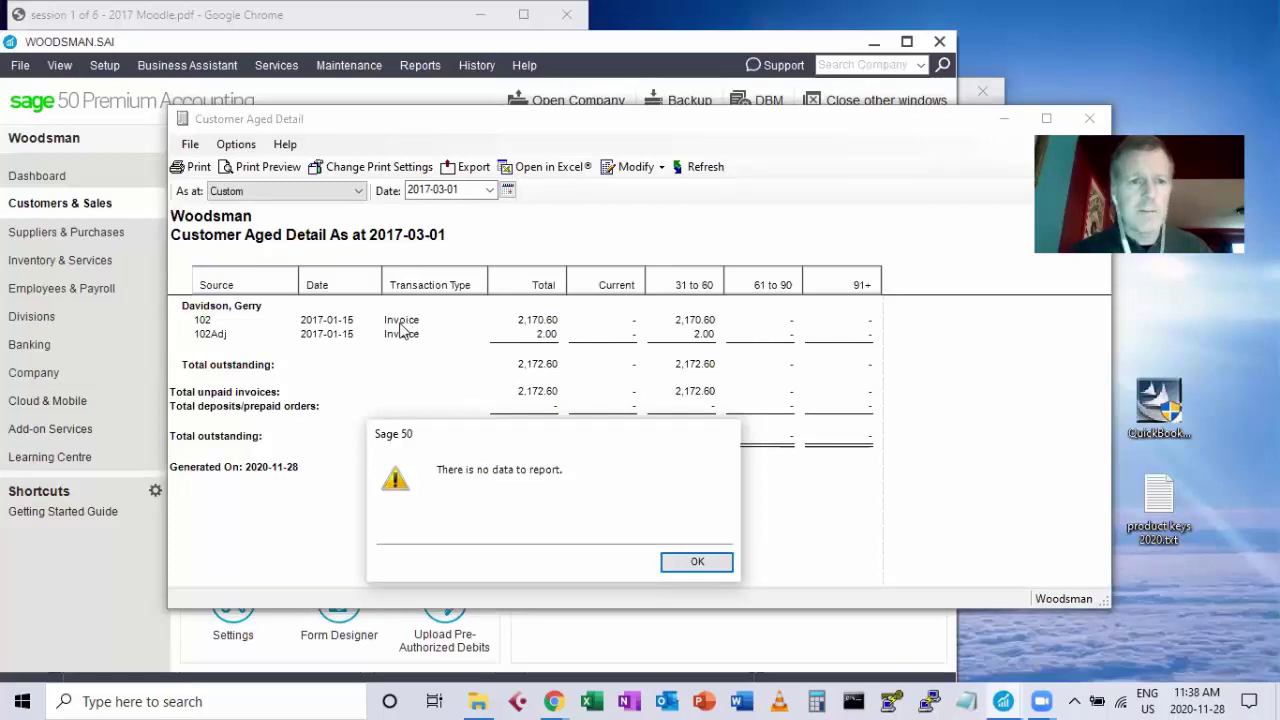
pyautogui.click(711, 566)
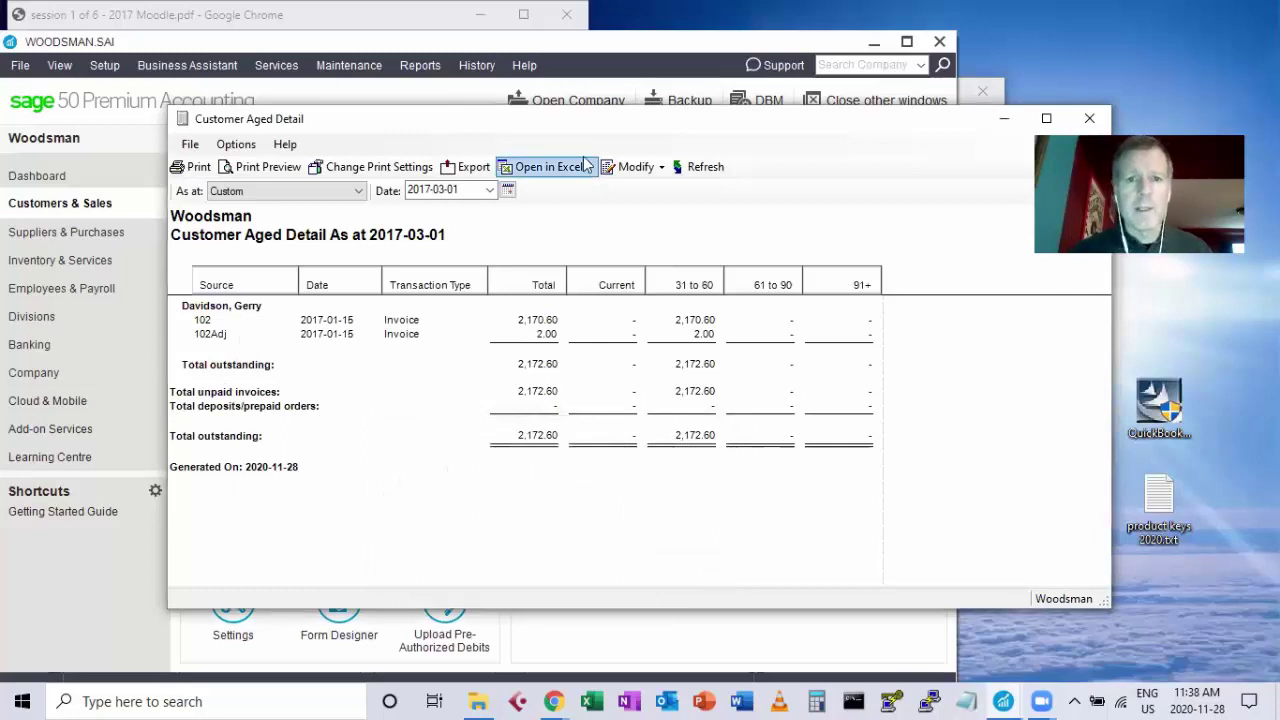
pyautogui.moveTo(570, 128); pyautogui.dragTo(437, 158)
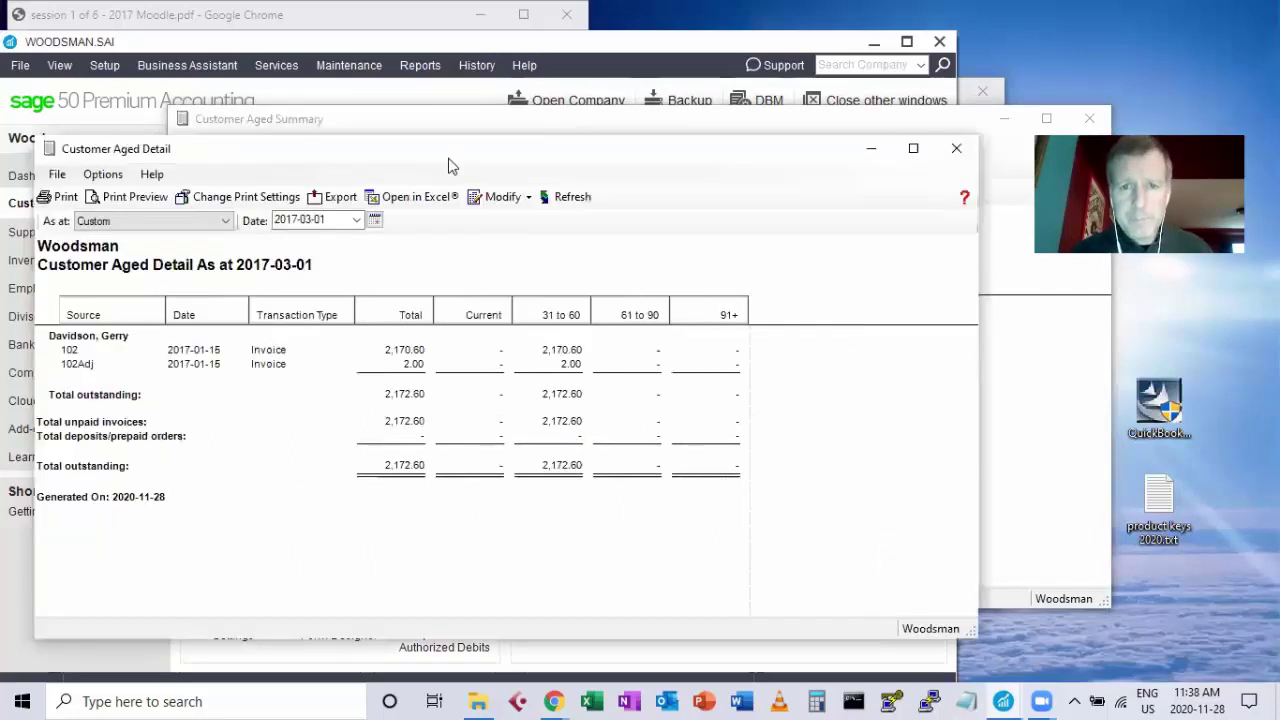
pyautogui.click(960, 149)
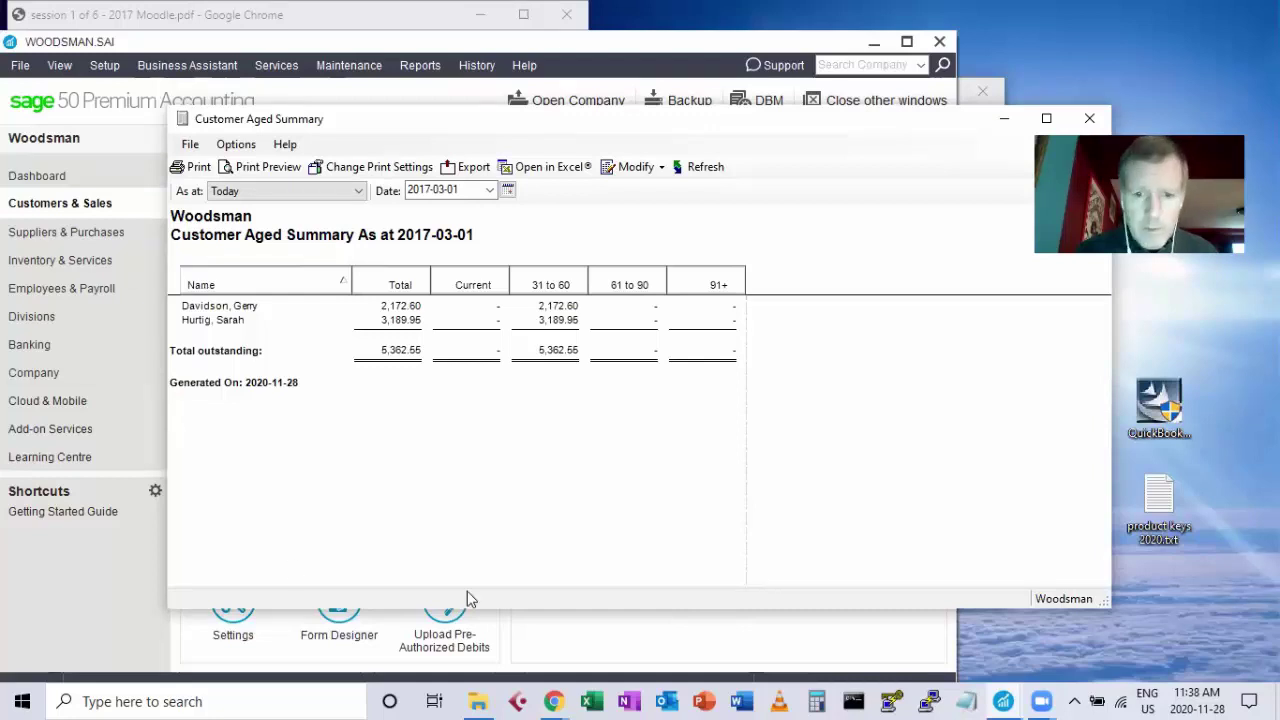
pyautogui.click(551, 700)
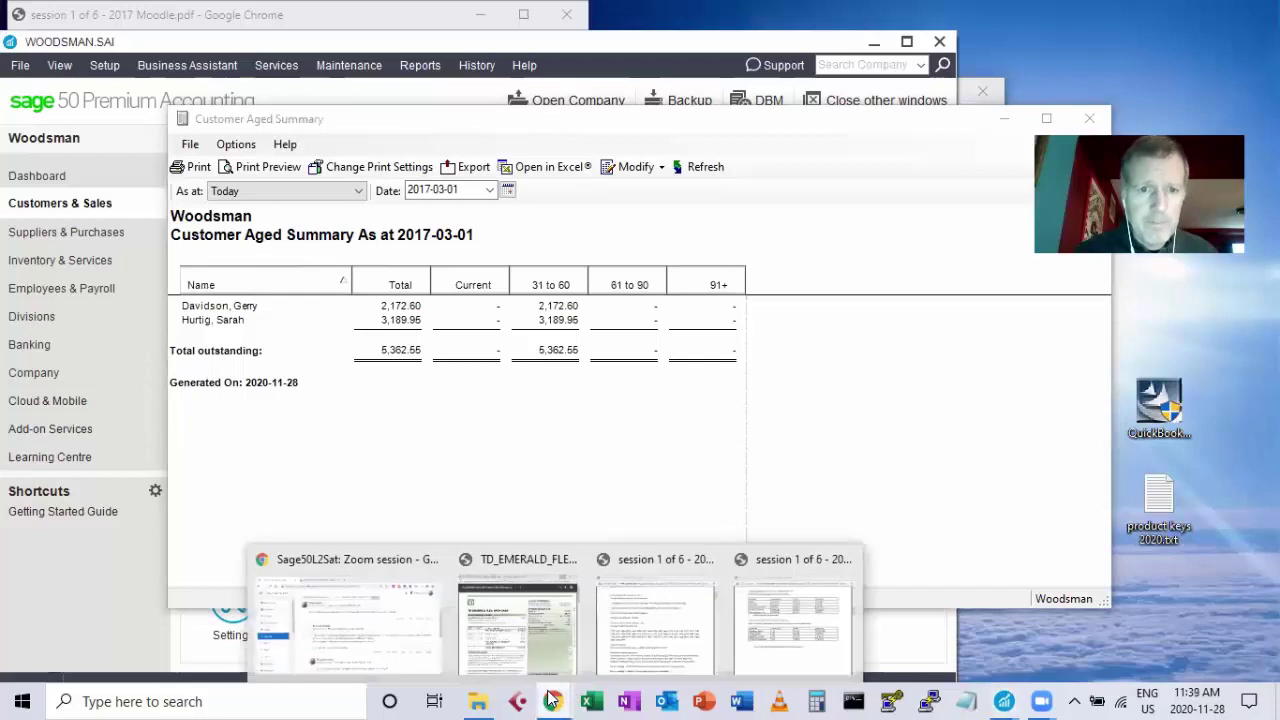
pyautogui.click(418, 596)
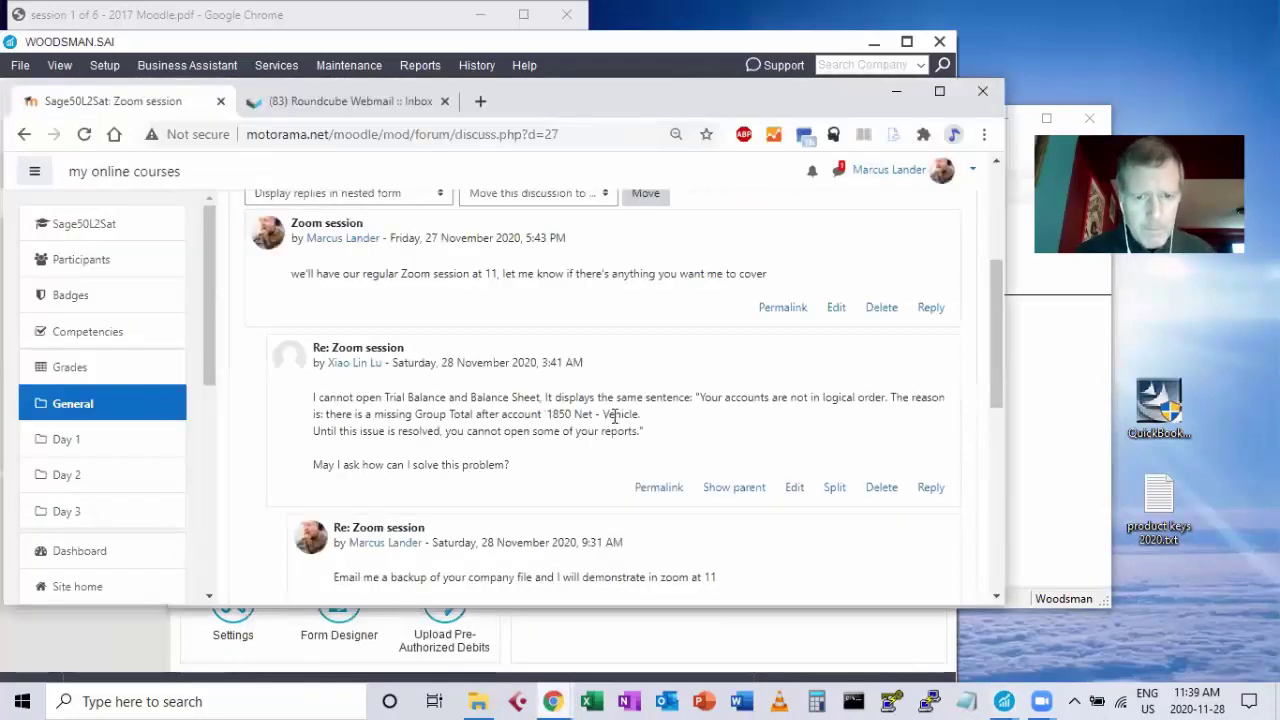
pyautogui.moveTo(993, 354); pyautogui.dragTo(999, 469)
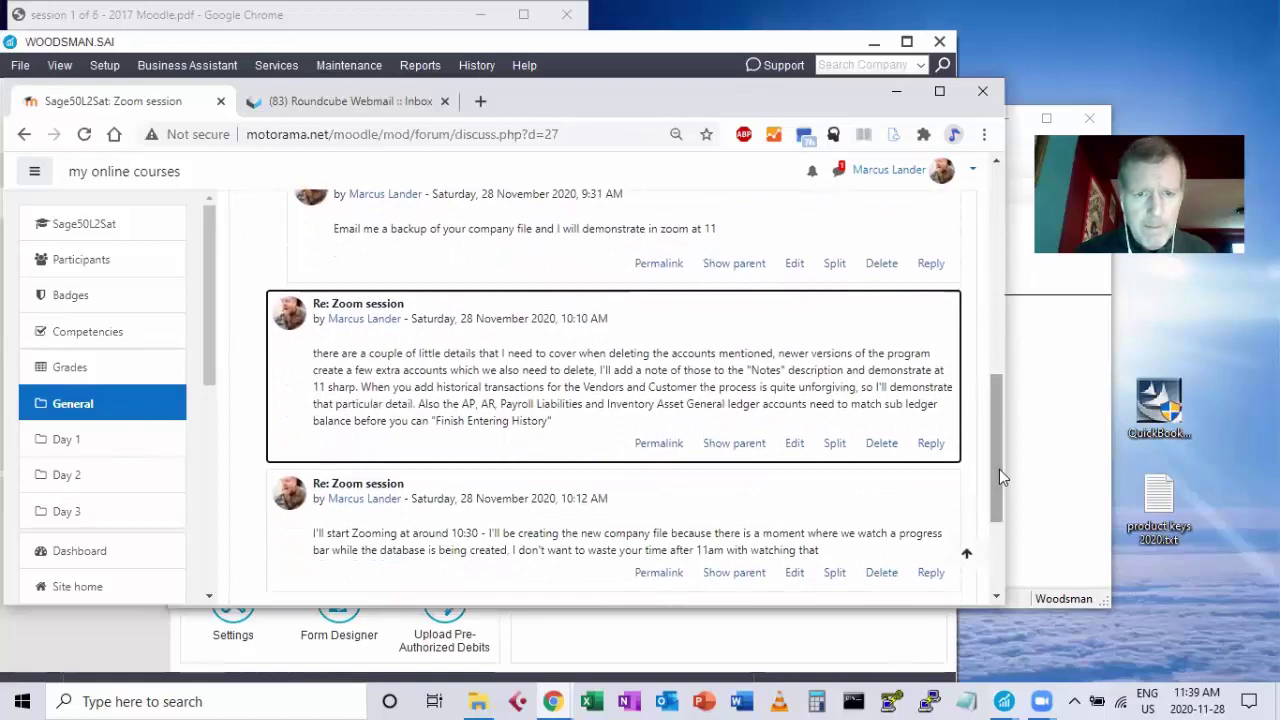
pyautogui.moveTo(553, 421); pyautogui.dragTo(521, 358)
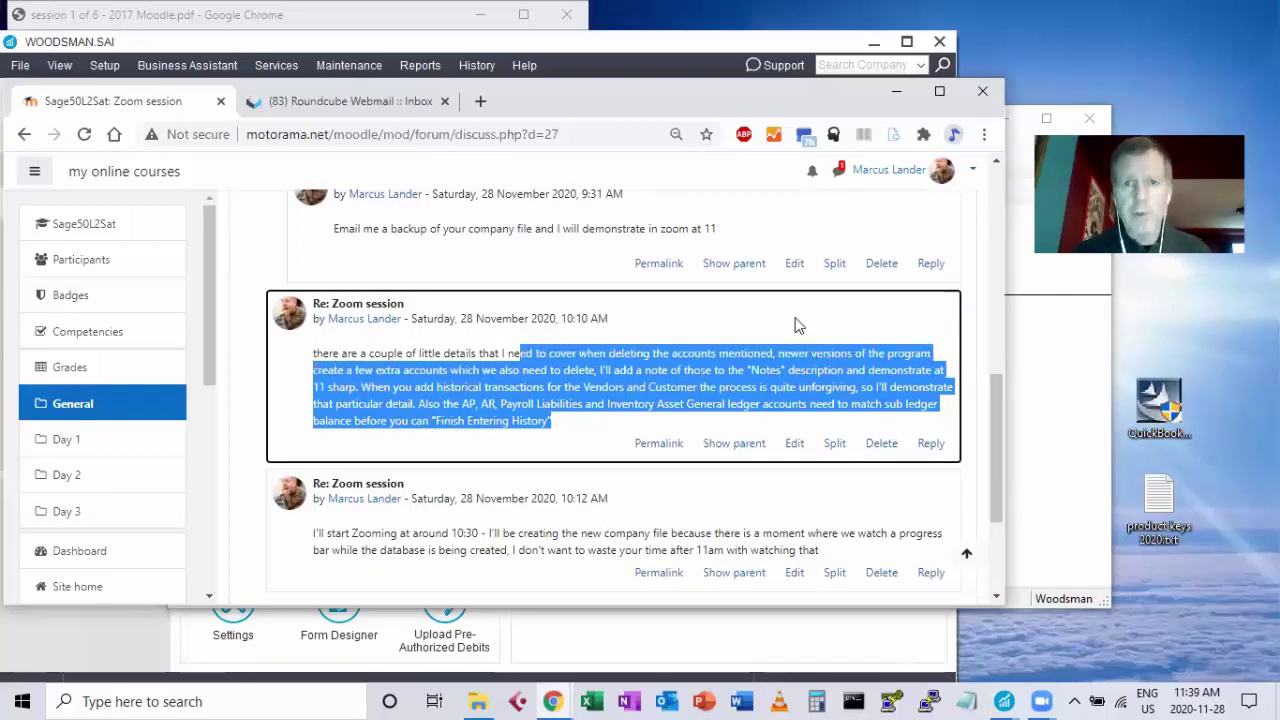
pyautogui.click(896, 100)
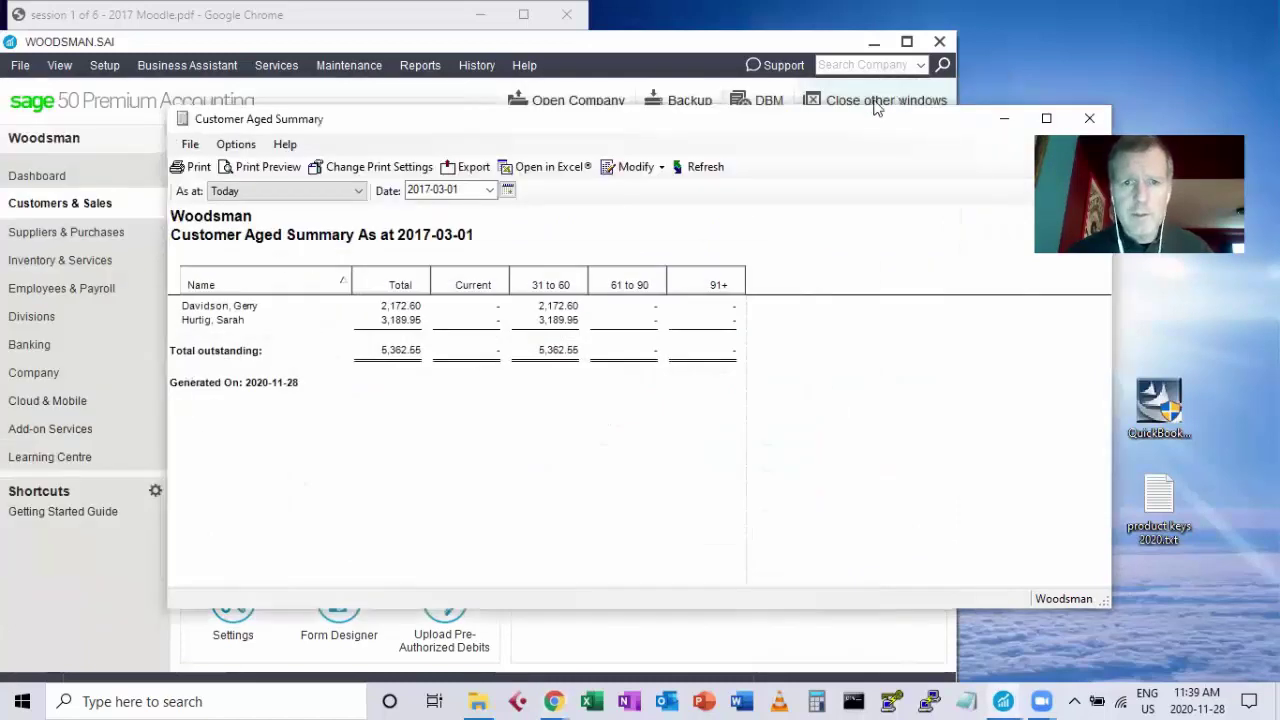
# Close the Customer Aged Summary, then review and close the session PDF in Chrome.
pyautogui.click(1088, 118)
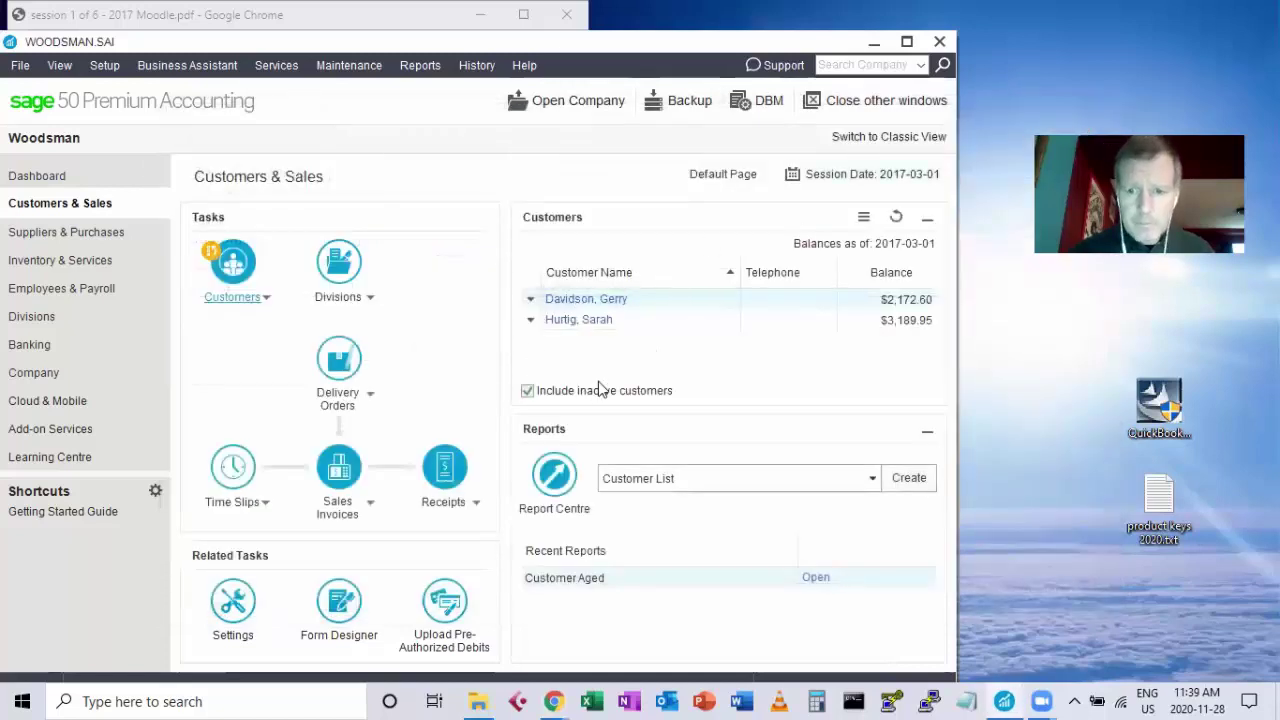
pyautogui.click(553, 700)
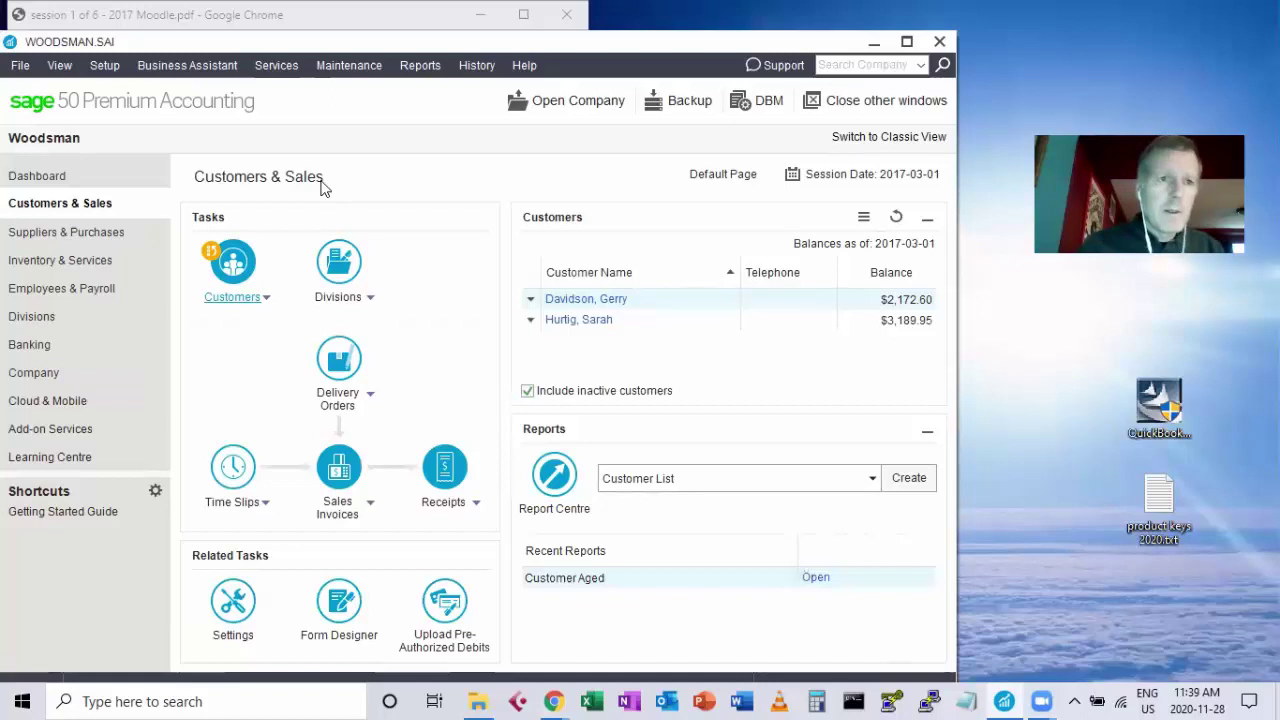
pyautogui.click(169, 12)
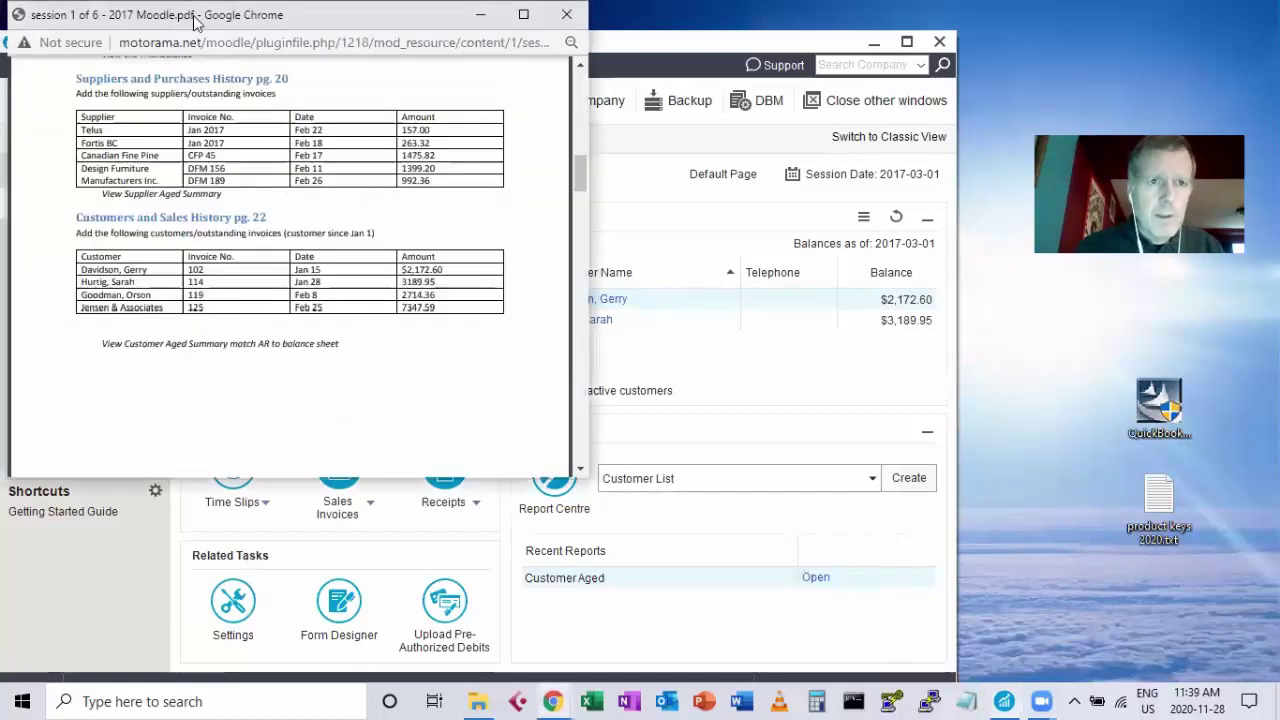
pyautogui.moveTo(190, 21); pyautogui.dragTo(242, 152)
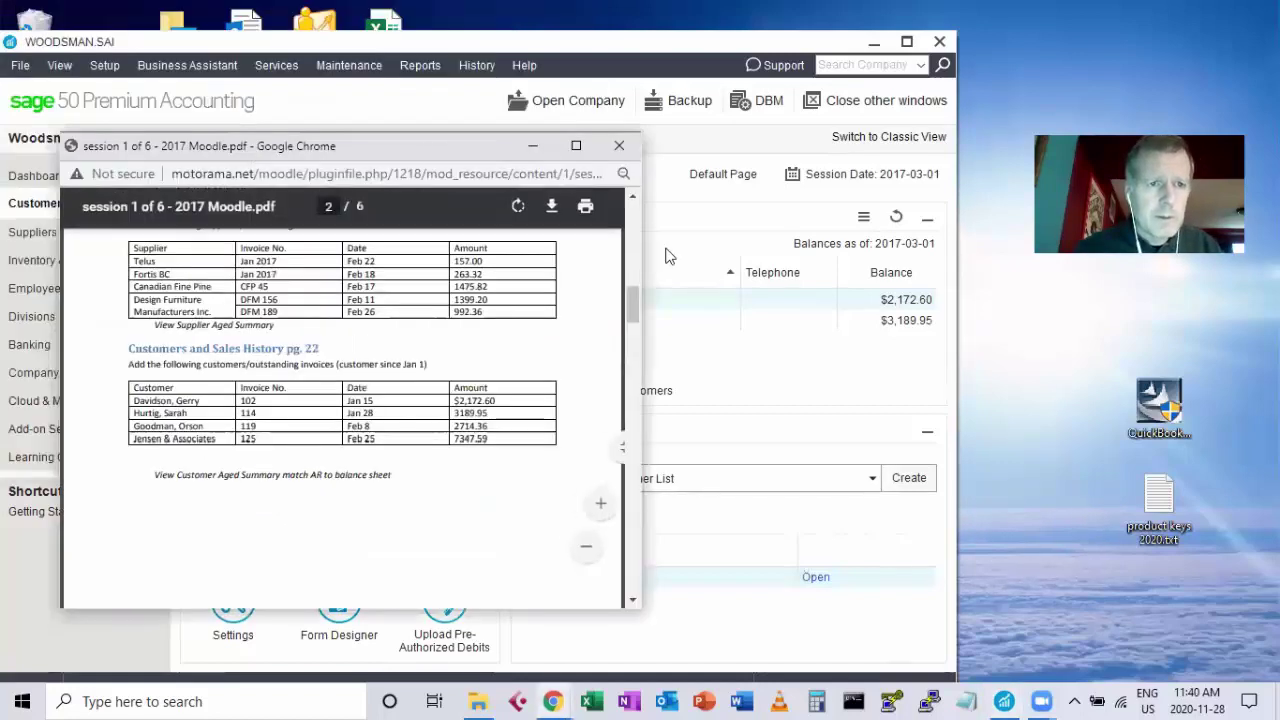
pyautogui.click(622, 145)
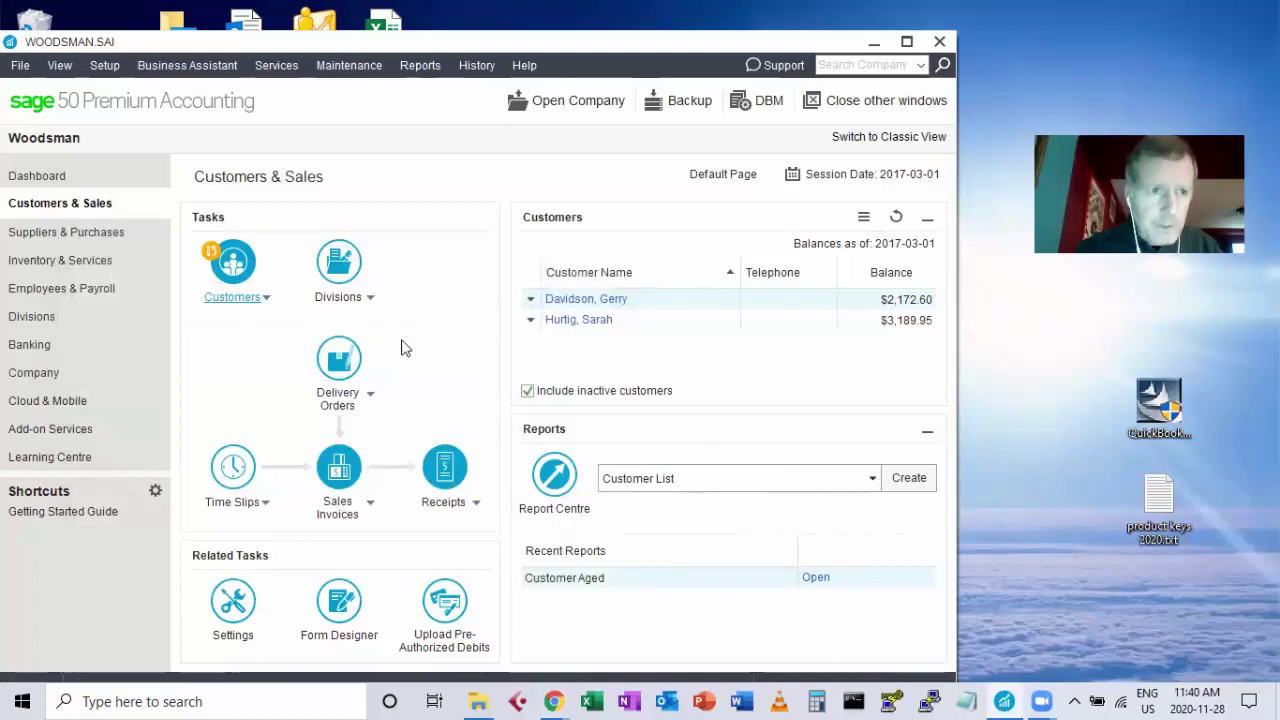
# In the chart of accounts, change 1845 Accum. Amort. -Vehicle to a Group Account and save.
pyautogui.click(97, 372)
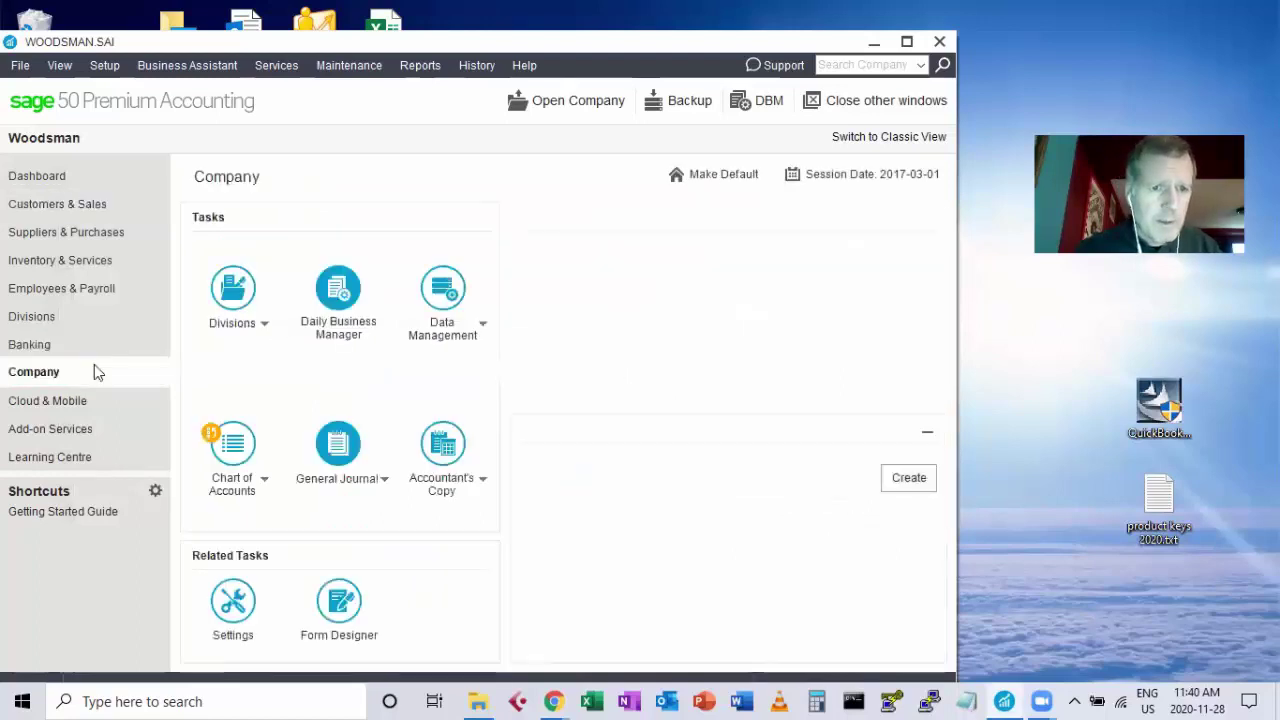
pyautogui.click(237, 449)
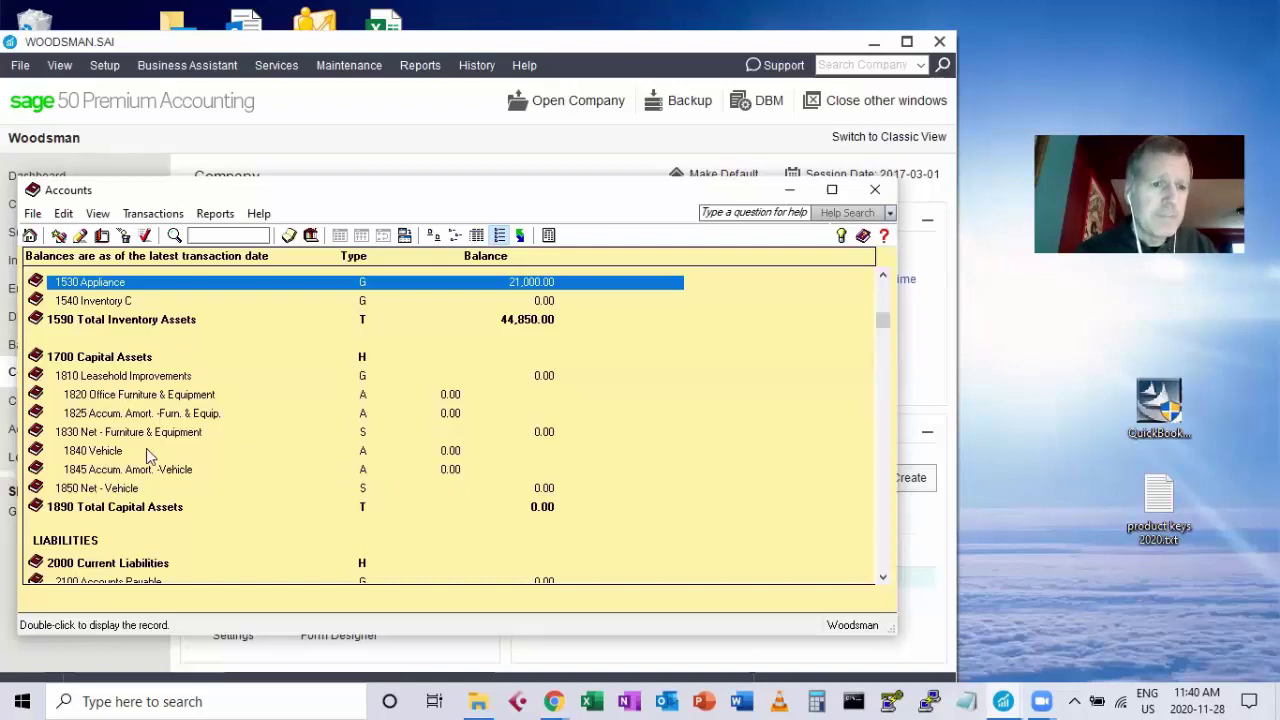
pyautogui.click(124, 469)
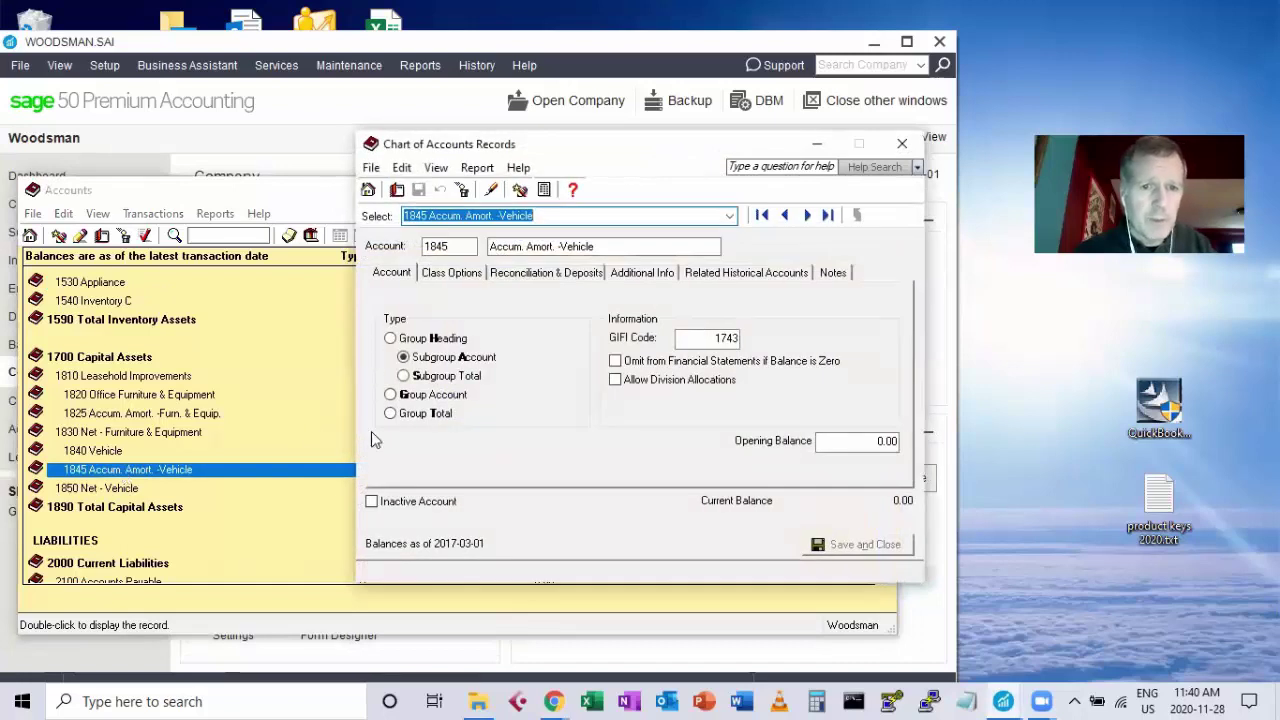
pyautogui.click(391, 397)
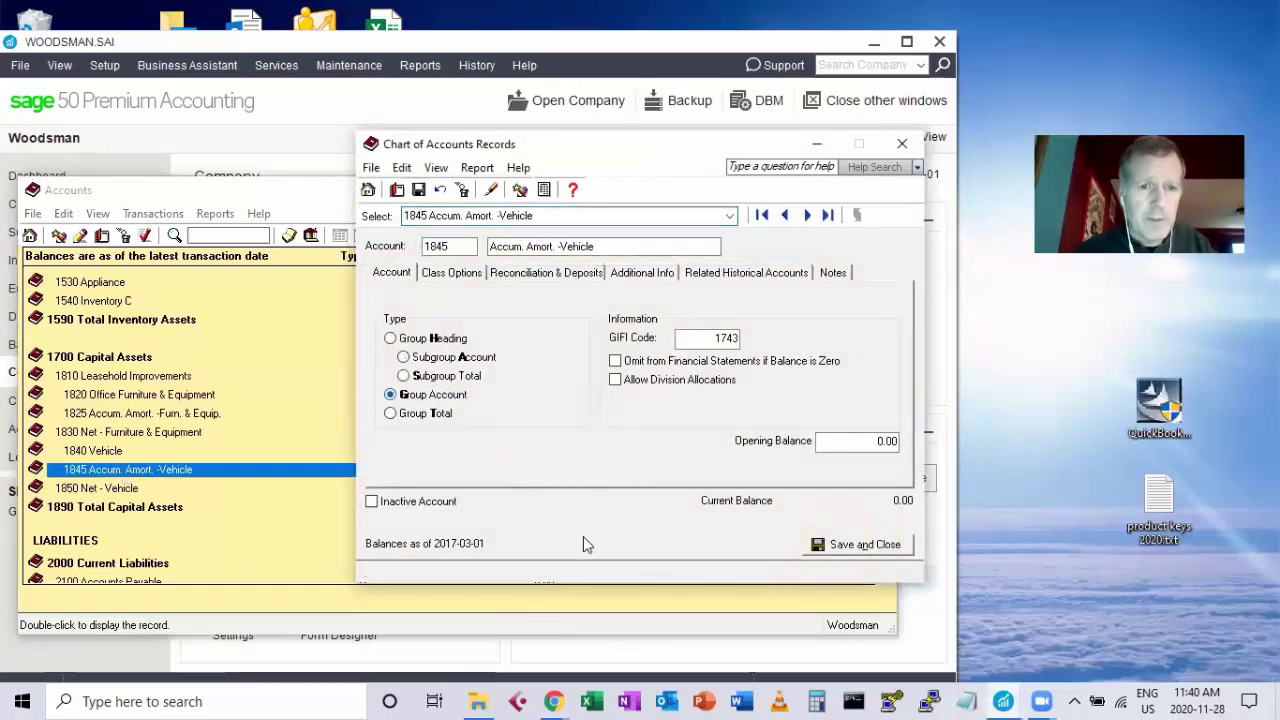
pyautogui.click(838, 547)
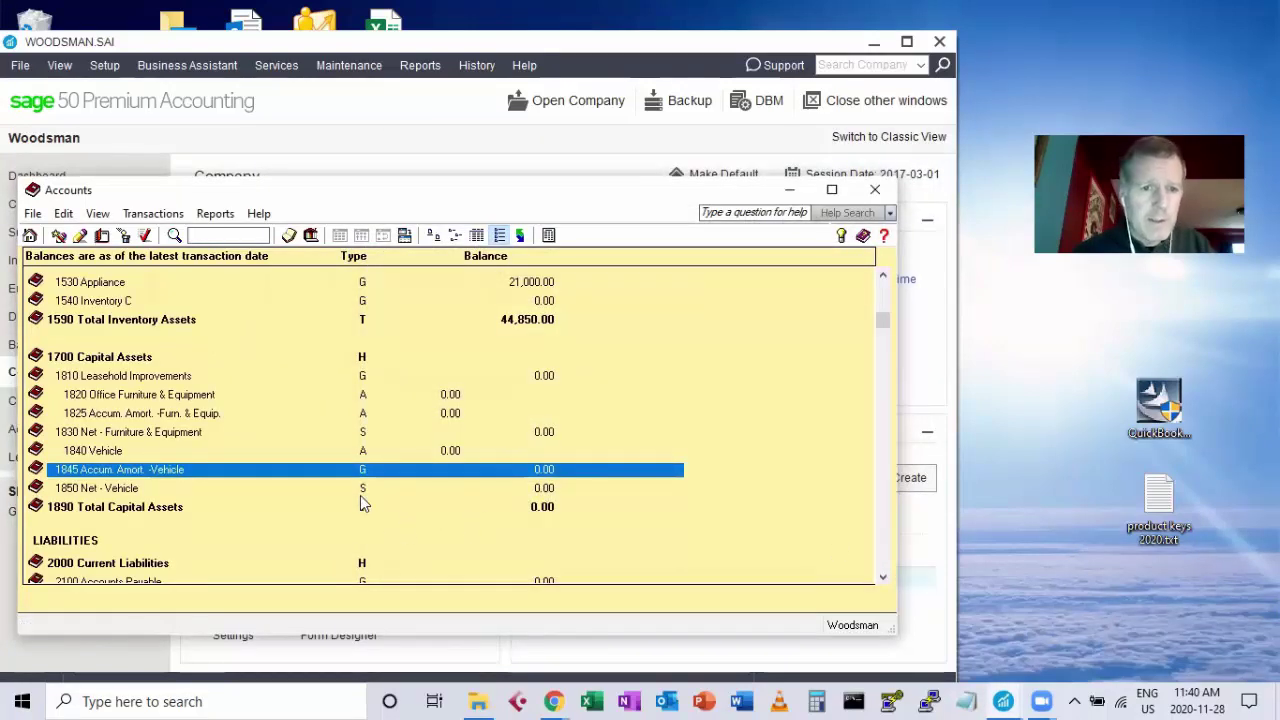
pyautogui.click(146, 236)
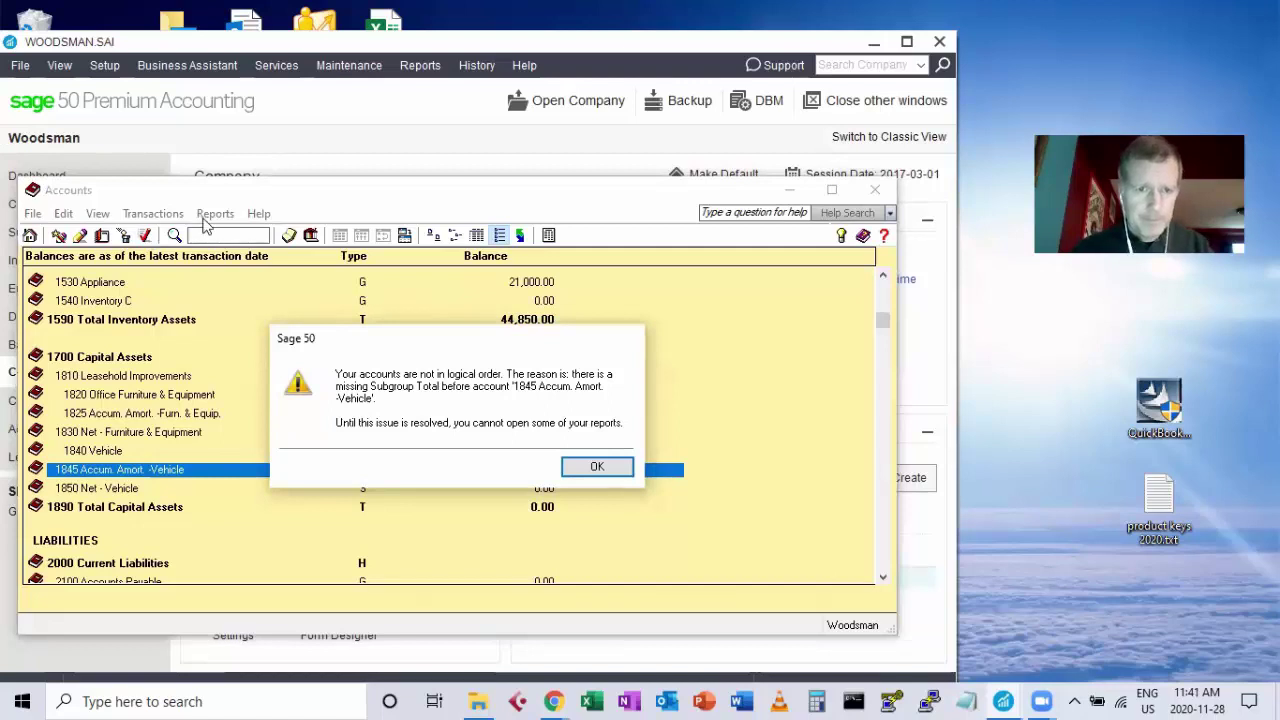
pyautogui.moveTo(336, 334); pyautogui.dragTo(307, 271)
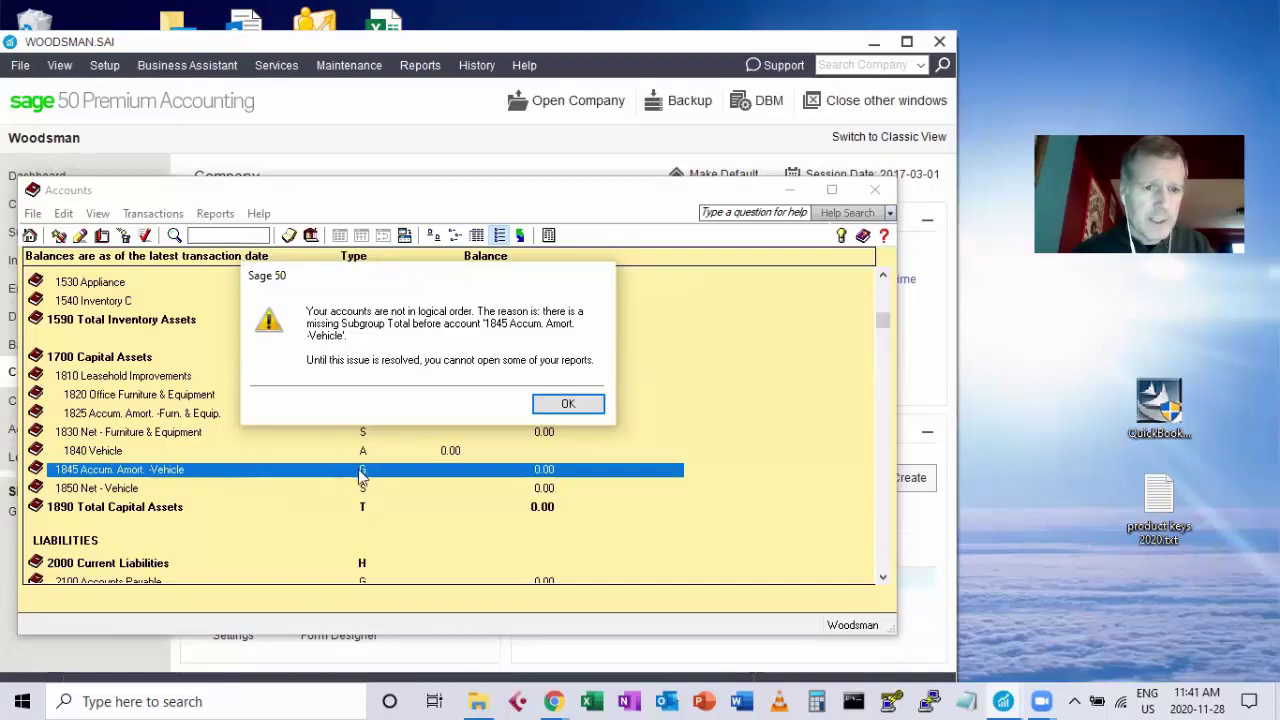
pyautogui.click(567, 405)
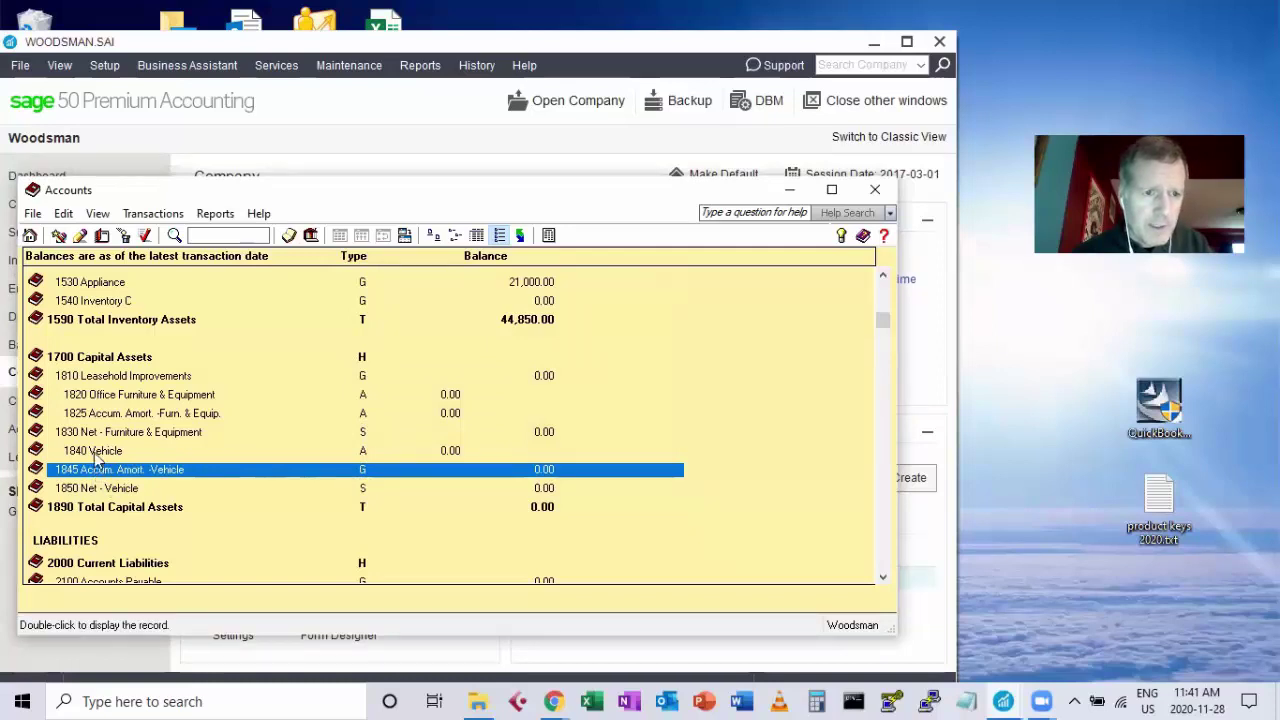
# Set account 1845 Accum. Amort. -Vehicle back to Subgroup Account and save.
pyautogui.doubleClick(296, 475)
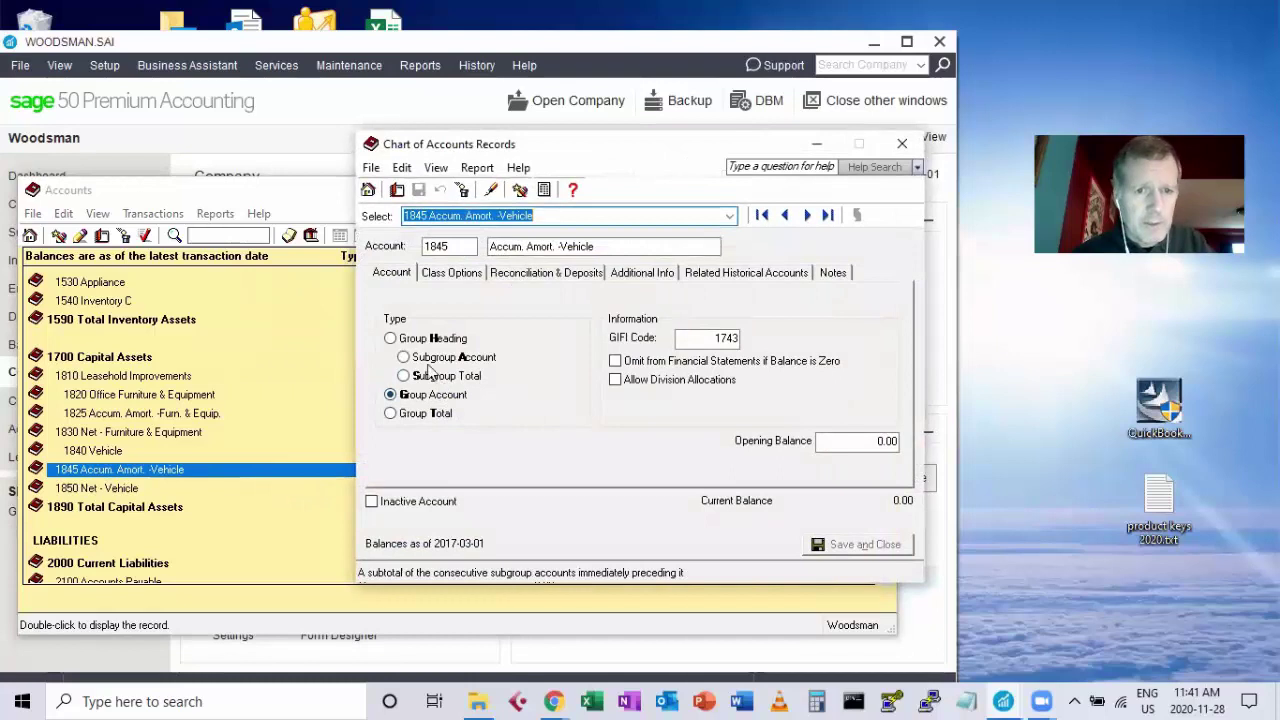
pyautogui.click(418, 357)
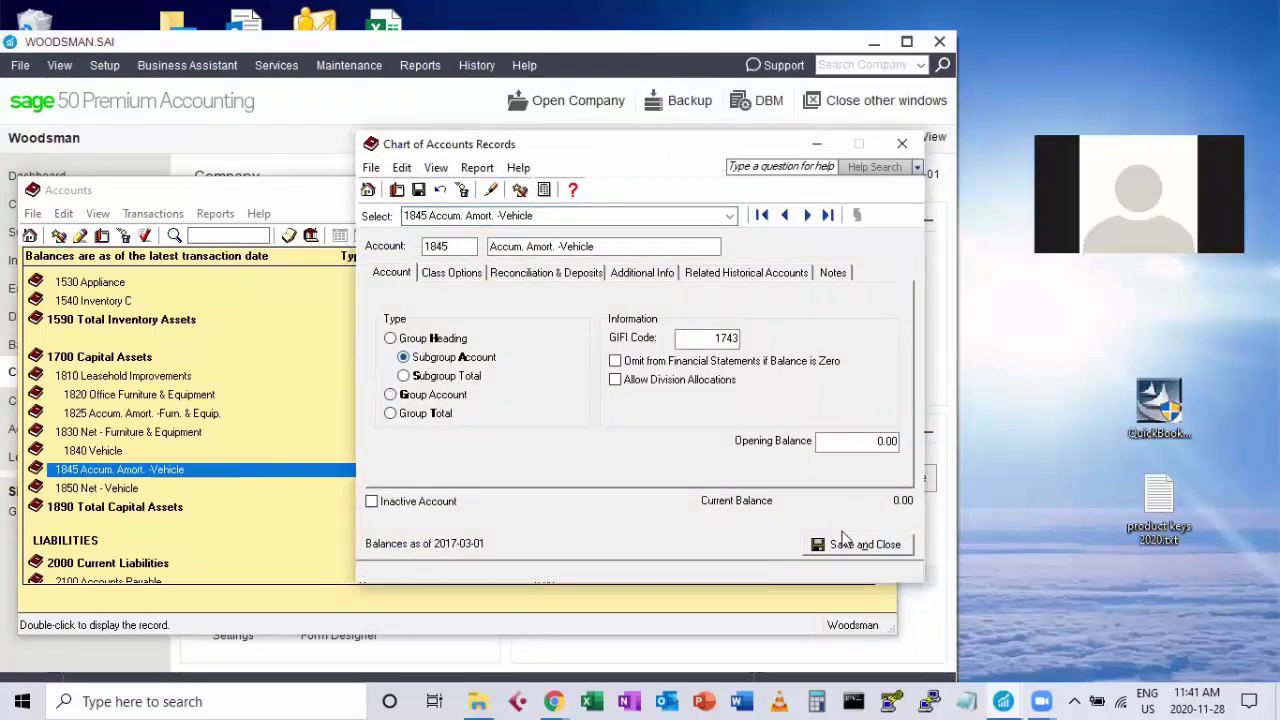
pyautogui.click(848, 543)
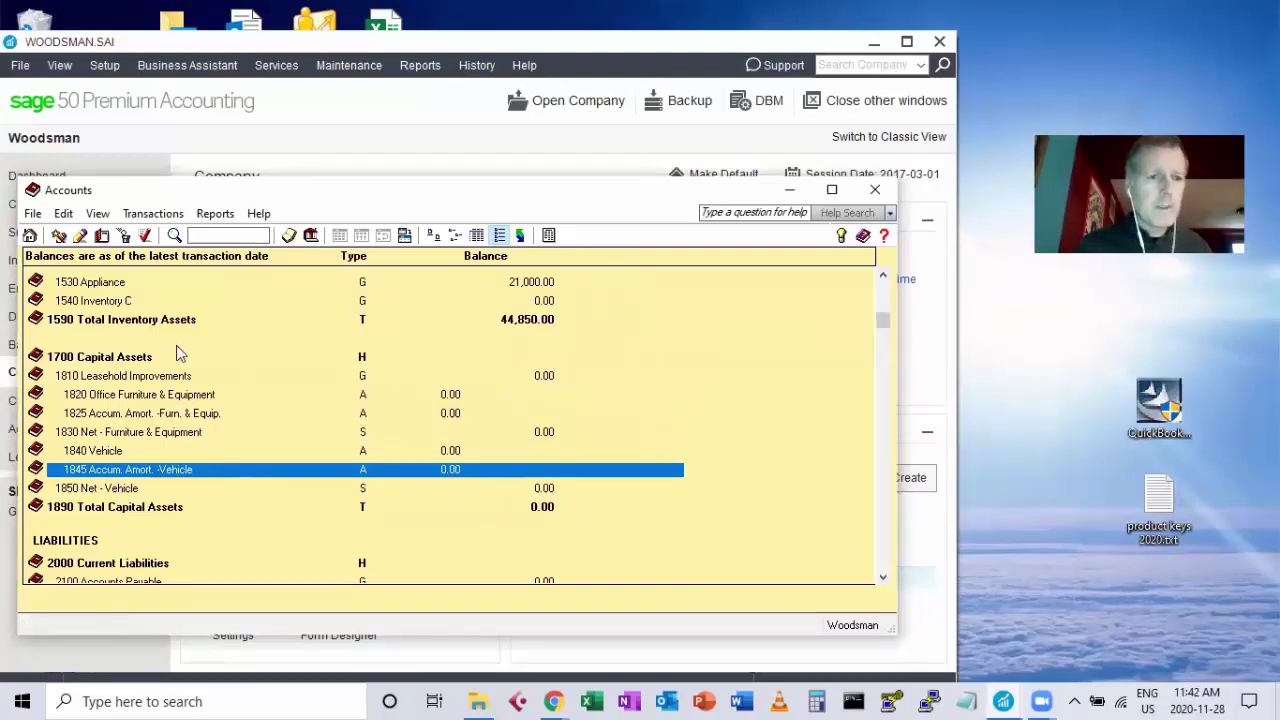
# Delete account 1700 Capital Assets, discarding a stray unsaved new-account form first.
pyautogui.click(93, 358)
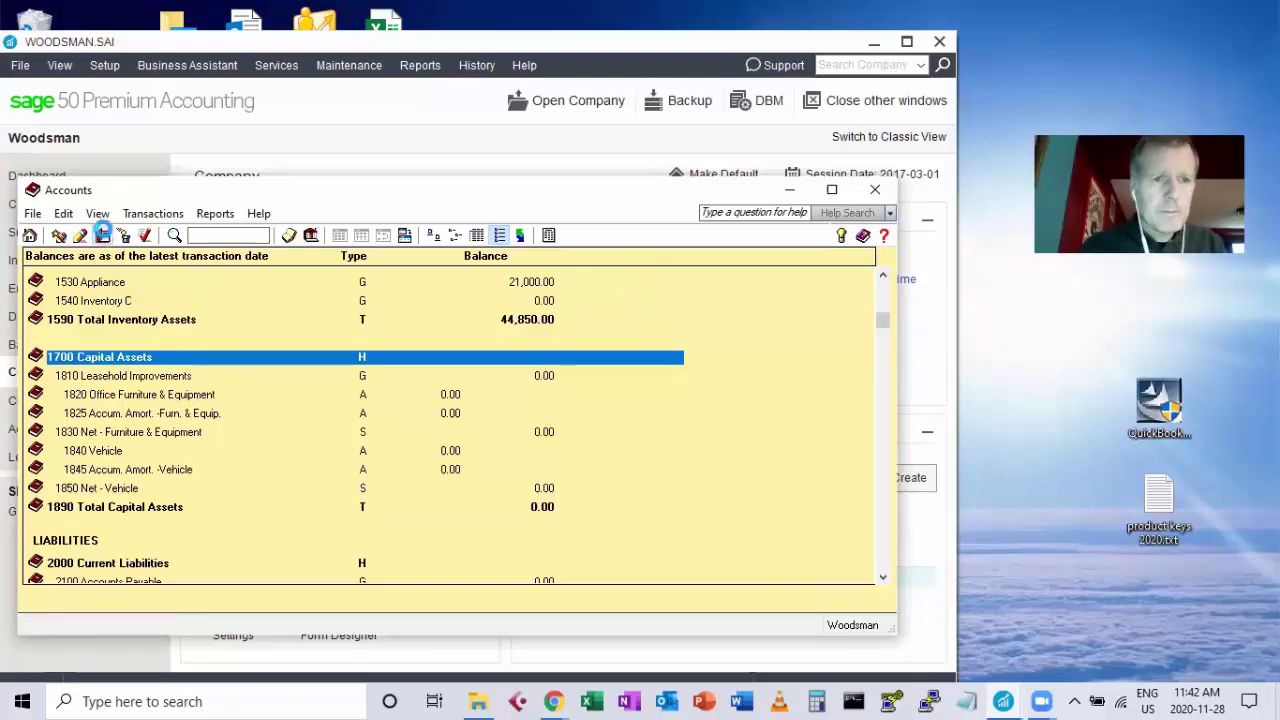
pyautogui.click(102, 234)
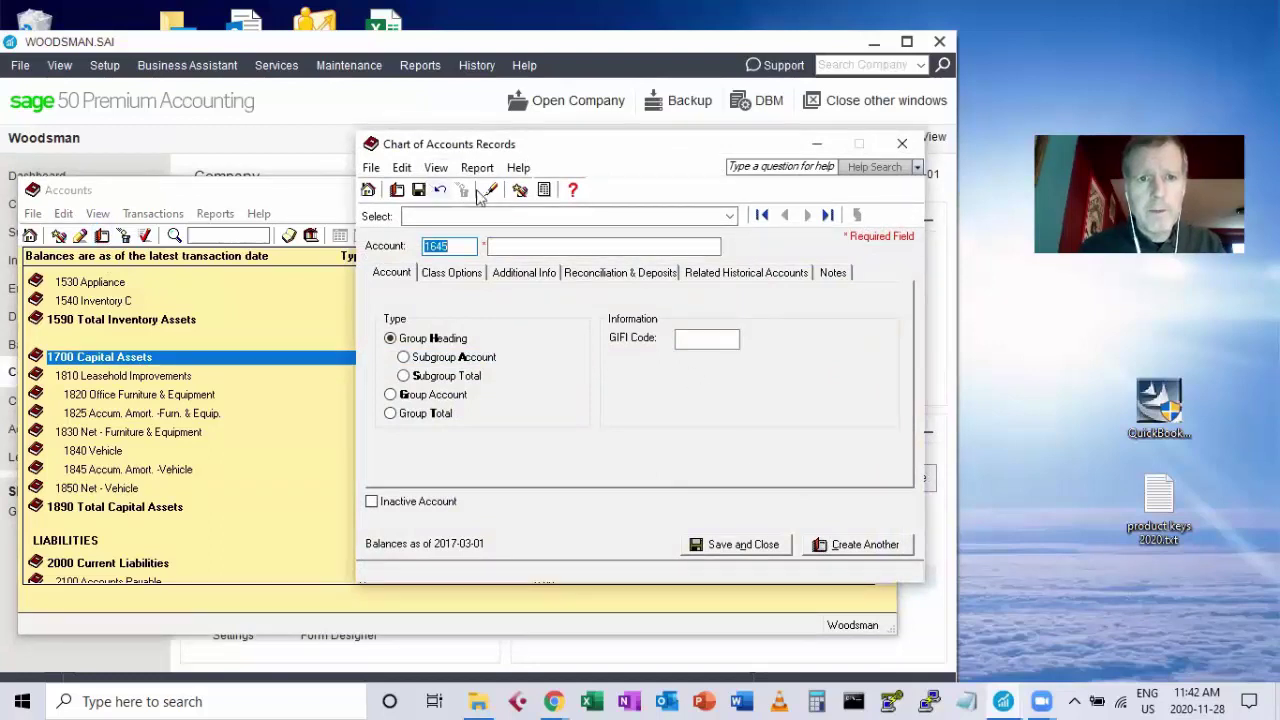
pyautogui.click(903, 141)
pyautogui.click(695, 418)
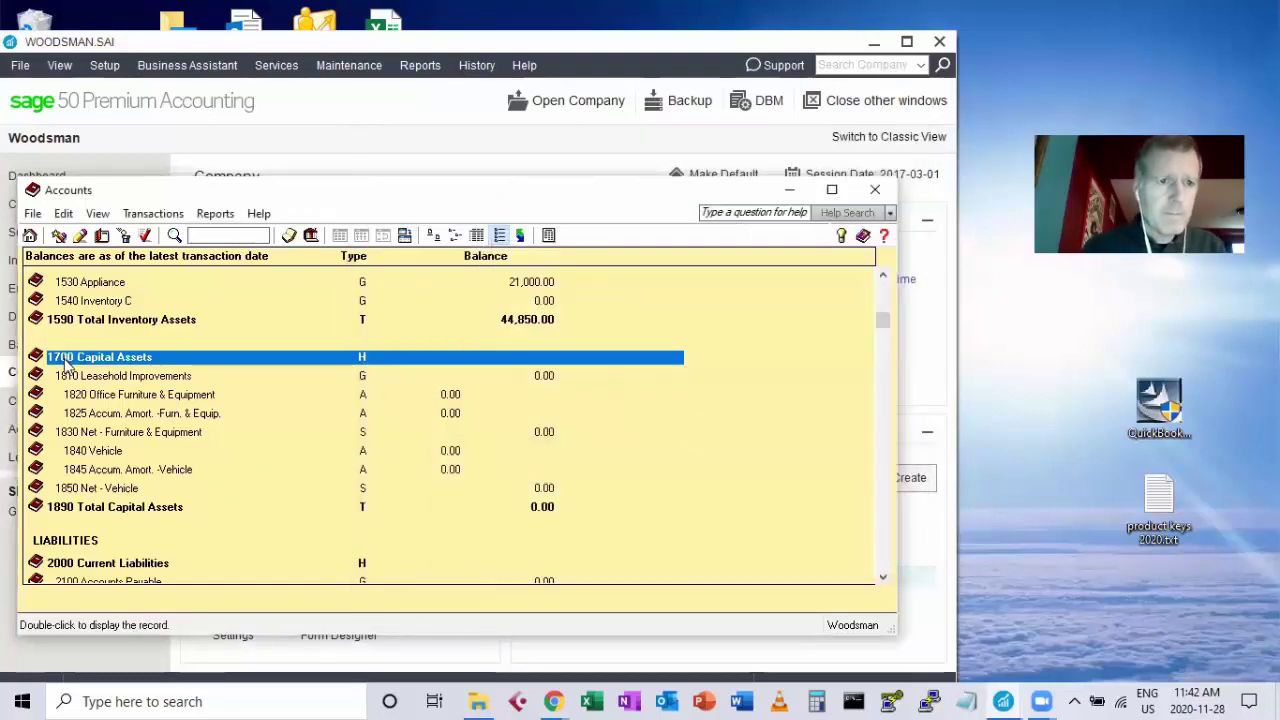
pyautogui.click(124, 235)
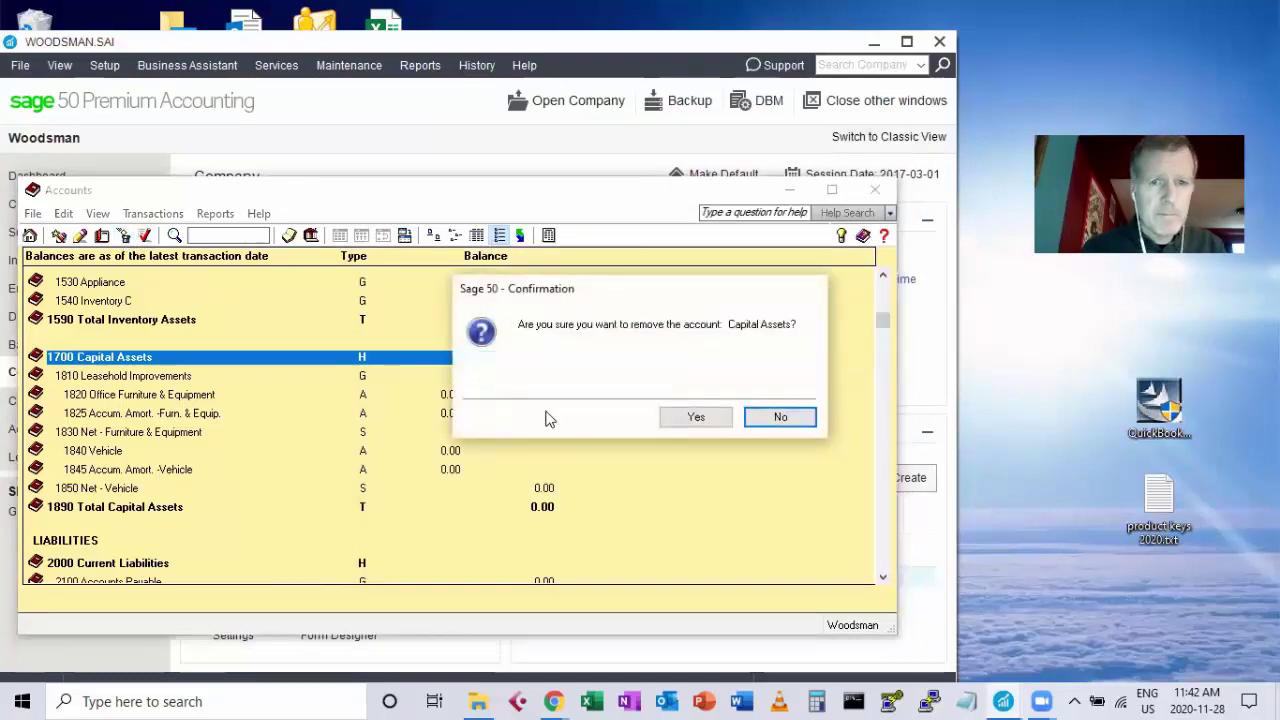
pyautogui.click(698, 417)
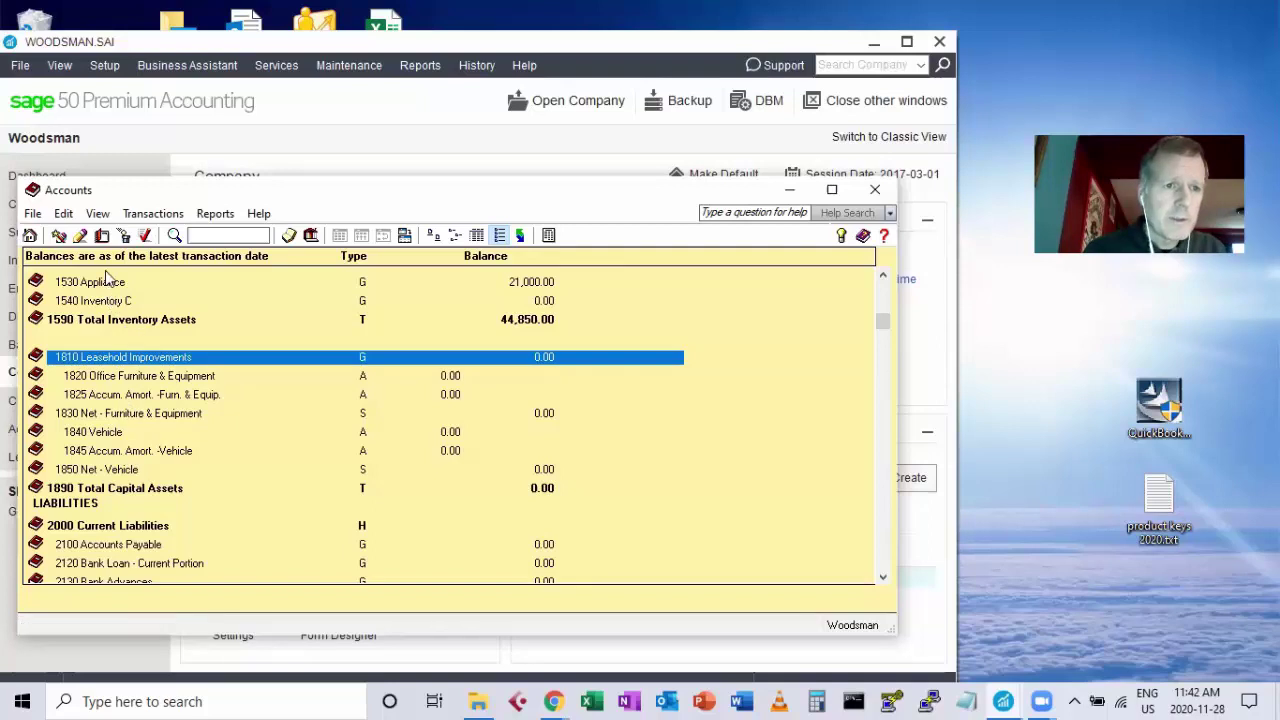
# Create account 1700 named 'Capital Assets' as a Group Heading and save it.
pyautogui.click(102, 236)
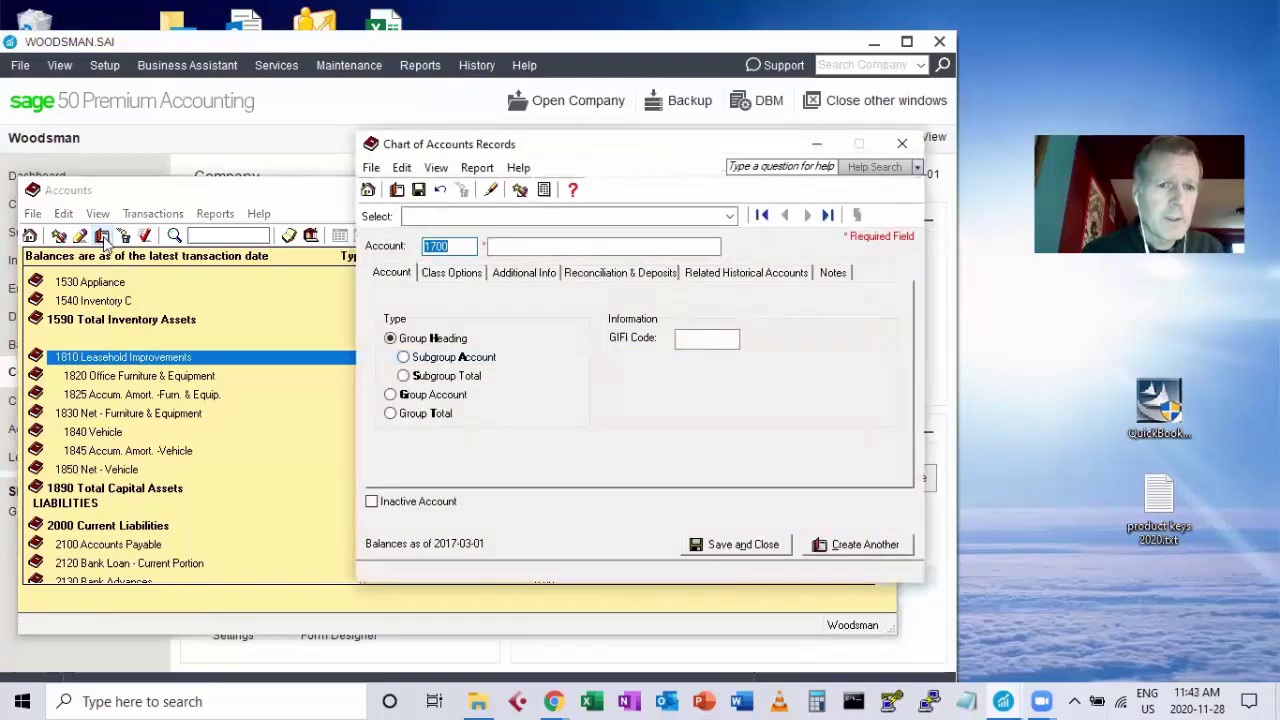
pyautogui.click(505, 247)
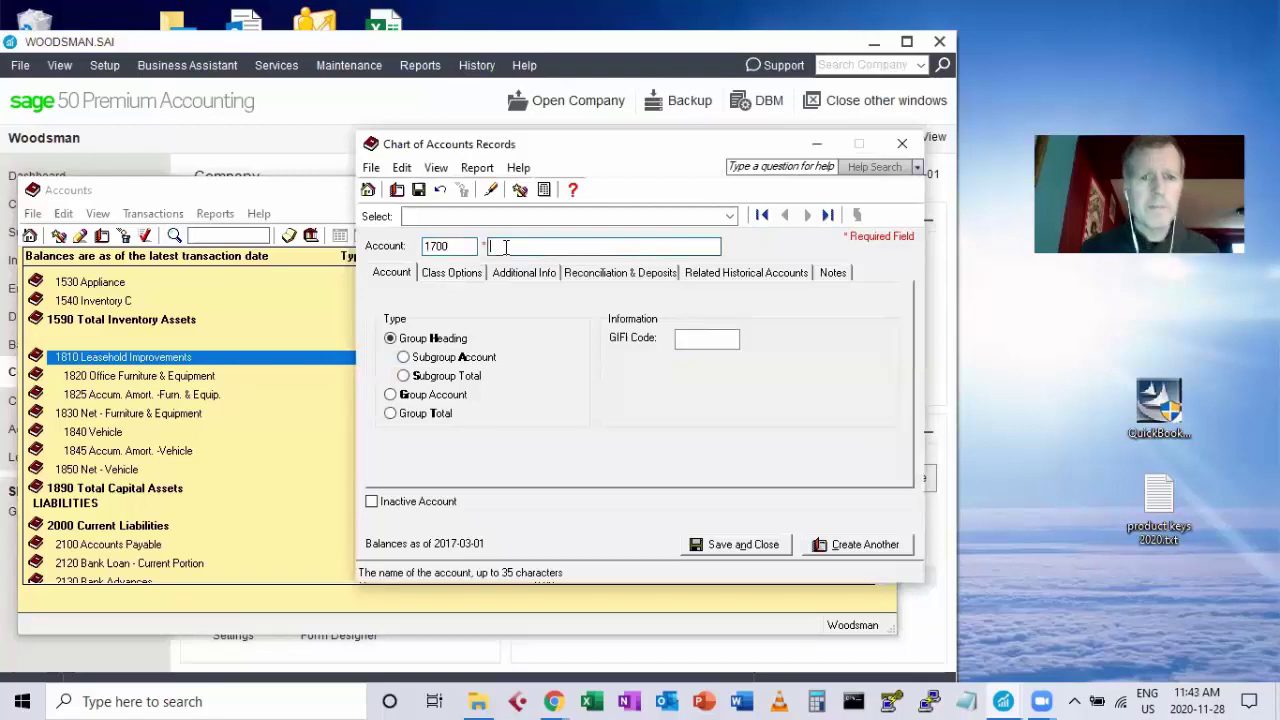
pyautogui.write('Cap')
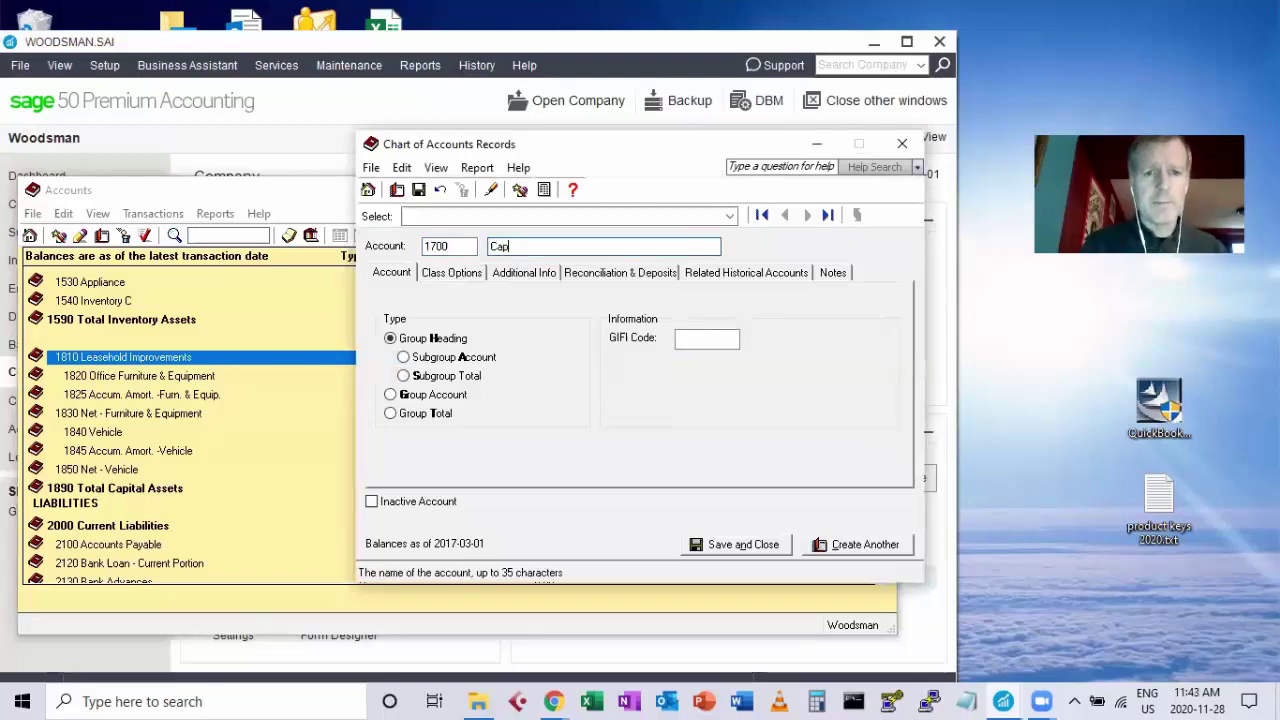
pyautogui.write('ital A')
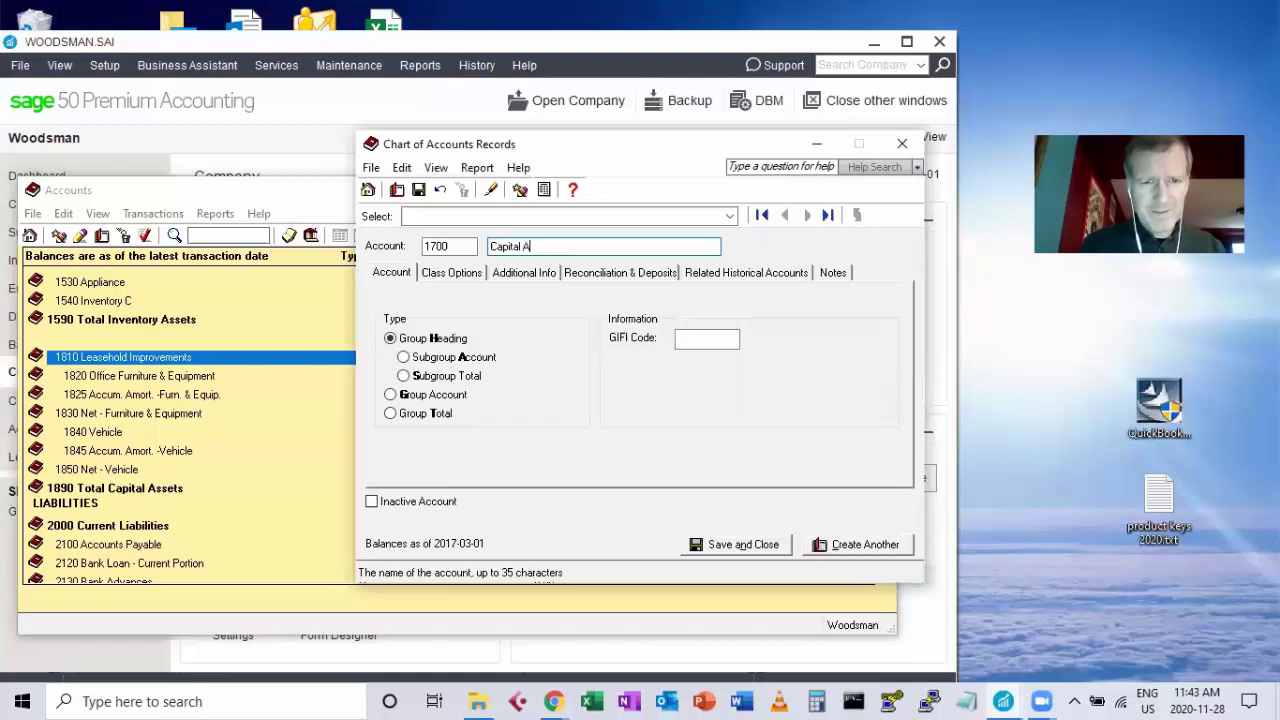
pyautogui.write('ssets')
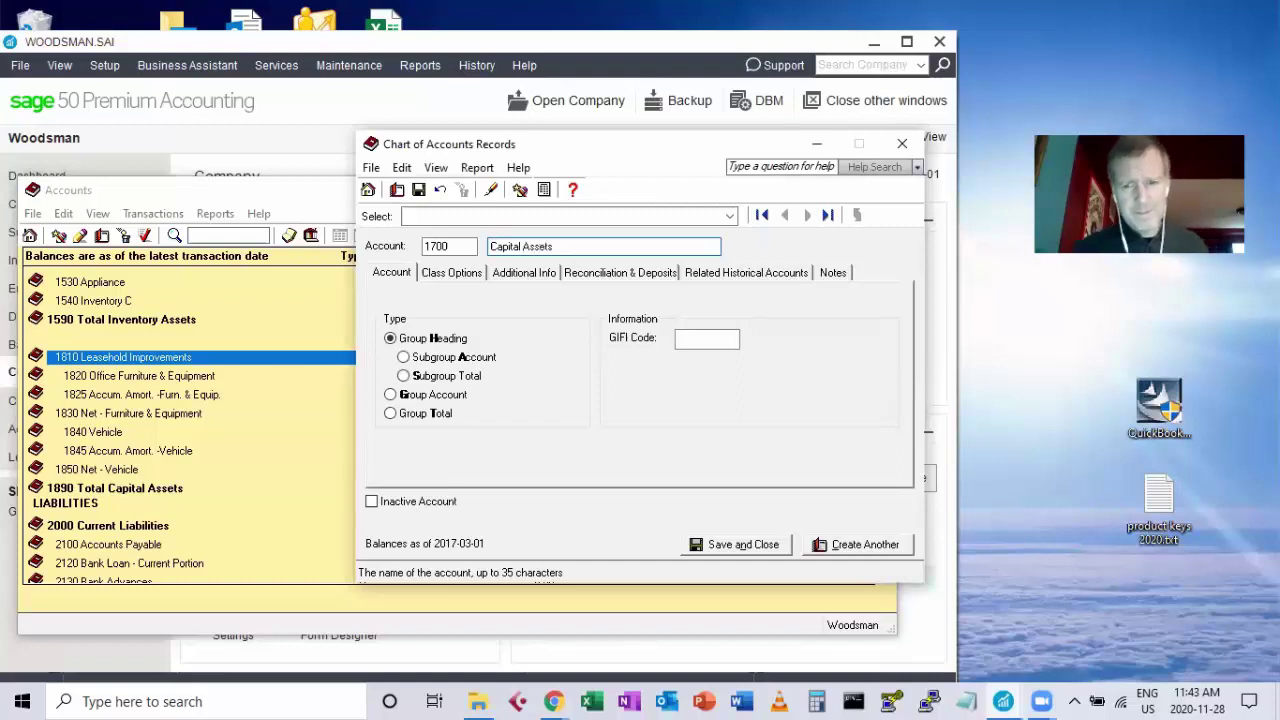
pyautogui.click(727, 550)
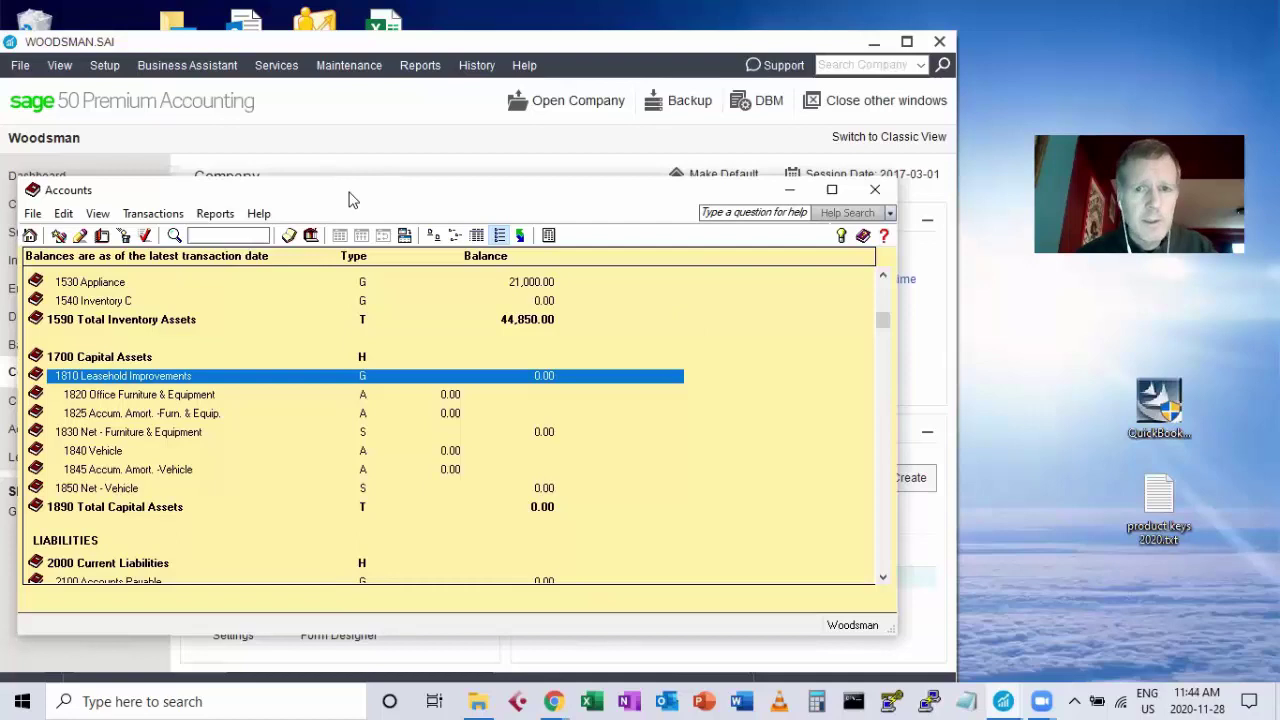
pyautogui.moveTo(349, 194); pyautogui.dragTo(393, 200)
# Close the Sage 50 accounts list and bring the Moodle course window forward.
pyautogui.click(919, 195)
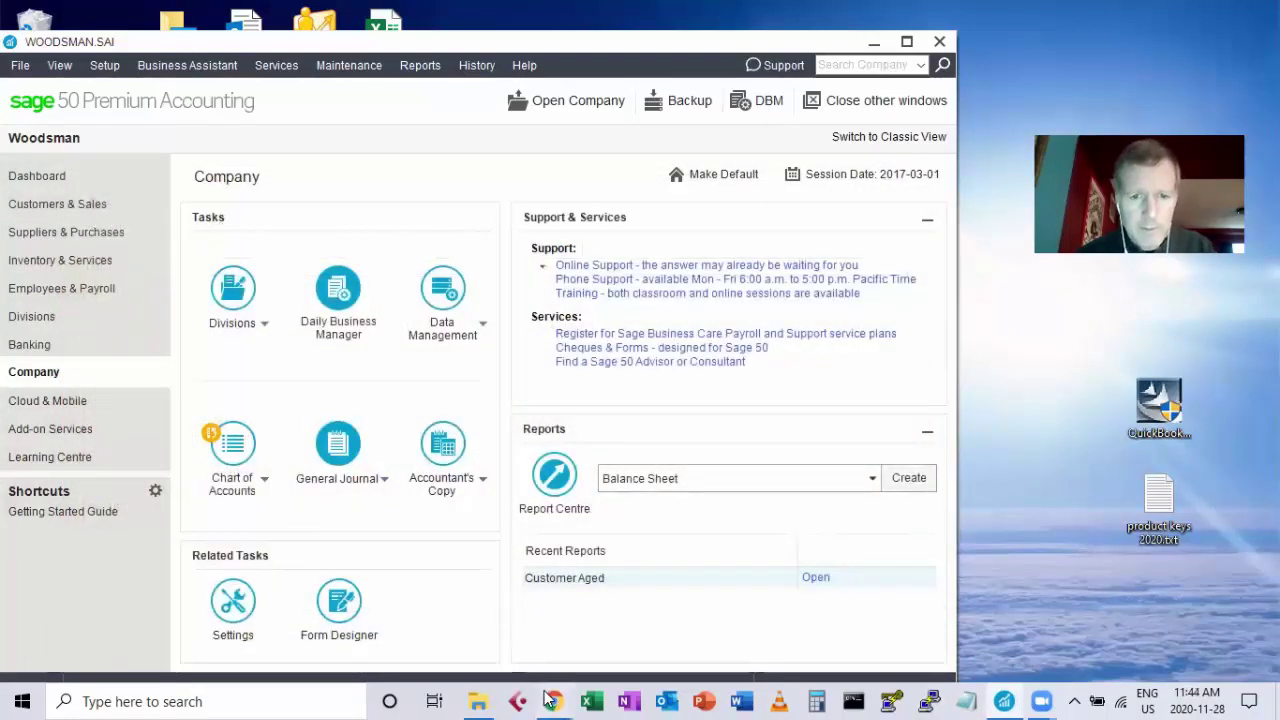
pyautogui.moveTo(549, 701)
pyautogui.click(430, 640)
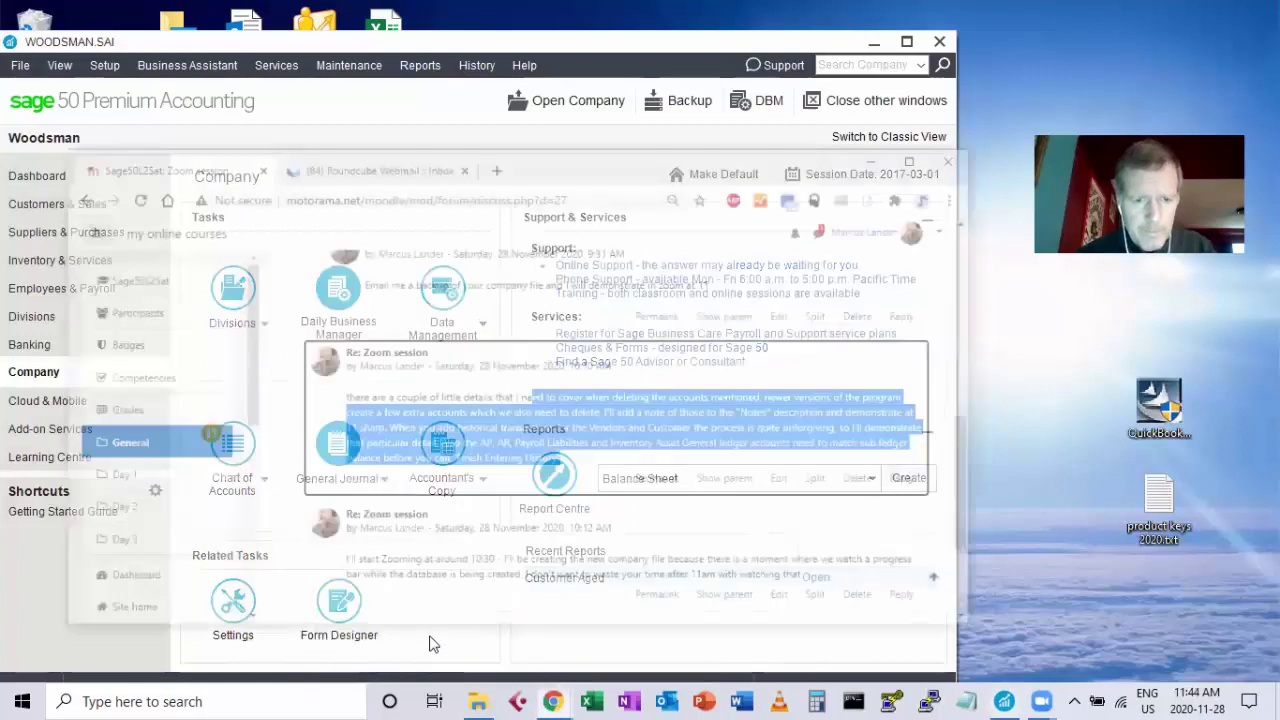
# Go to the course's Day 1 section and scroll through its topic notes, videos and quiz.
pyautogui.click(68, 442)
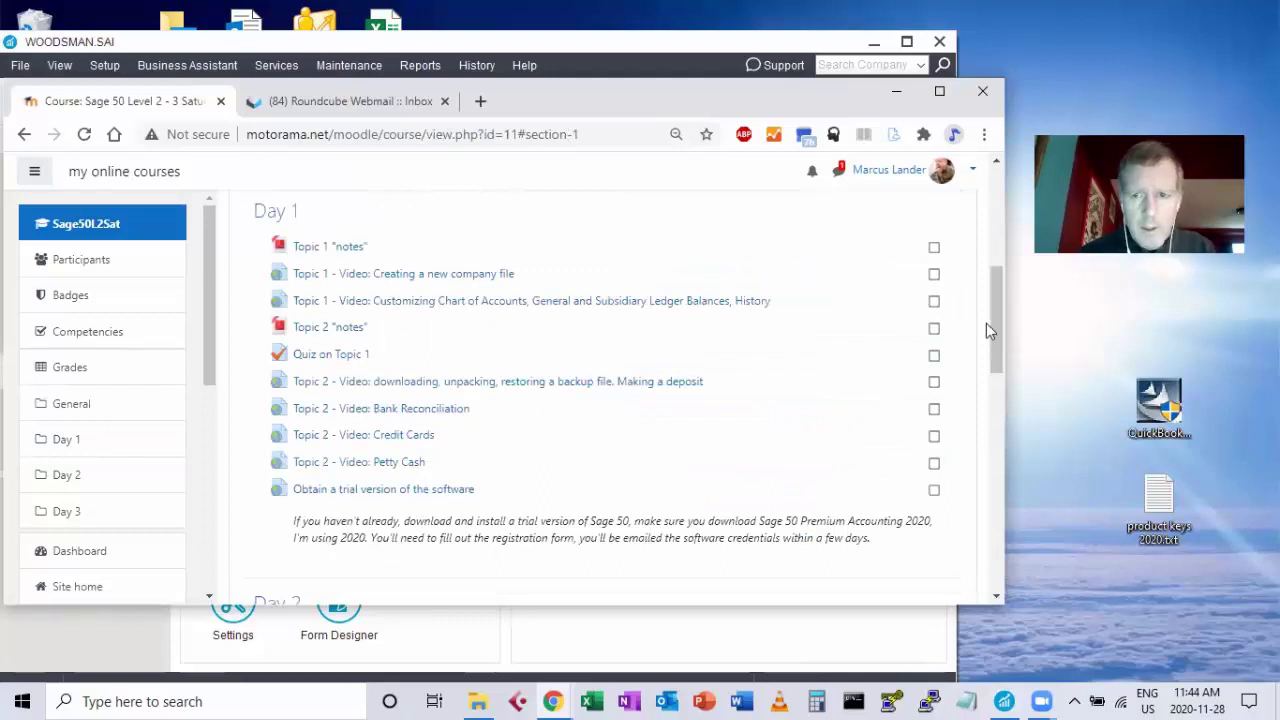
pyautogui.moveTo(993, 322); pyautogui.dragTo(993, 335)
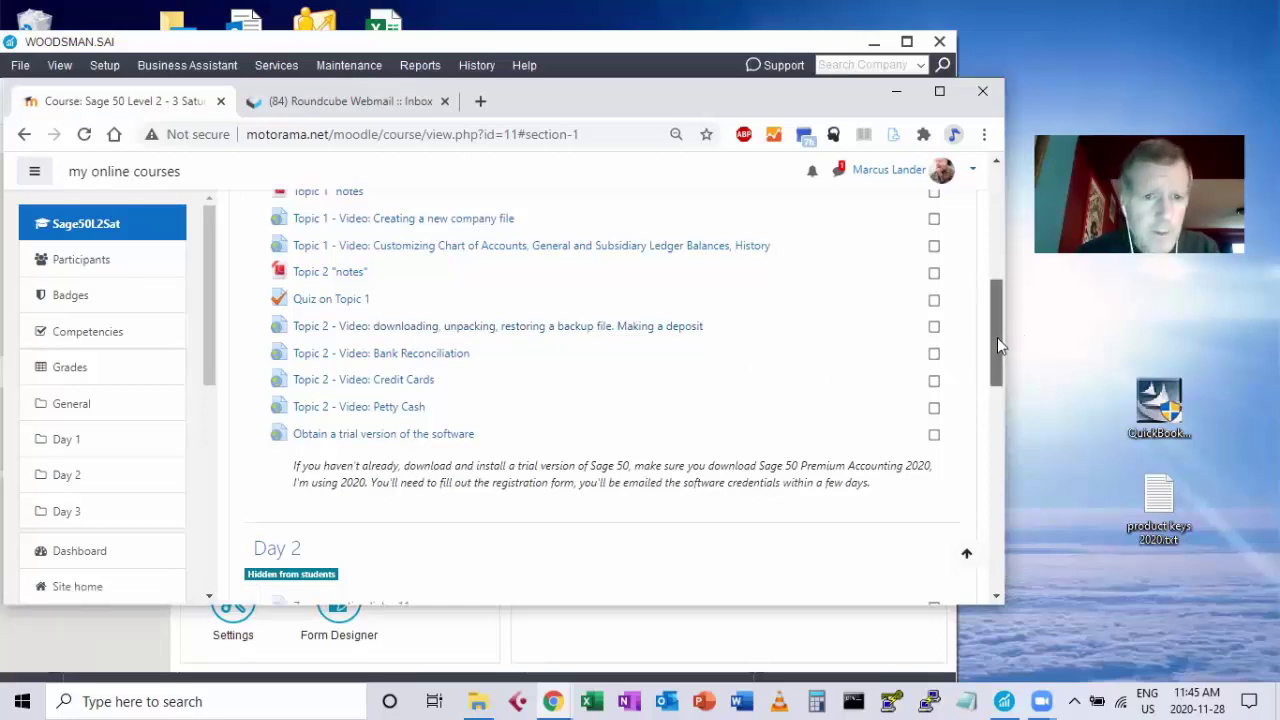
pyautogui.moveTo(997, 337); pyautogui.dragTo(995, 322)
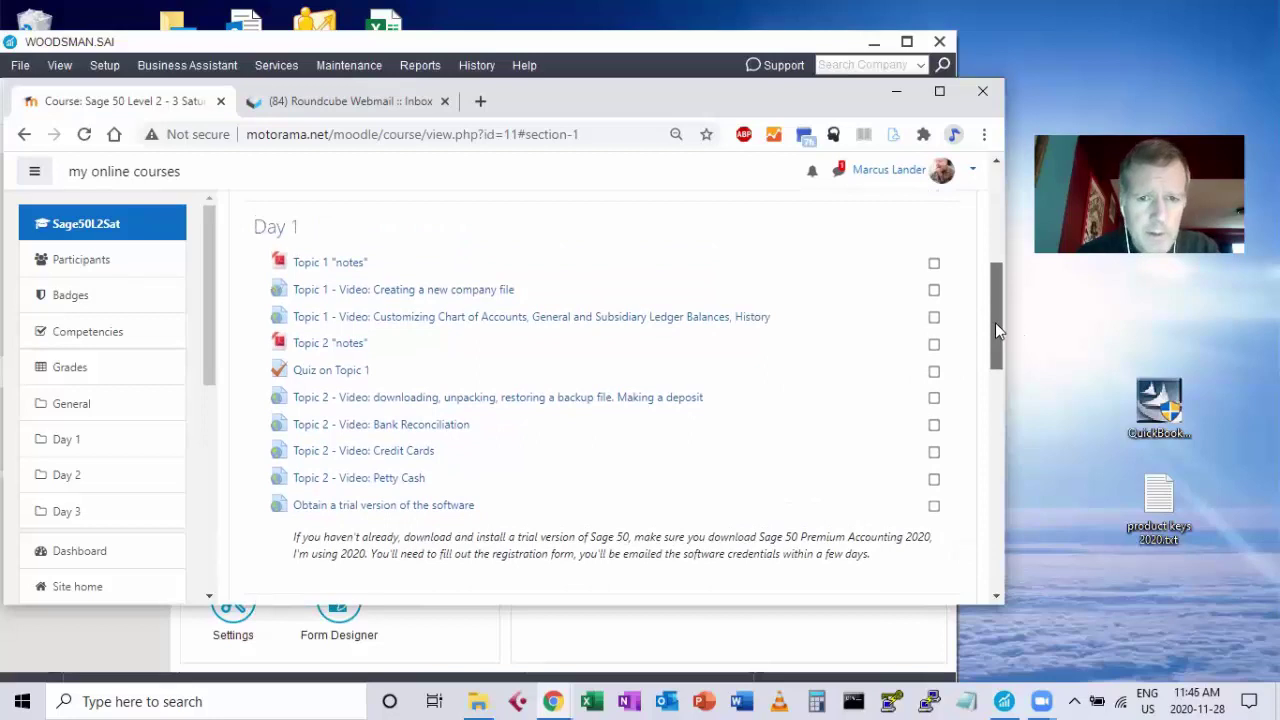
pyautogui.moveTo(995, 322); pyautogui.dragTo(995, 326)
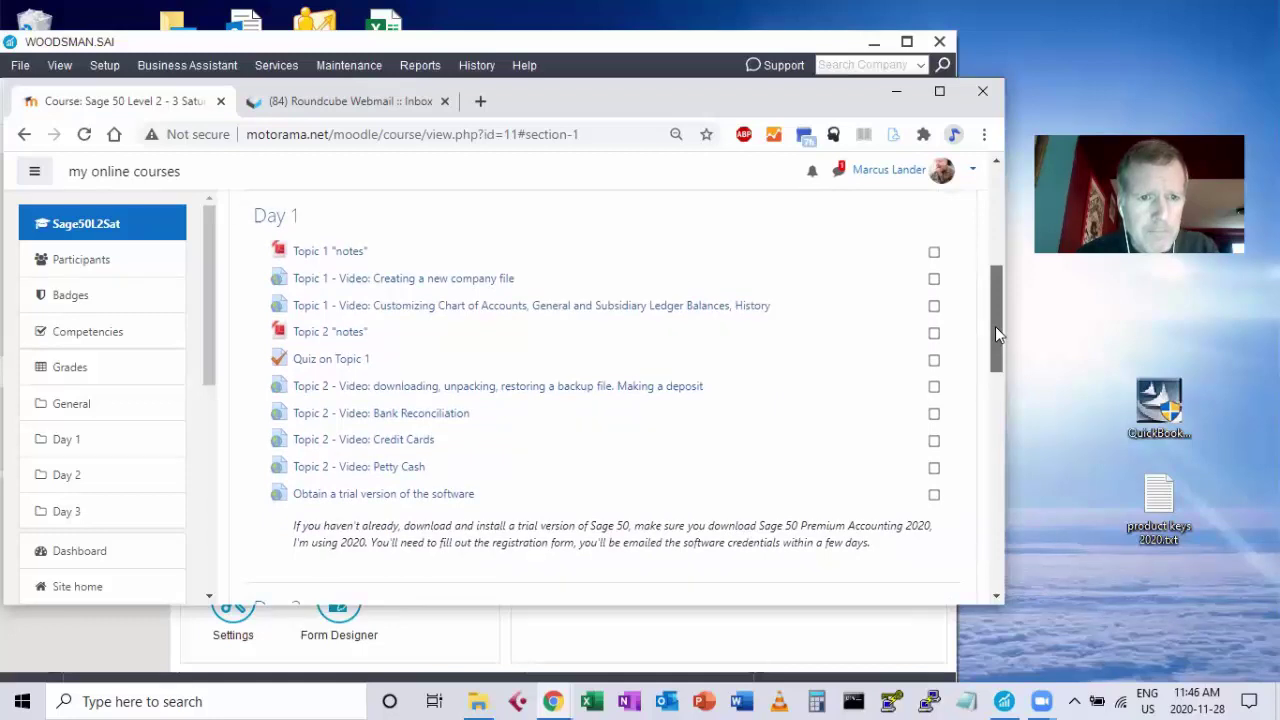
pyautogui.moveTo(995, 326); pyautogui.dragTo(974, 263)
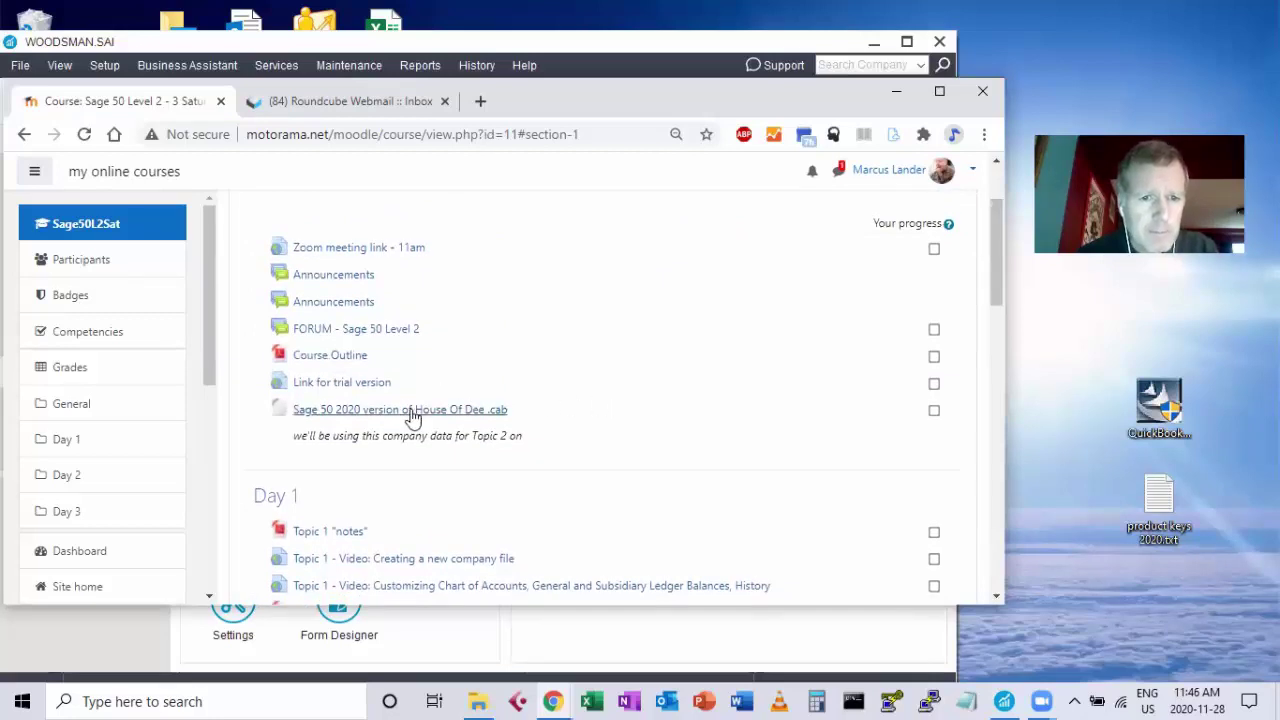
pyautogui.moveTo(397, 436); pyautogui.dragTo(428, 437)
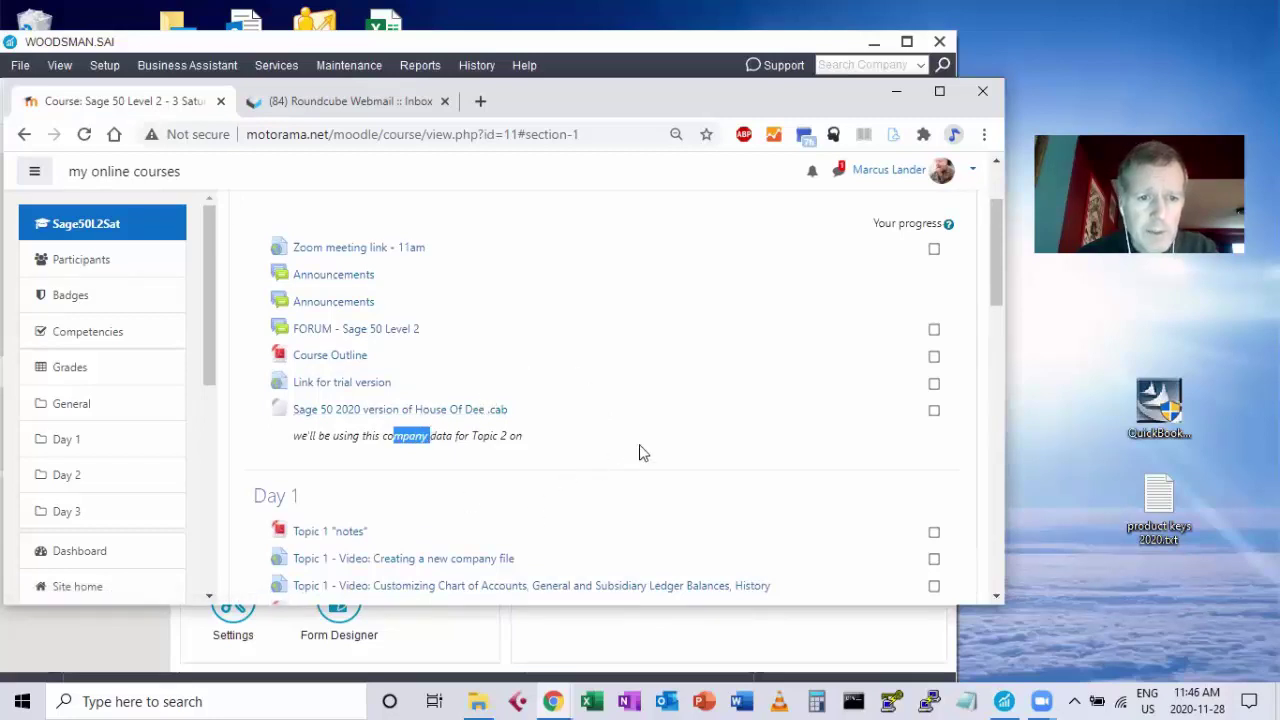
pyautogui.moveTo(990, 281); pyautogui.dragTo(915, 330)
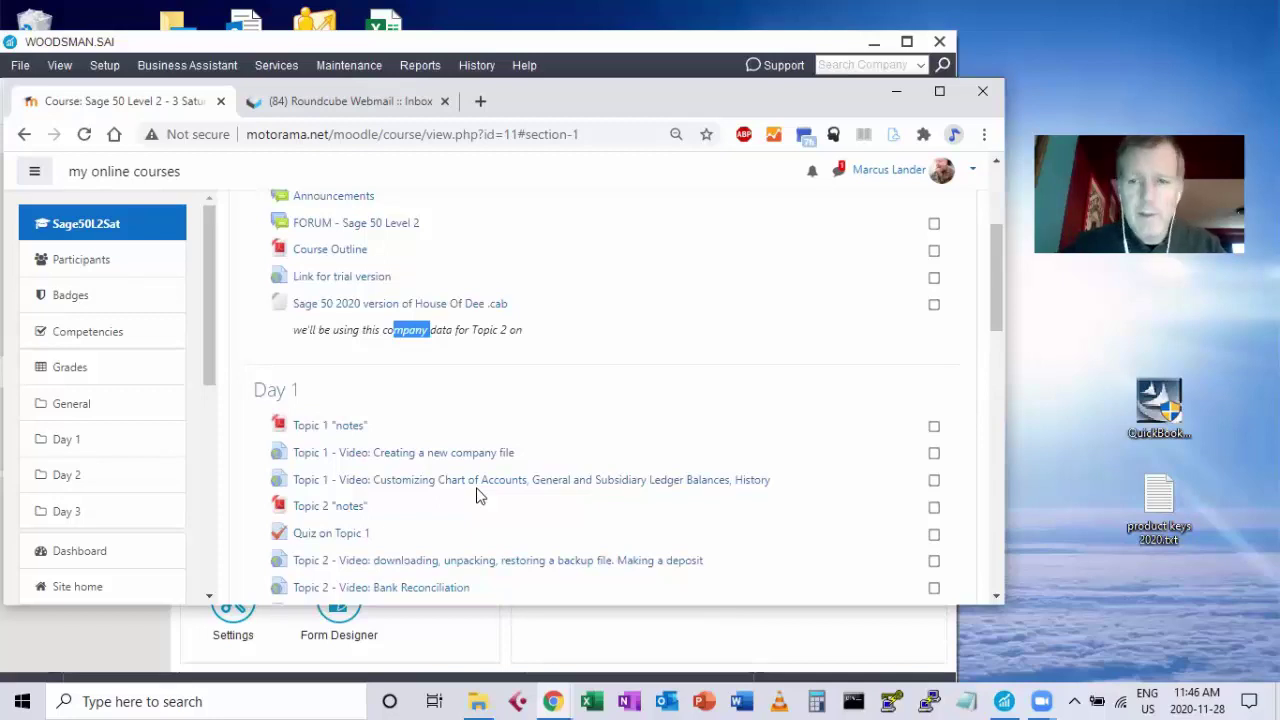
pyautogui.moveTo(999, 283)
pyautogui.mouseDown()
pyautogui.moveTo(999, 338)
pyautogui.moveTo(991, 292)
pyautogui.mouseUp()
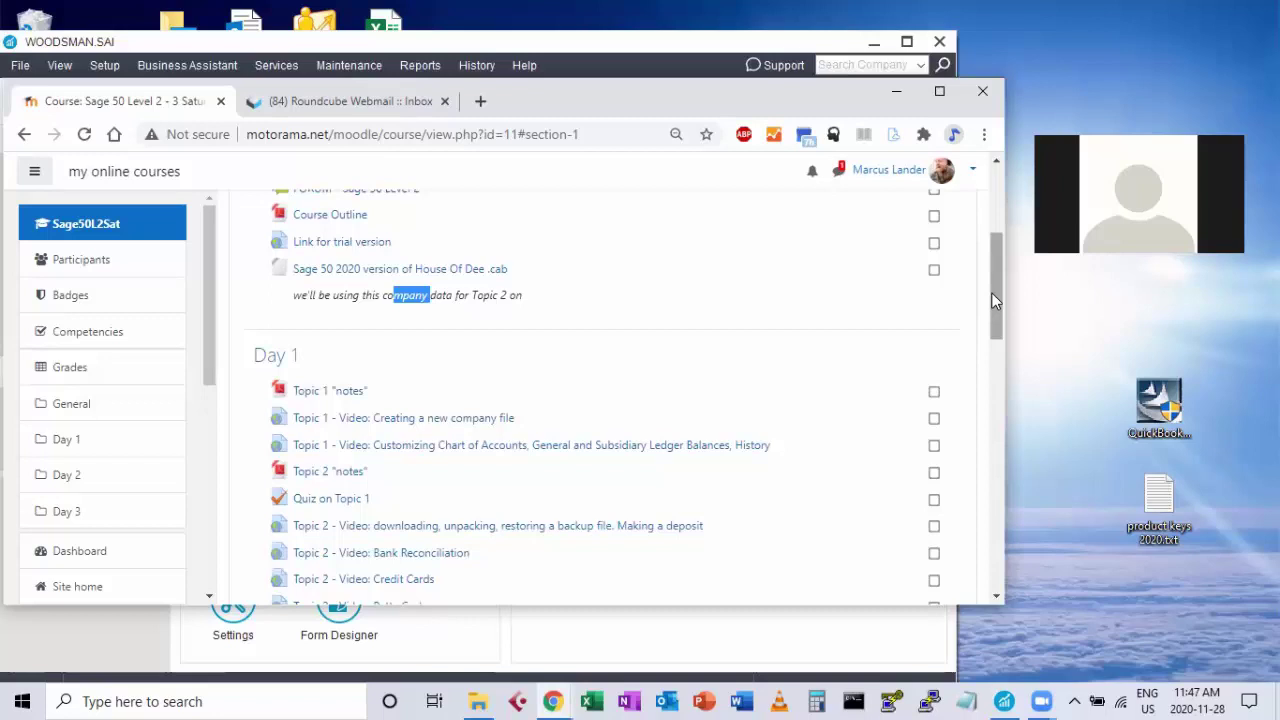
pyautogui.moveTo(991, 292); pyautogui.dragTo(991, 298)
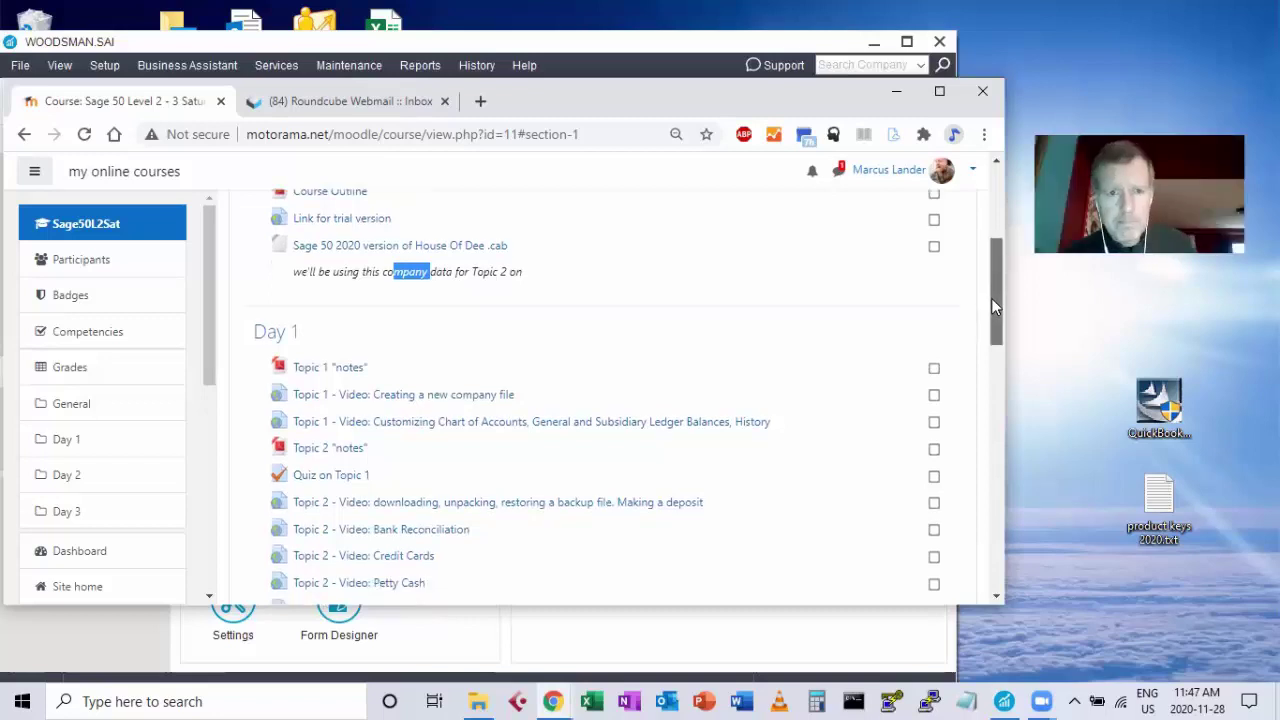
pyautogui.moveTo(991, 298)
pyautogui.mouseDown()
pyautogui.moveTo(1005, 349)
pyautogui.moveTo(997, 317)
pyautogui.mouseUp()
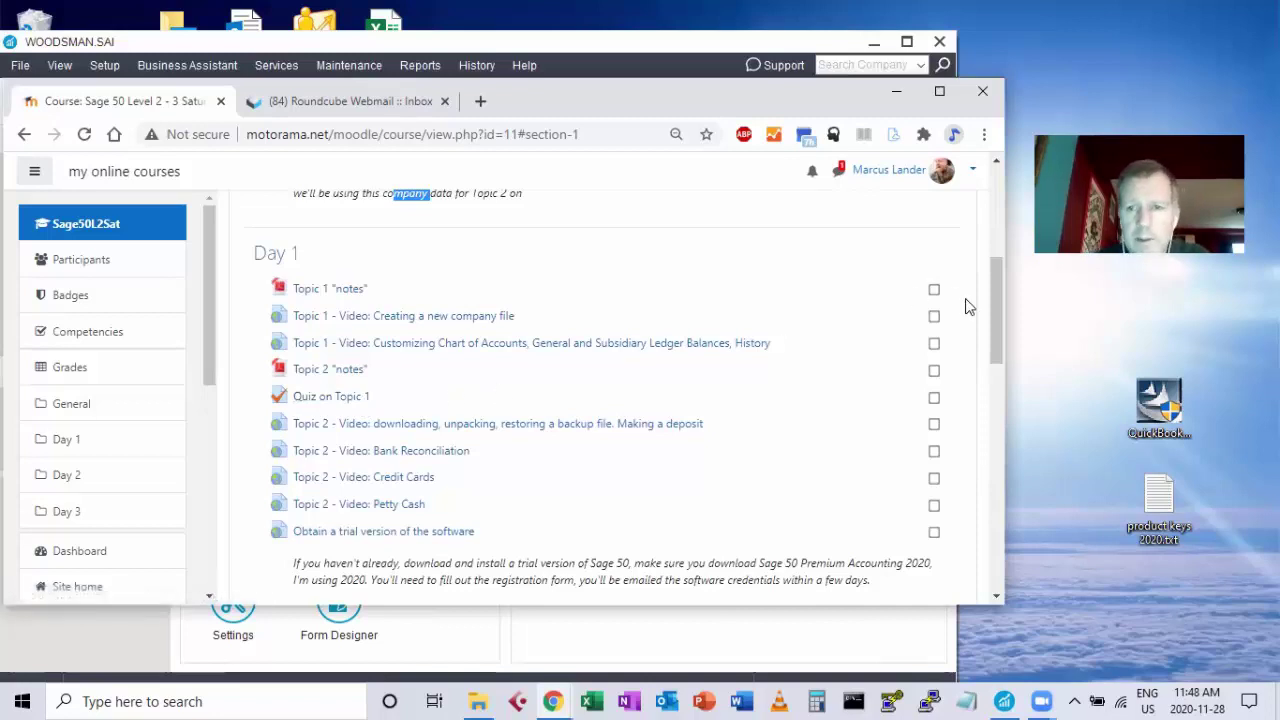
pyautogui.moveTo(990, 308)
pyautogui.mouseDown()
pyautogui.moveTo(1008, 427)
pyautogui.moveTo(986, 315)
pyautogui.mouseUp()
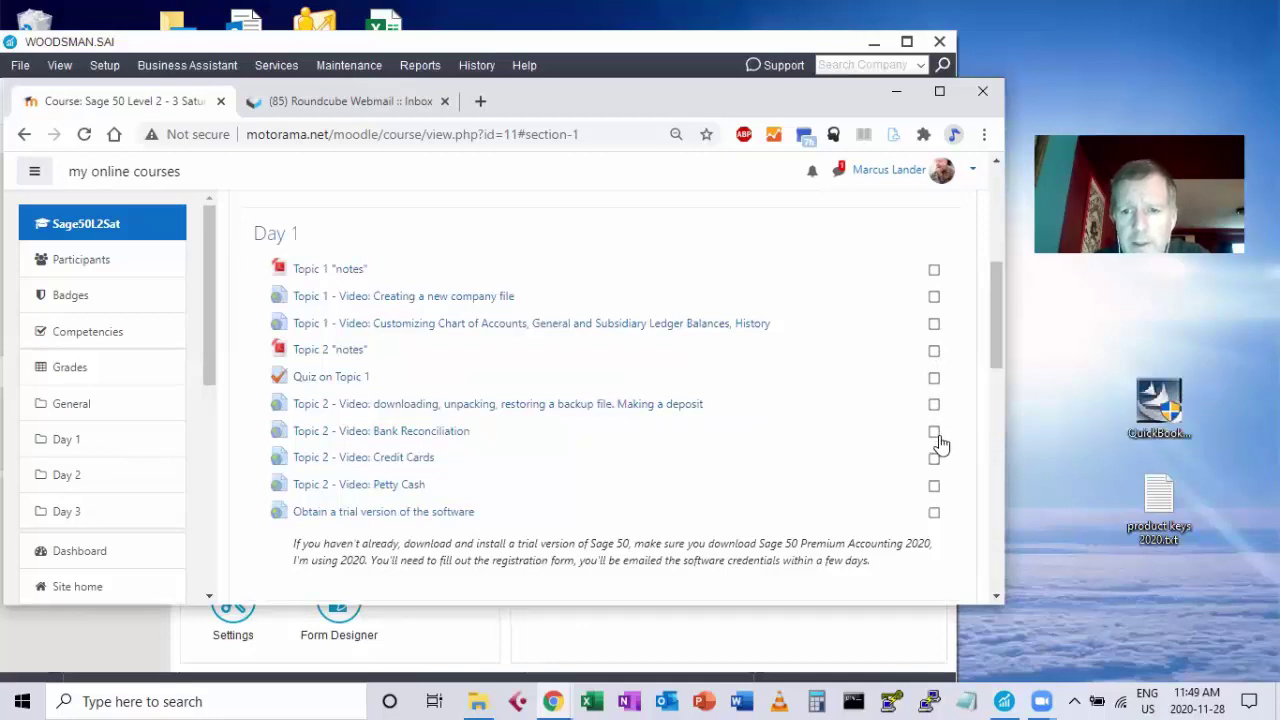
# Scroll past Day 1 to the hidden Day 2 section with its 11am Zoom link and Topic 2 quiz.
pyautogui.moveTo(997, 324); pyautogui.dragTo(998, 372)
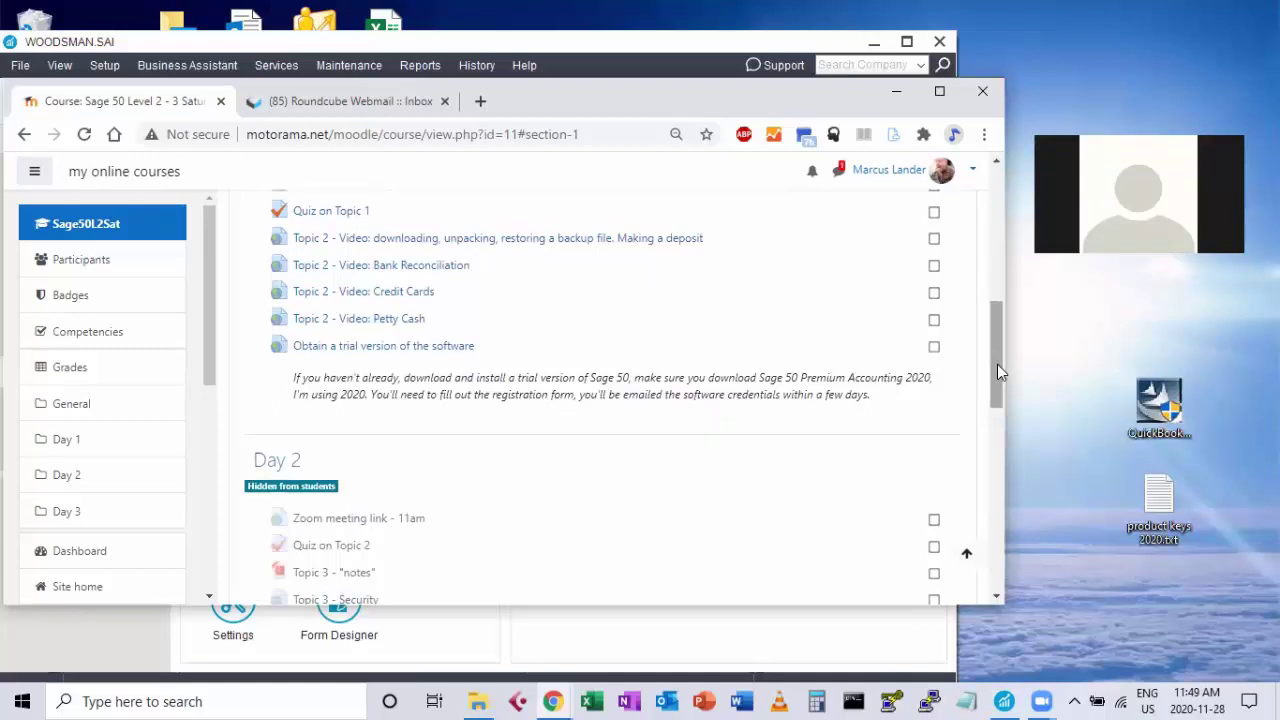
pyautogui.moveTo(997, 364); pyautogui.dragTo(997, 352)
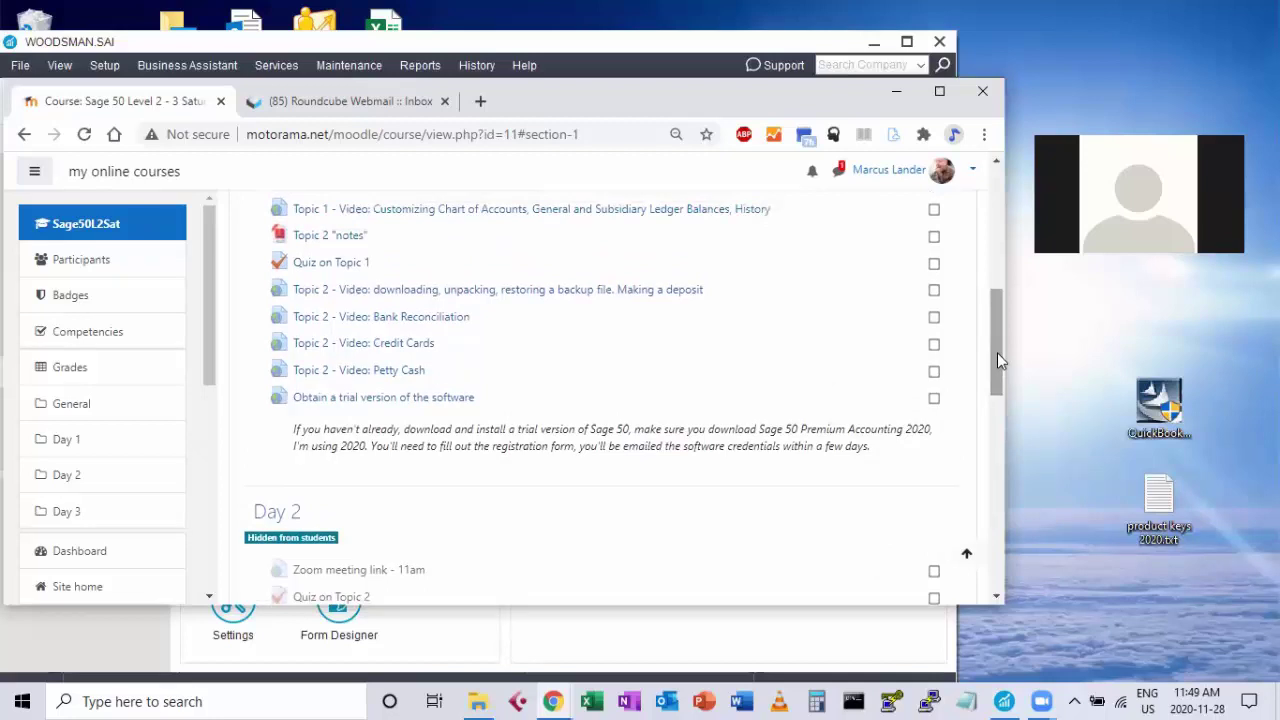
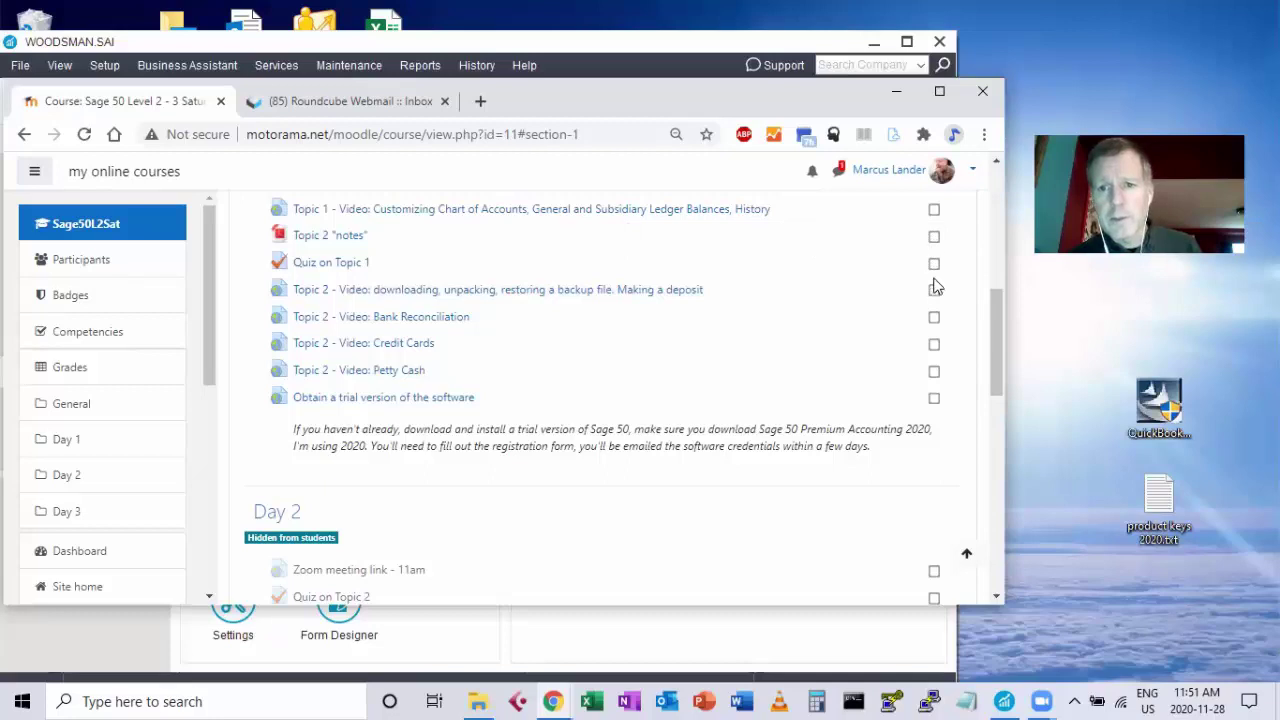
# Go to the Dashboard and open the sage1Sat Sage 50 Level 1 - 3 Saturdays course.
pyautogui.moveTo(993, 334); pyautogui.dragTo(997, 347)
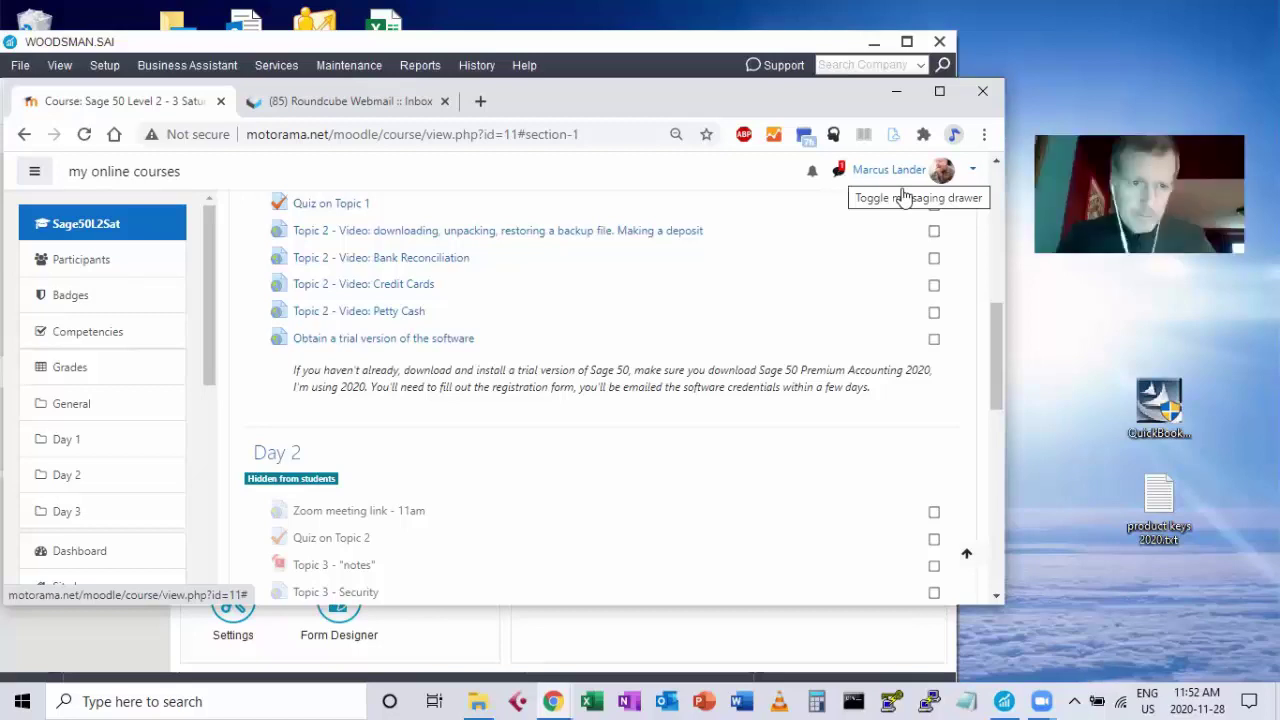
pyautogui.moveTo(999, 321); pyautogui.dragTo(994, 290)
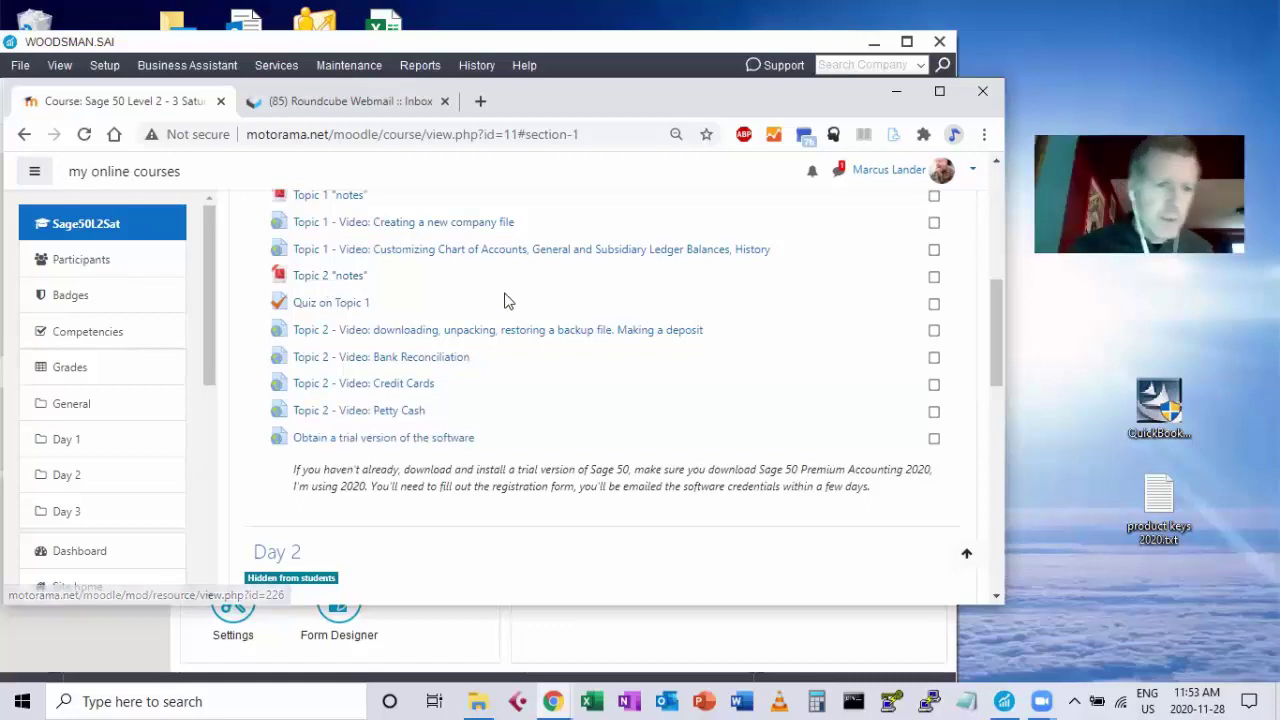
pyautogui.moveTo(212, 280); pyautogui.dragTo(214, 251)
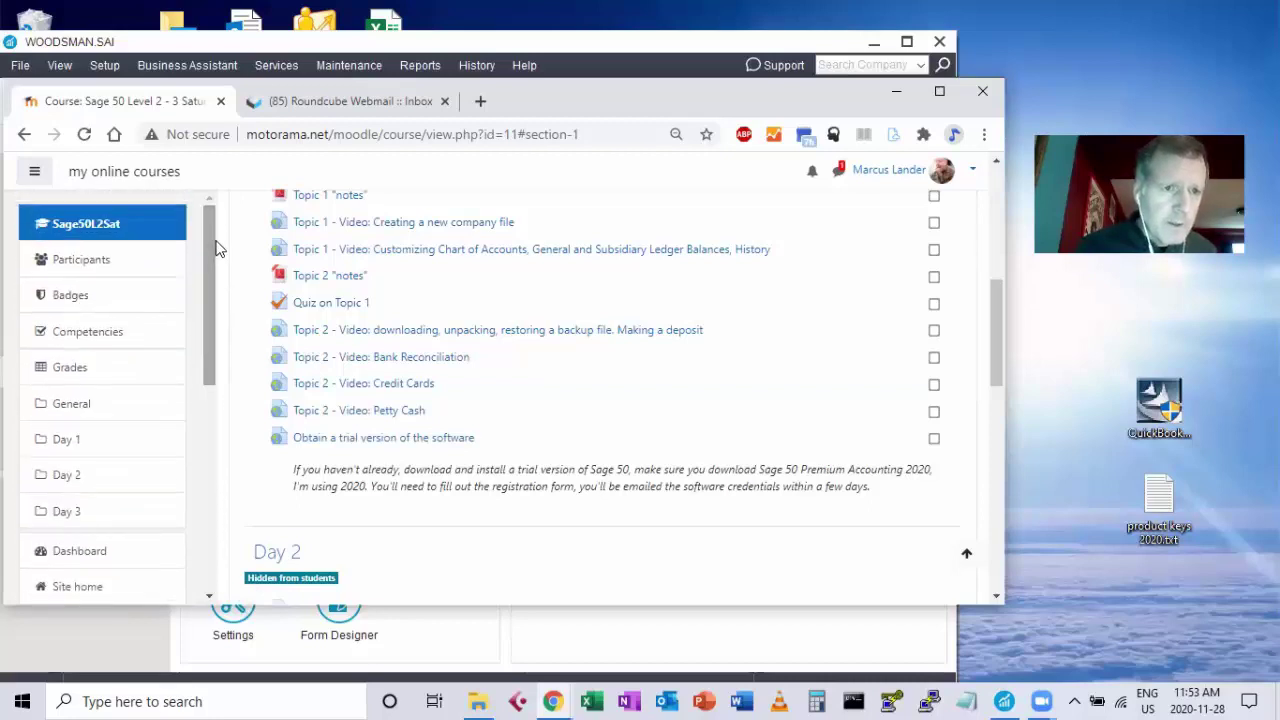
pyautogui.moveTo(208, 294); pyautogui.dragTo(212, 353)
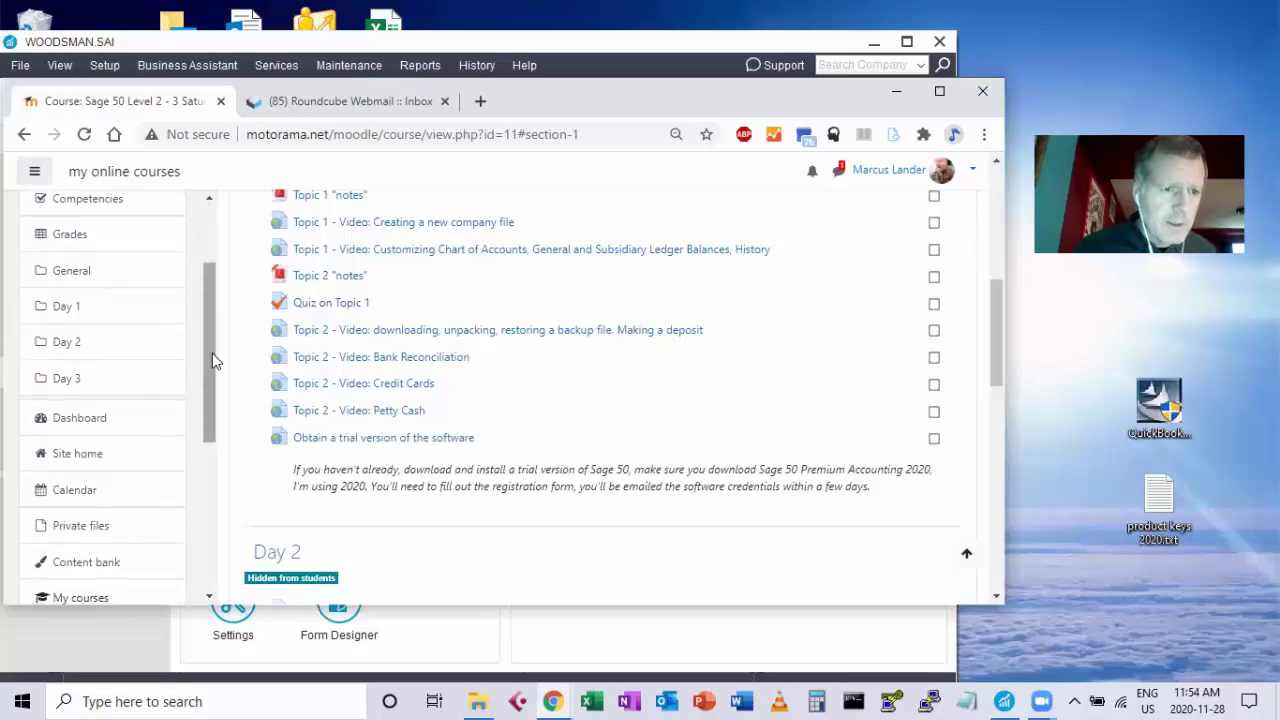
pyautogui.click(92, 420)
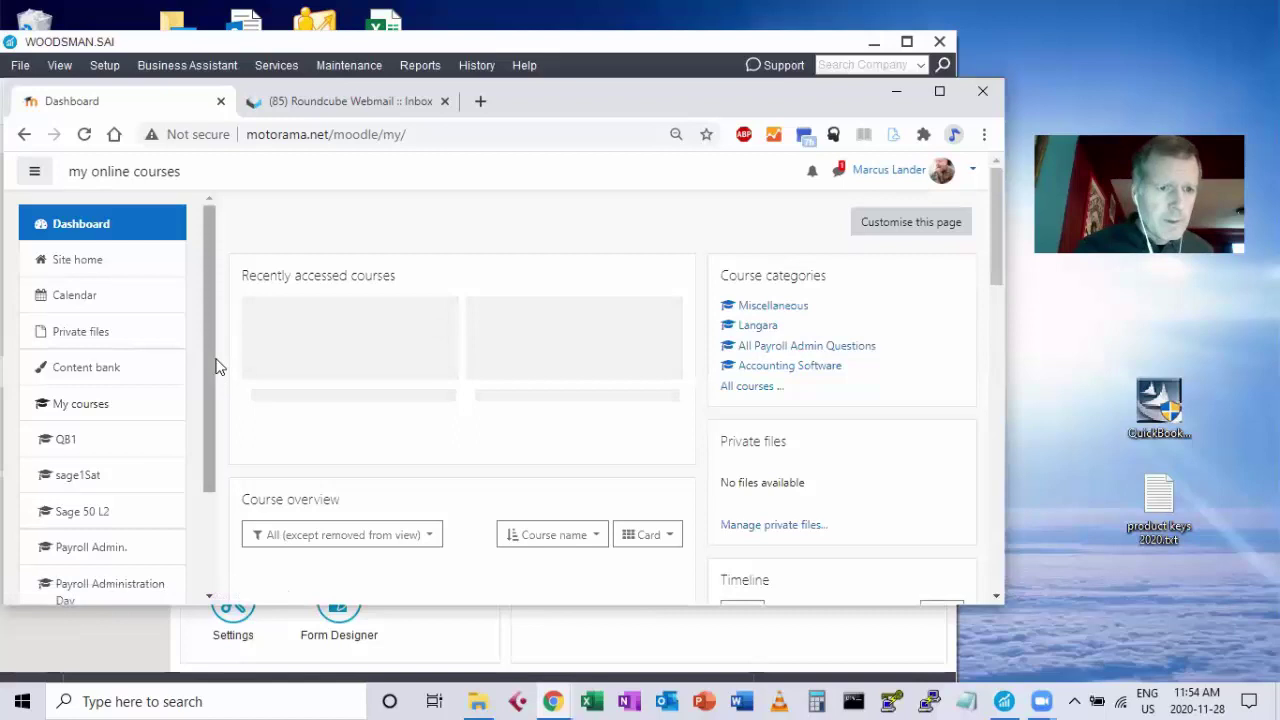
pyautogui.moveTo(208, 358); pyautogui.dragTo(204, 424)
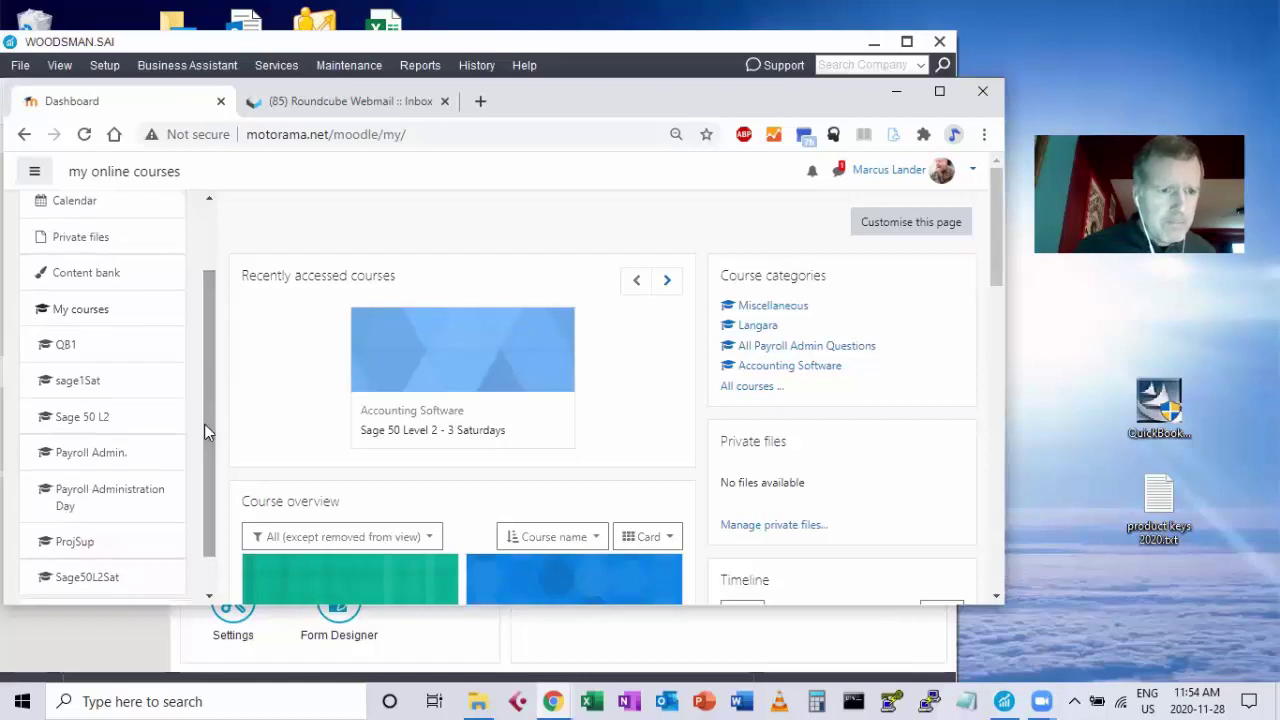
pyautogui.click(80, 386)
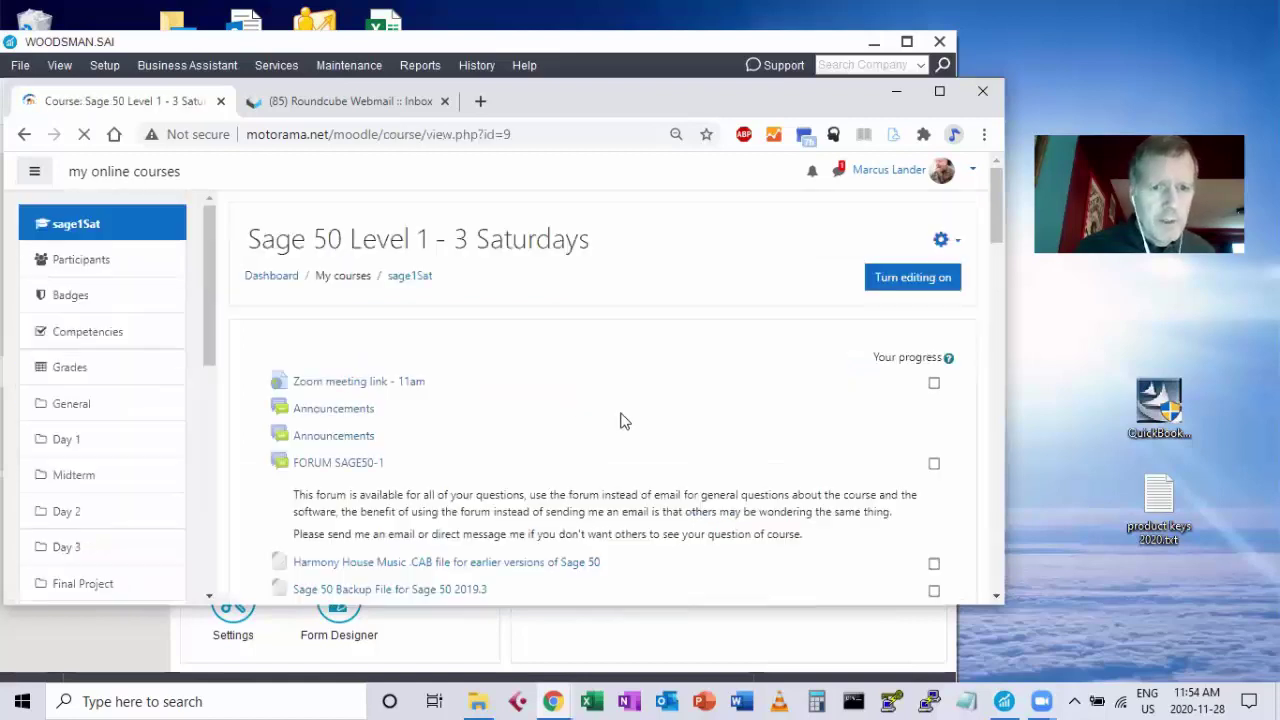
# Scroll past Lesson 1 - Backing up your company files down to the Midterm section.
pyautogui.scroll(-3, 620, 421)
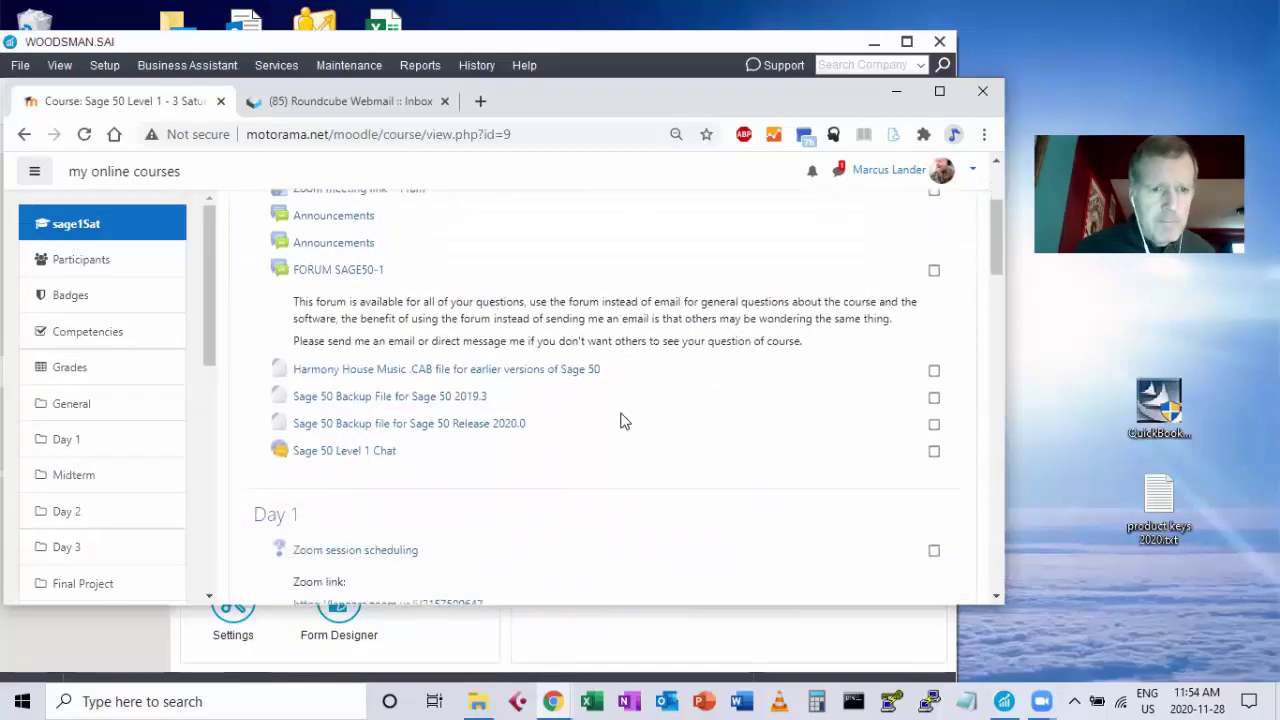
pyautogui.scroll(-3, 620, 421)
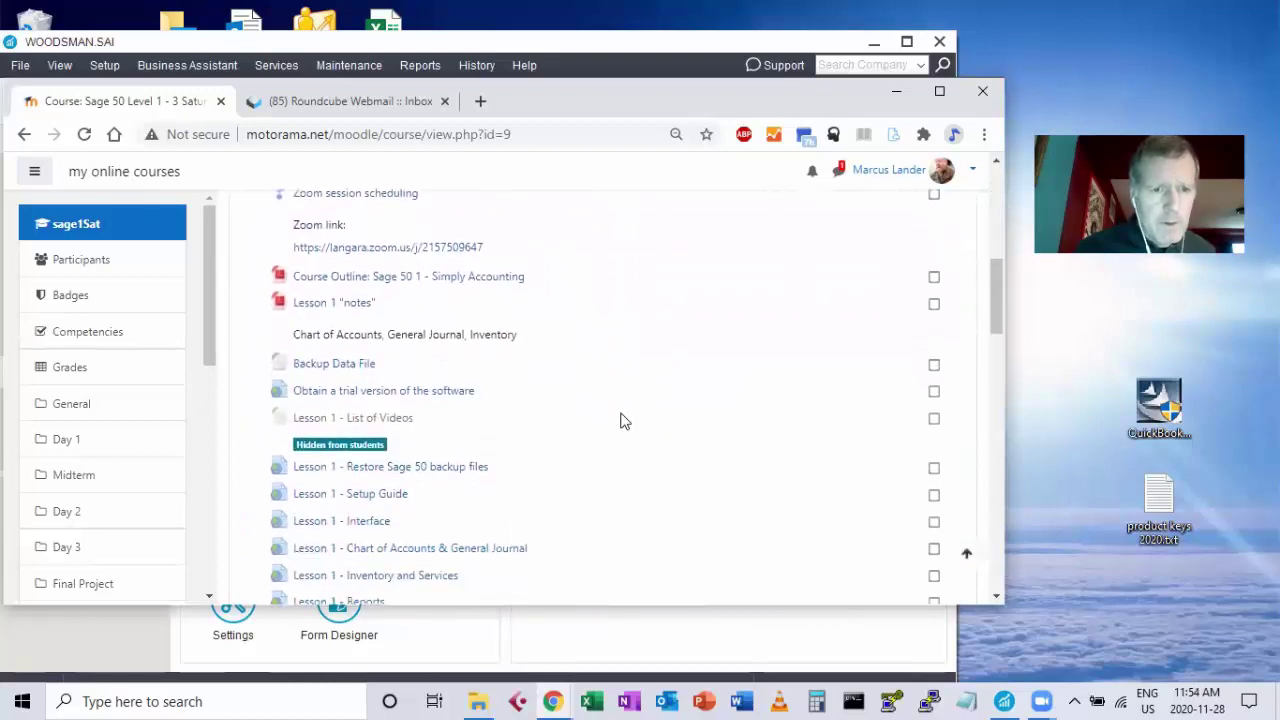
pyautogui.scroll(1, 620, 421)
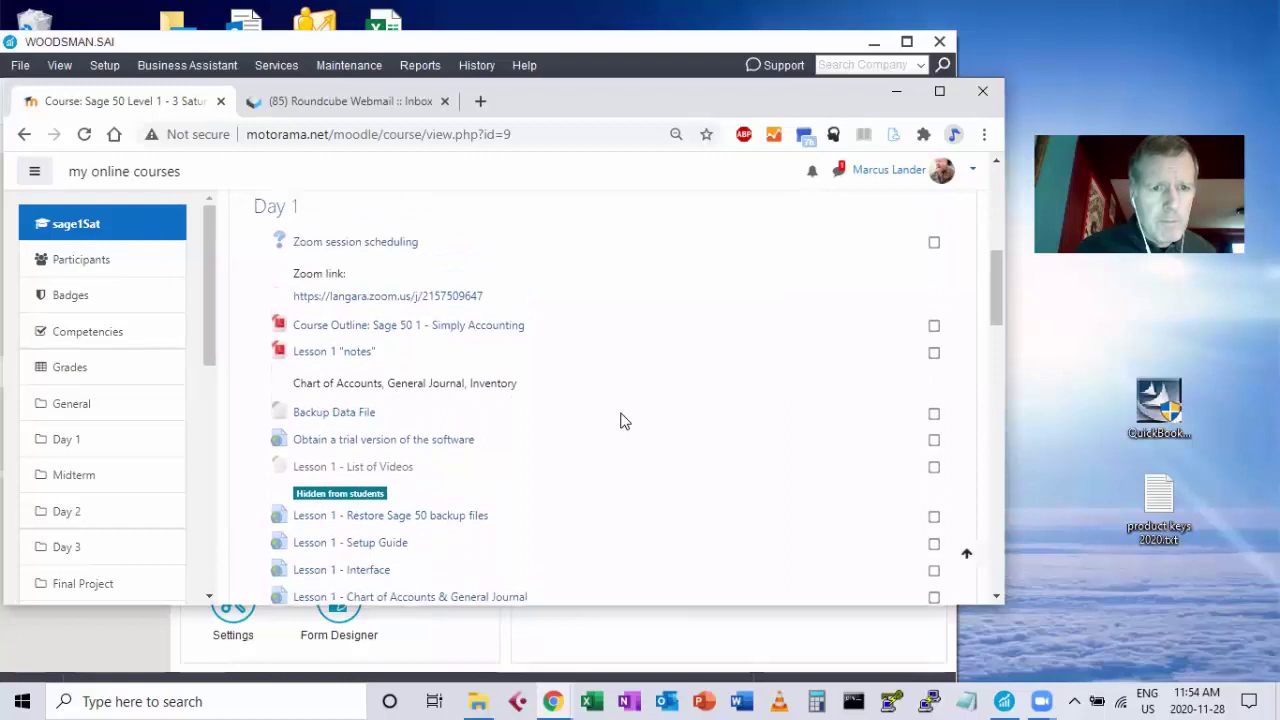
pyautogui.scroll(-3, 620, 421)
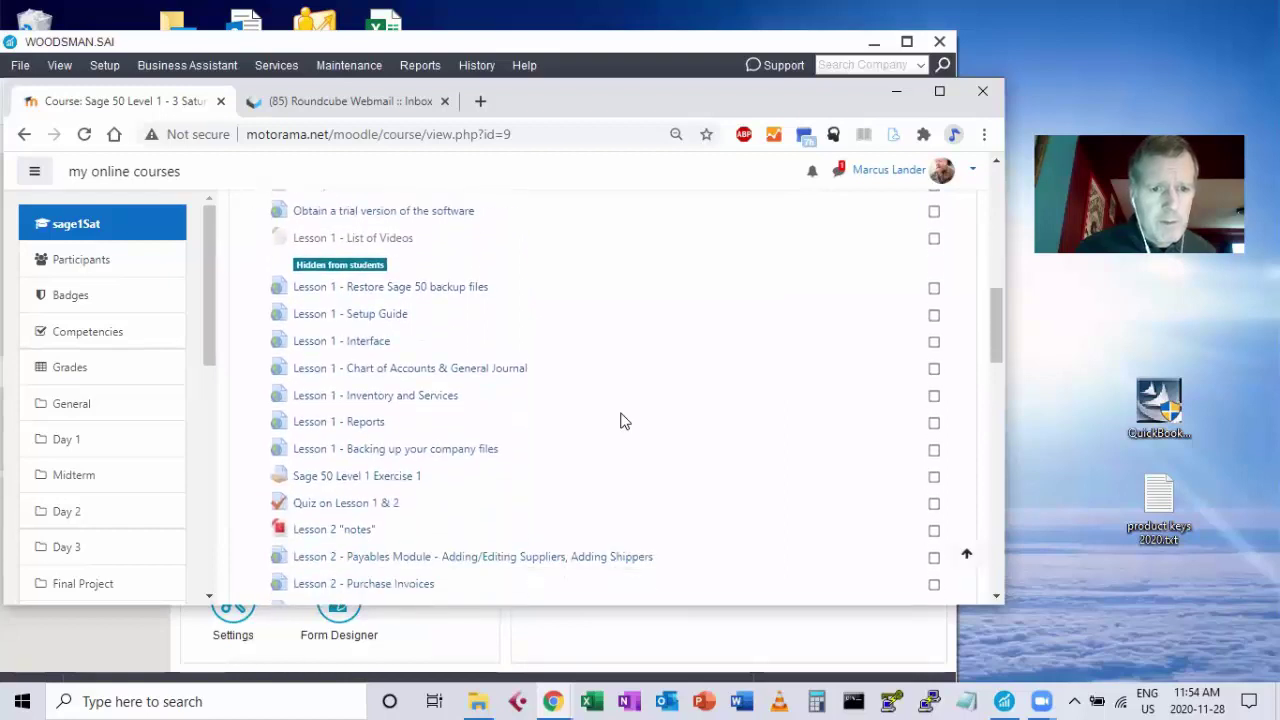
pyautogui.scroll(-1, 620, 421)
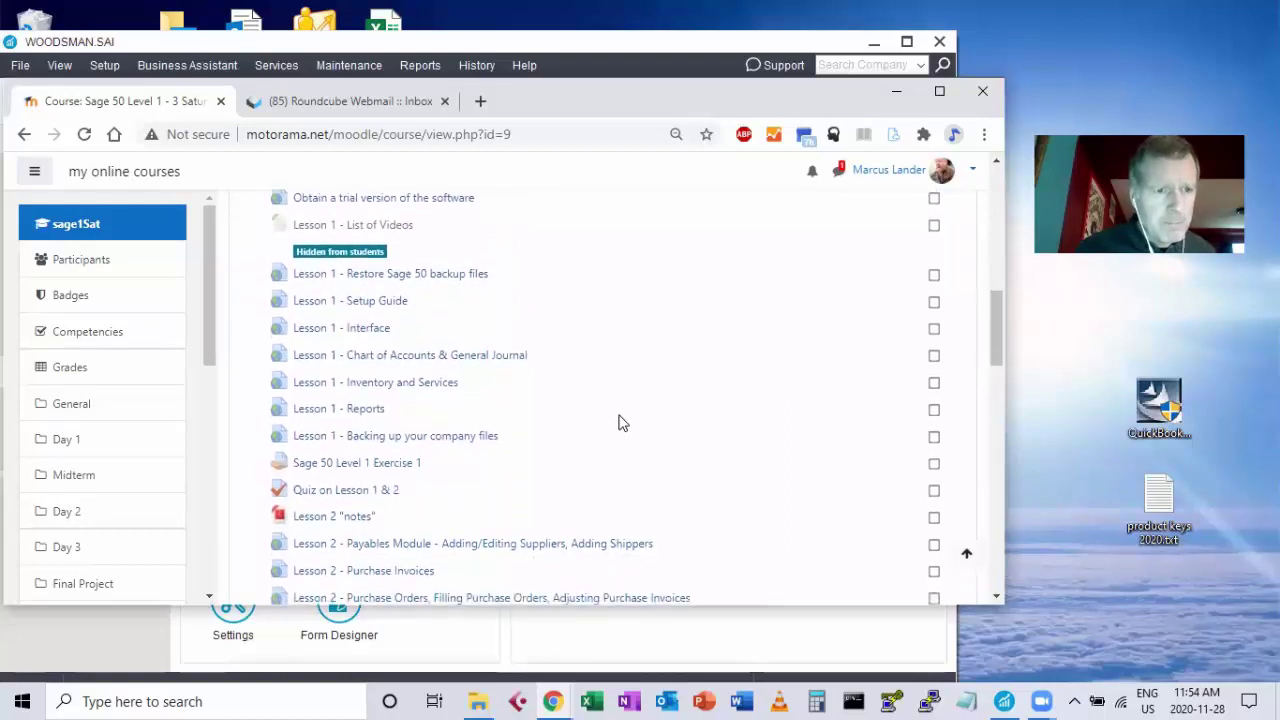
pyautogui.tripleClick(615, 418)
pyautogui.moveTo(612, 403); pyautogui.dragTo(634, 406)
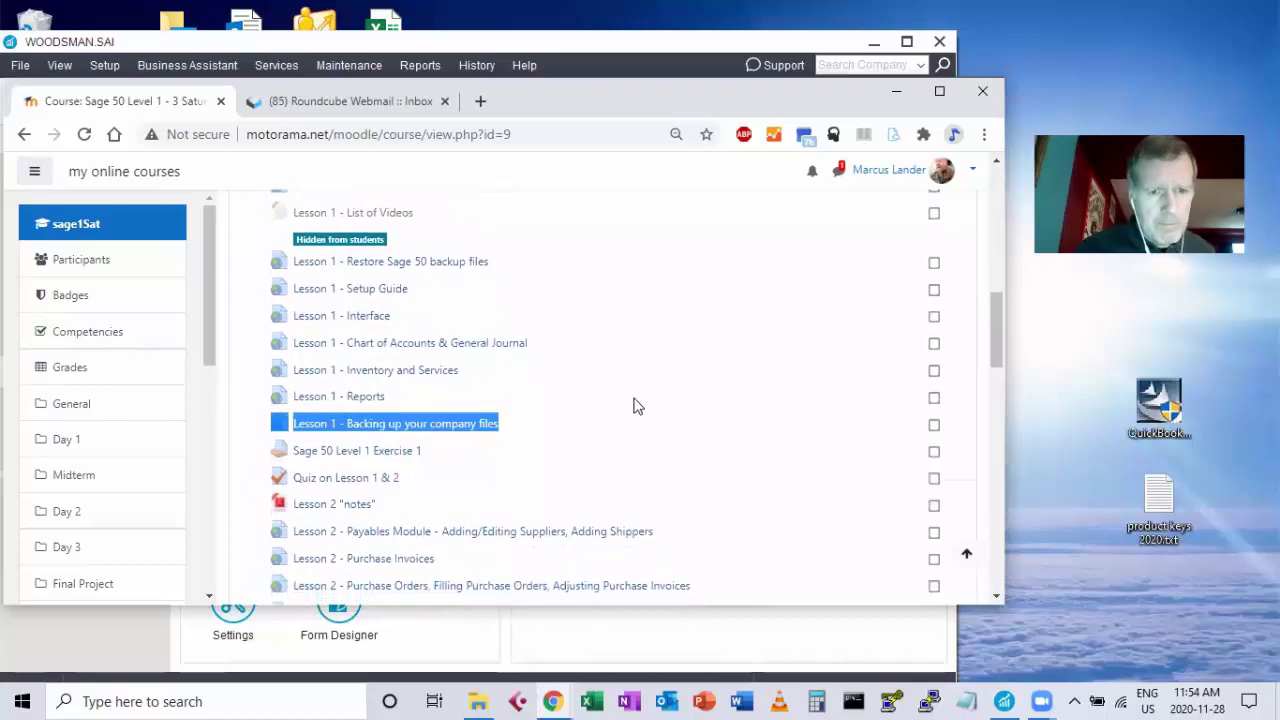
pyautogui.scroll(-3, 634, 406)
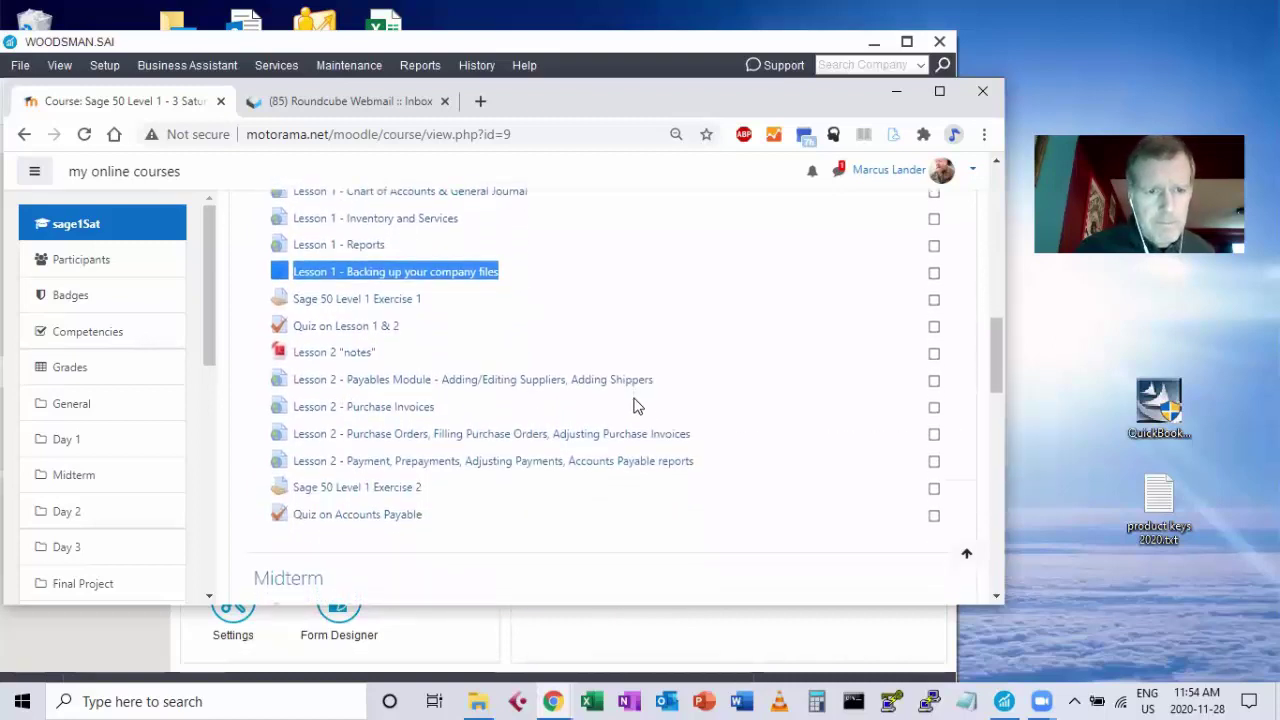
pyautogui.scroll(-2, 634, 406)
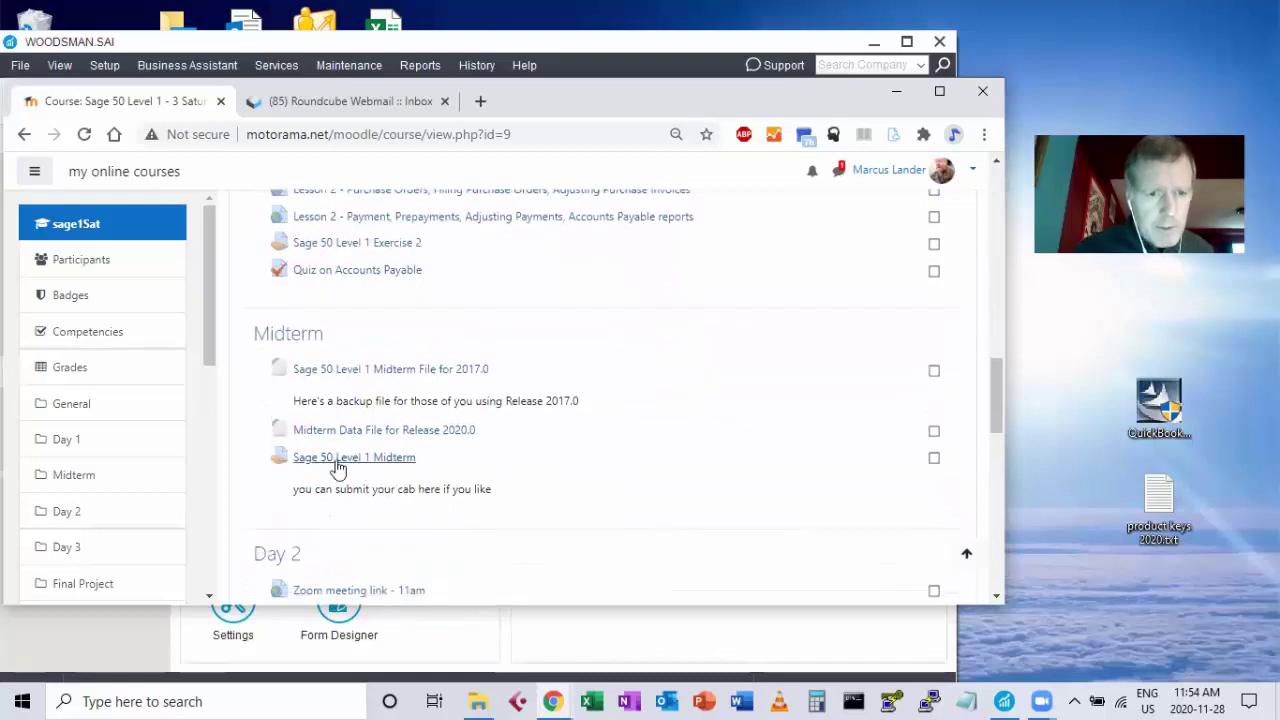
# Open the Midterm assignment's full submission list, widened to show file-submission names and comments.
pyautogui.click(313, 462)
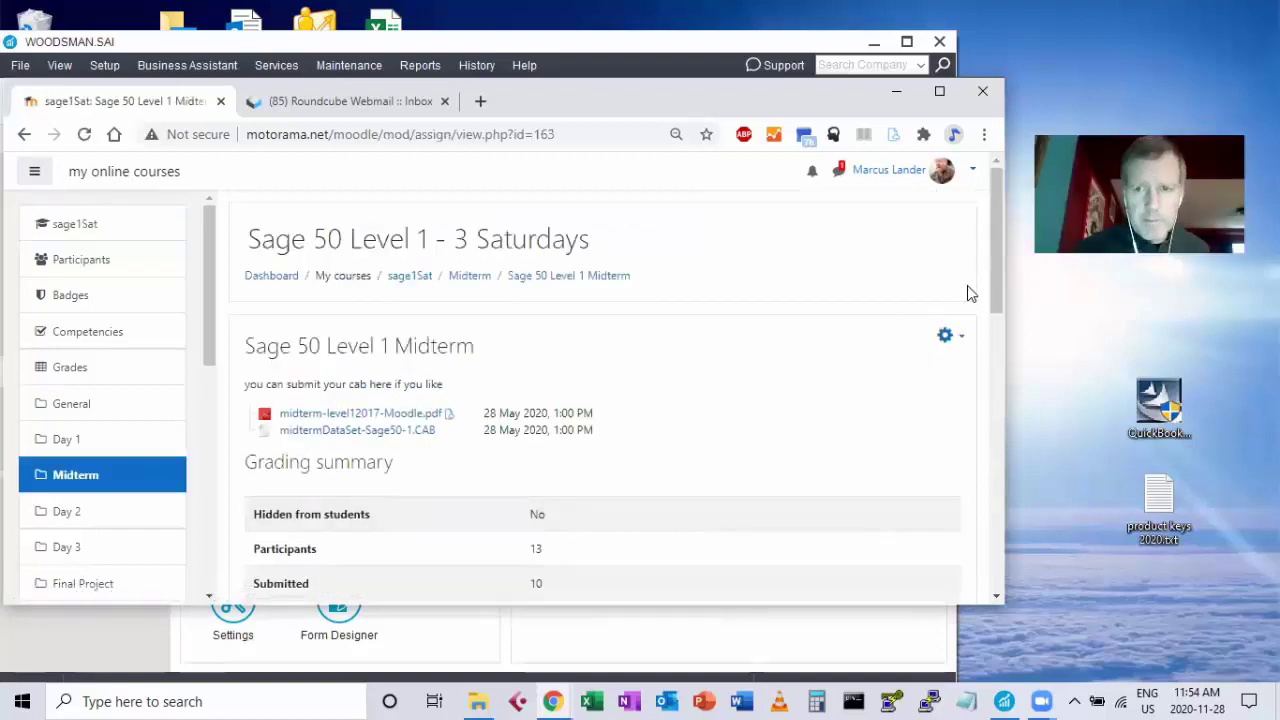
pyautogui.moveTo(995, 293); pyautogui.dragTo(984, 397)
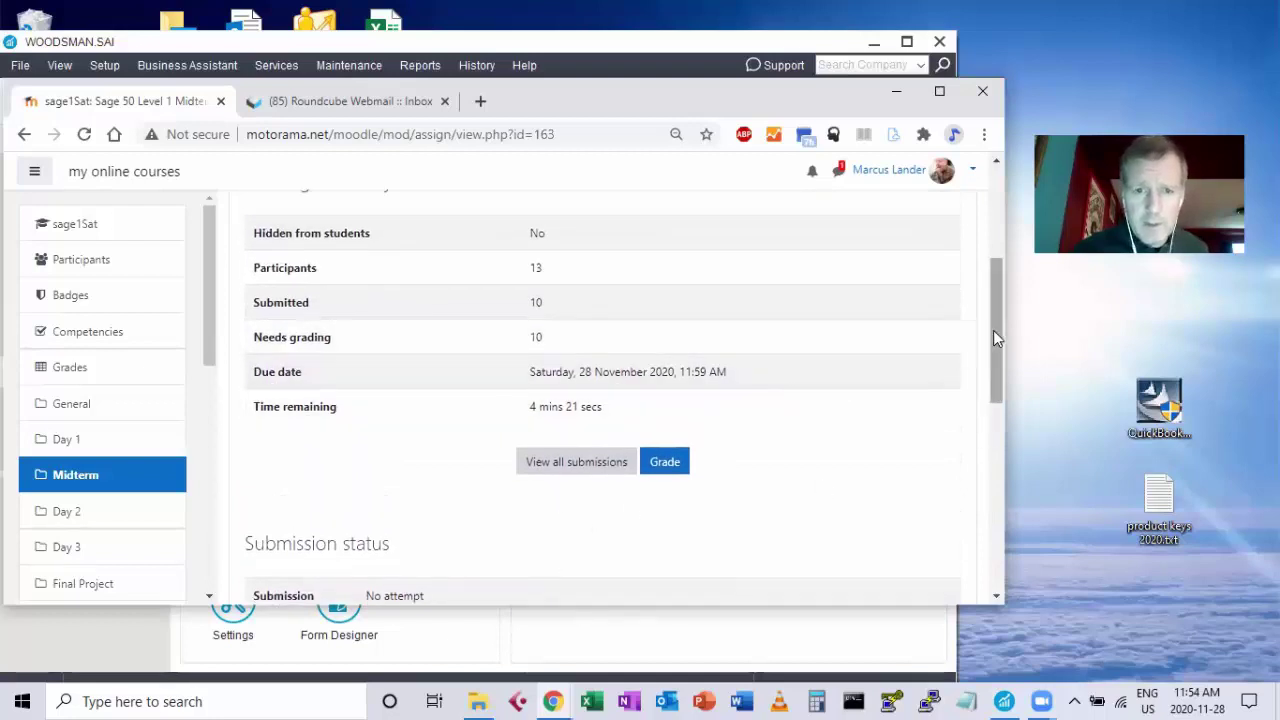
pyautogui.moveTo(993, 330); pyautogui.dragTo(993, 364)
pyautogui.click(570, 357)
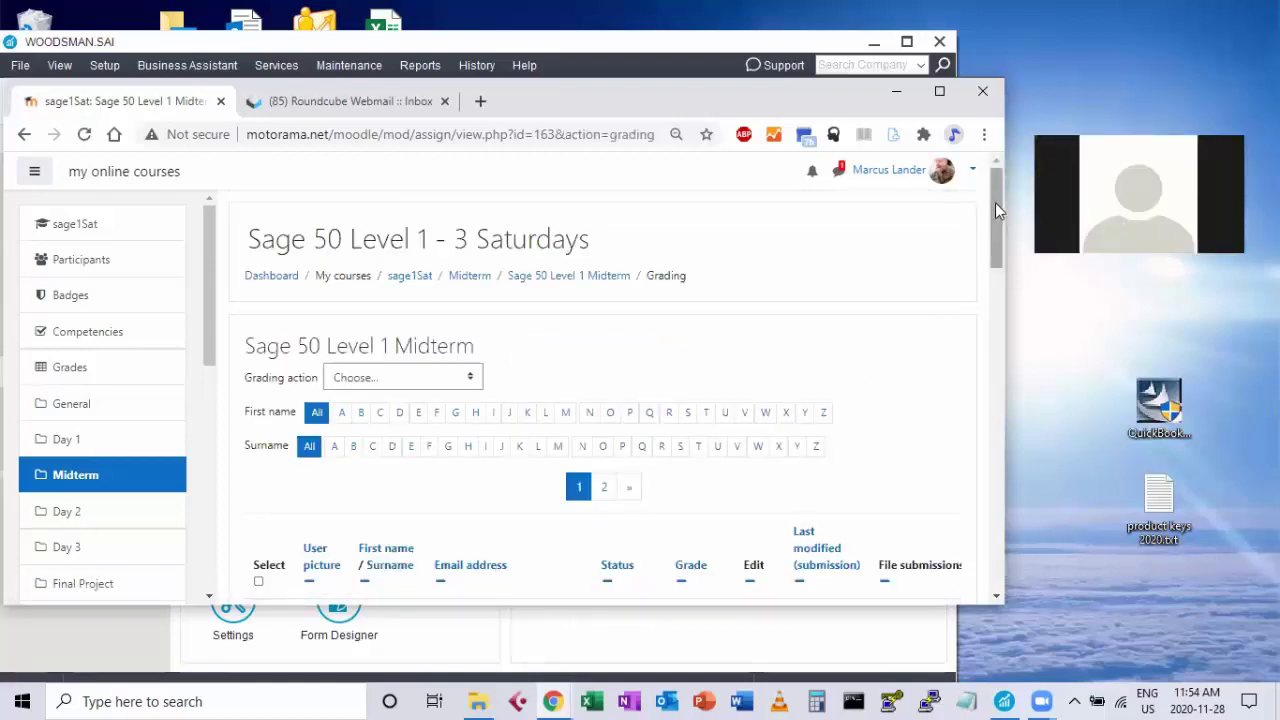
pyautogui.moveTo(995, 201); pyautogui.dragTo(1006, 286)
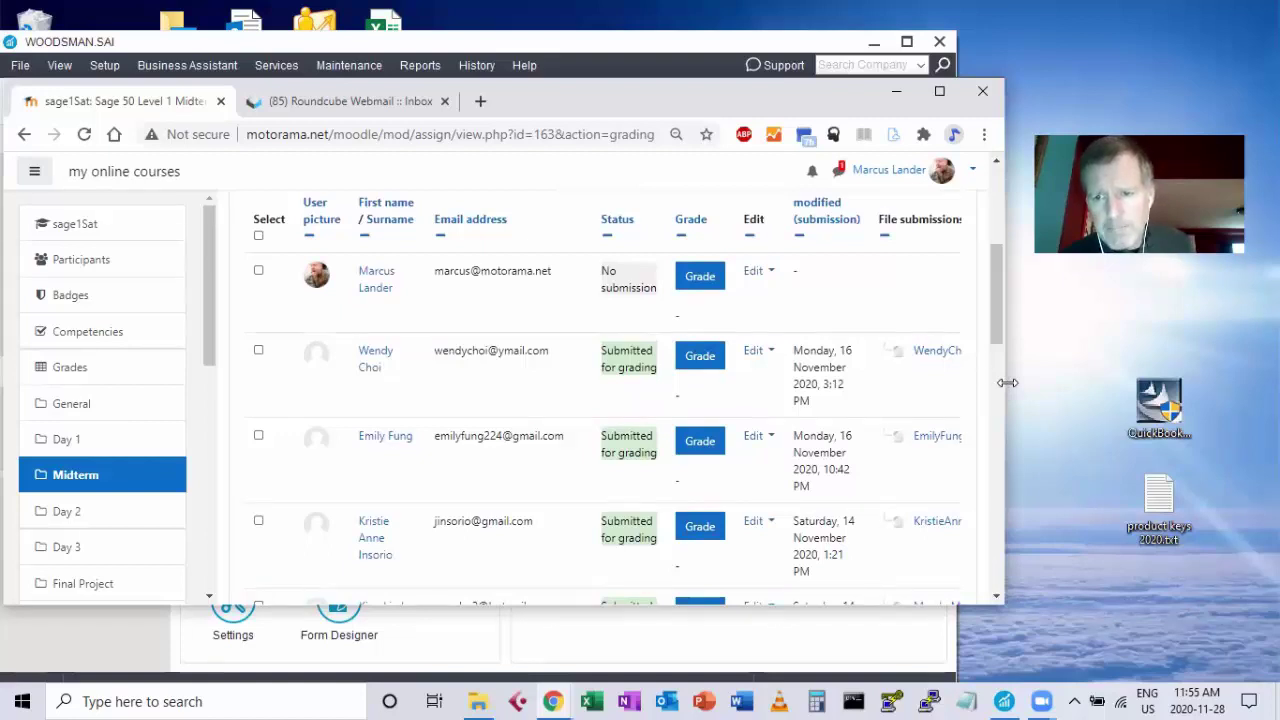
pyautogui.moveTo(1007, 382); pyautogui.dragTo(1212, 376)
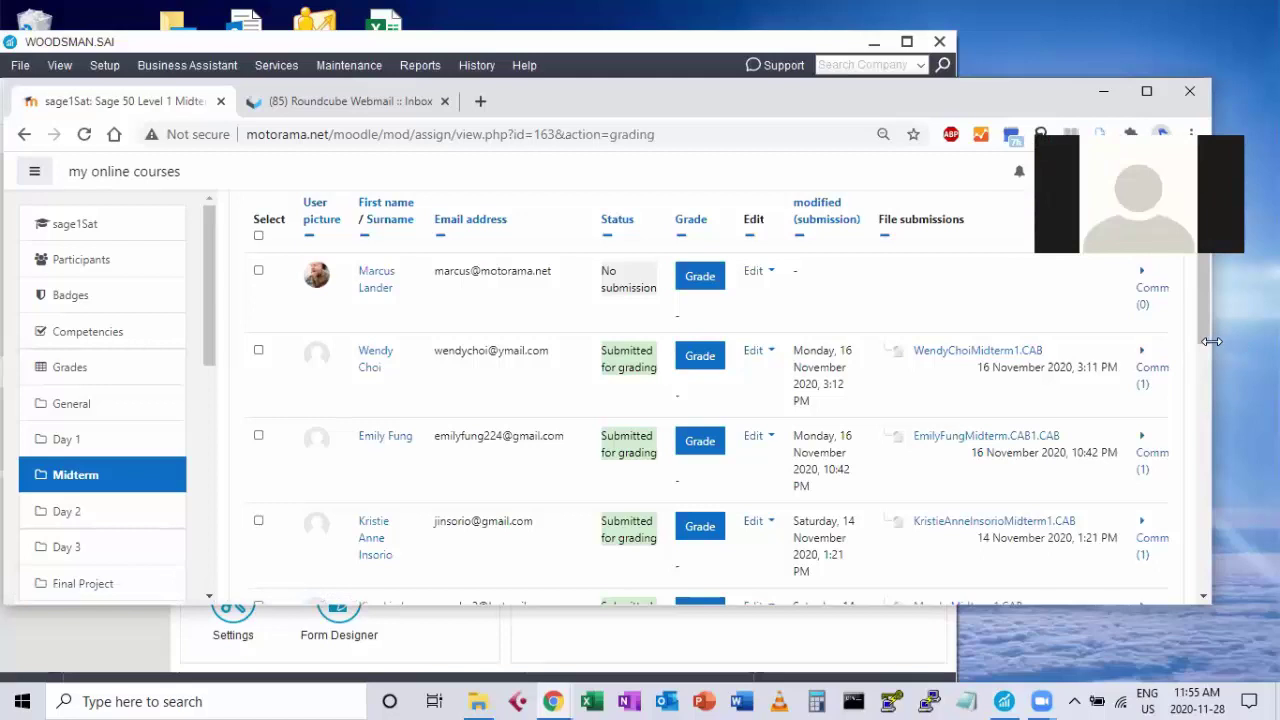
pyautogui.moveTo(1211, 341); pyautogui.dragTo(929, 341)
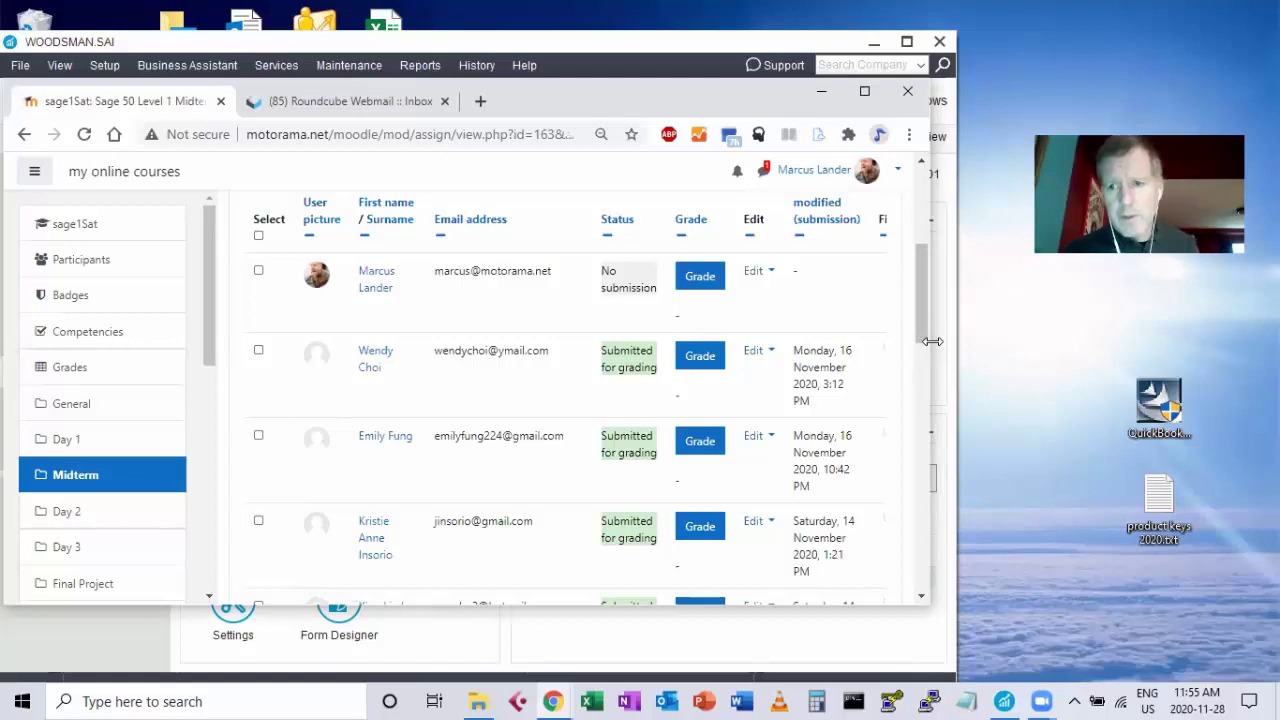
pyautogui.moveTo(932, 341); pyautogui.dragTo(1243, 341)
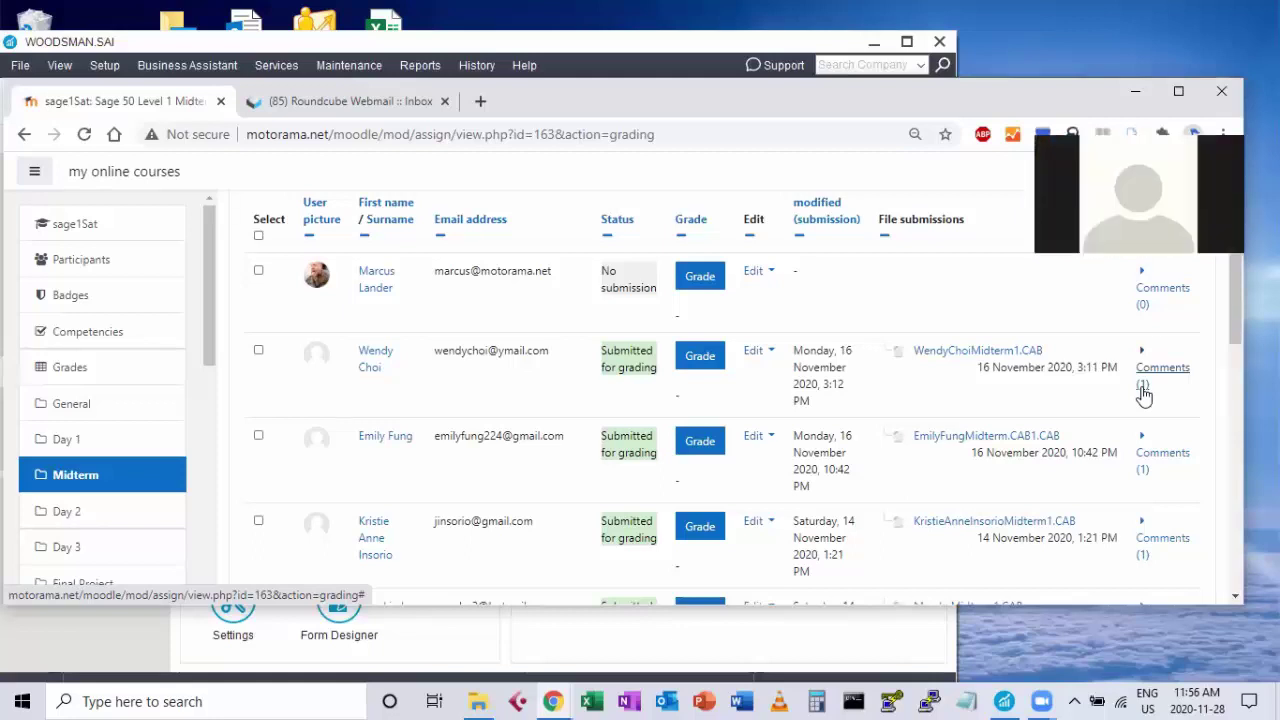
# Go to page 2 of the Midterm grading table's submissions.
pyautogui.moveTo(1231, 352); pyautogui.dragTo(1243, 448)
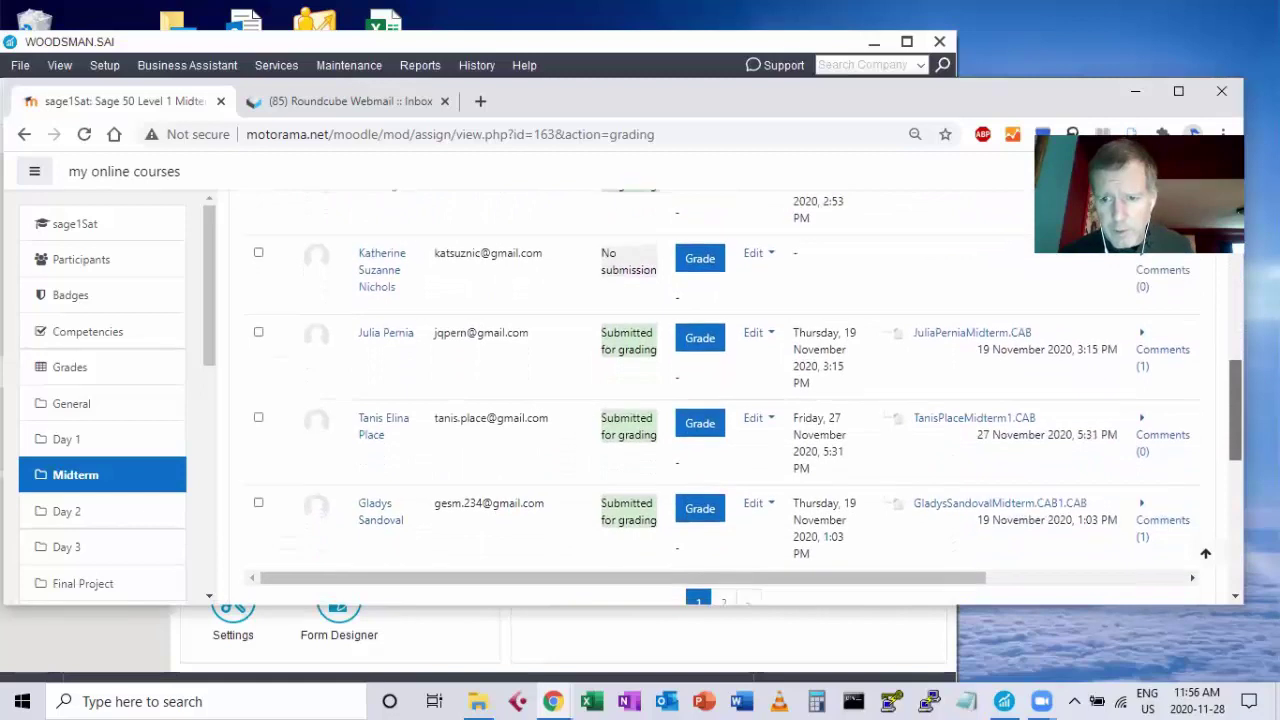
pyautogui.scroll(-2, 854, 503)
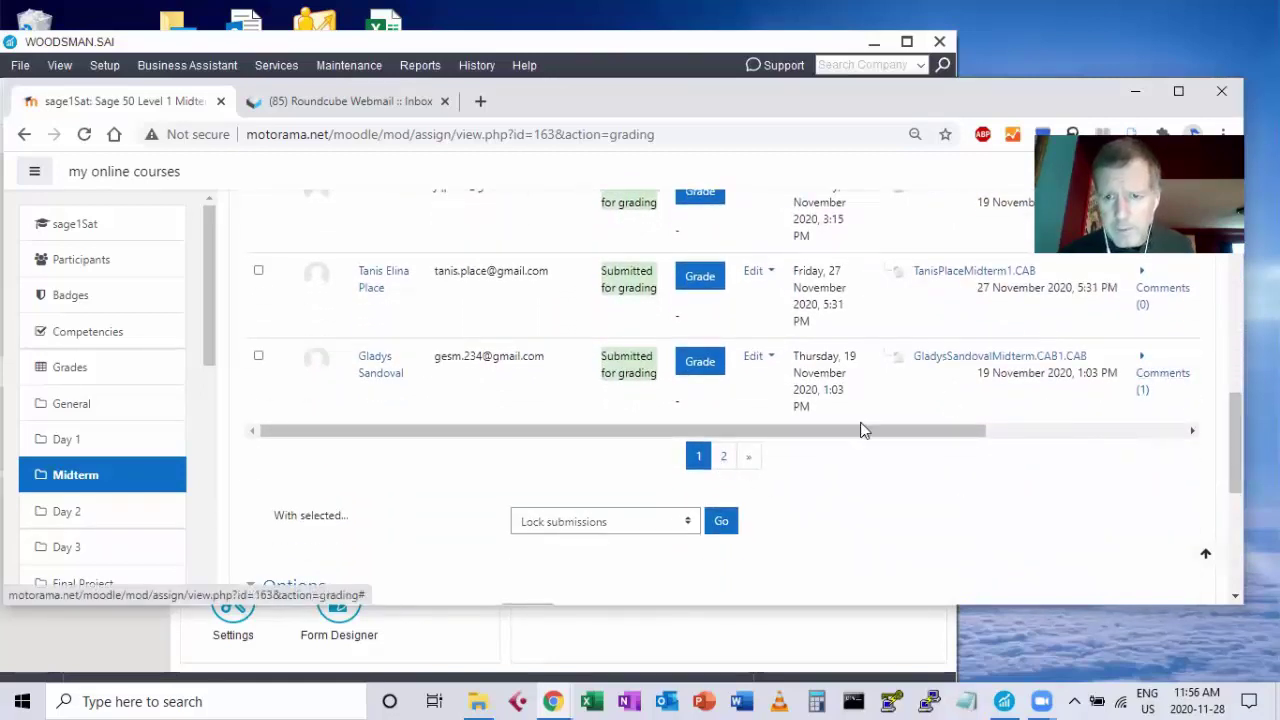
pyautogui.click(724, 458)
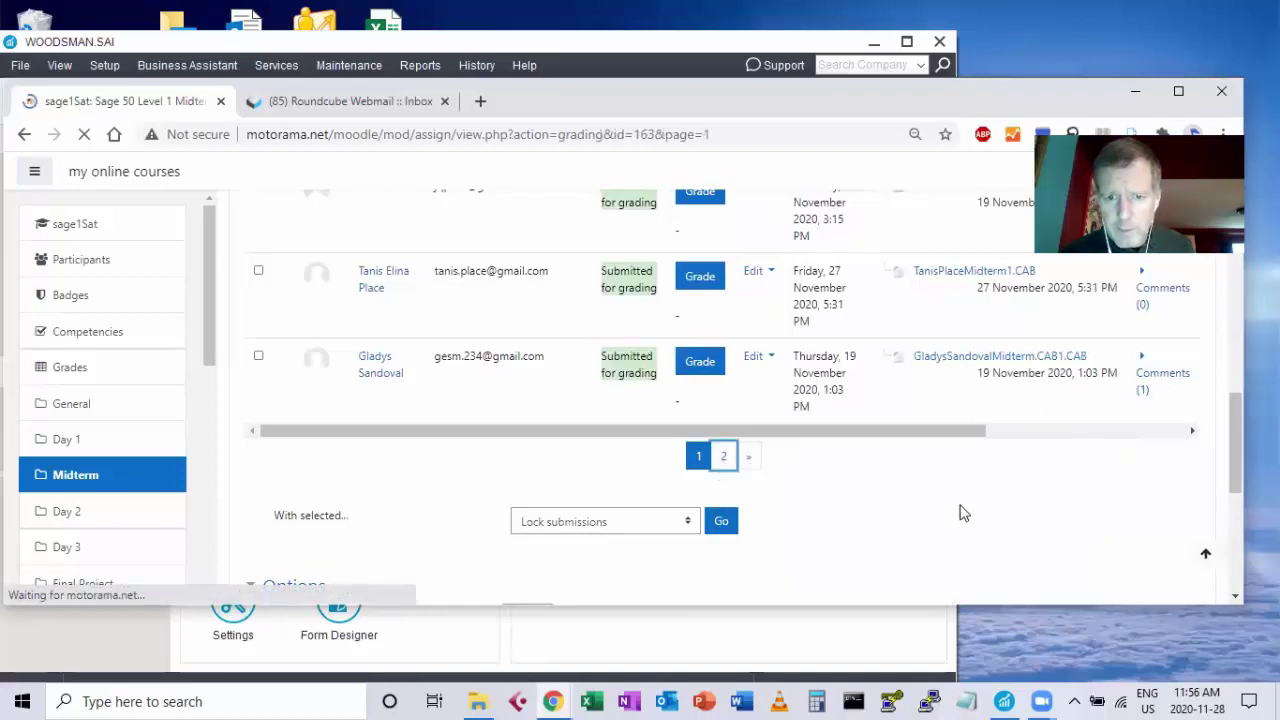
# Review page 2 of the submissions, then switch to the Sage 50 L2 course from My courses.
pyautogui.moveTo(1236, 308); pyautogui.dragTo(1243, 387)
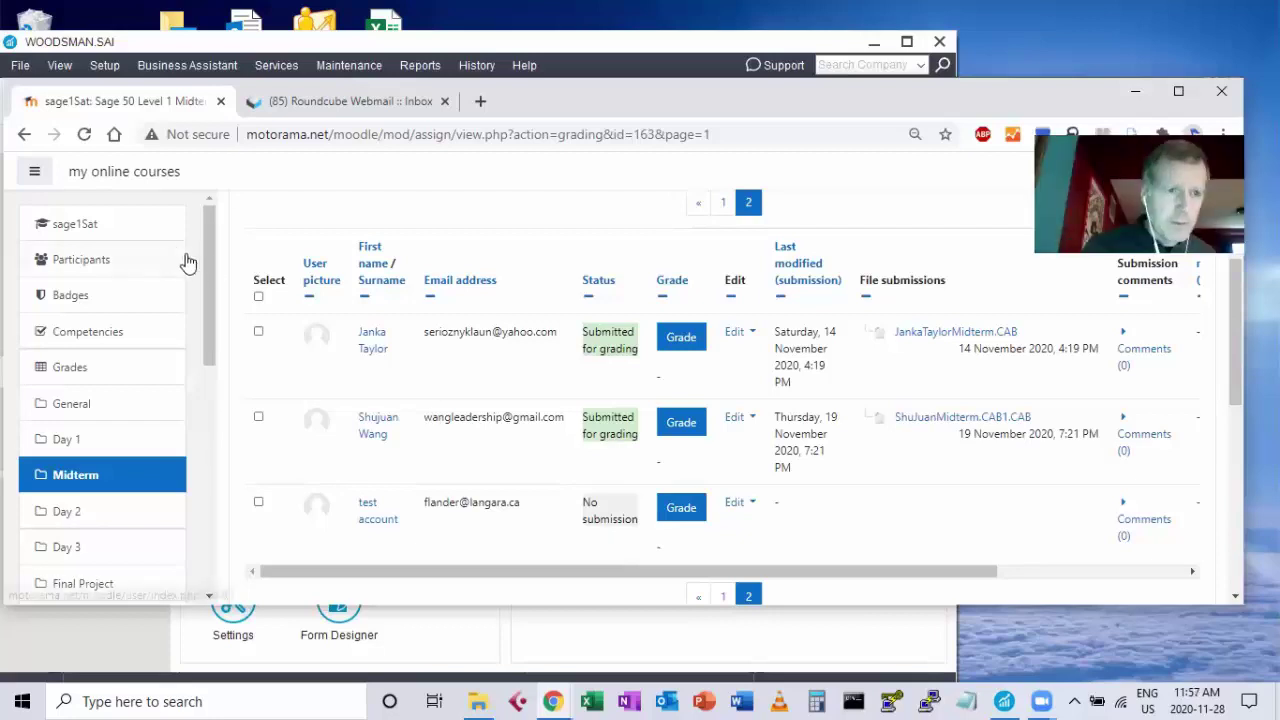
pyautogui.moveTo(210, 274); pyautogui.dragTo(220, 457)
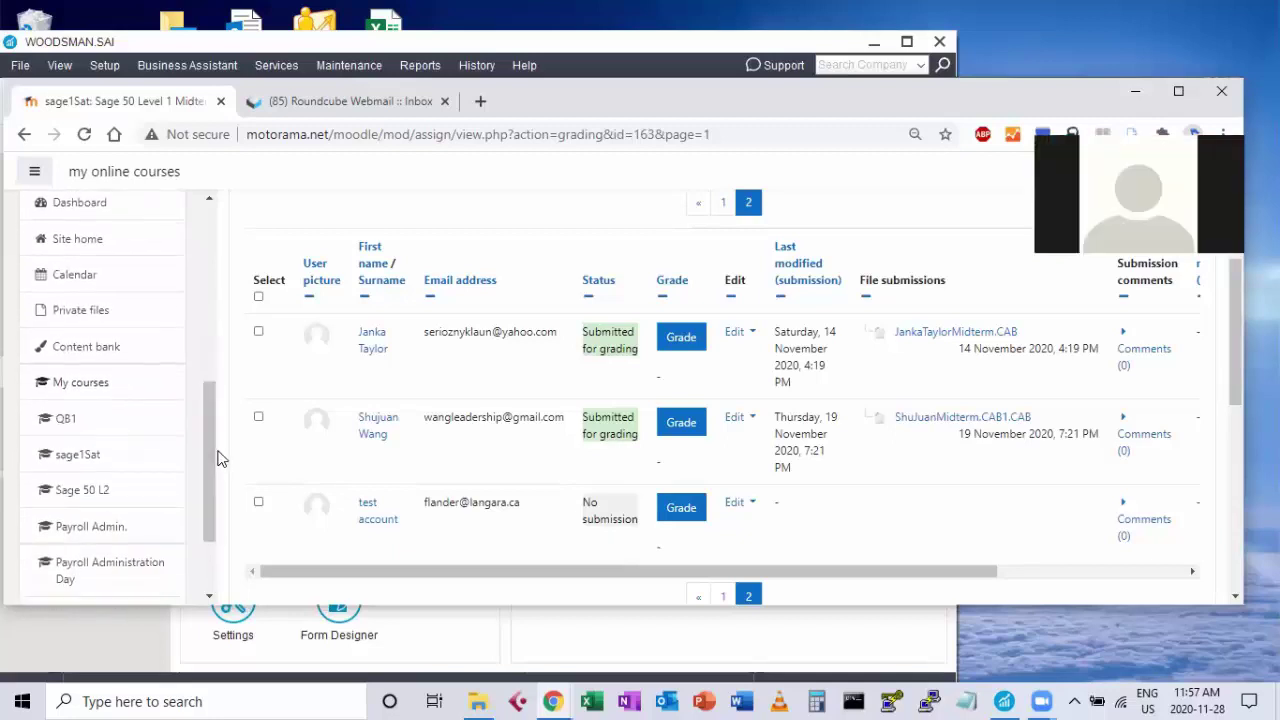
pyautogui.click(95, 495)
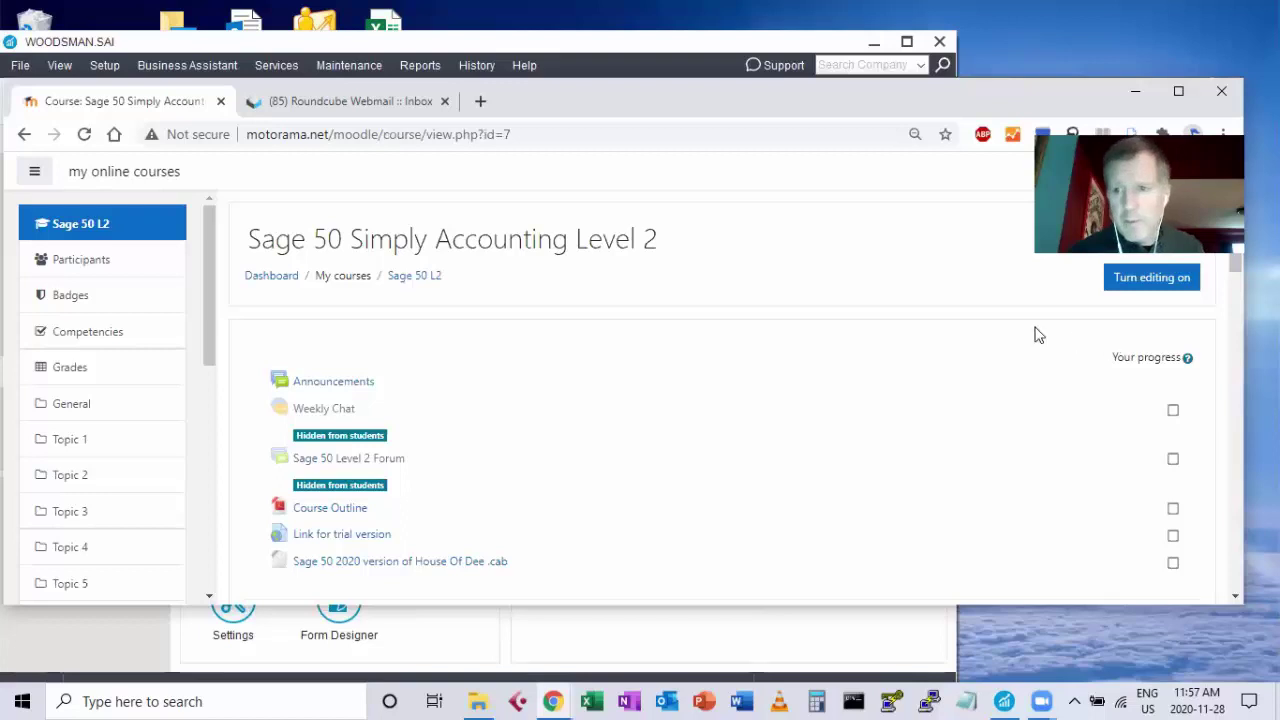
# Open the Sage50L2Sat Sage 50 Level 2 - 3 Saturdays course from the navigation drawer.
pyautogui.scroll(-1, 895, 330)
pyautogui.scroll(-3, 895, 330)
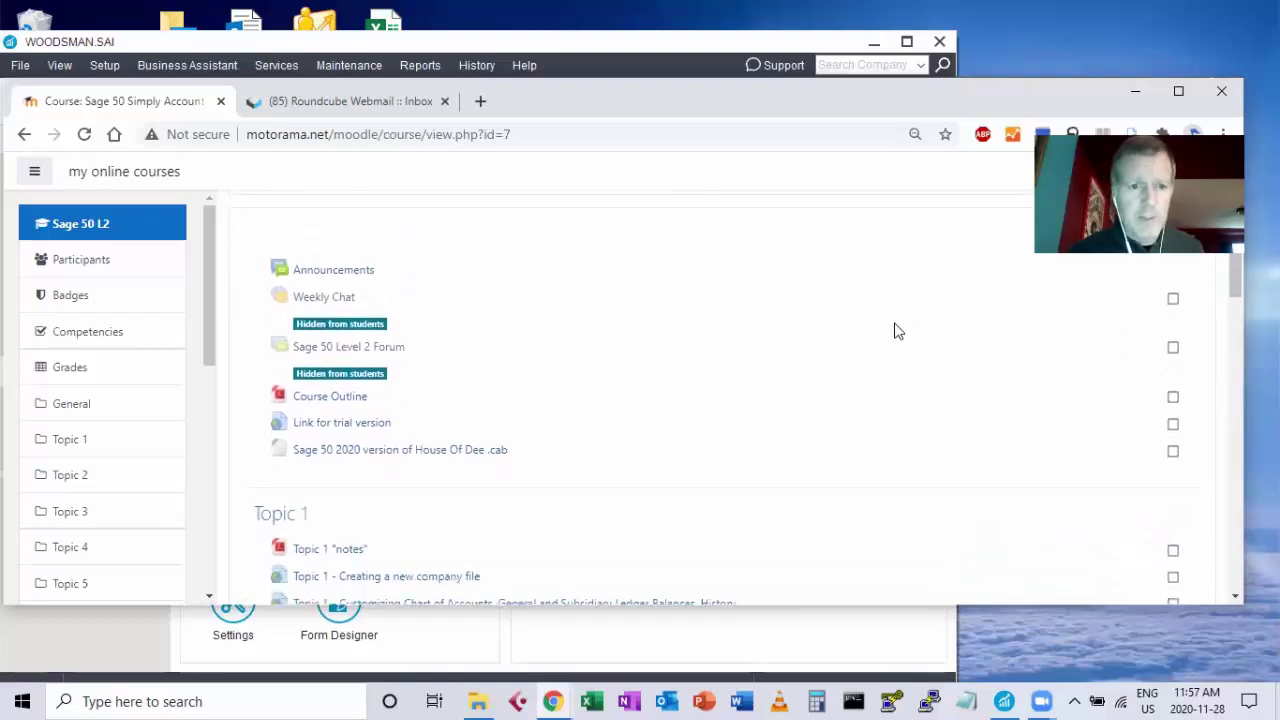
pyautogui.scroll(-1, 895, 330)
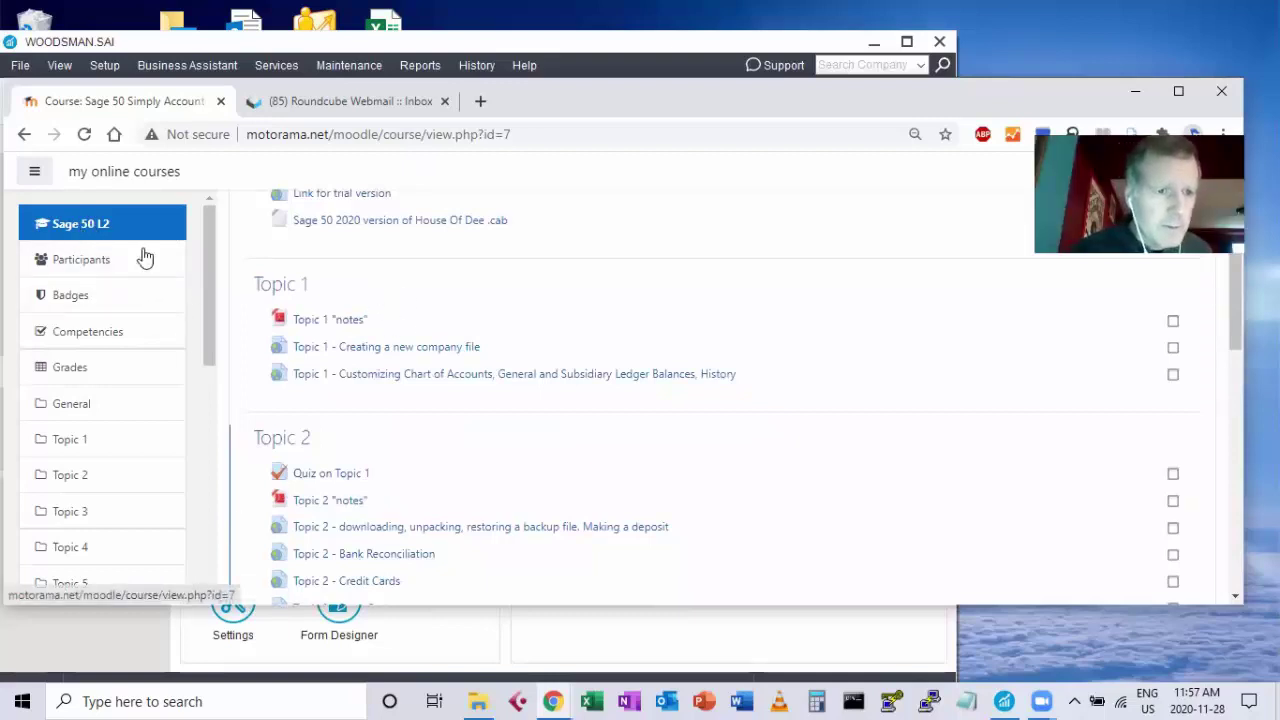
pyautogui.moveTo(206, 277); pyautogui.dragTo(224, 372)
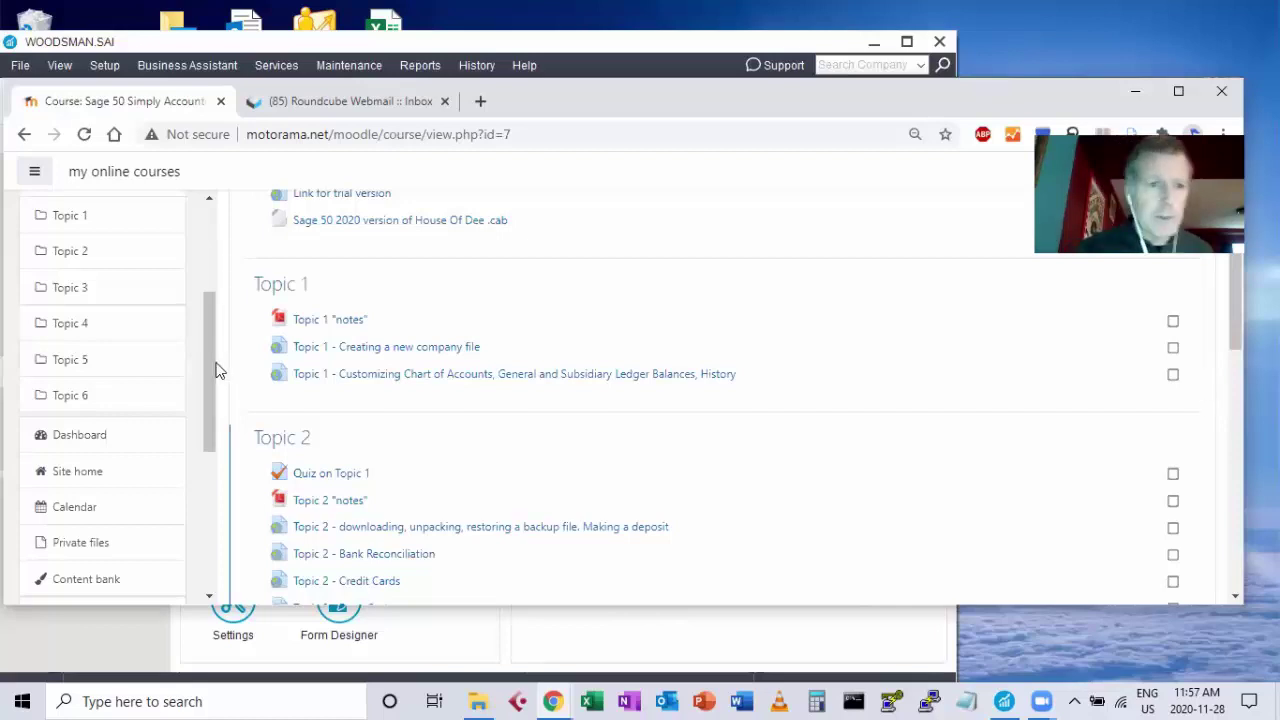
pyautogui.moveTo(210, 362); pyautogui.dragTo(210, 486)
pyautogui.click(88, 535)
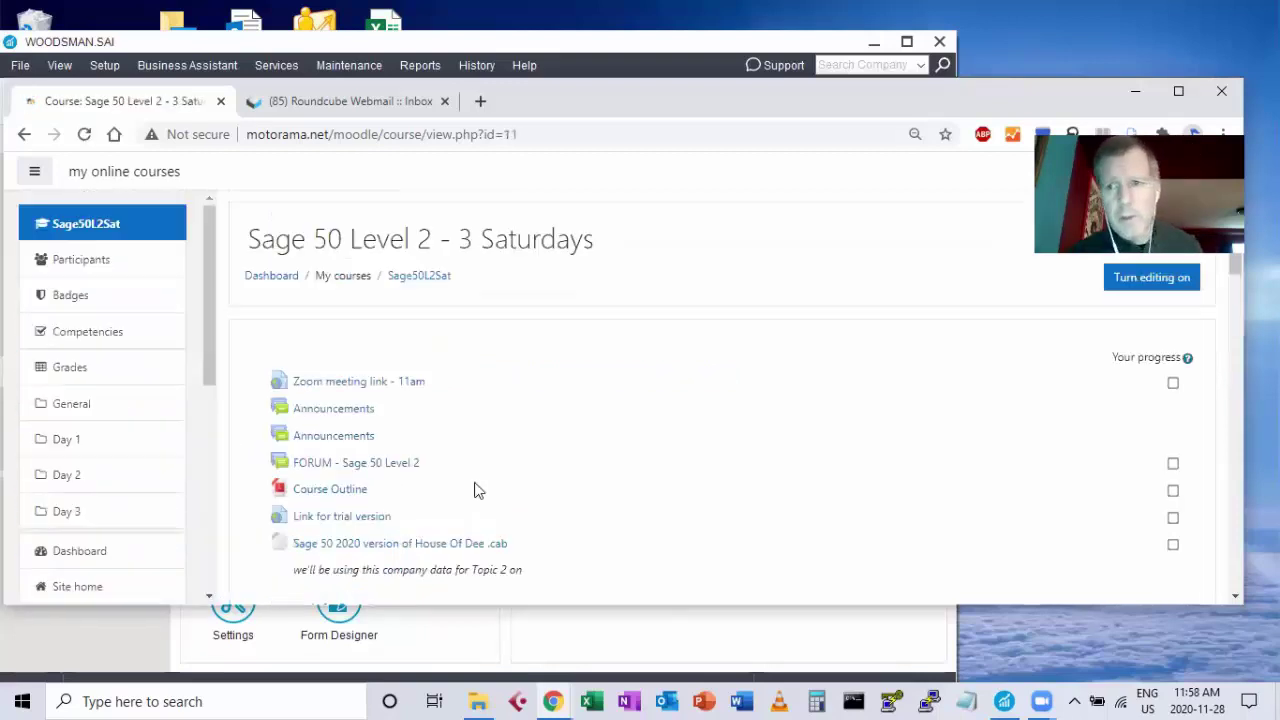
# Open the FORUM - Sage 50 Level 2 forum with its Zoom session discussion.
pyautogui.scroll(-1, 476, 490)
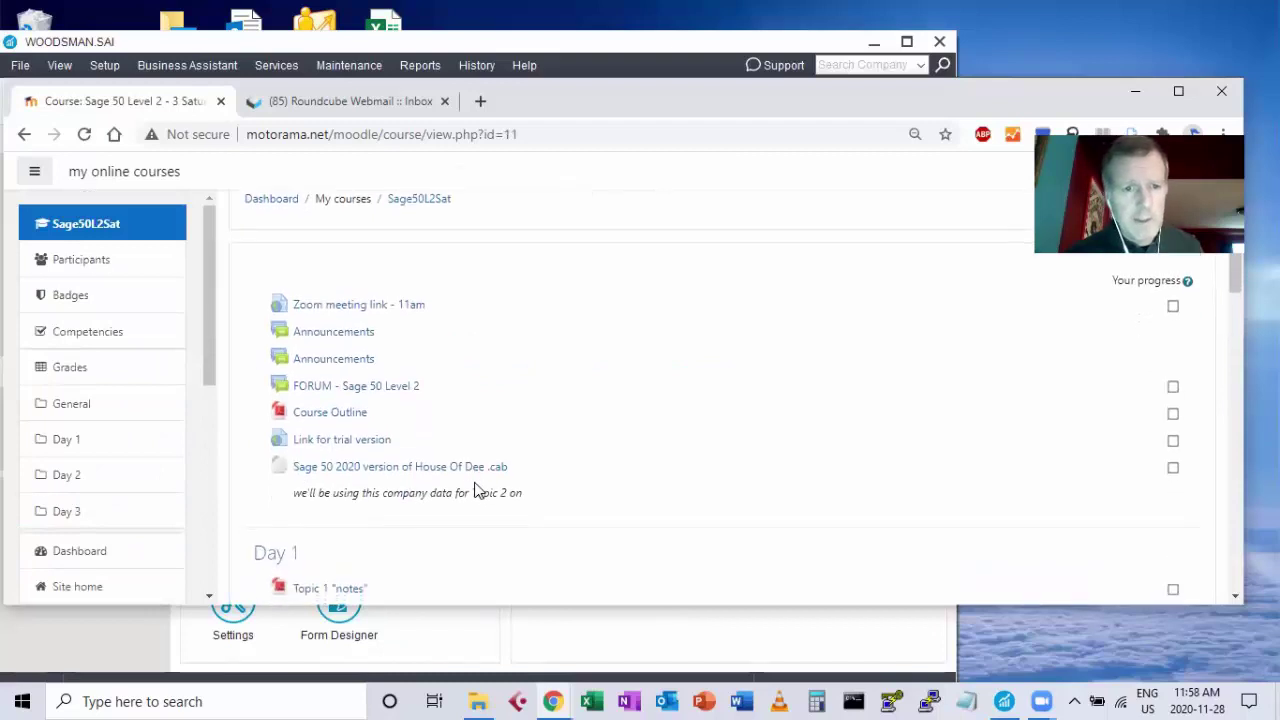
pyautogui.click(336, 384)
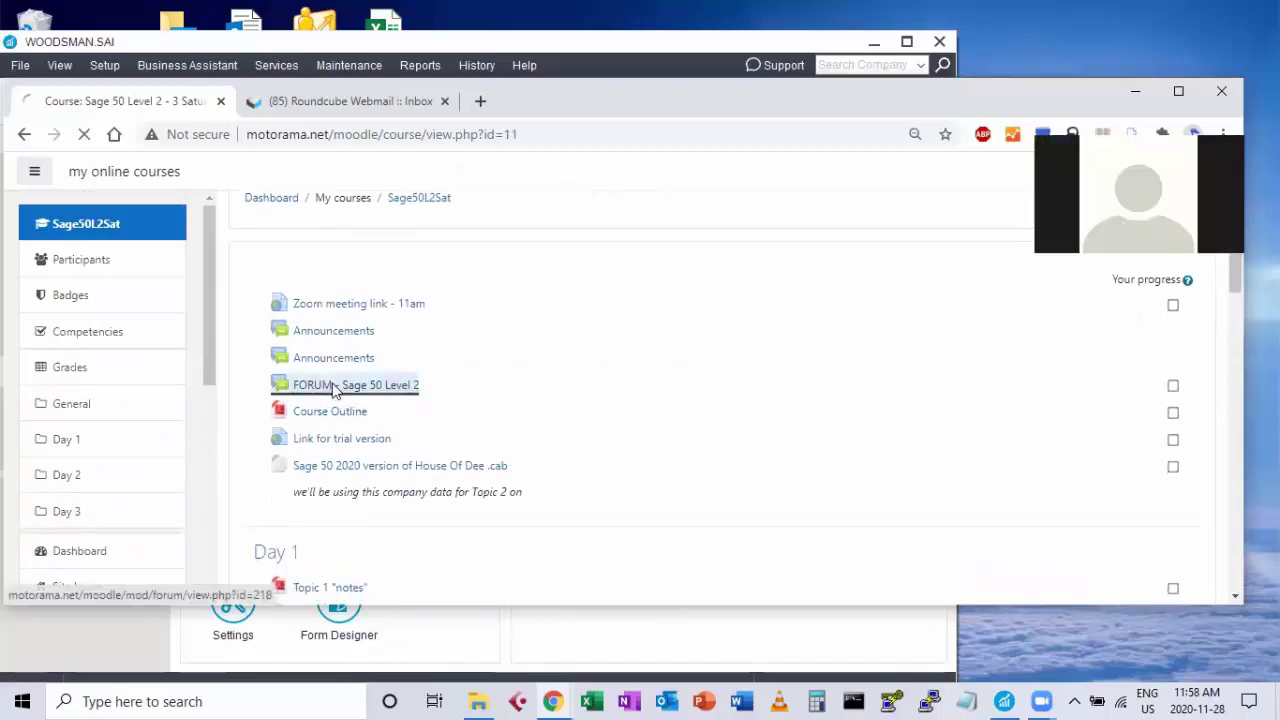
pyautogui.scroll(-2, 529, 486)
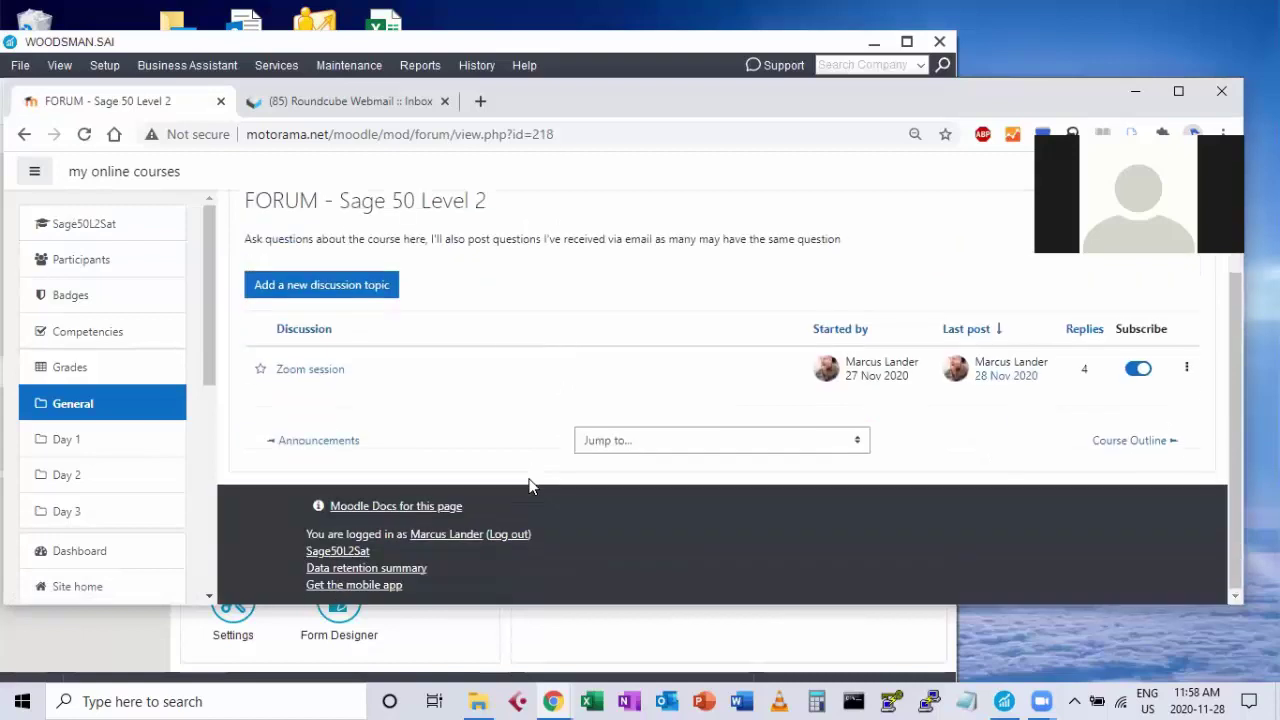